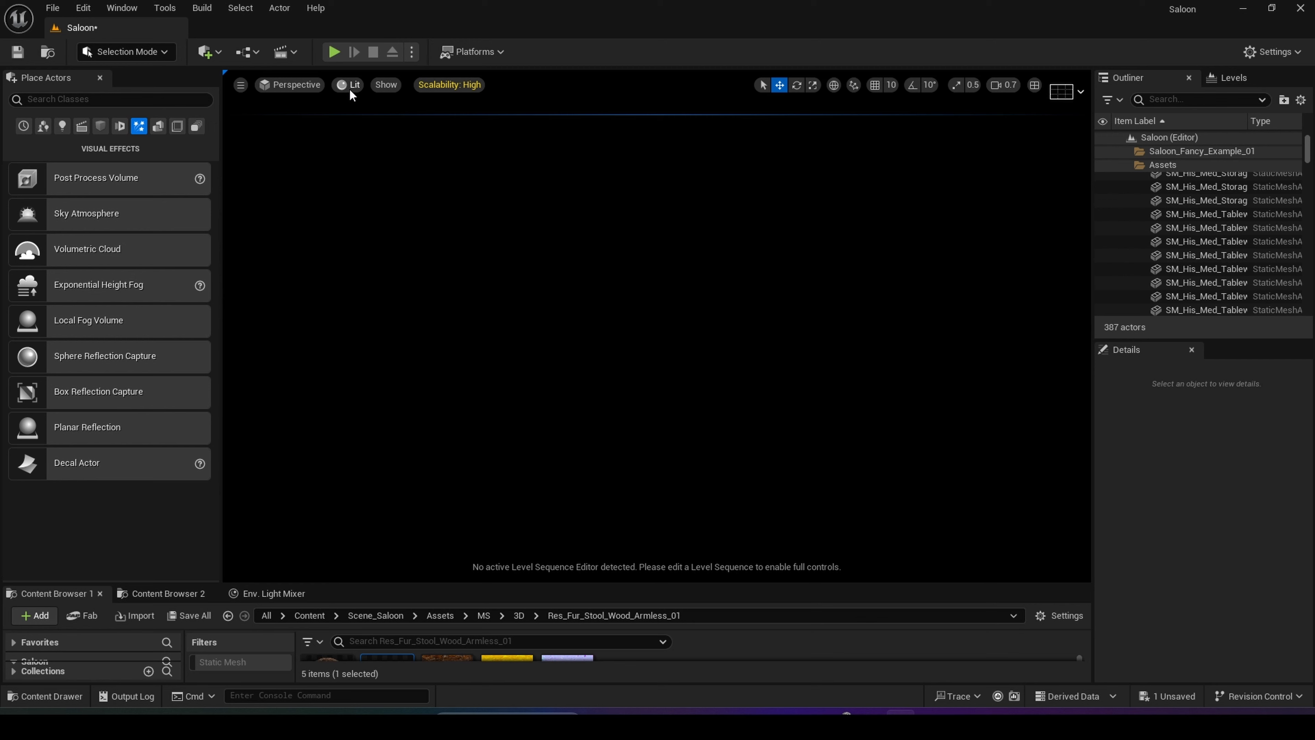
Switch the viewport to the Unlit view mode to see the bar stools along the counter
left_click(350, 86)
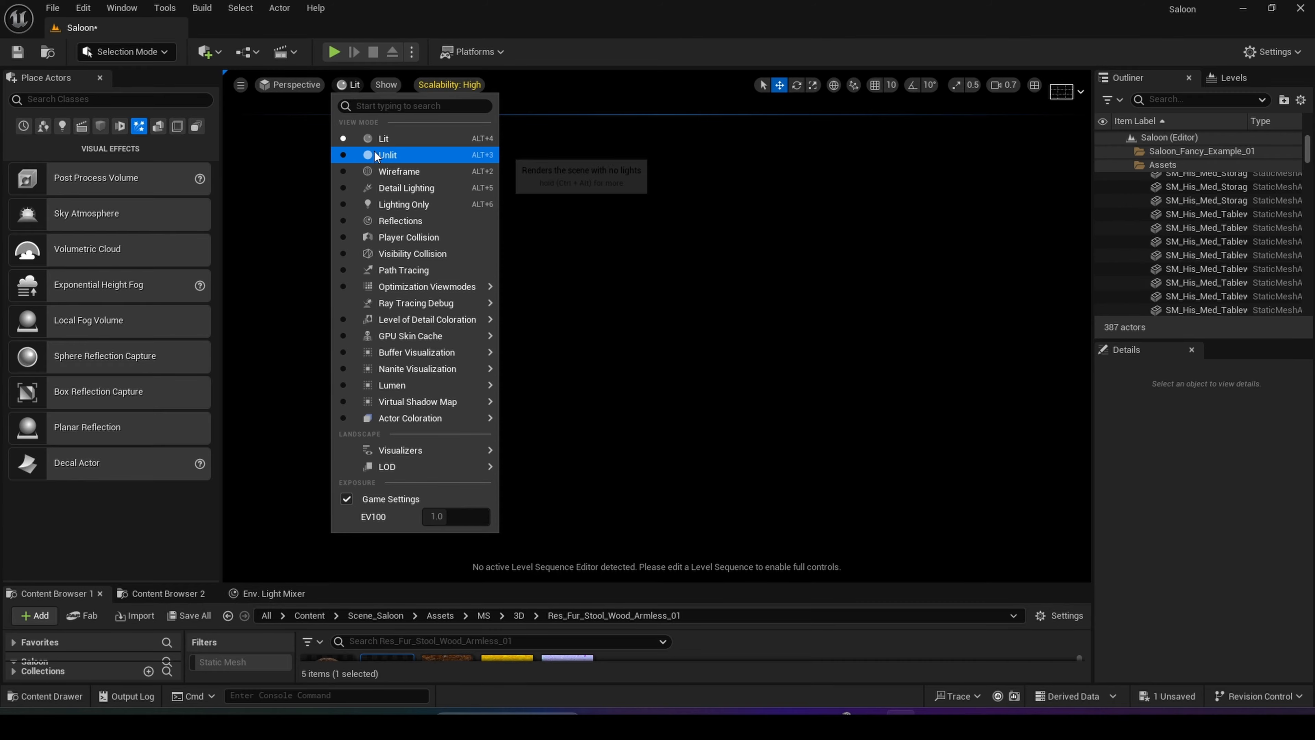
left_click(393, 156)
right_click_drag(663, 275, 640, 314)
key("w")
Select the nearest bar stool and locate its static mesh in the second content browser, enlarging the details and browser areas
left_click(169, 593)
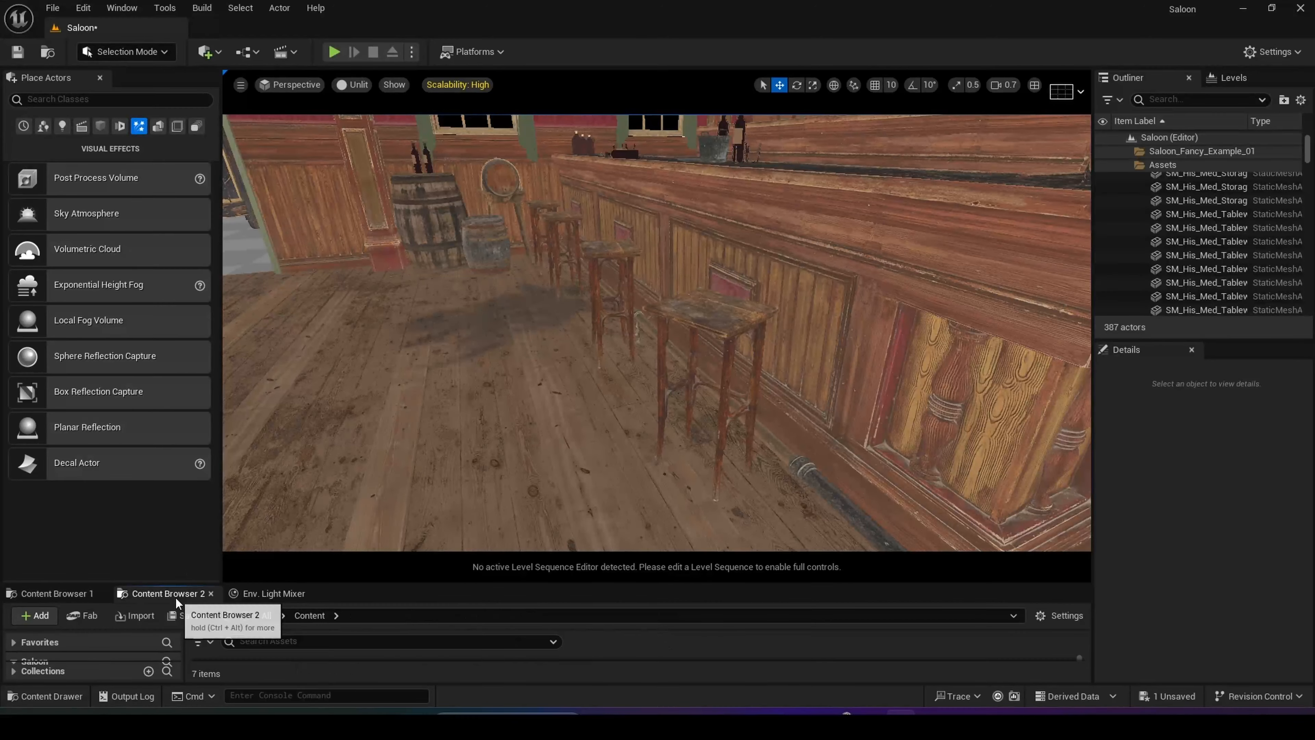
right_click_drag(676, 332, 554, 358)
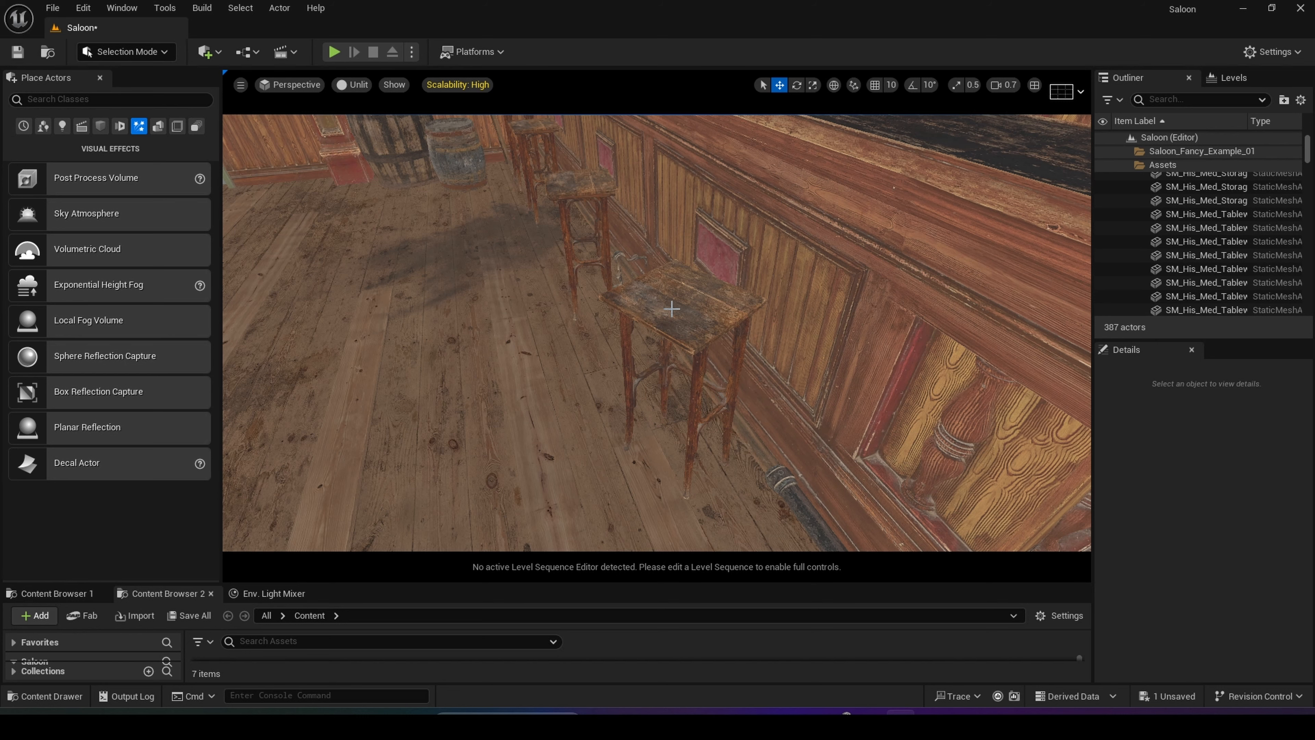
left_click(686, 317)
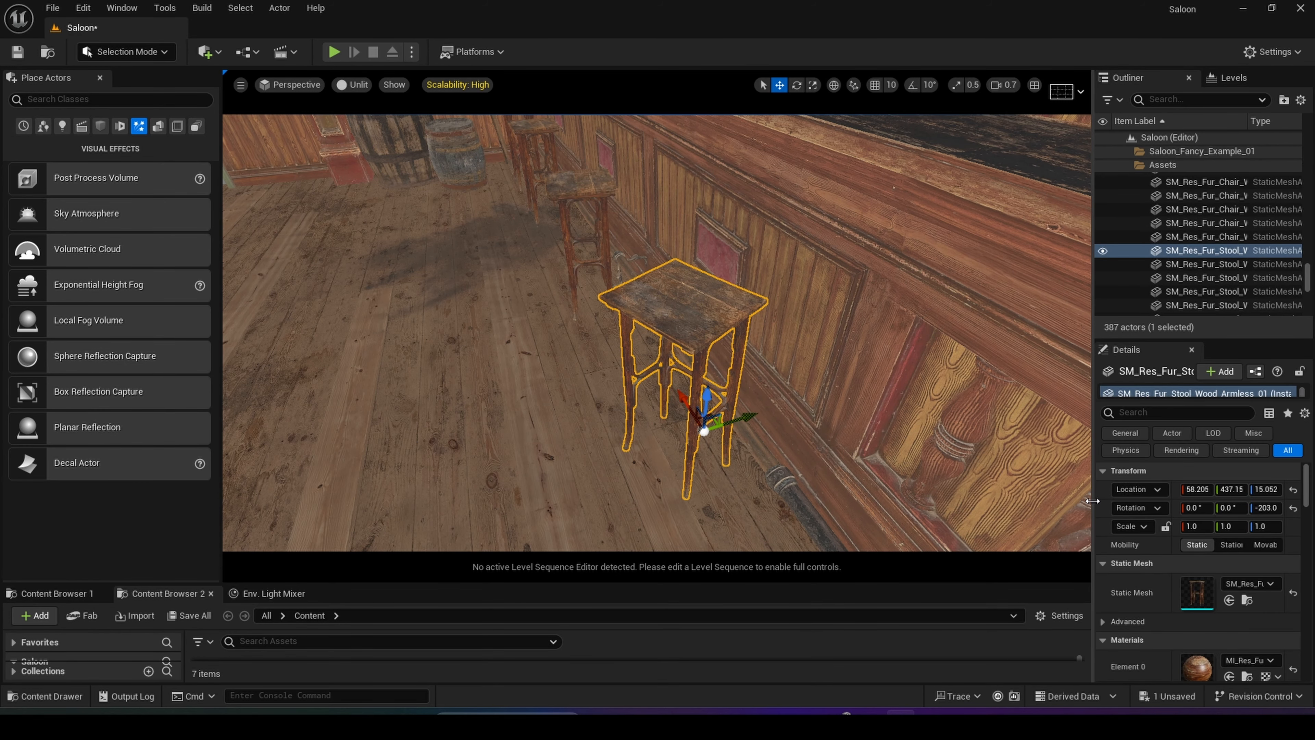
left_click_drag(1093, 500, 1026, 500)
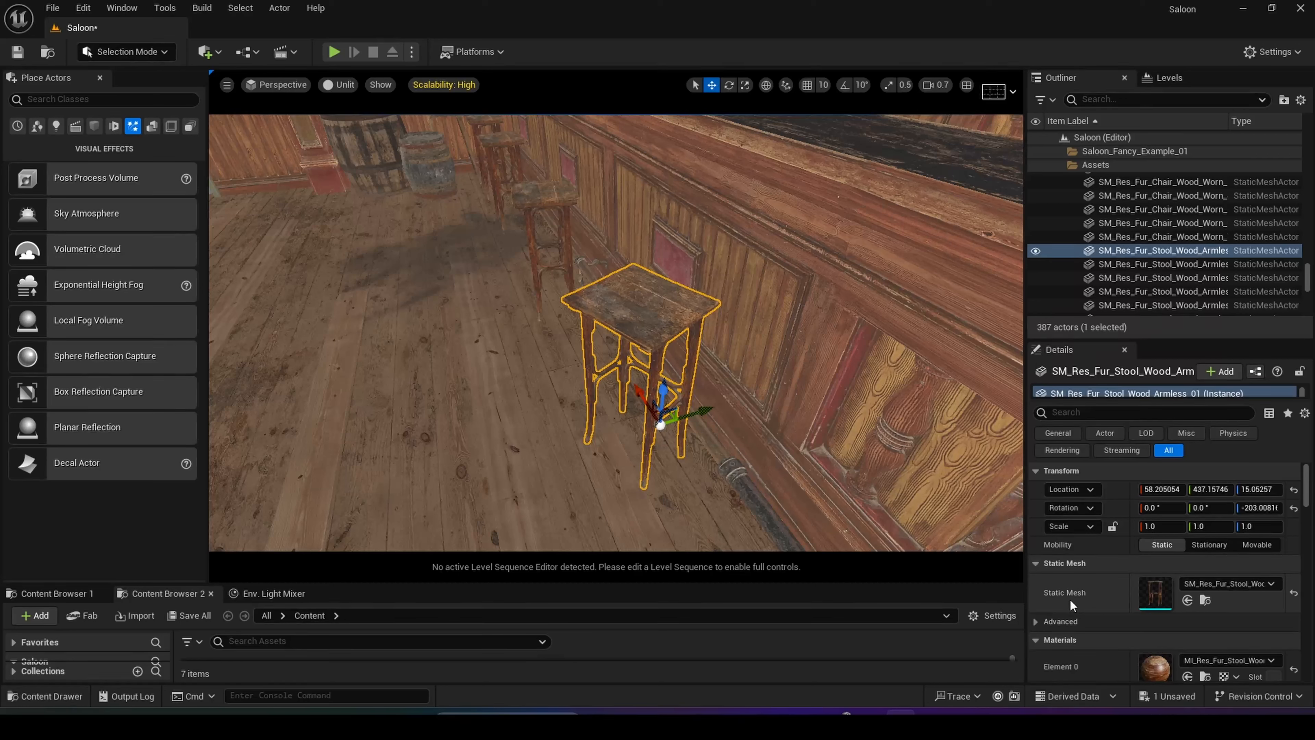
left_click(1205, 599)
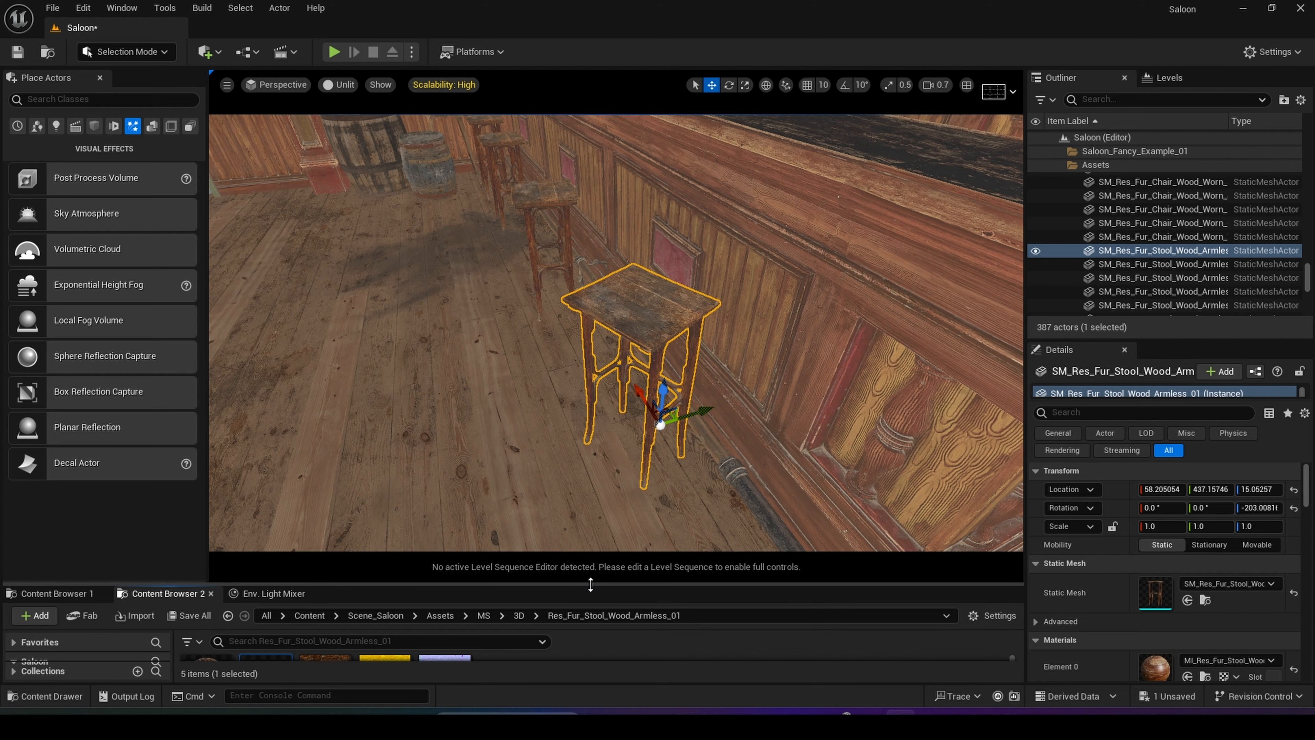
left_click_drag(589, 585, 590, 414)
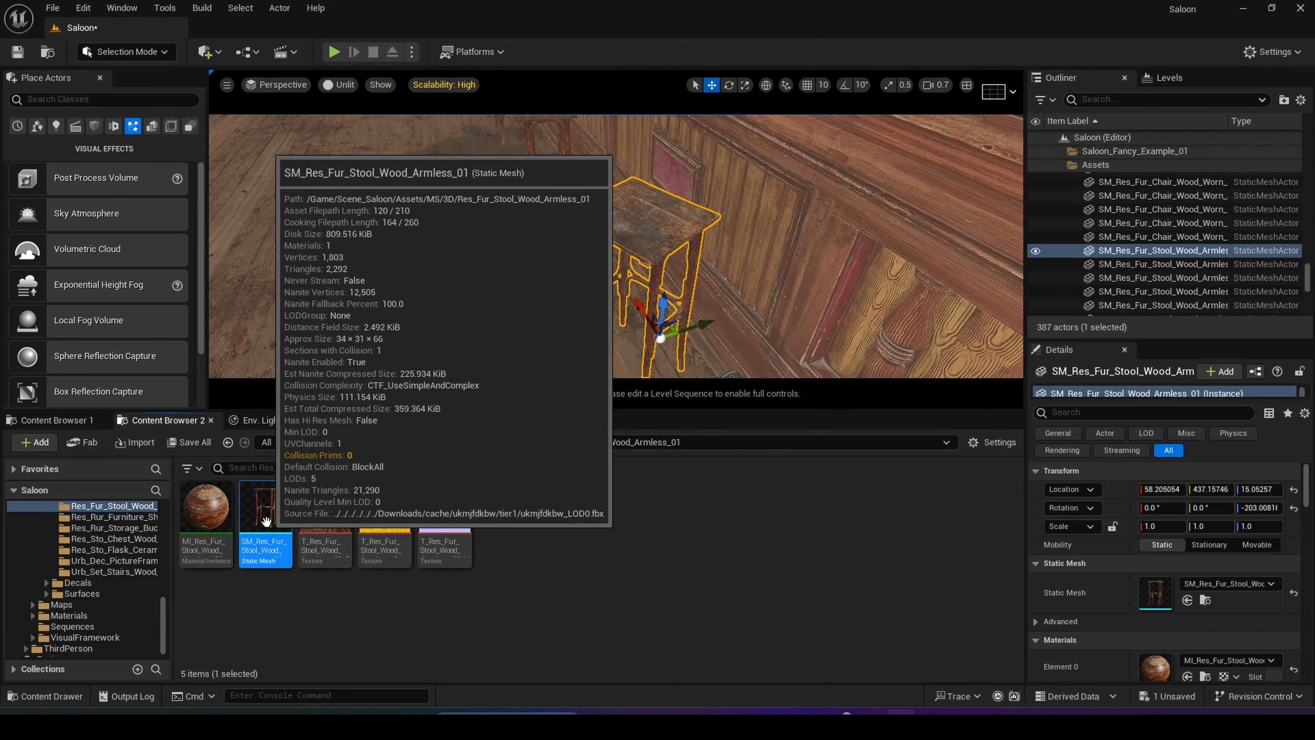
Check the Nanite options of the stool's static mesh asset
right_click(265, 519)
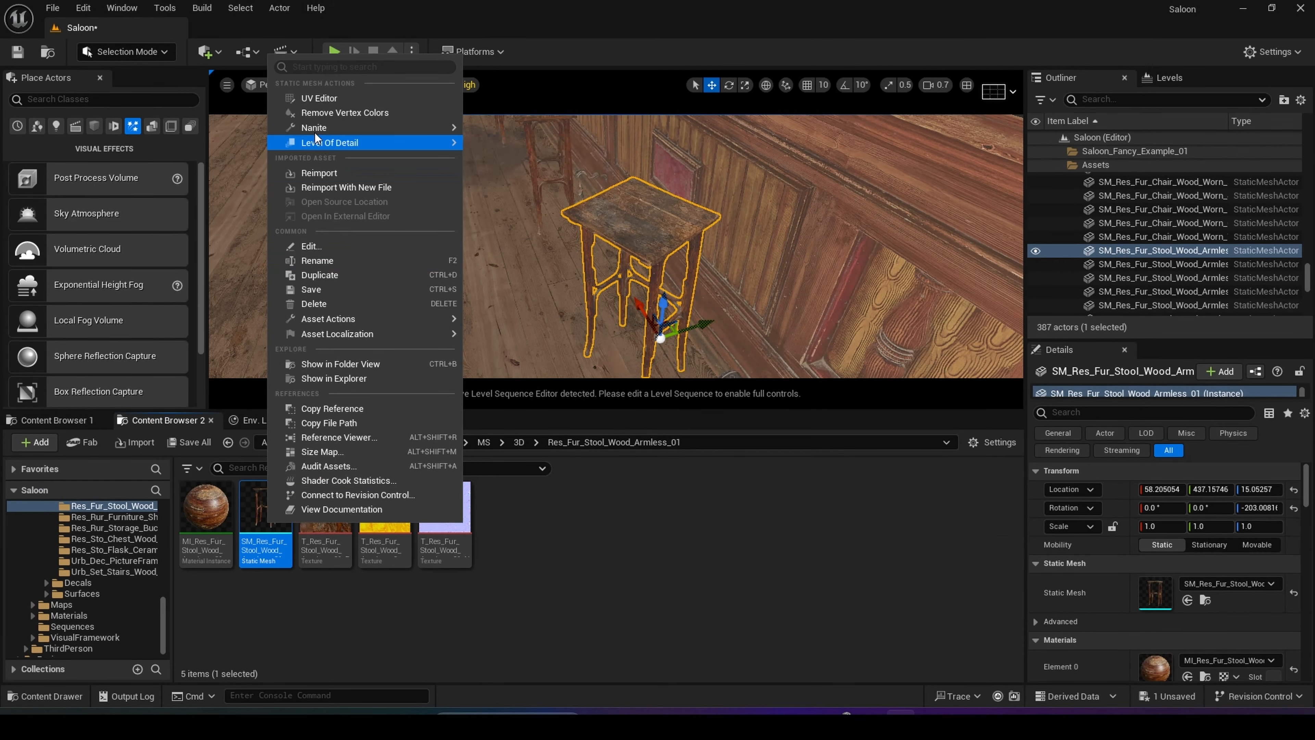
mouse_move(309, 131)
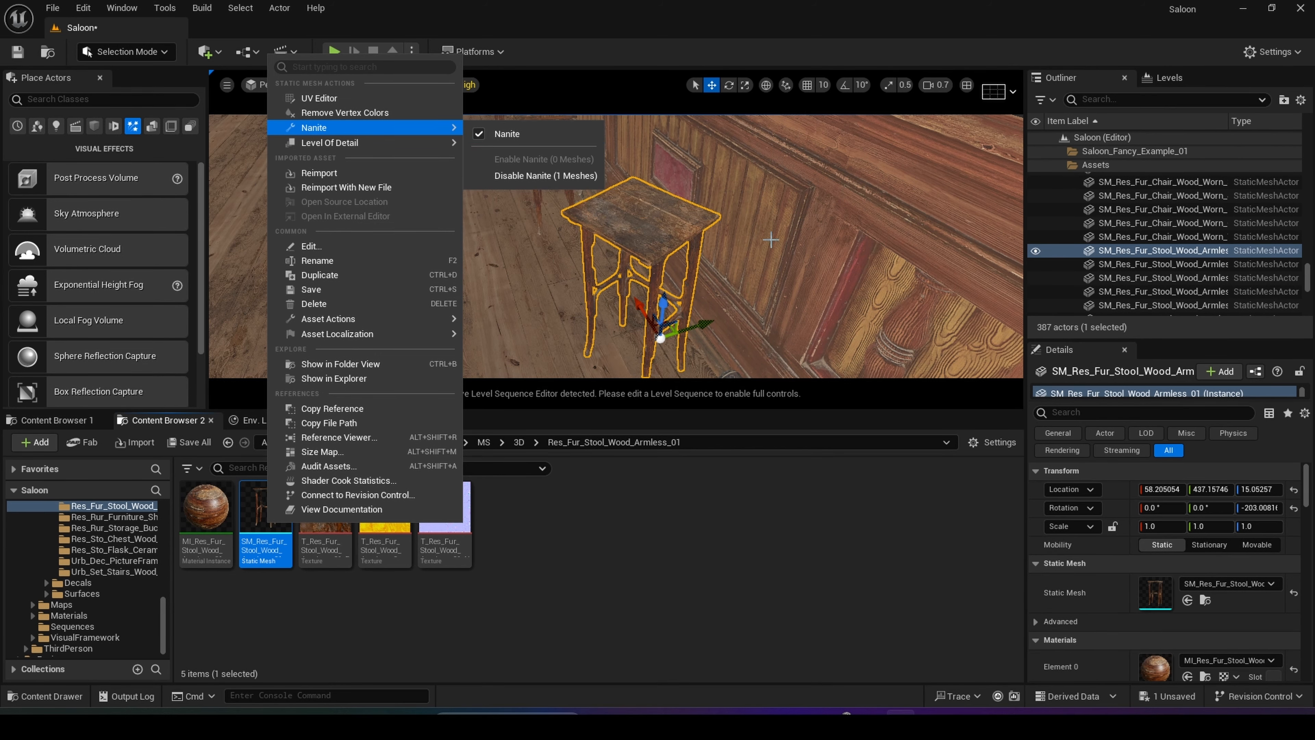
right_click_drag(765, 233, 661, 244)
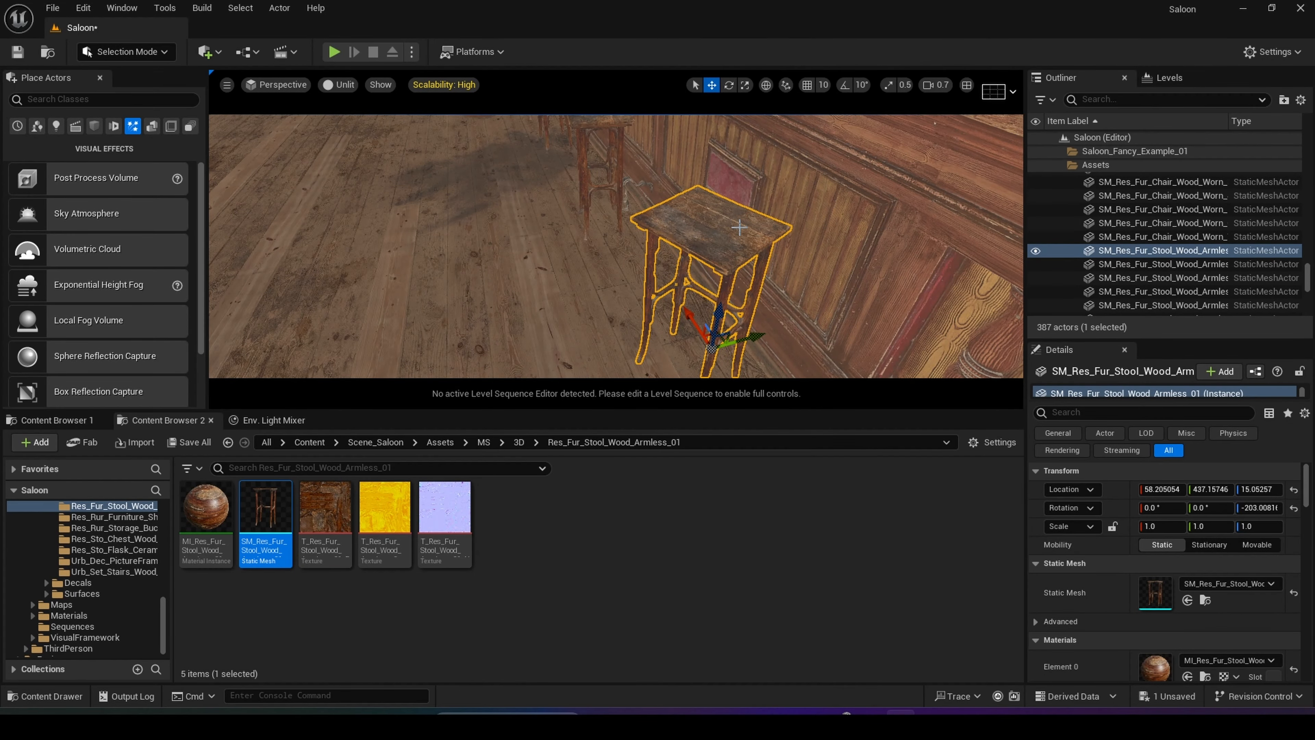
mouse_move(720, 243)
right_mouse_down()
mouse_move(765, 247)
mouse_move(694, 222)
mouse_move(730, 275)
mouse_move(718, 242)
right_mouse_up()
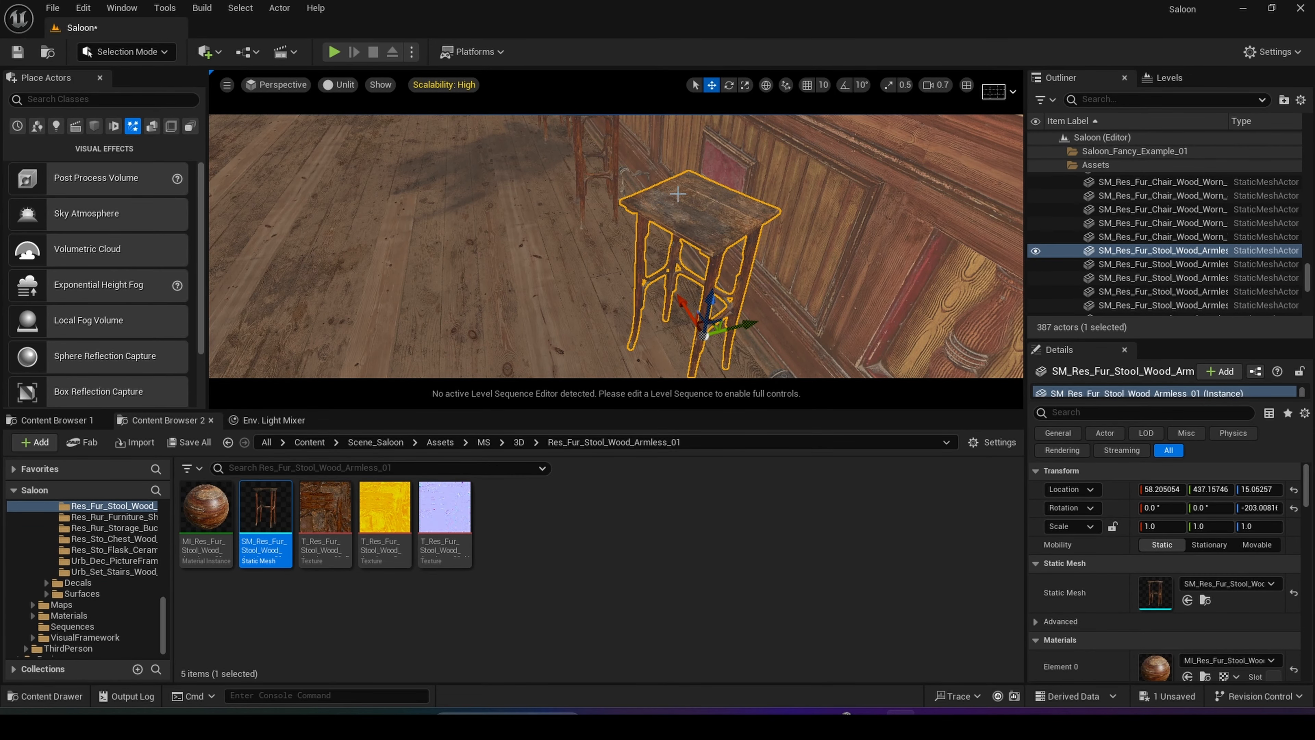
Examine the saloon in the Nanite Triangles visualization, both from afar and close to the stools
left_click(340, 82)
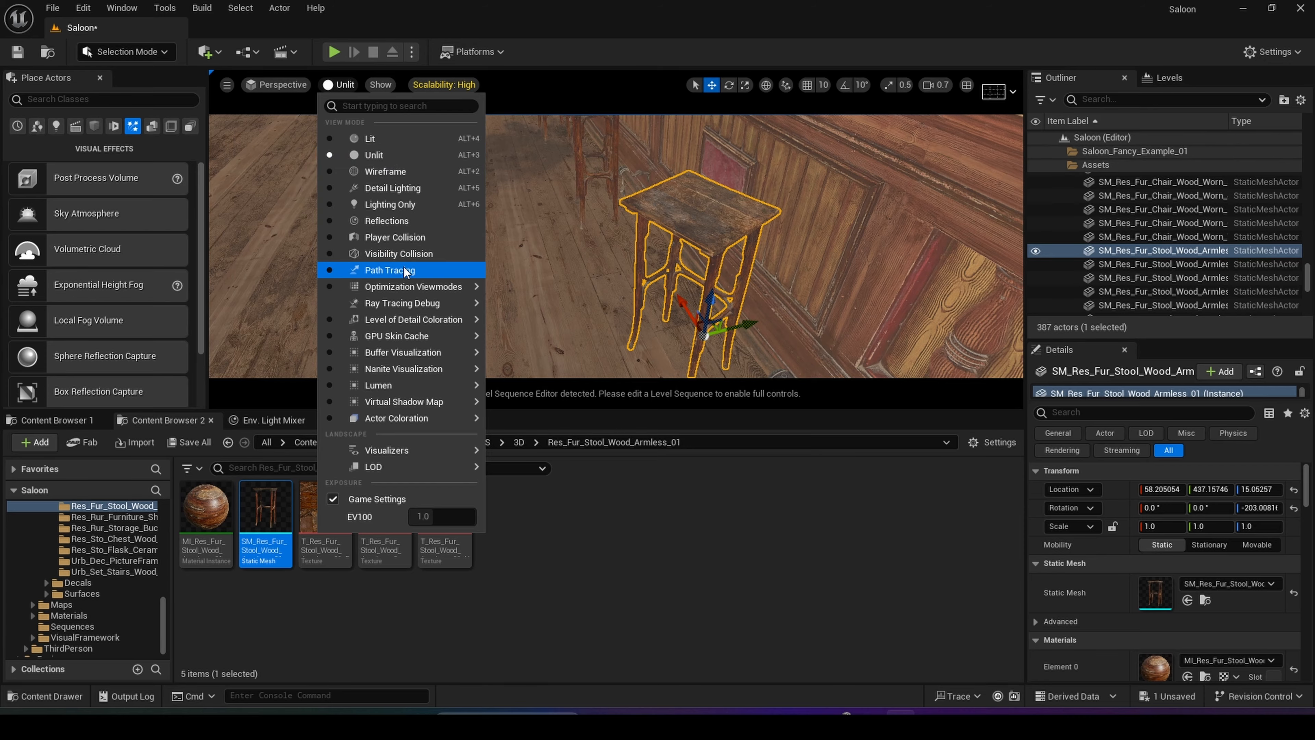
mouse_move(406, 369)
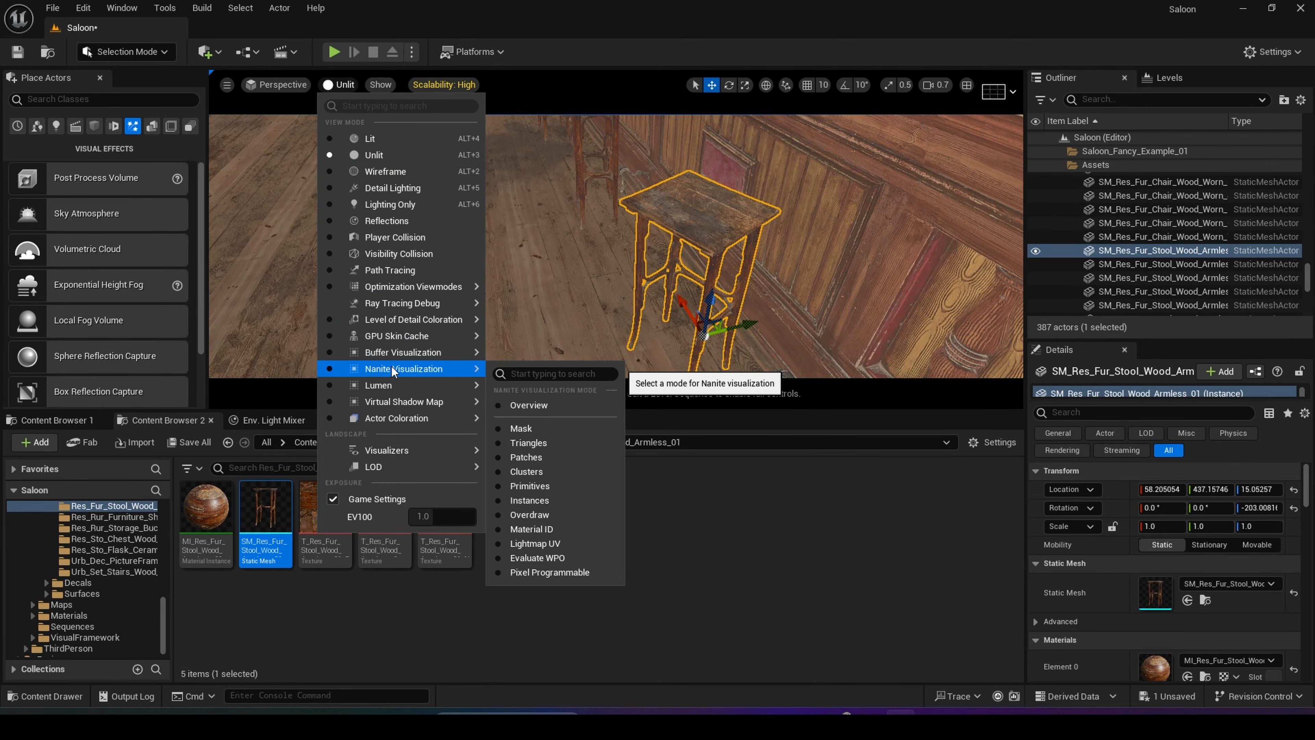
left_click(506, 442)
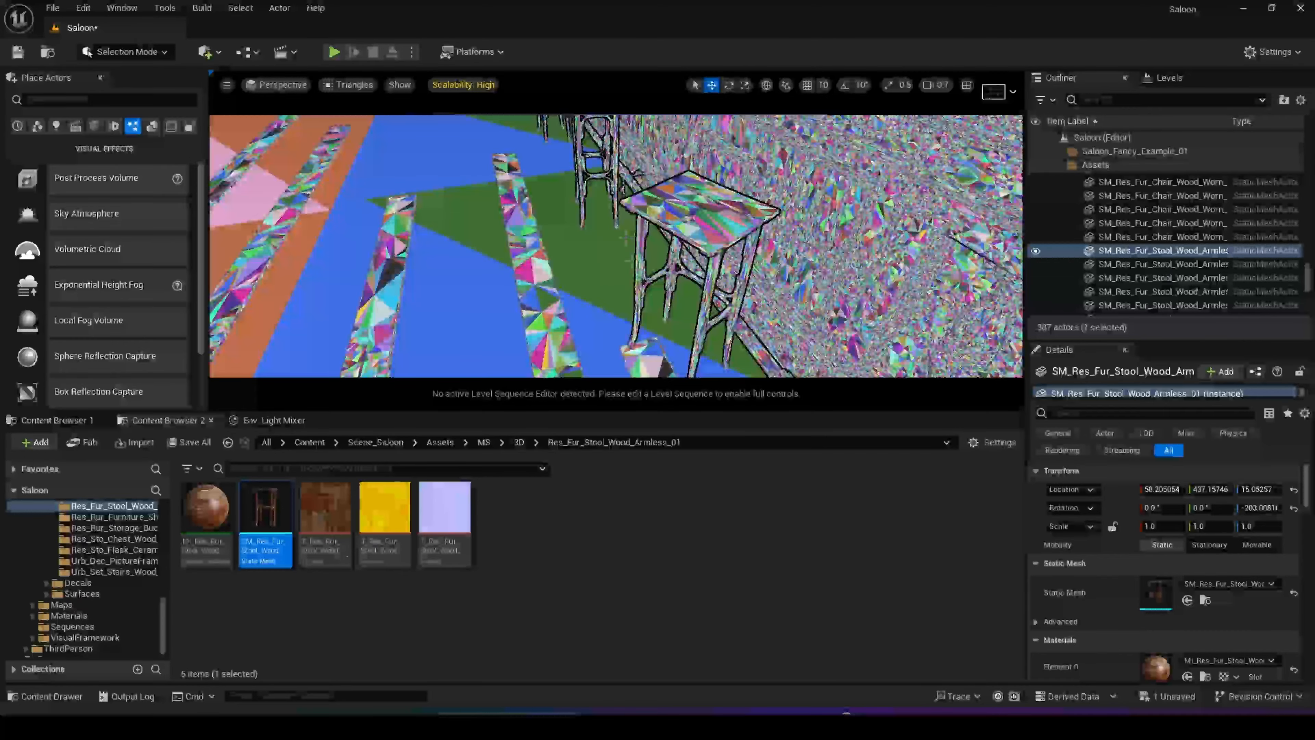
scroll(616, 246, "down", 6)
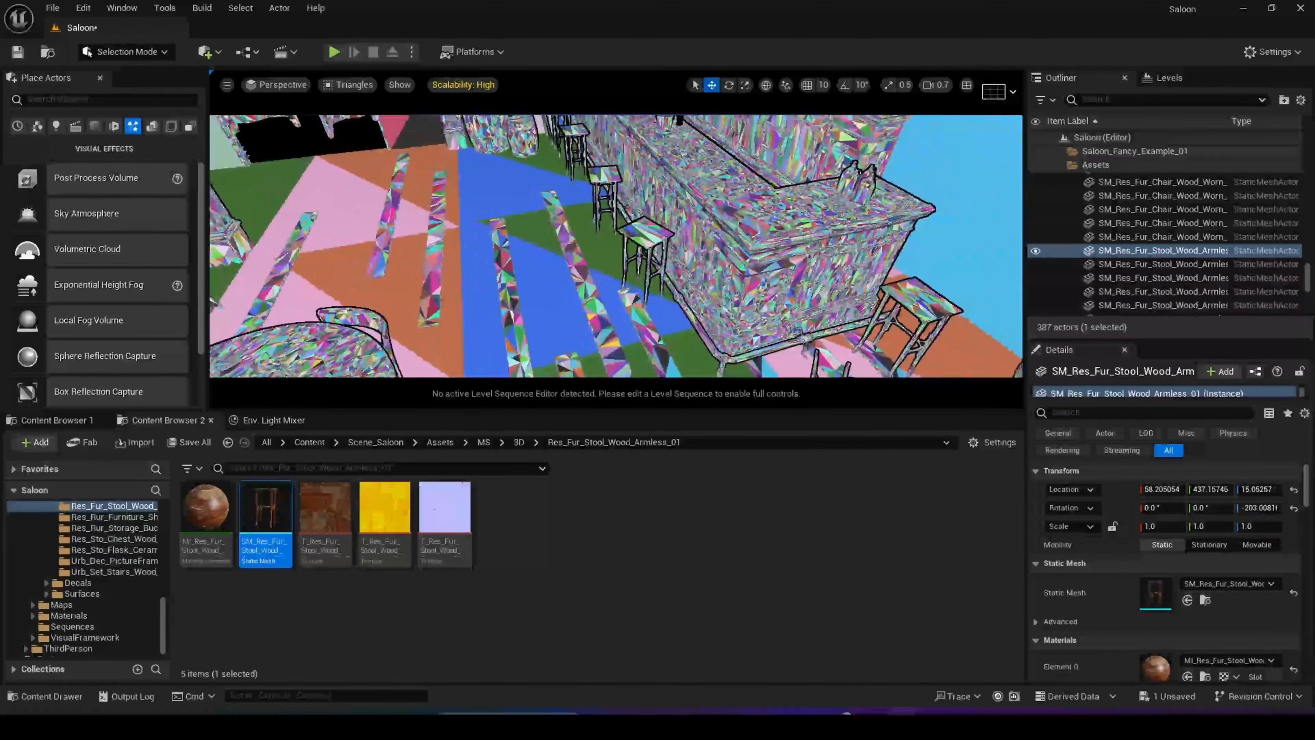
scroll(616, 246, "down", 6)
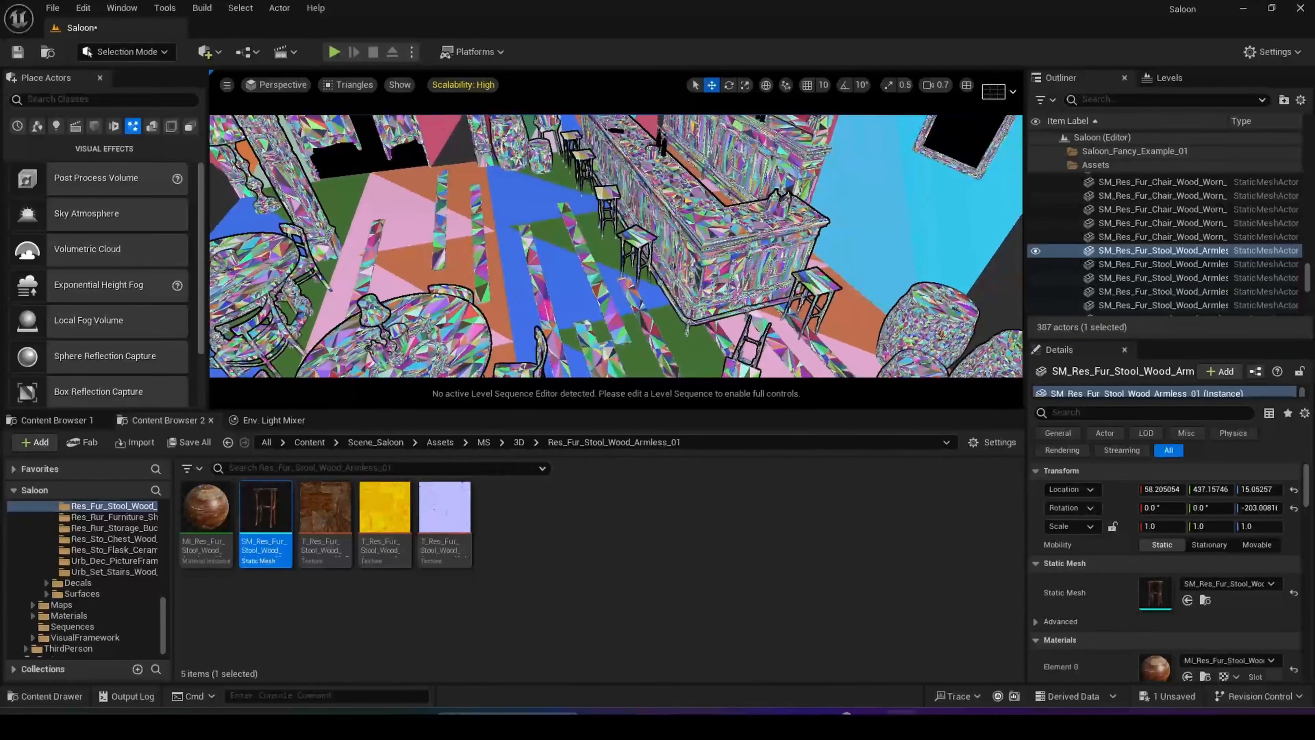
scroll(616, 246, "up", 8)
scroll(616, 246, "up", 8)
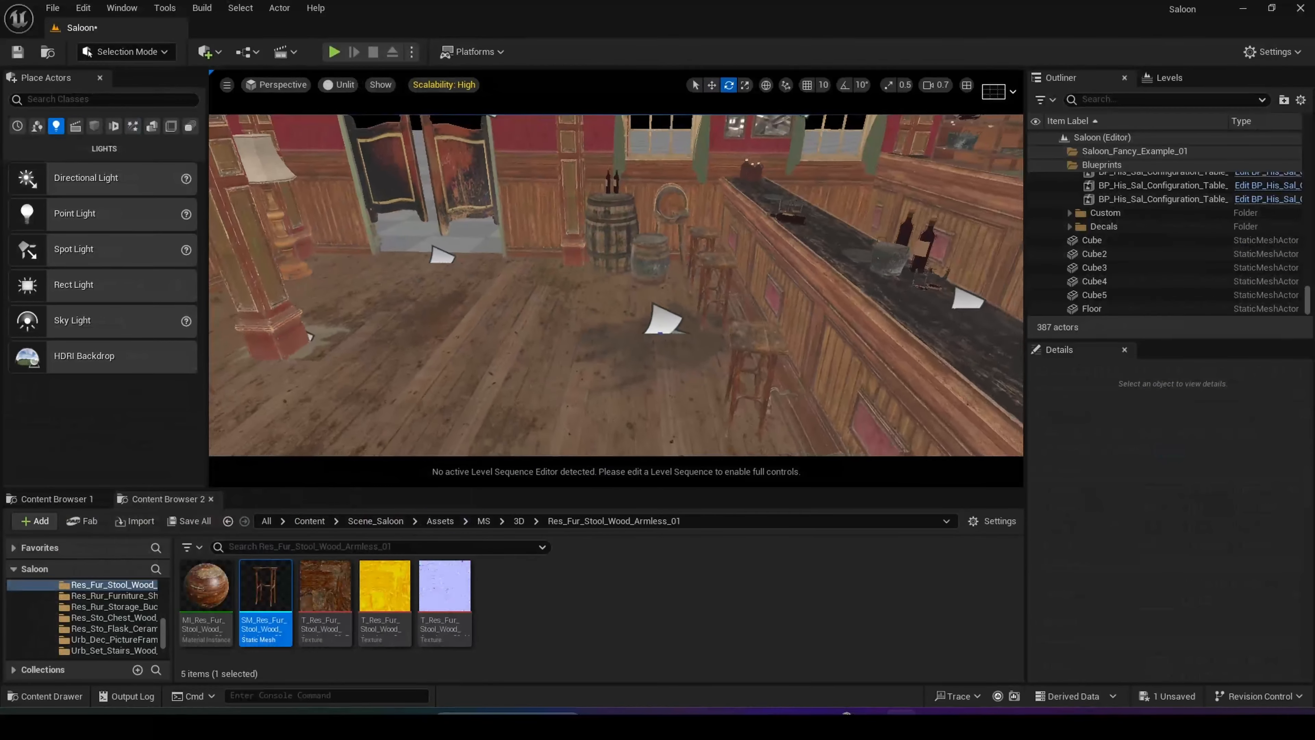
right_click_drag(418, 247, 380, 235)
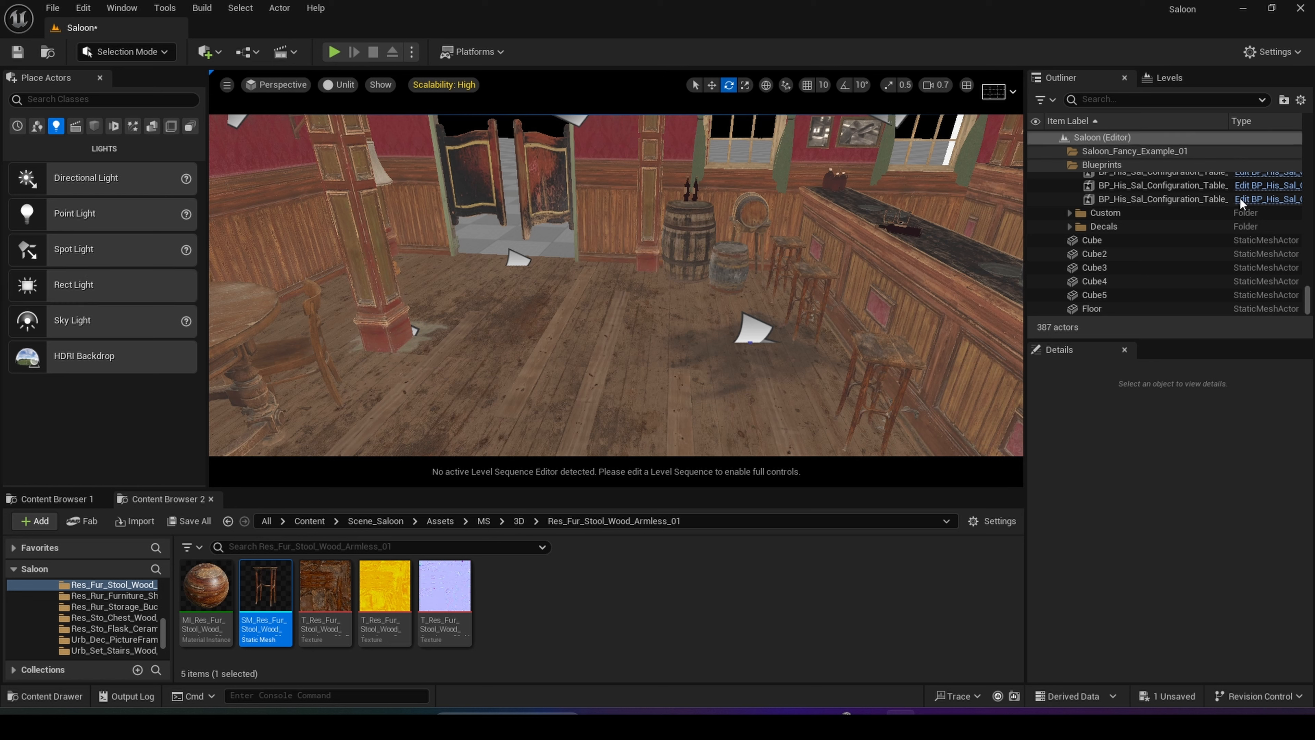
left_click(114, 10)
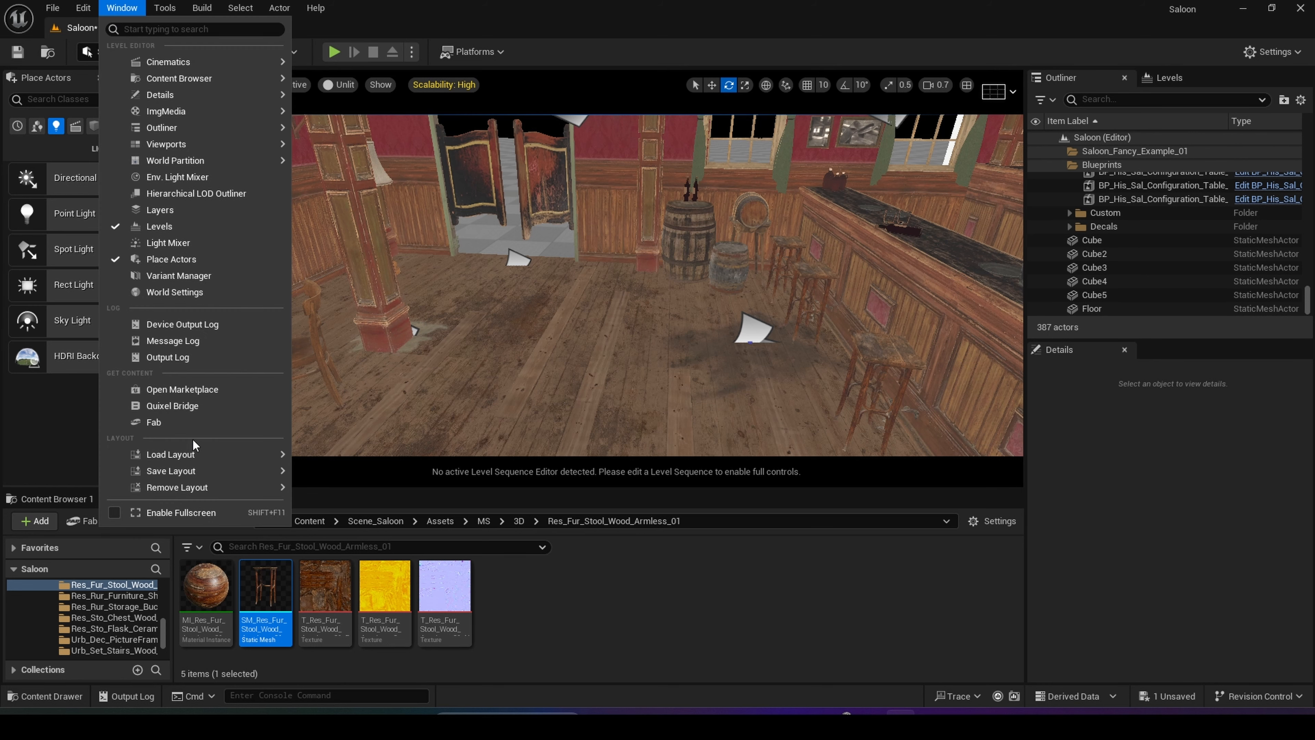
mouse_move(176, 454)
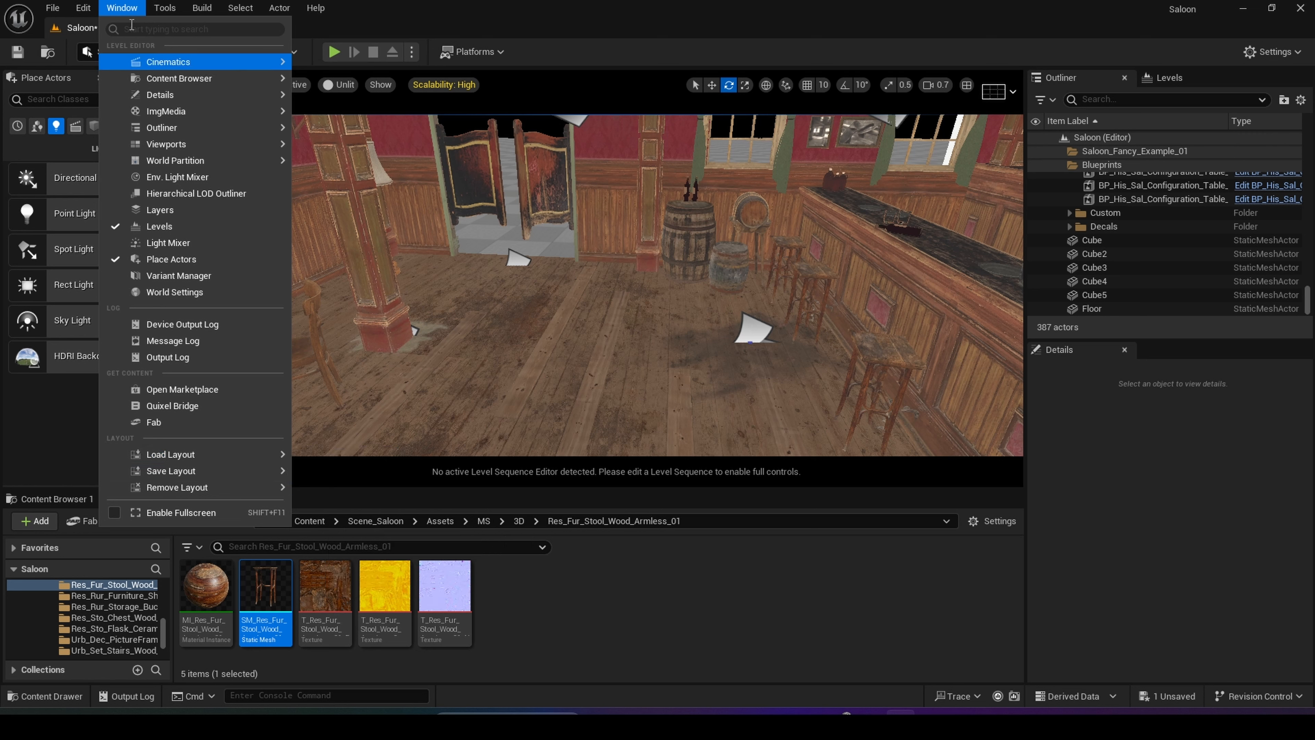
left_click(119, 9)
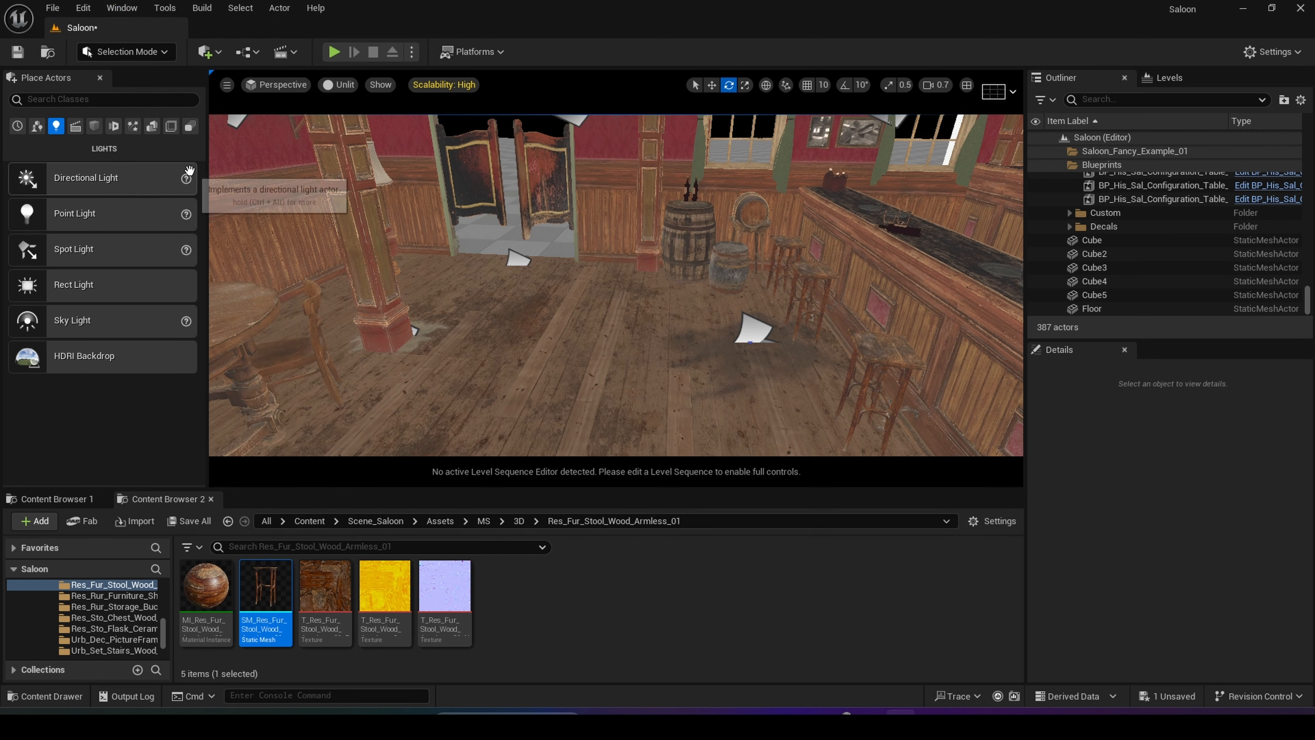
Switch the viewport to the Lit view mode
left_click(353, 89)
left_click(370, 139)
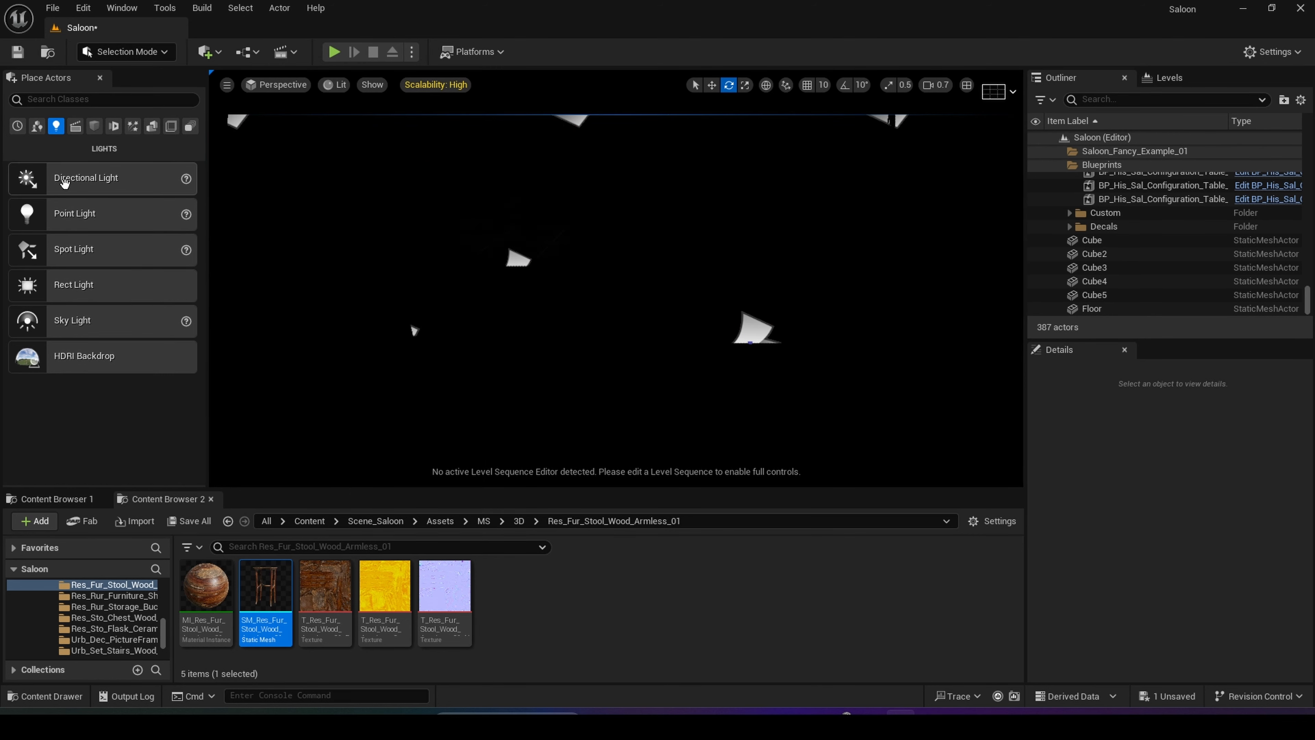
Try placing a directional light on the saloon floor and delete it
left_click_drag(73, 181, 450, 321)
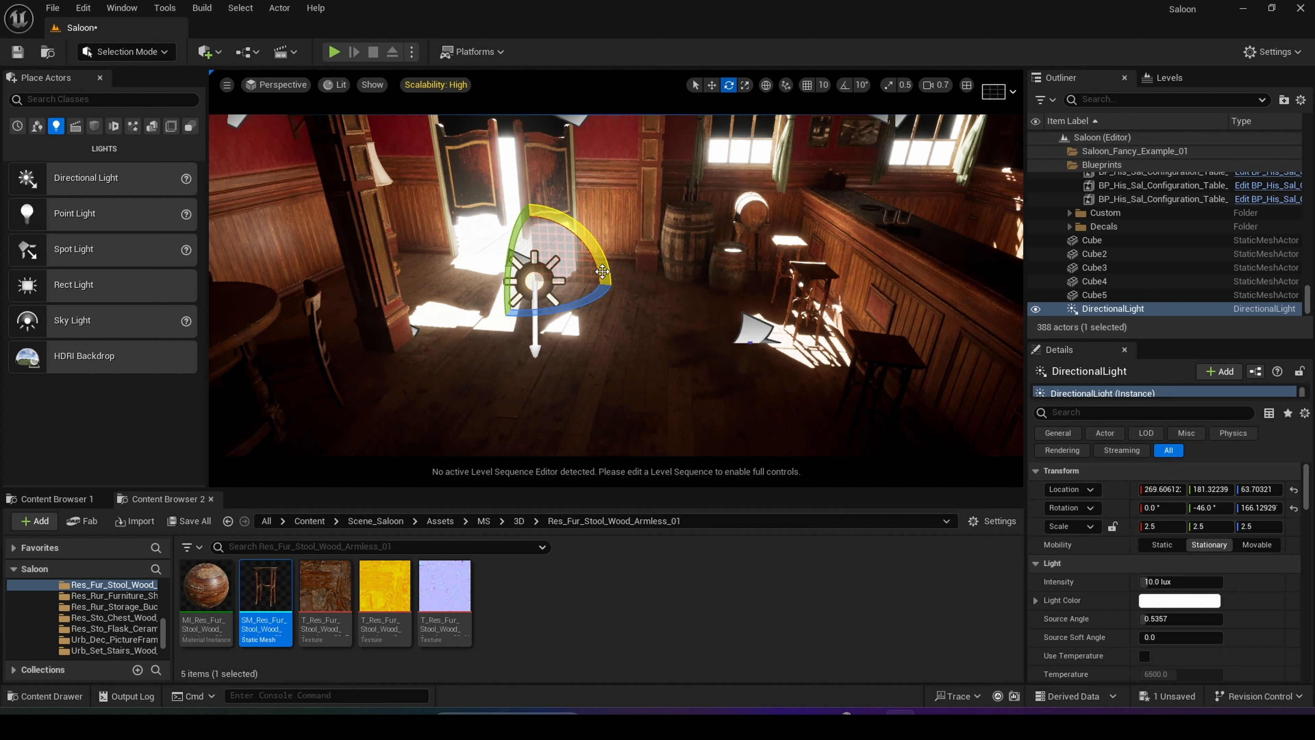
key("Delete")
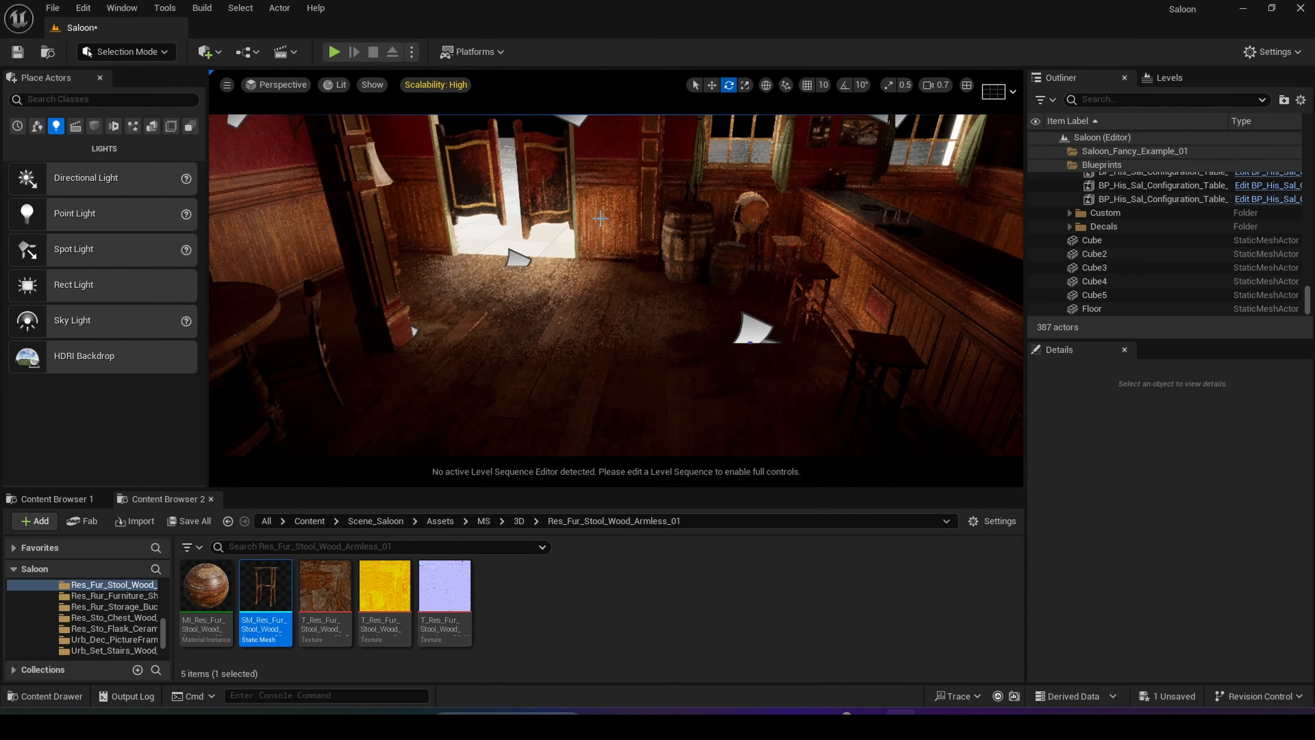
Try out another directional light, repositioned near the saloon's swinging doors, and delete it
left_click(203, 53)
mouse_move(234, 198)
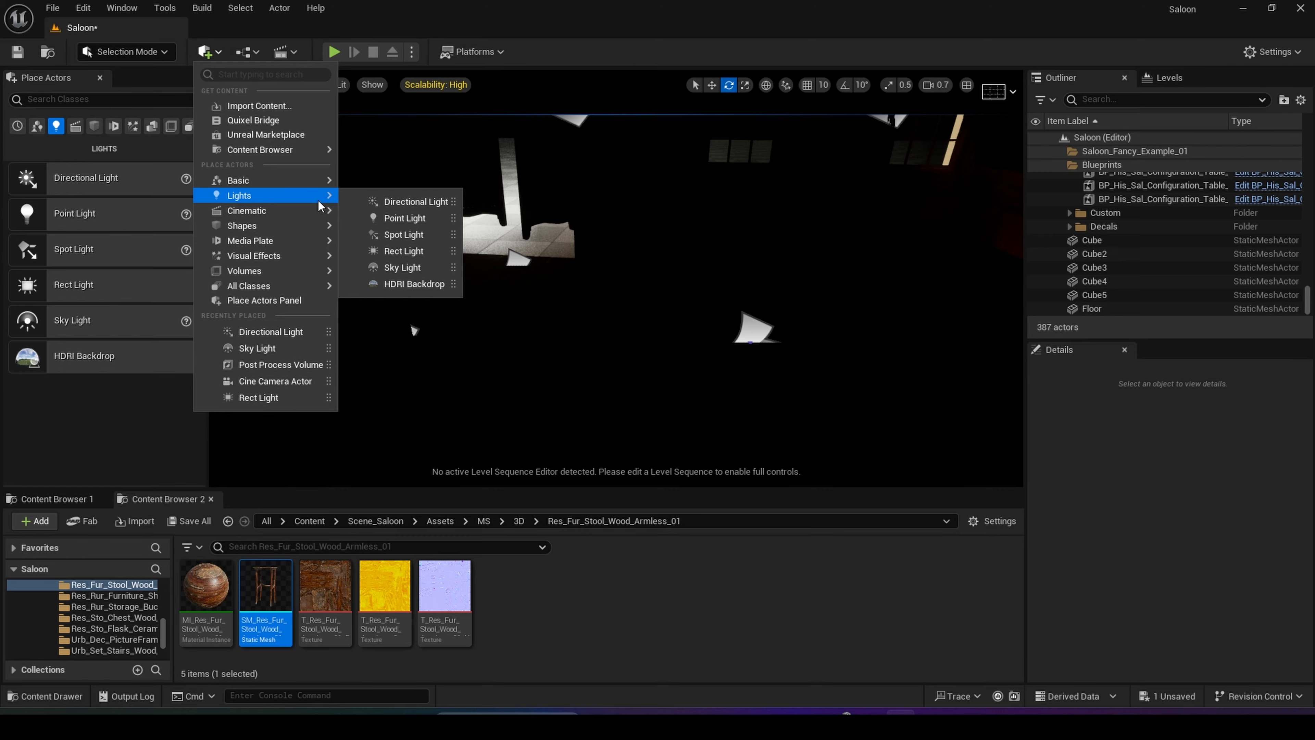
left_click(393, 202)
left_click_drag(670, 321, 634, 261)
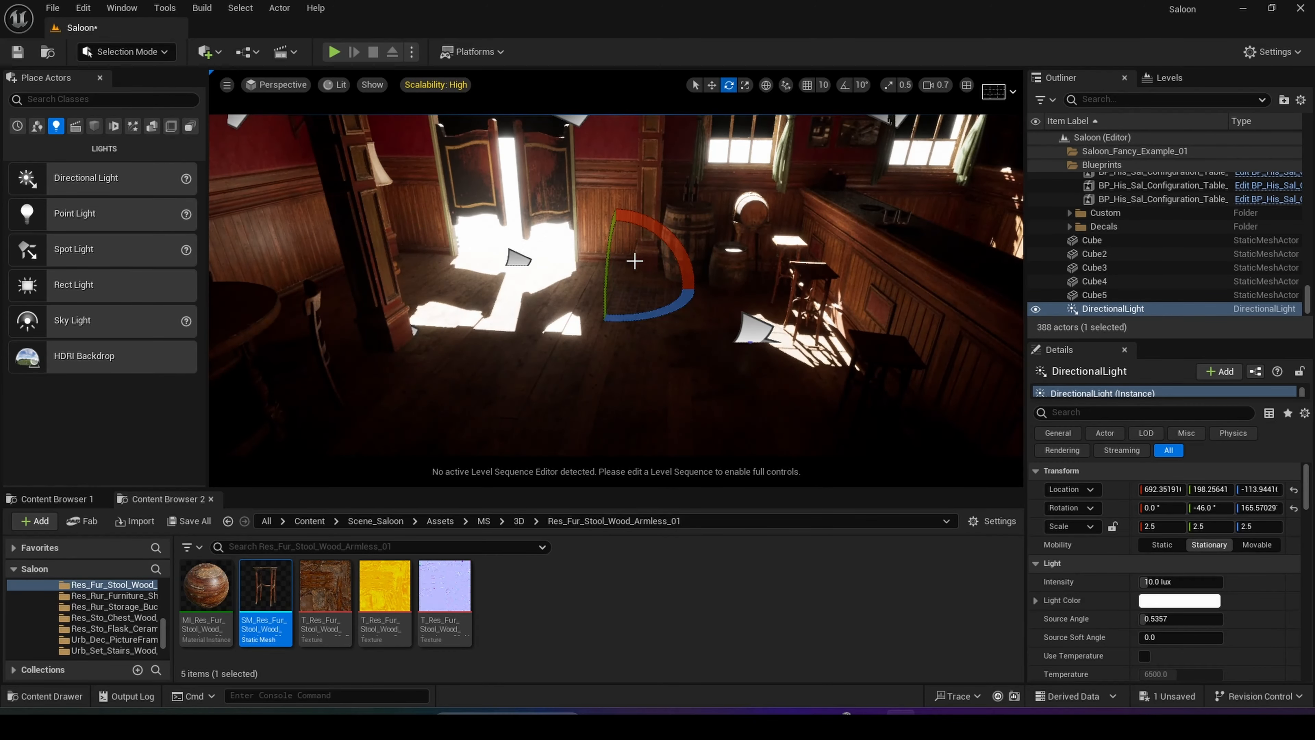
right_click_drag(710, 246, 711, 232)
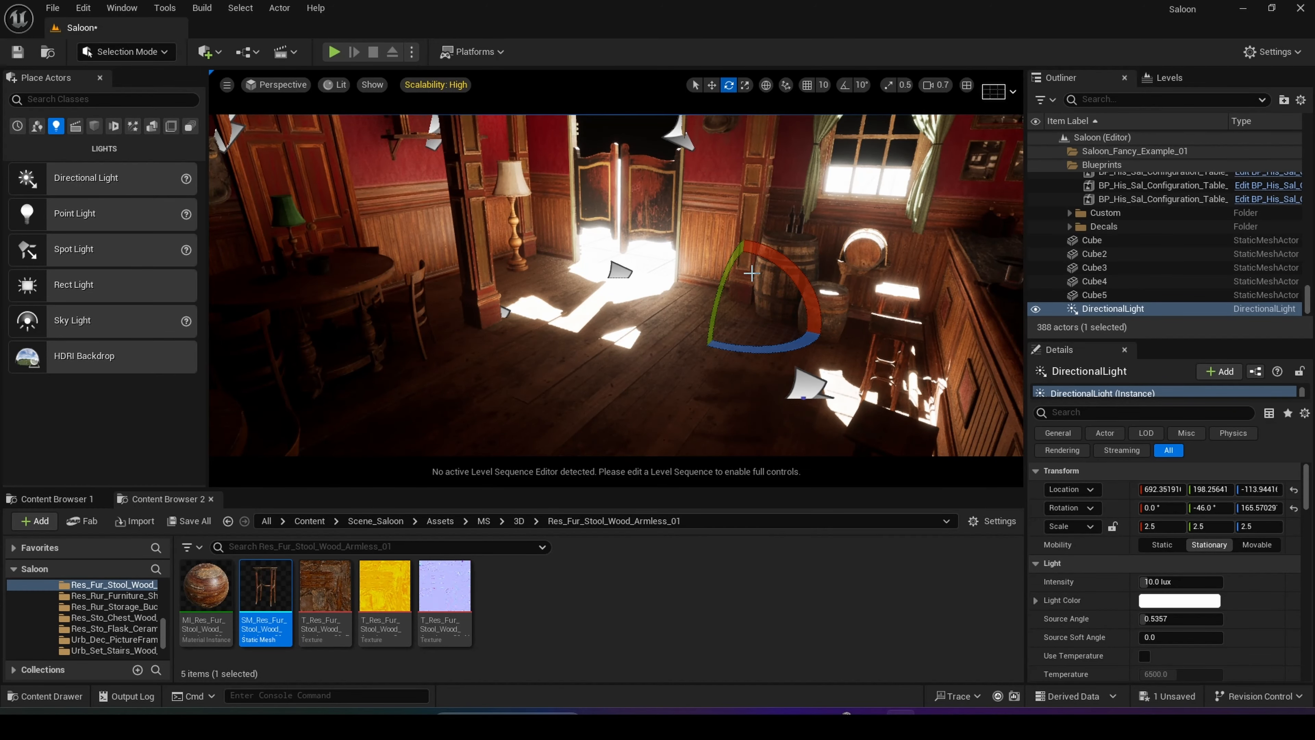
key("w")
left_click_drag(741, 268, 664, 305)
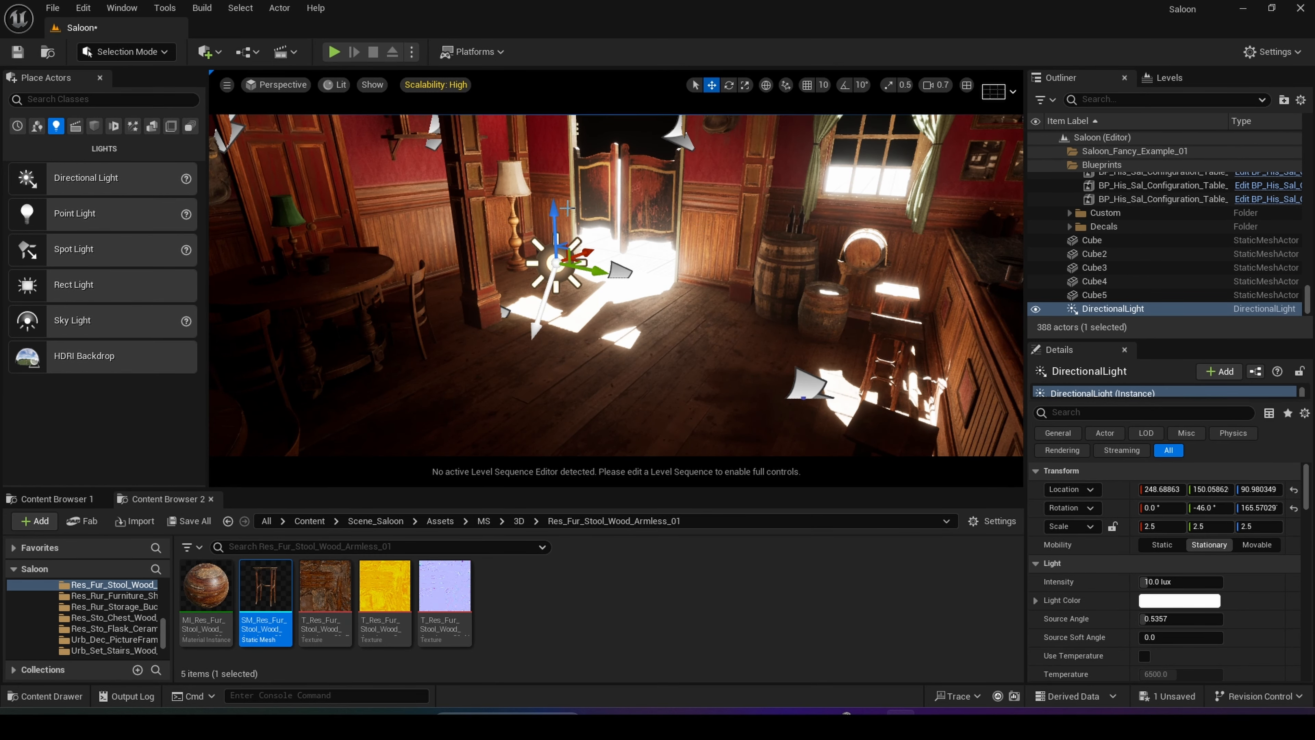
right_click_drag(695, 294, 696, 294)
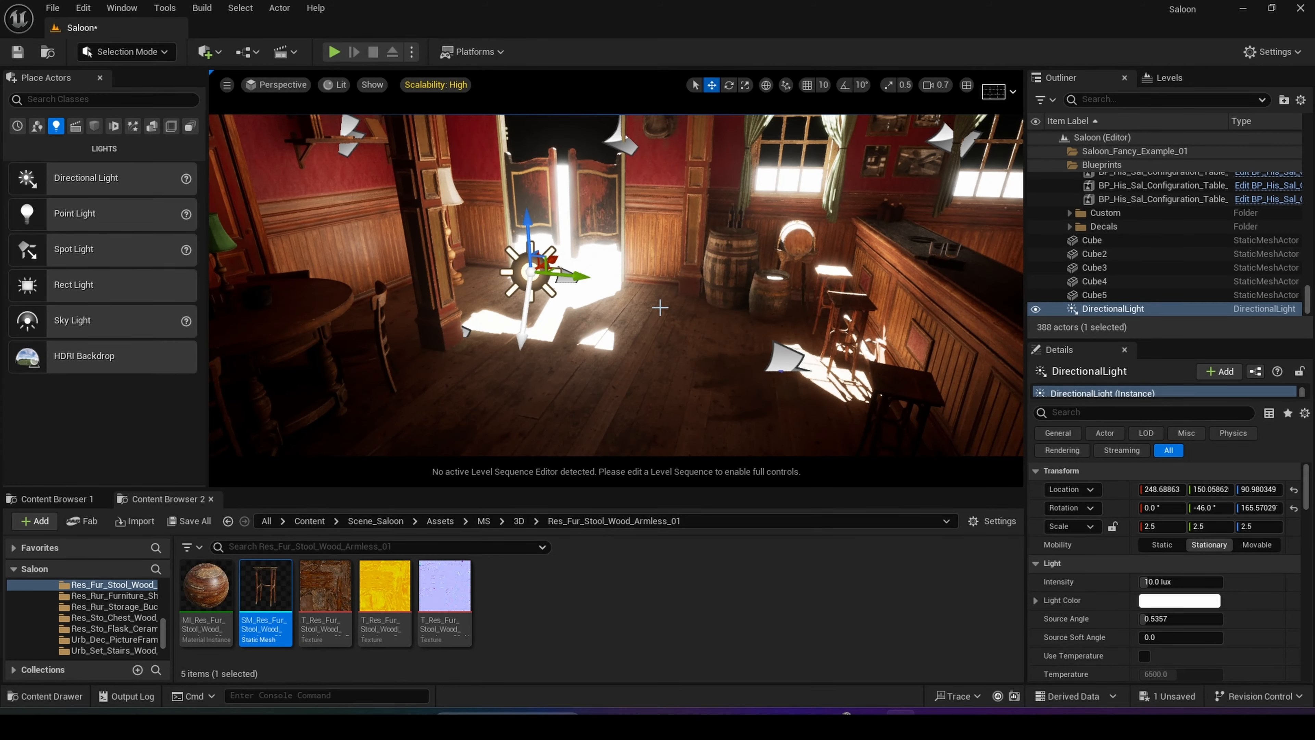
right_click_drag(659, 307, 659, 307)
key("Delete")
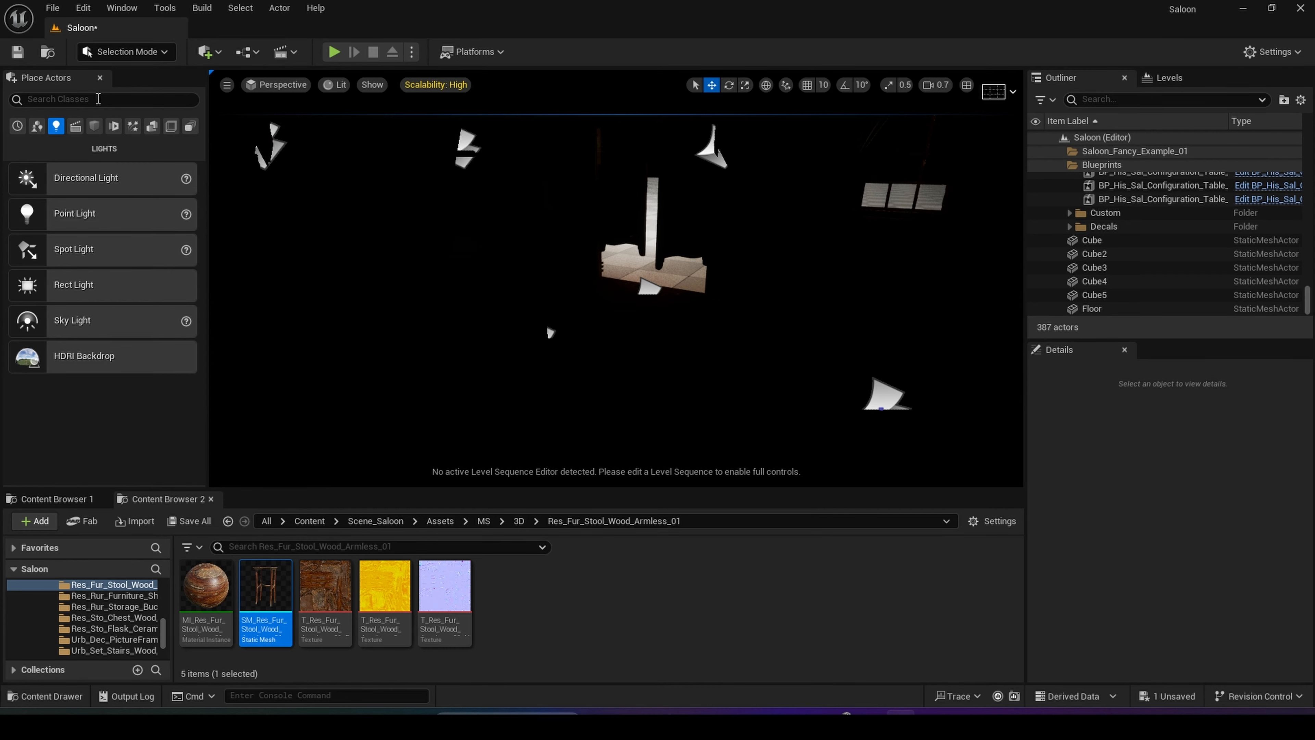
Open the Env. Light Mixer and create an atmospheric light
left_click(122, 8)
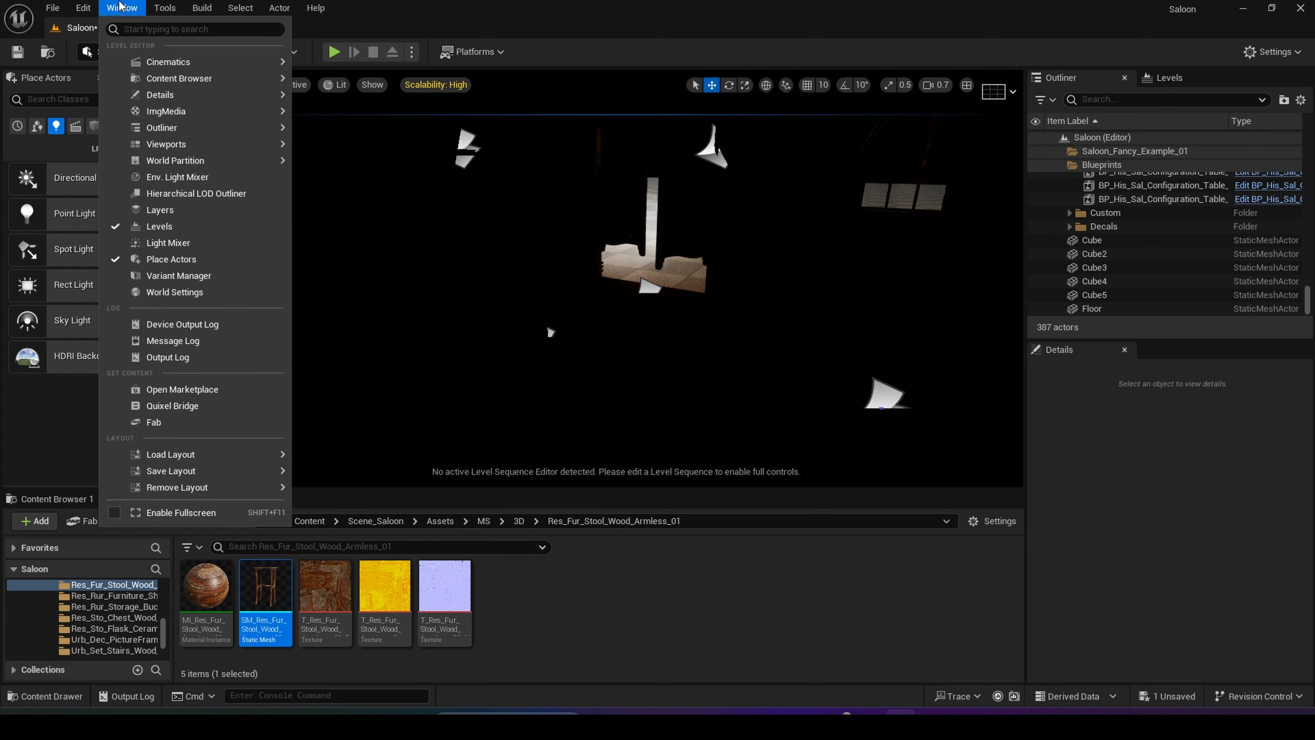
left_click(169, 177)
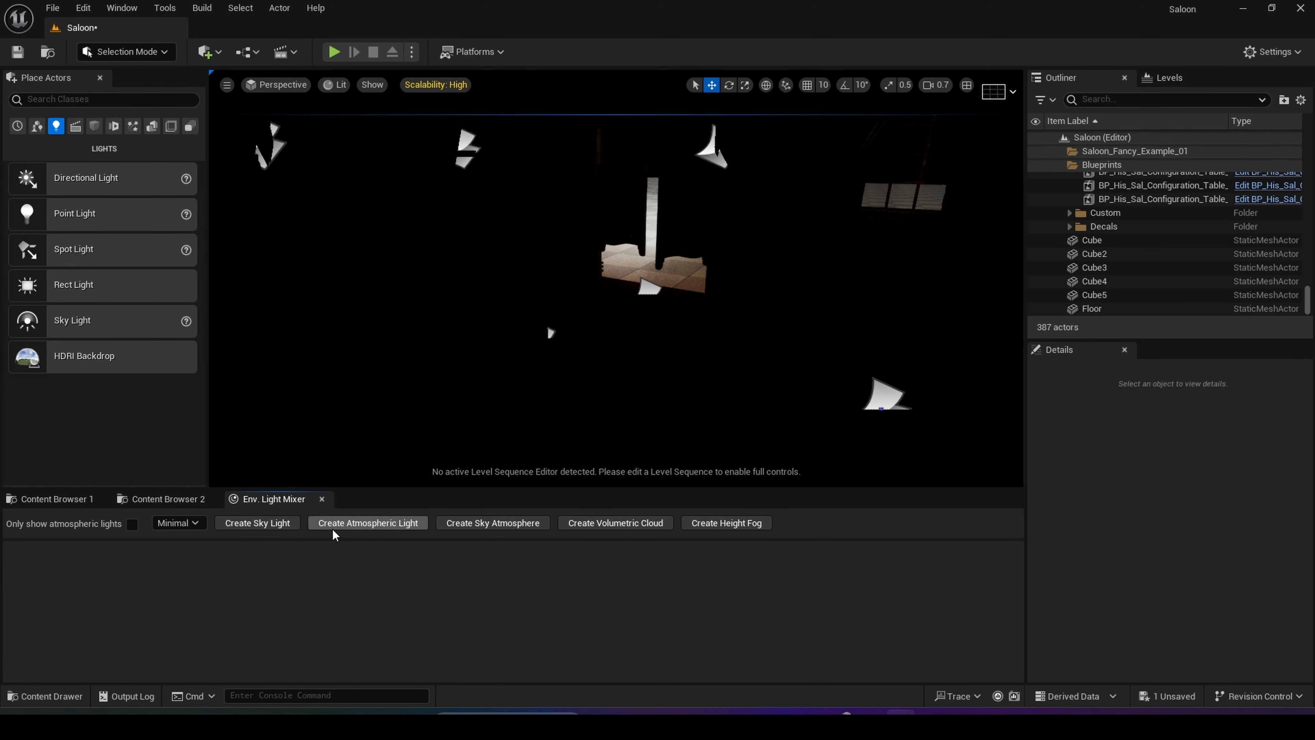
left_click(367, 523)
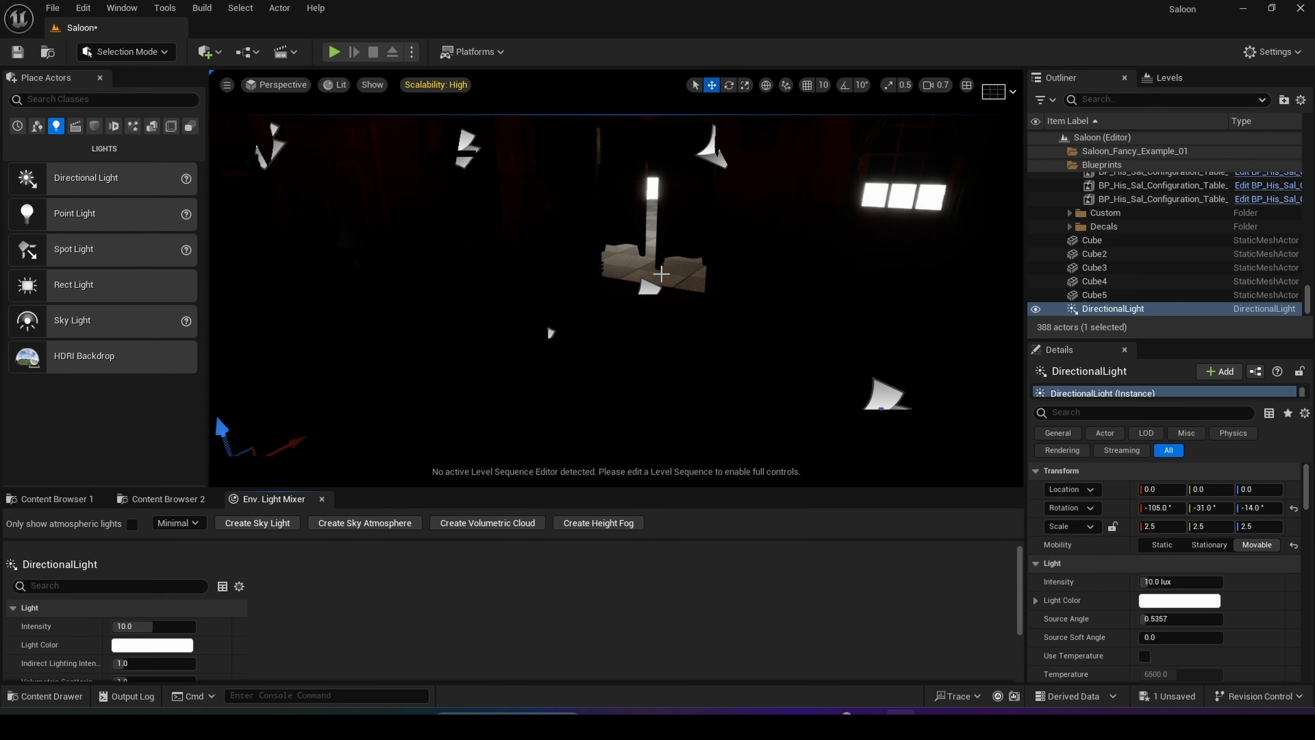
Move the new directional light to about X 186, Y 155, Z 75 and rotate it to about 152° around Z
right_click_drag(595, 258, 518, 254)
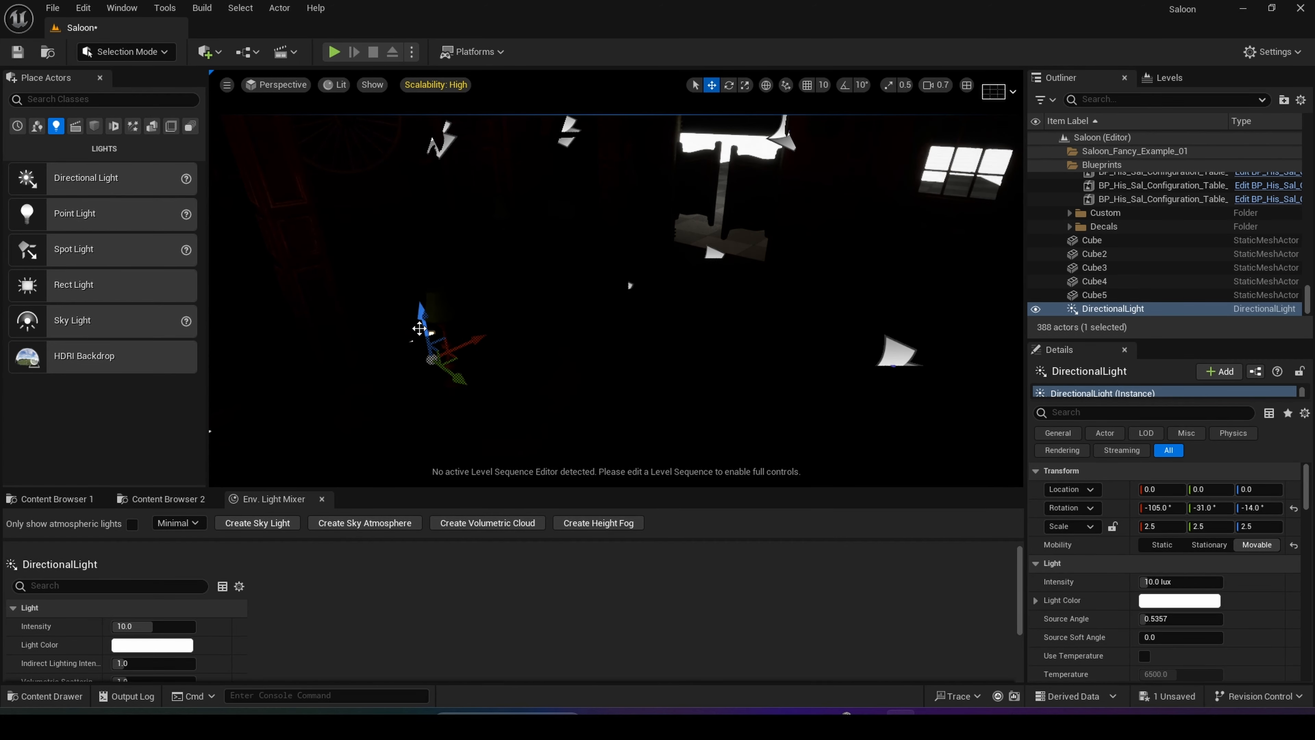
left_click_drag(421, 323, 408, 249)
left_click_drag(460, 291, 611, 321)
key("e")
key("w")
right_click_drag(611, 320, 631, 355)
key("d")
right_click_drag(764, 321, 709, 344)
key("a")
key("a")
key("d")
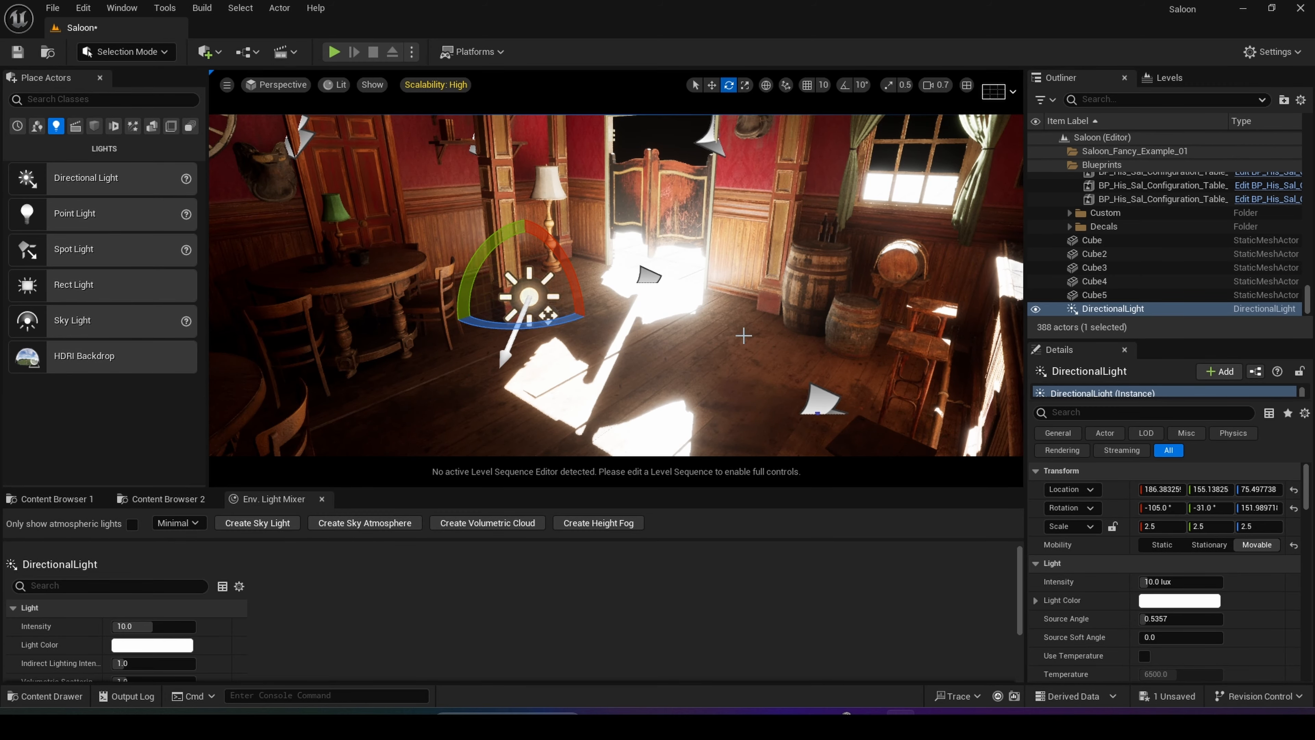
Rotate the directional light to about 164° around Z
mouse_move(743, 336)
right_mouse_down()
mouse_move(806, 322)
mouse_move(751, 321)
mouse_move(771, 311)
mouse_move(759, 335)
right_mouse_up()
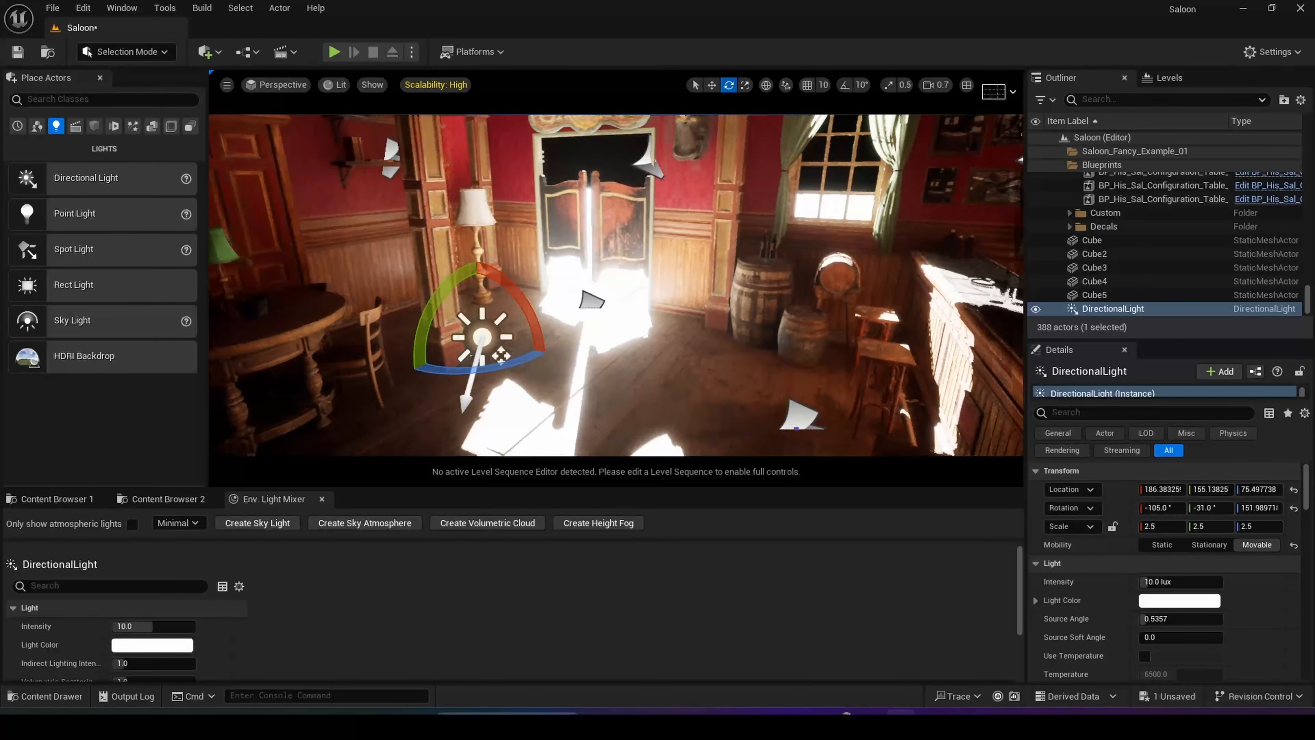
right_click_drag(619, 378, 619, 378)
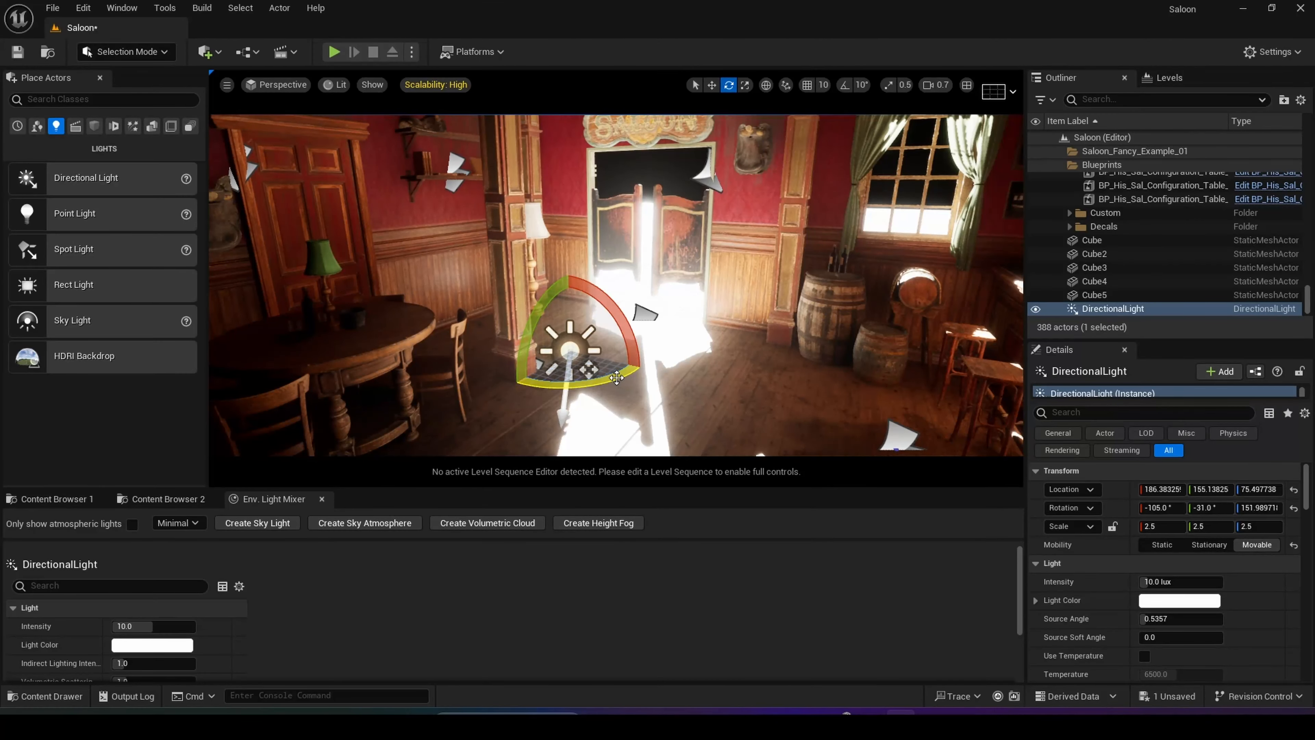
left_click_drag(616, 378, 624, 377)
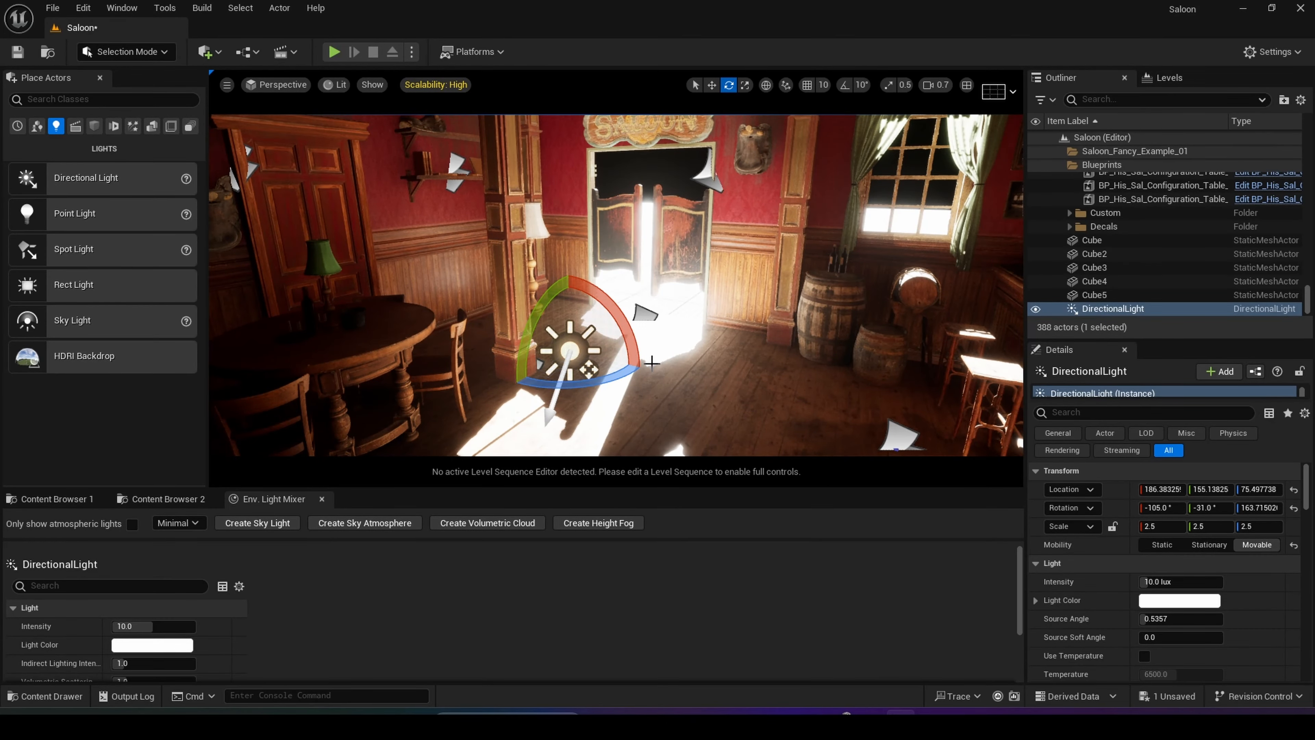
Re-aim the directional light through the doorway, trying several sun angles and settling at about -40° around Y and 152° around Z
key("d")
right_click_drag(680, 345, 642, 368)
key("w")
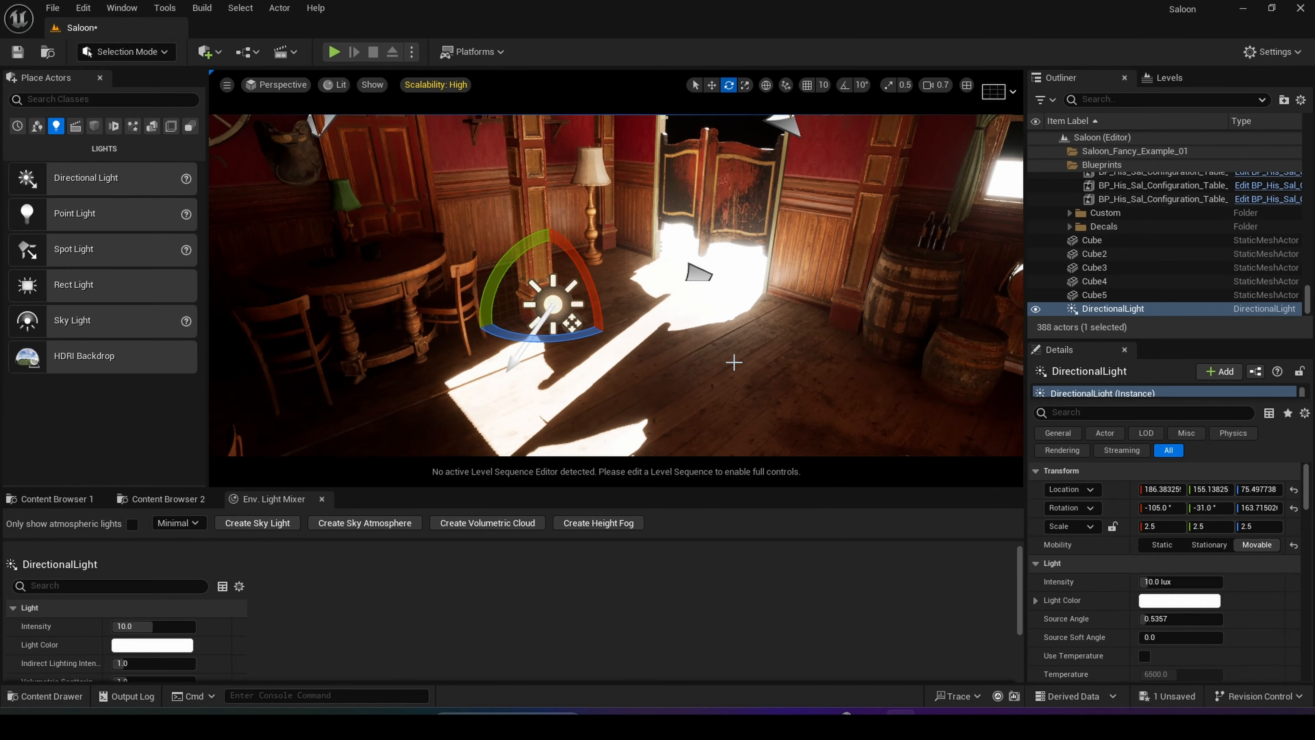
key("ctrl+l")
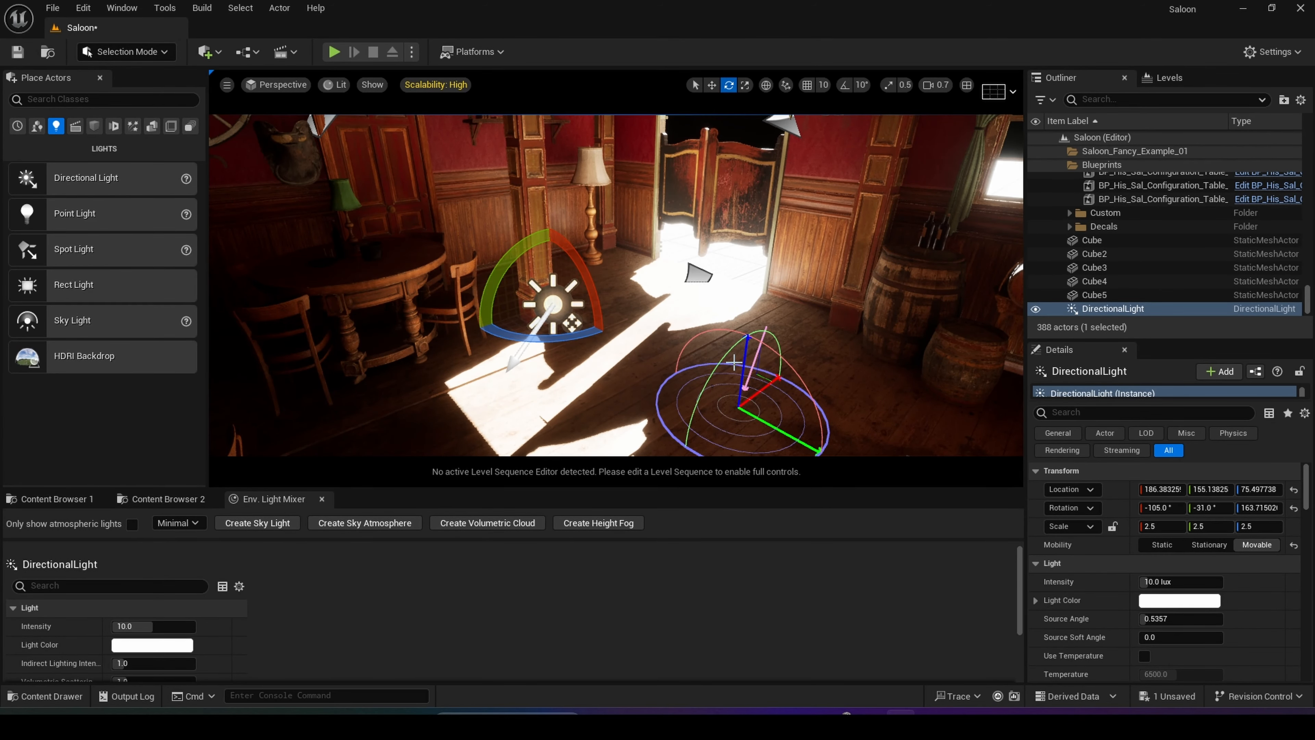
key("ctrl+l")
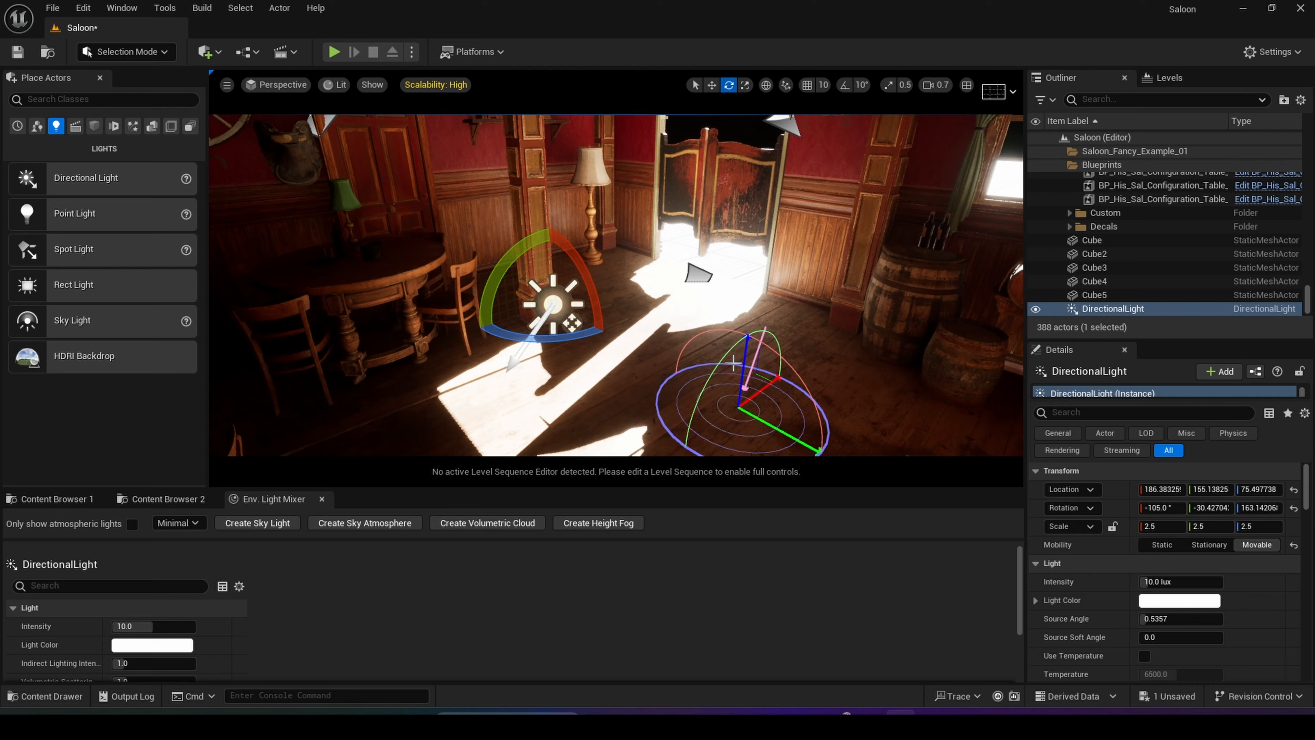
key("ctrl+l")
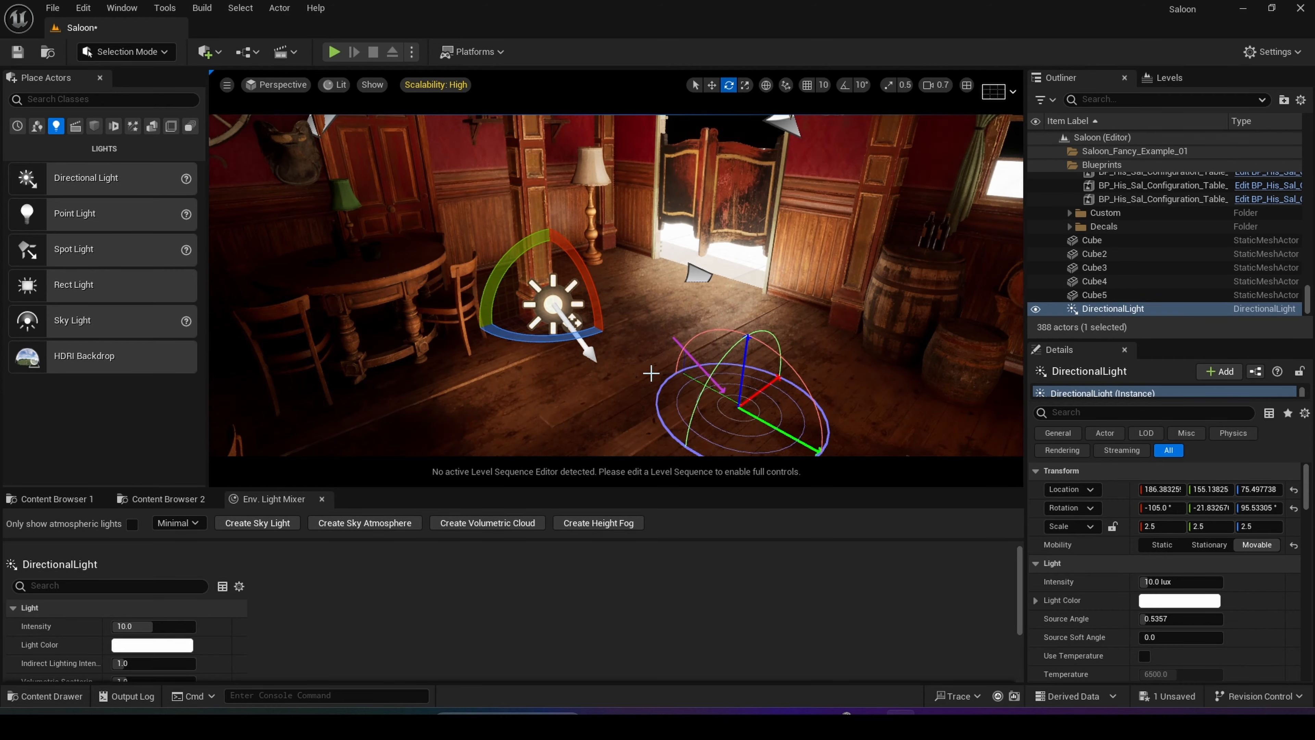
key("ctrl+l")
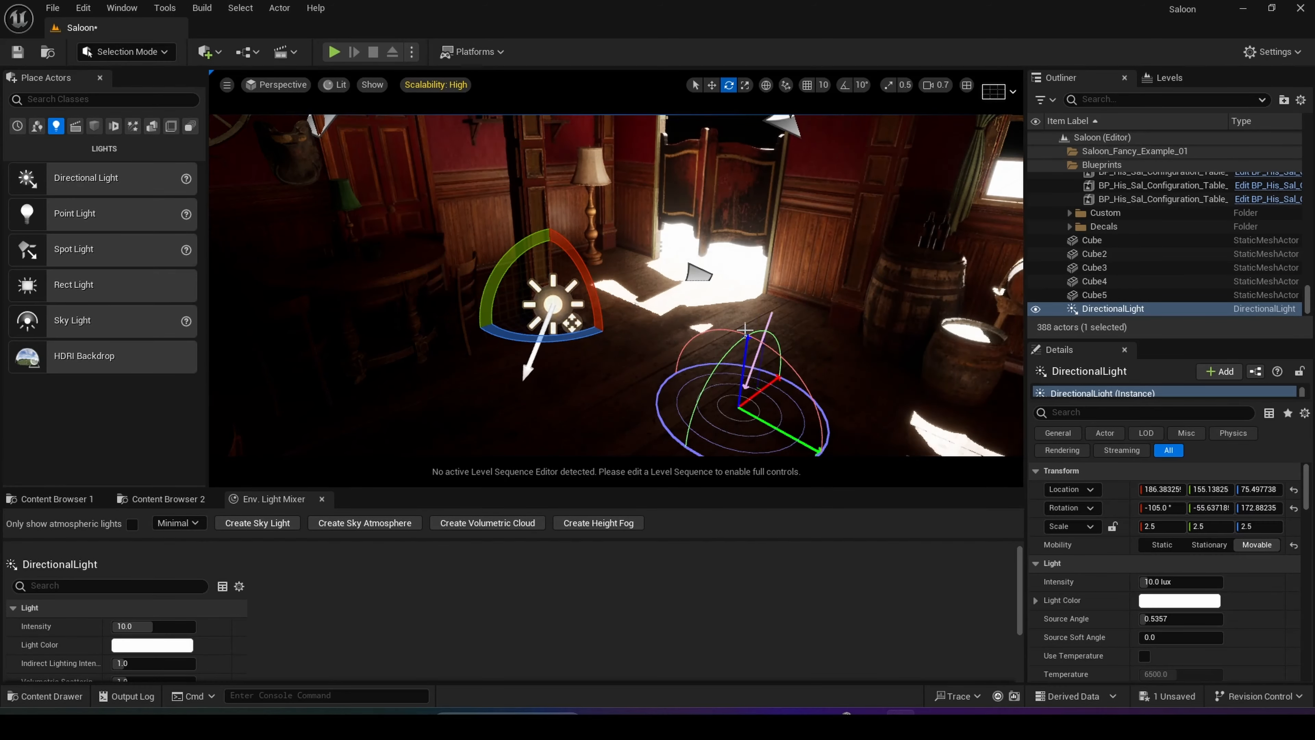
key("ctrl+l")
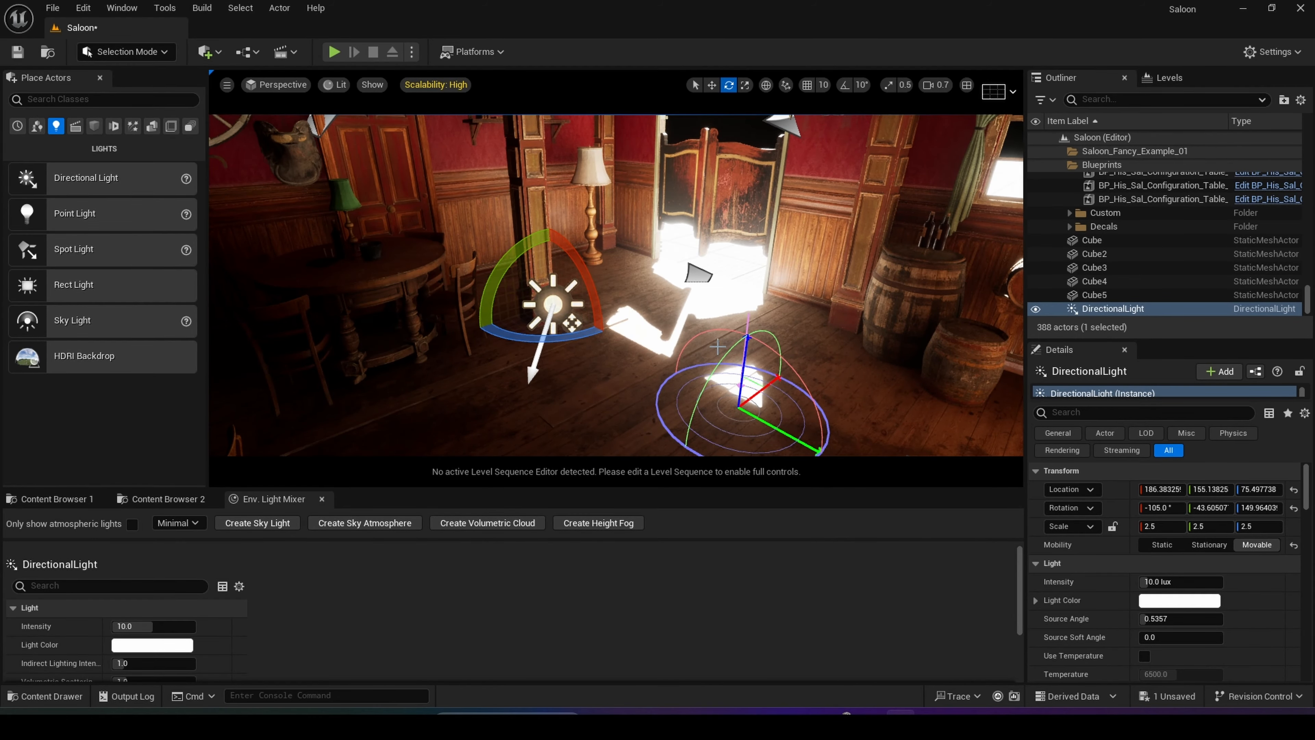
key("ctrl+l")
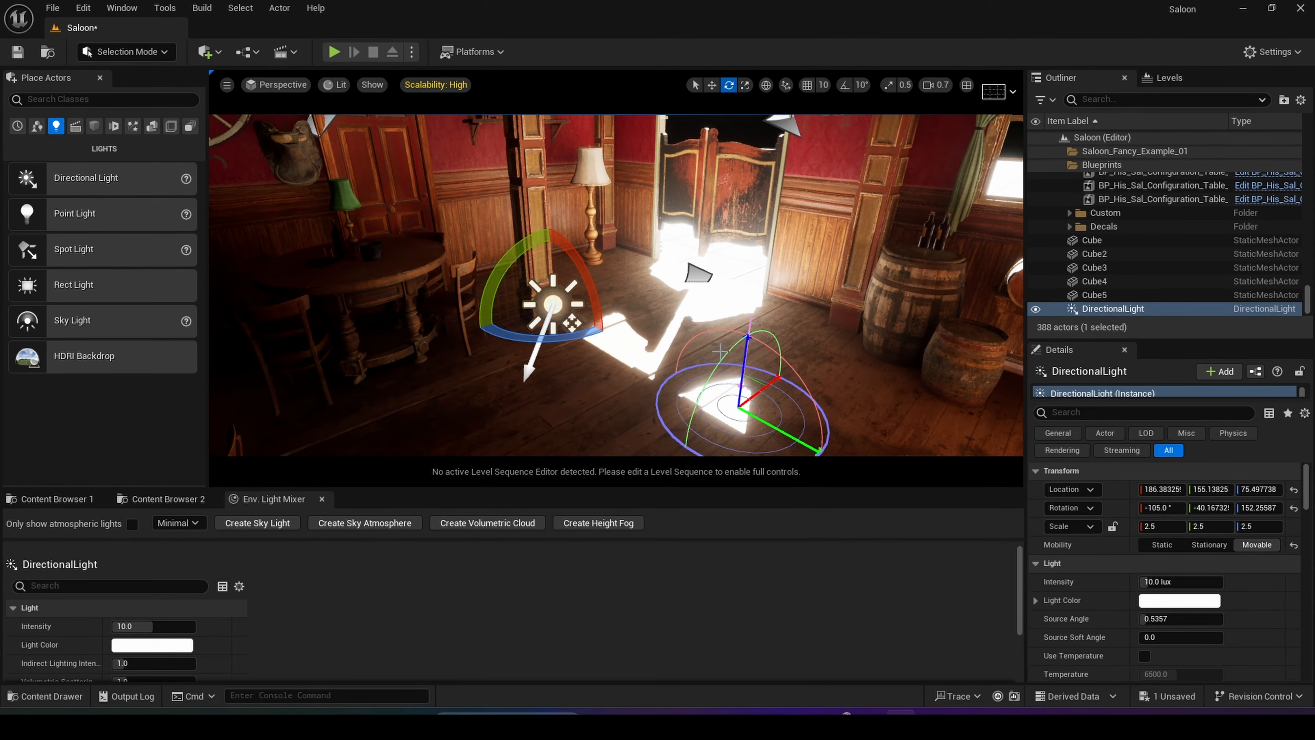
Fine-tune the directional light's rotation to about -103° X, -43° Y and 151° Z
right_click_drag(596, 363, 668, 372)
left_click_drag(352, 335, 354, 353)
right_click_drag(544, 297, 517, 262)
right_click_drag(568, 429, 551, 430)
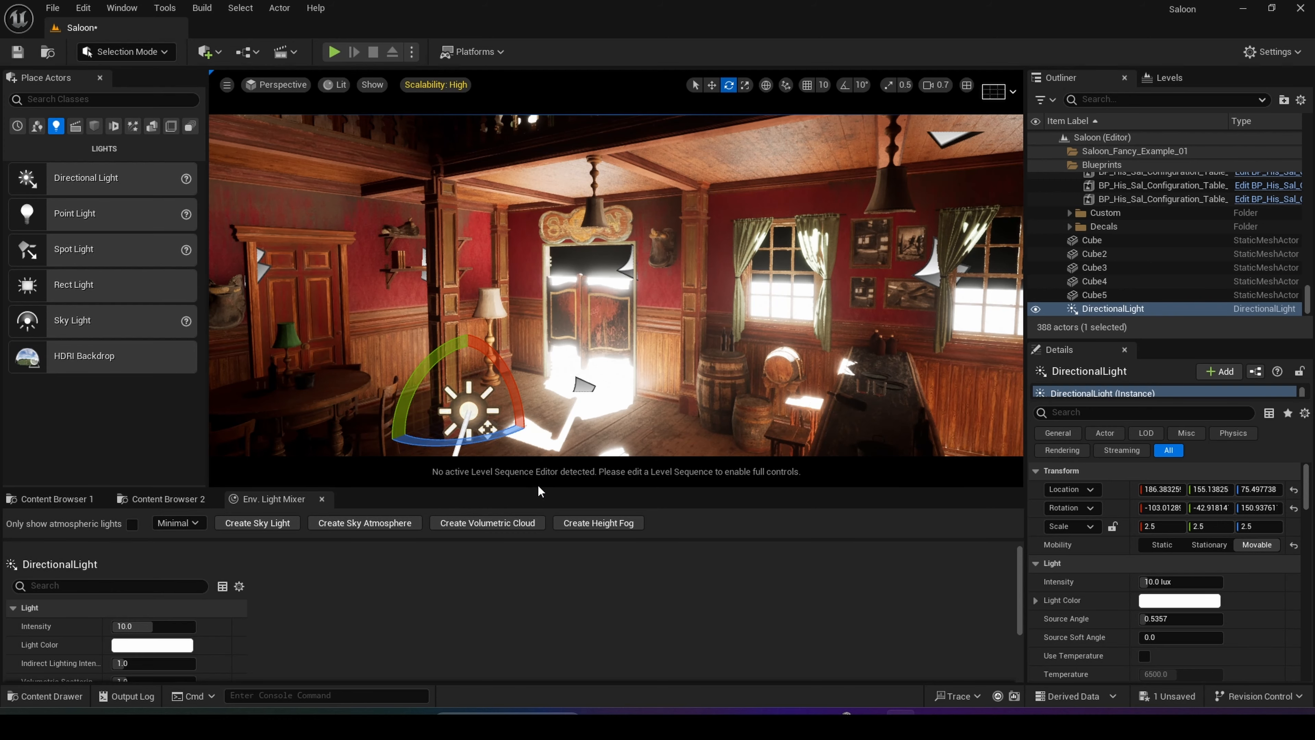
left_click_drag(538, 488, 534, 545)
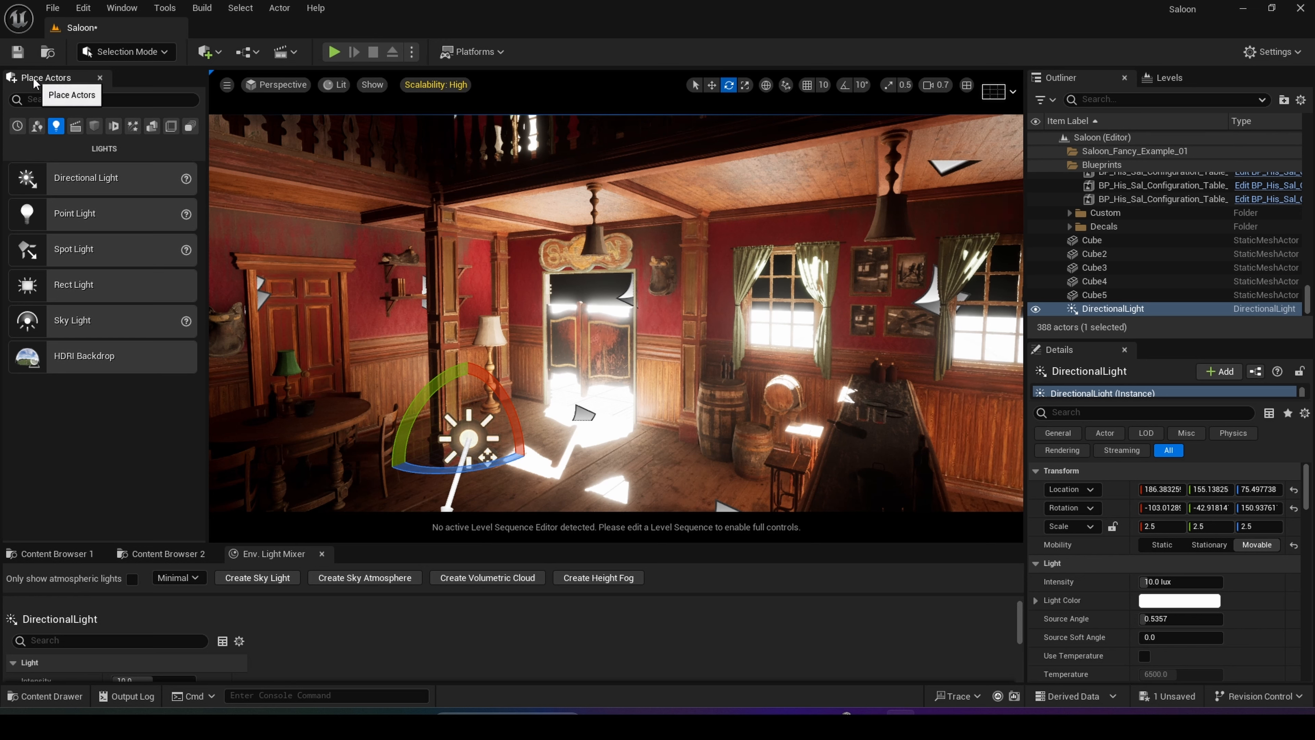
left_click(206, 51)
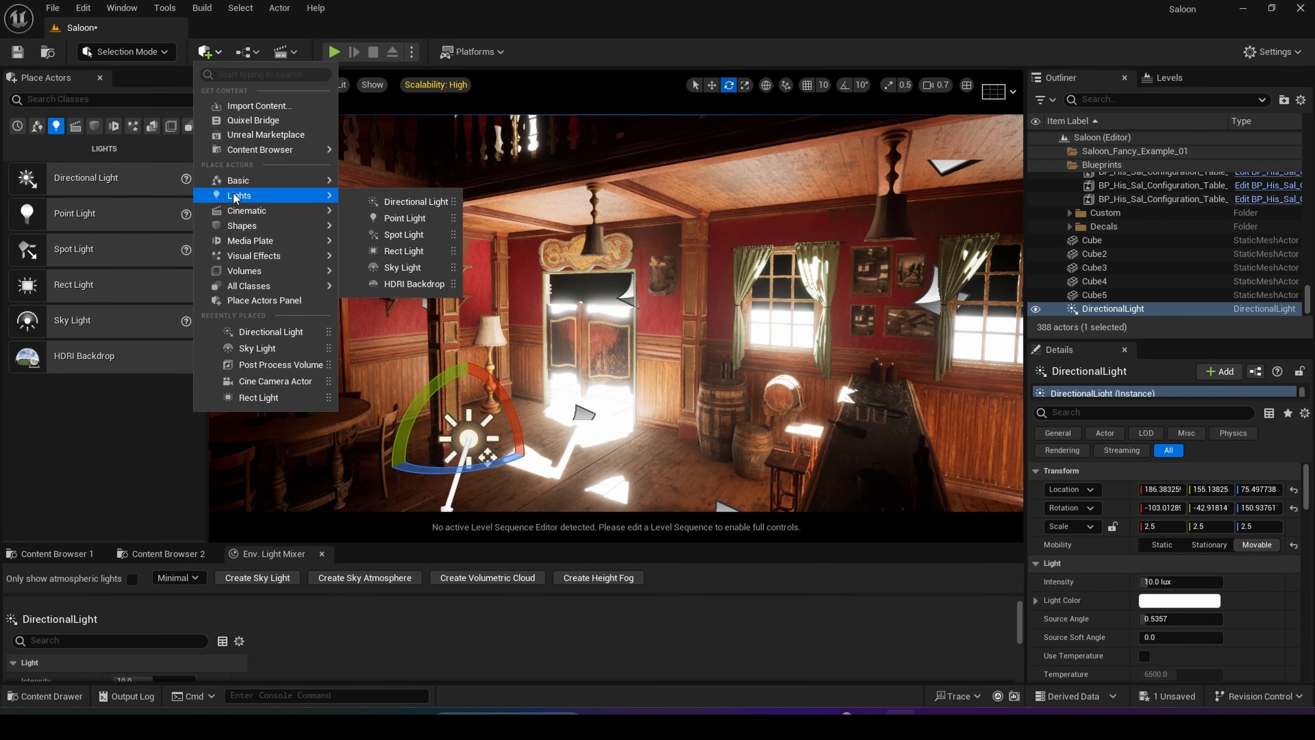
left_click(130, 459)
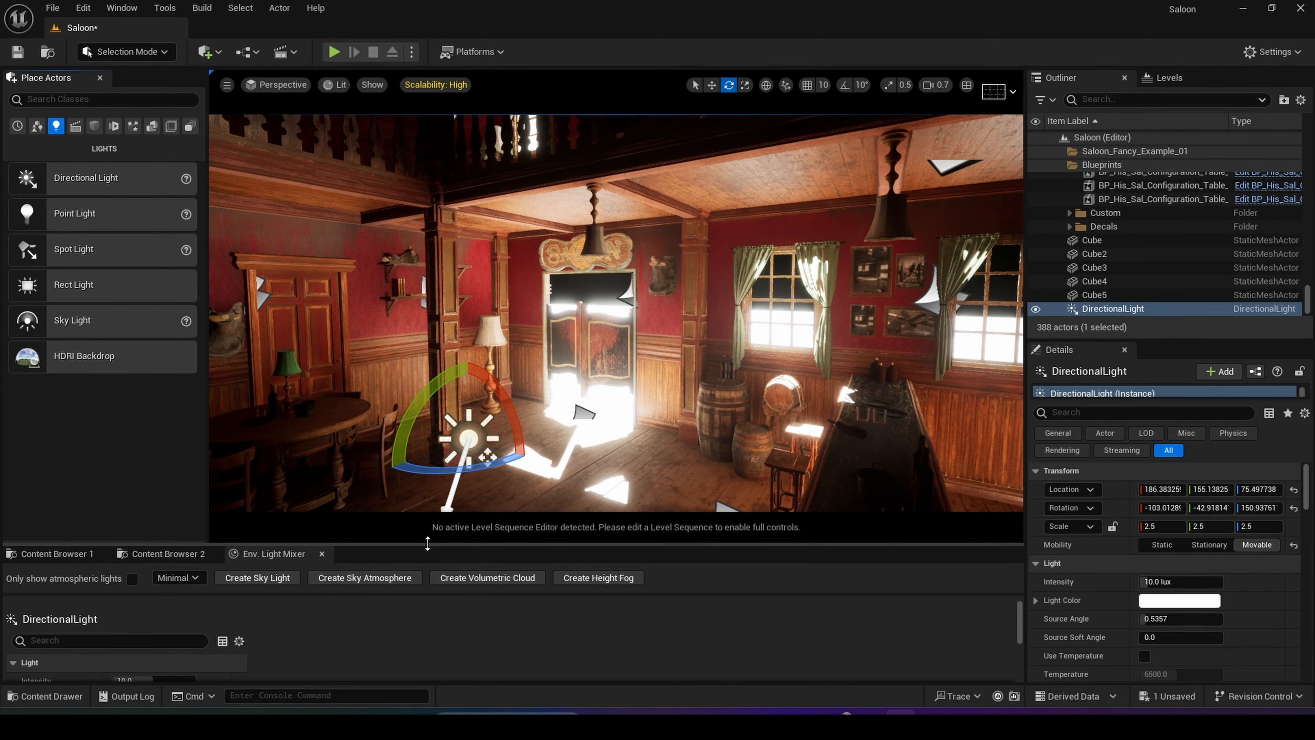
Create a sky light in the saloon scene and check the lighting around the staircase and entrance
left_click_drag(428, 544, 426, 507)
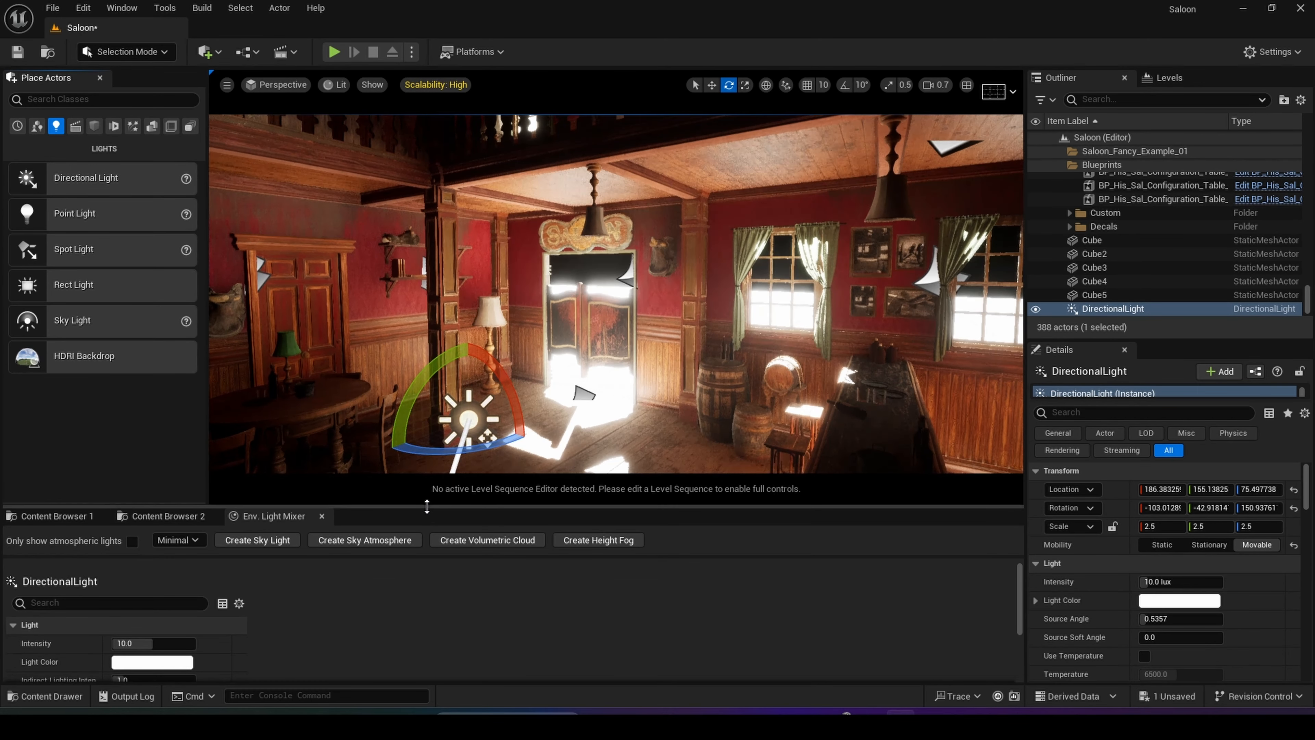
left_click(260, 543)
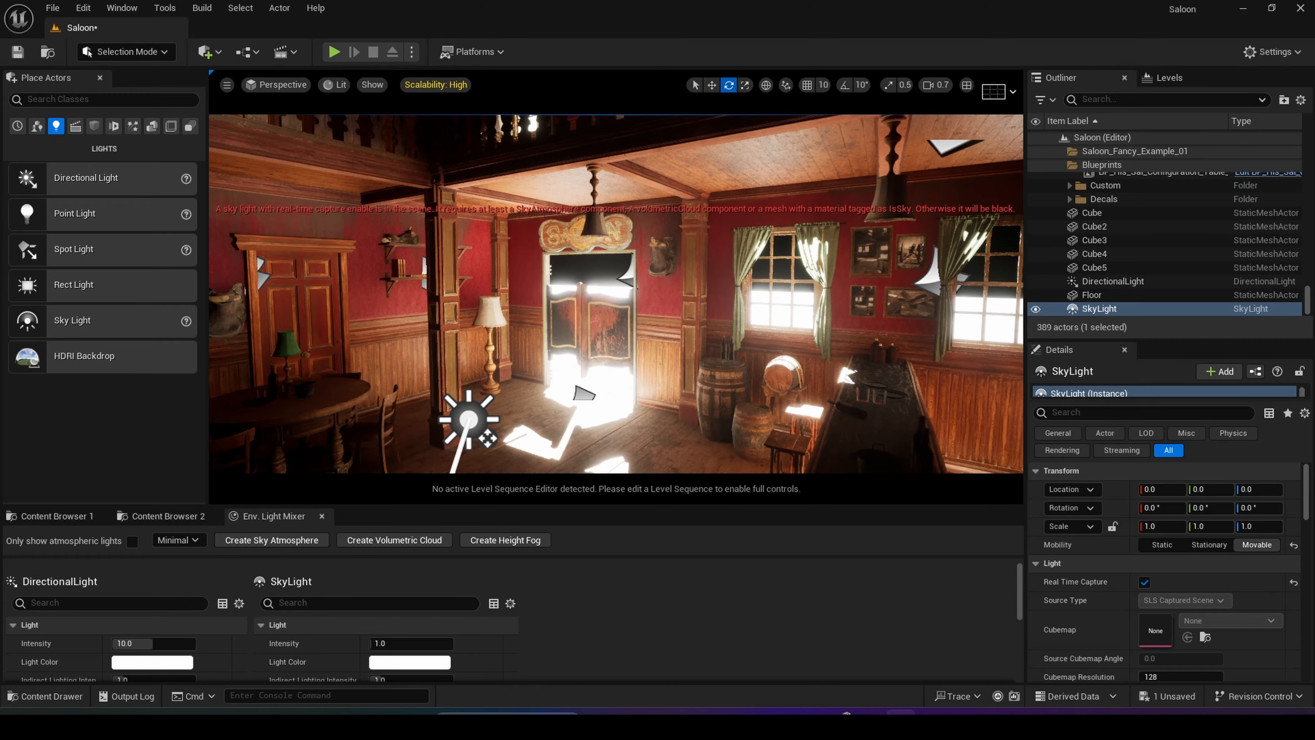
right_click_drag(518, 331, 352, 331)
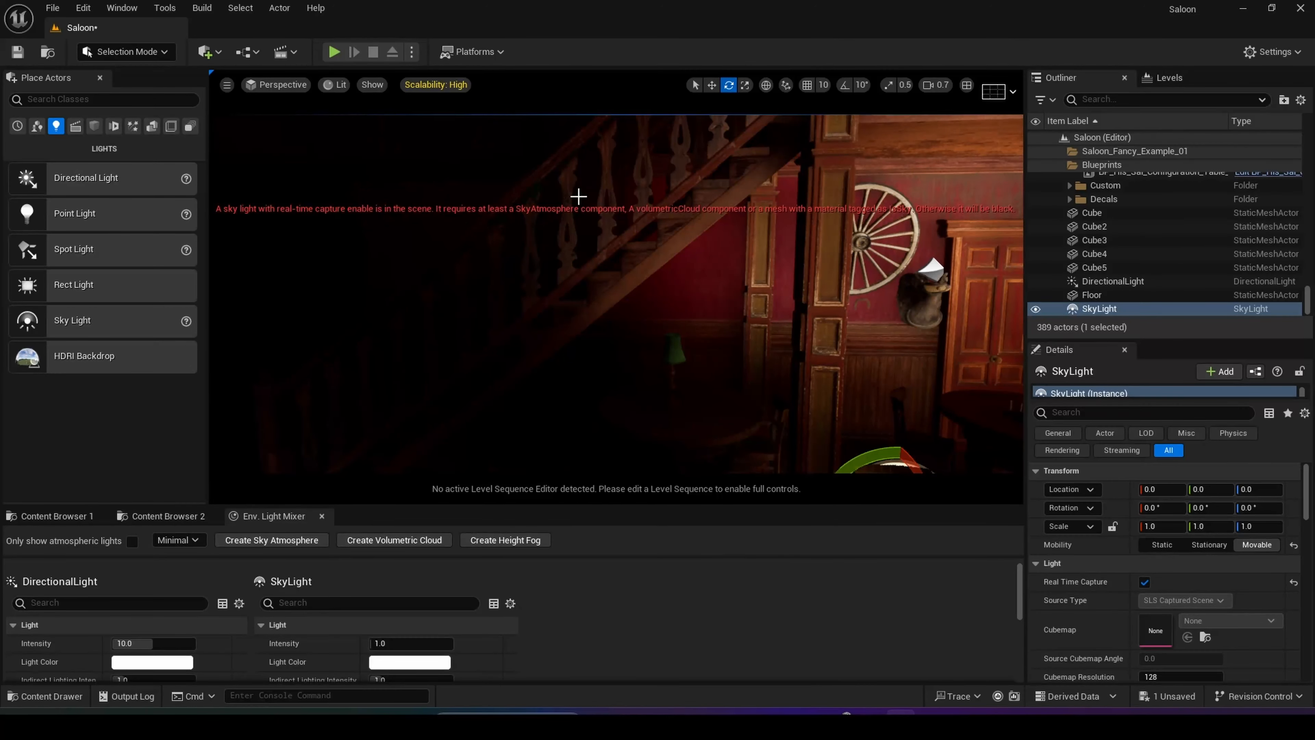
right_click_drag(509, 245, 678, 258)
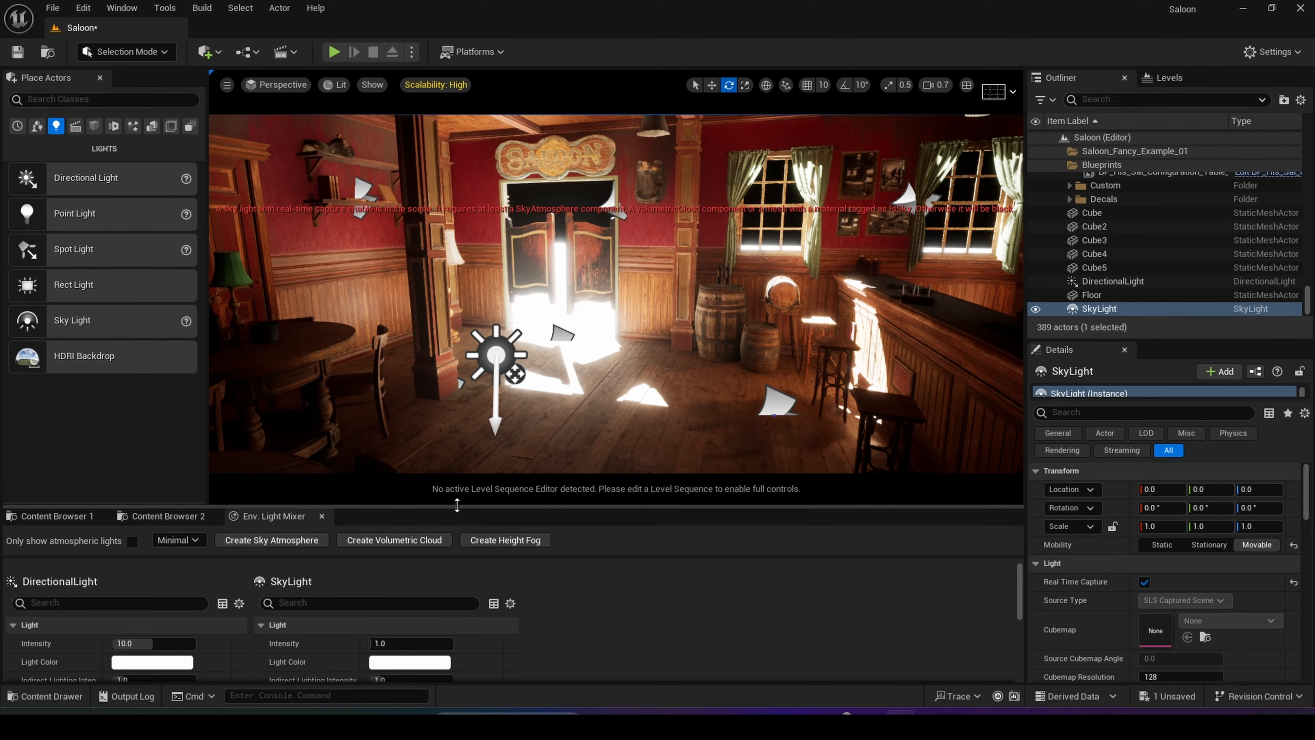
Enlarge the environment light settings area and review the sky light's capture, cubemap, intensity and shadow properties
left_click_drag(457, 505, 459, 459)
scroll(1137, 592, "down", 4)
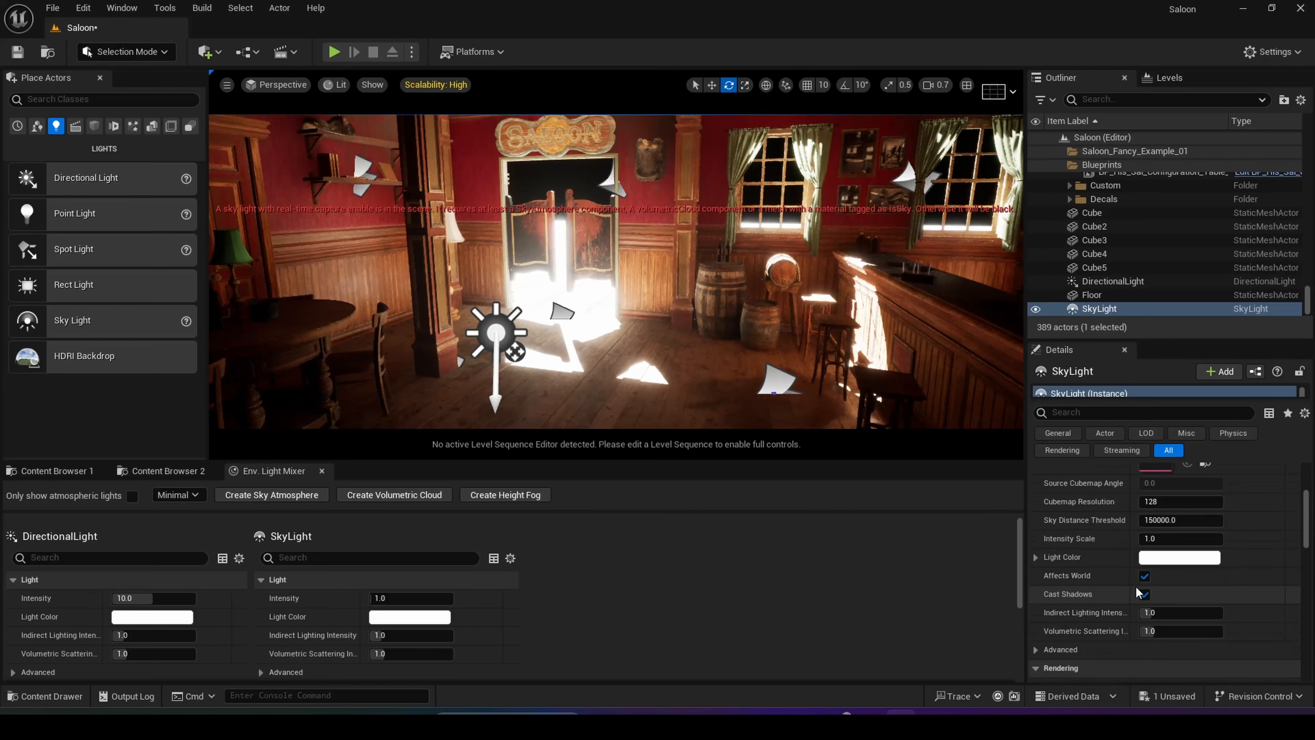
scroll(1137, 592, "up", 4)
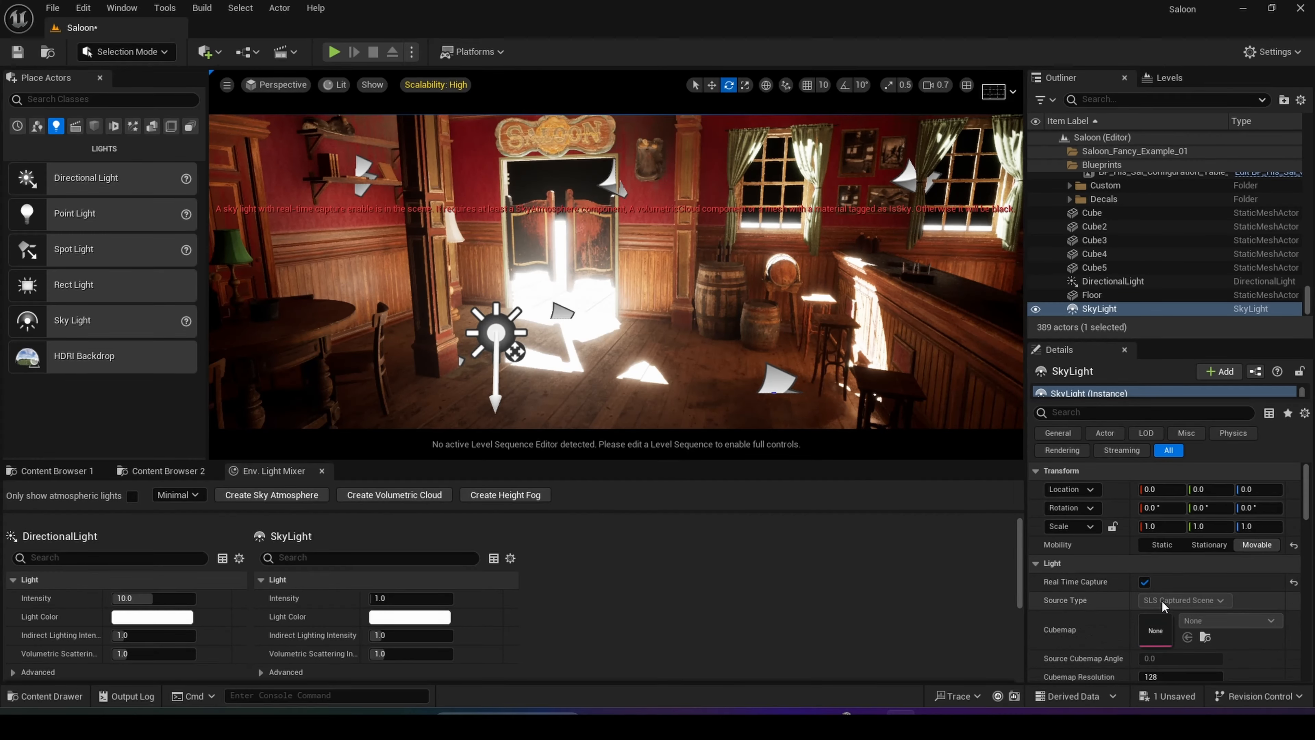
scroll(1155, 621, "down", 2)
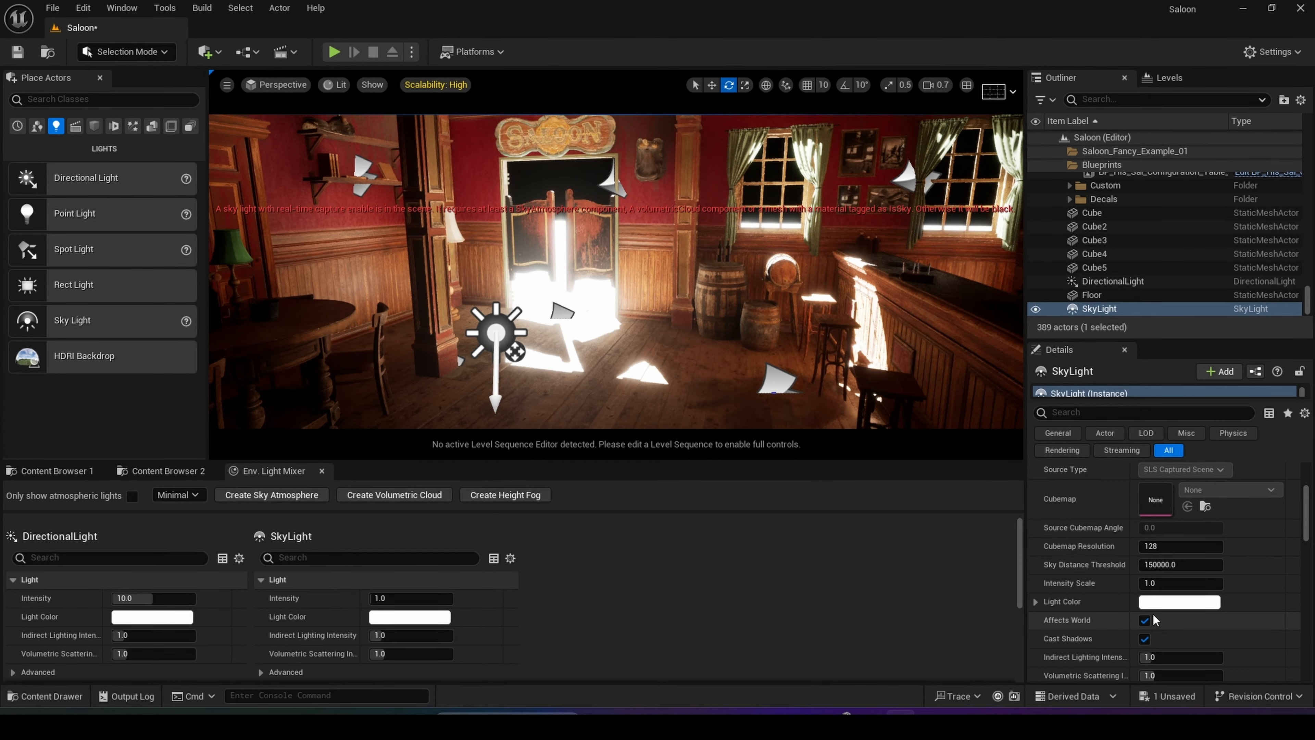
scroll(1153, 614, "down", 6)
scroll(1152, 598, "up", 7)
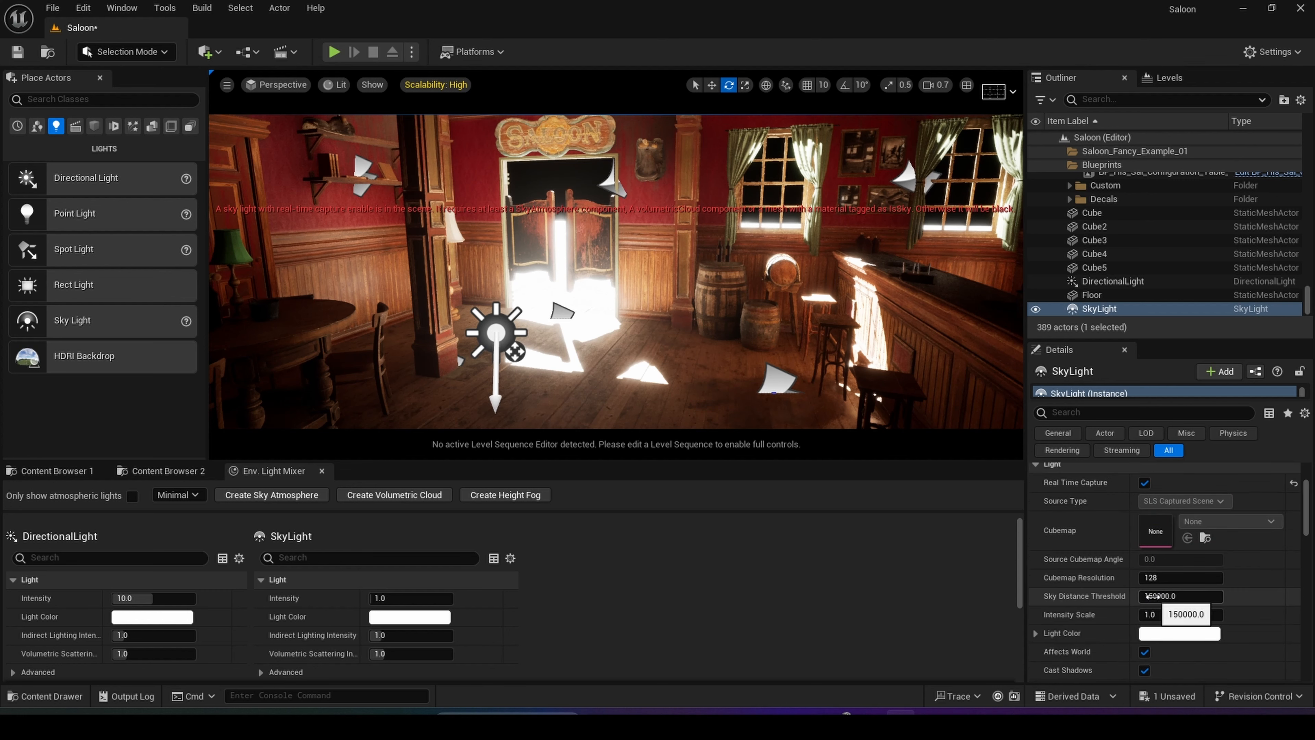
scroll(1152, 596, "up", 2)
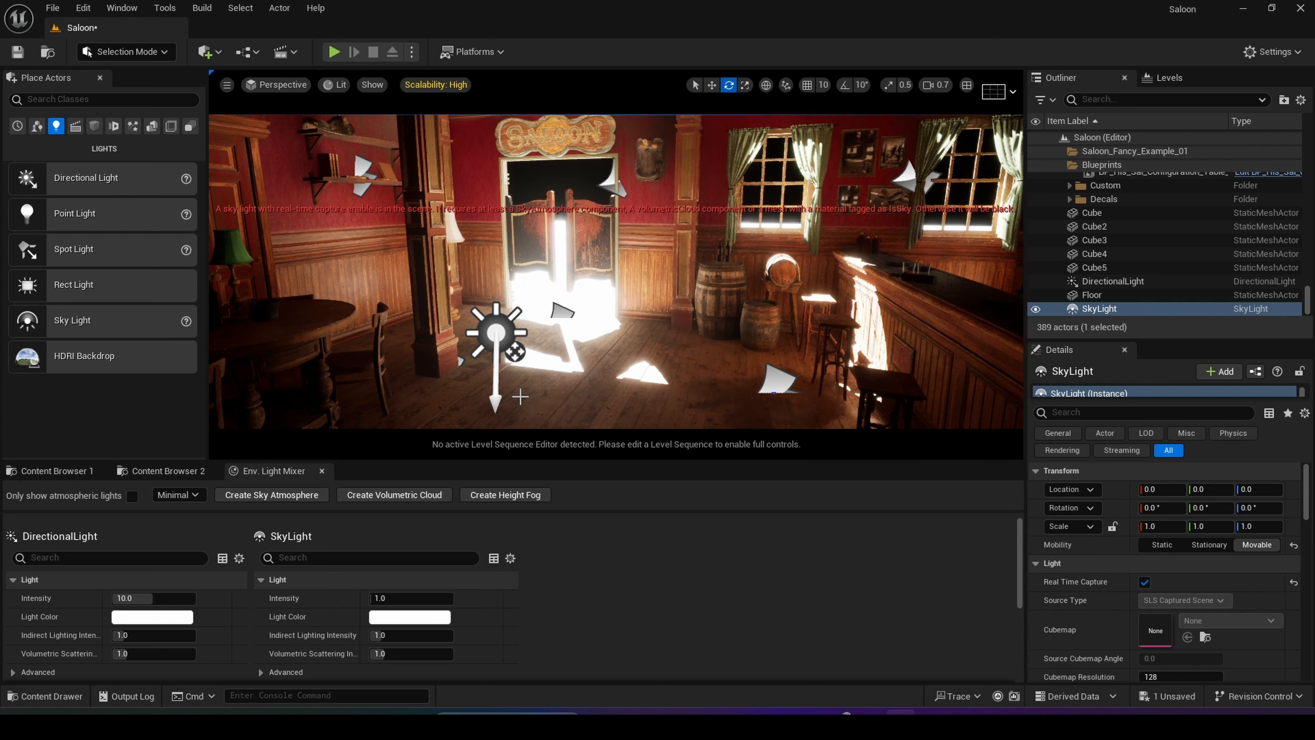
Create an exponential height fog and a sky atmosphere in the saloon scene
left_click(502, 499)
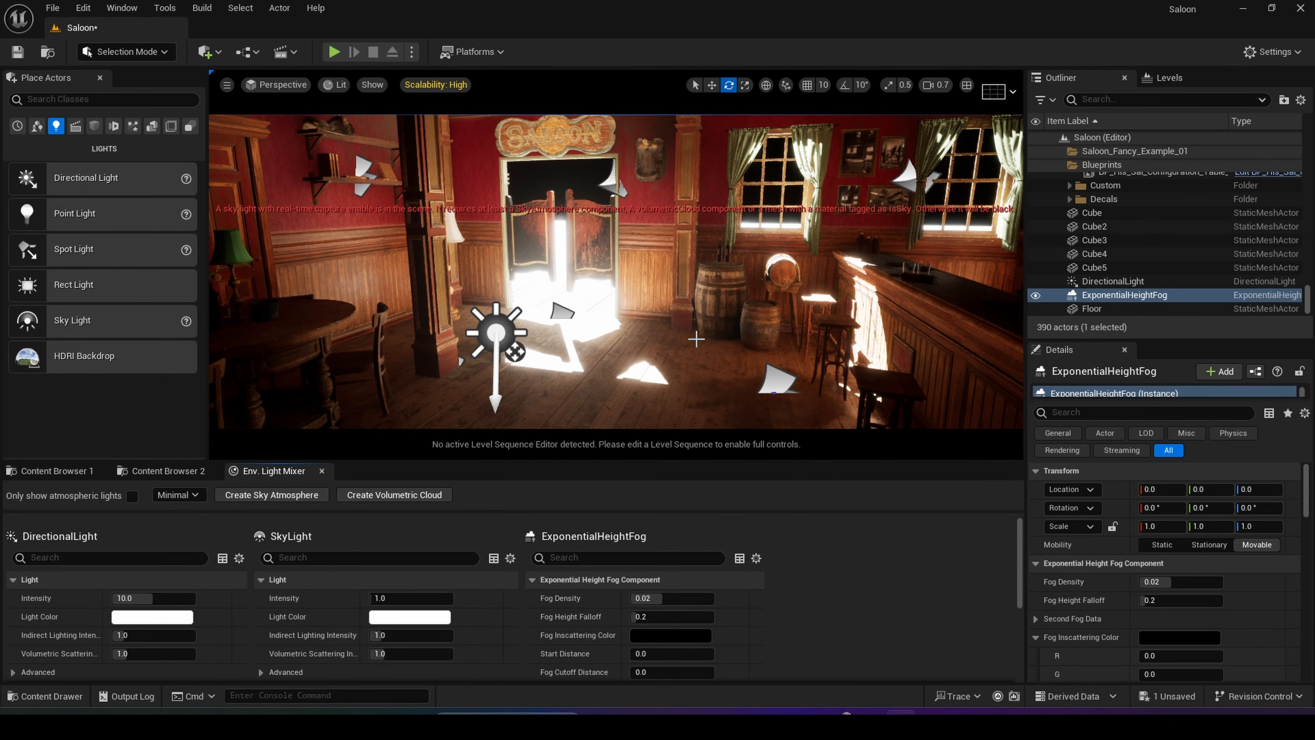
right_click_drag(696, 339, 703, 368)
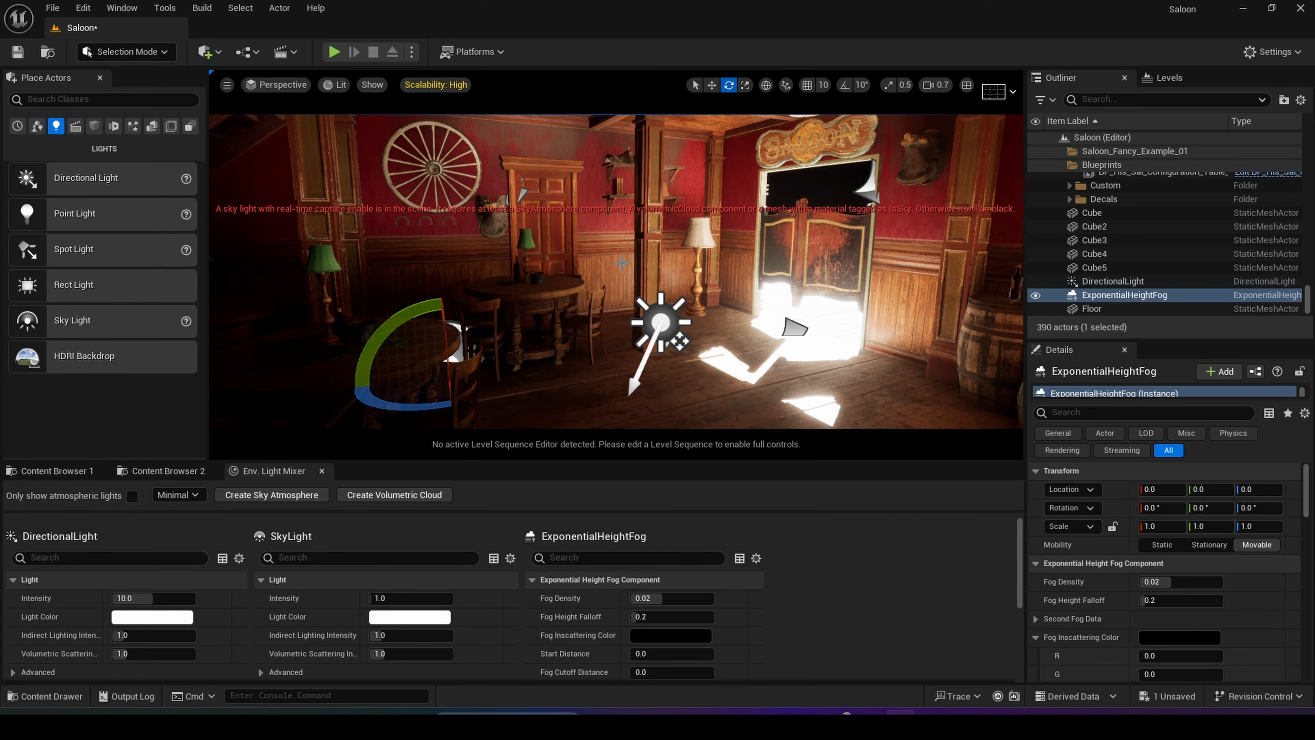
left_click(275, 494)
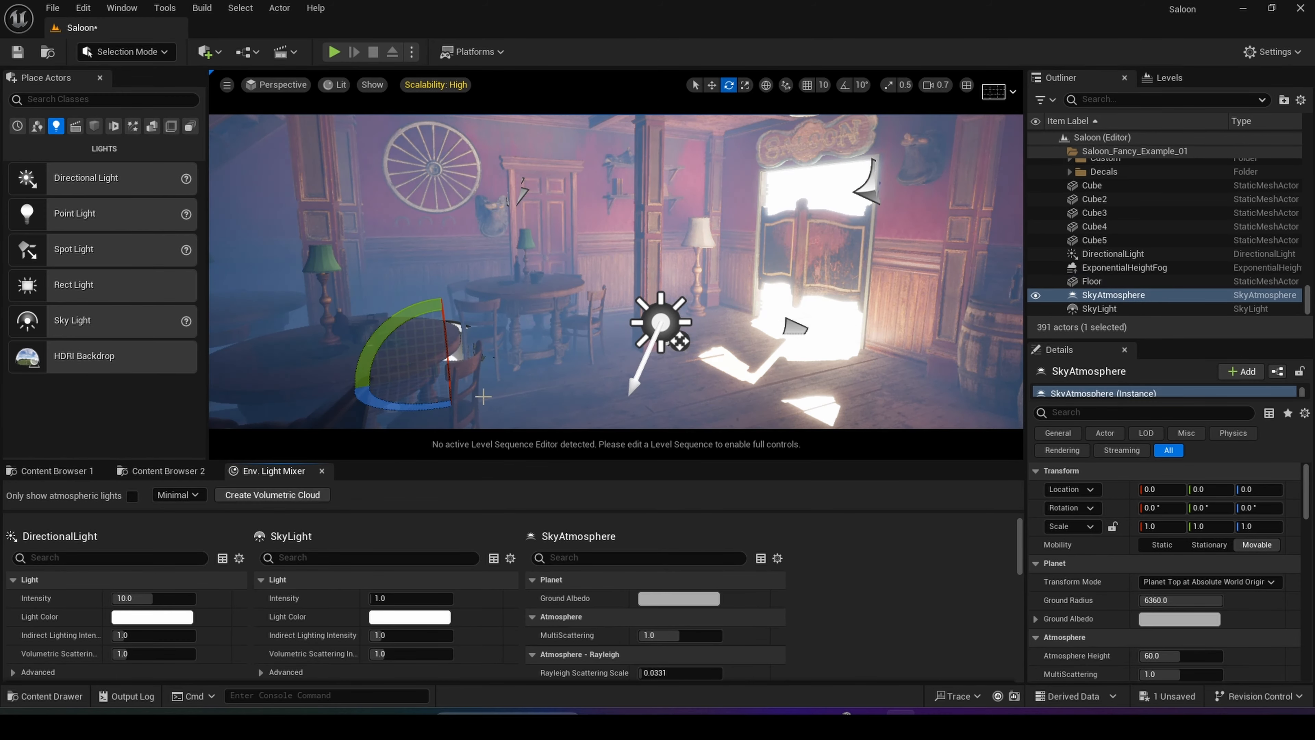
Examine the fog and atmosphere across the saloon interior from several viewpoints
key("s")
mouse_move(565, 325)
right_mouse_down()
mouse_move(535, 334)
mouse_move(571, 332)
right_mouse_up()
key("d")
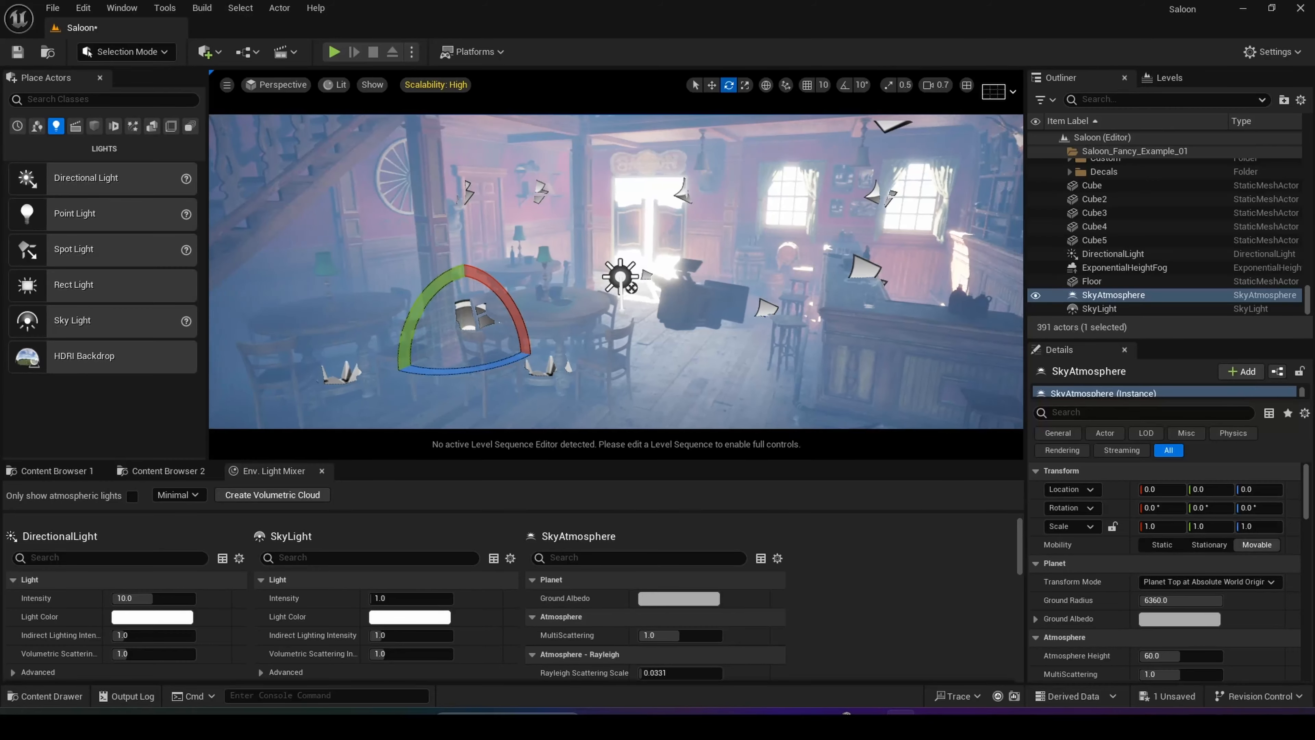
right_click_drag(763, 299, 757, 288)
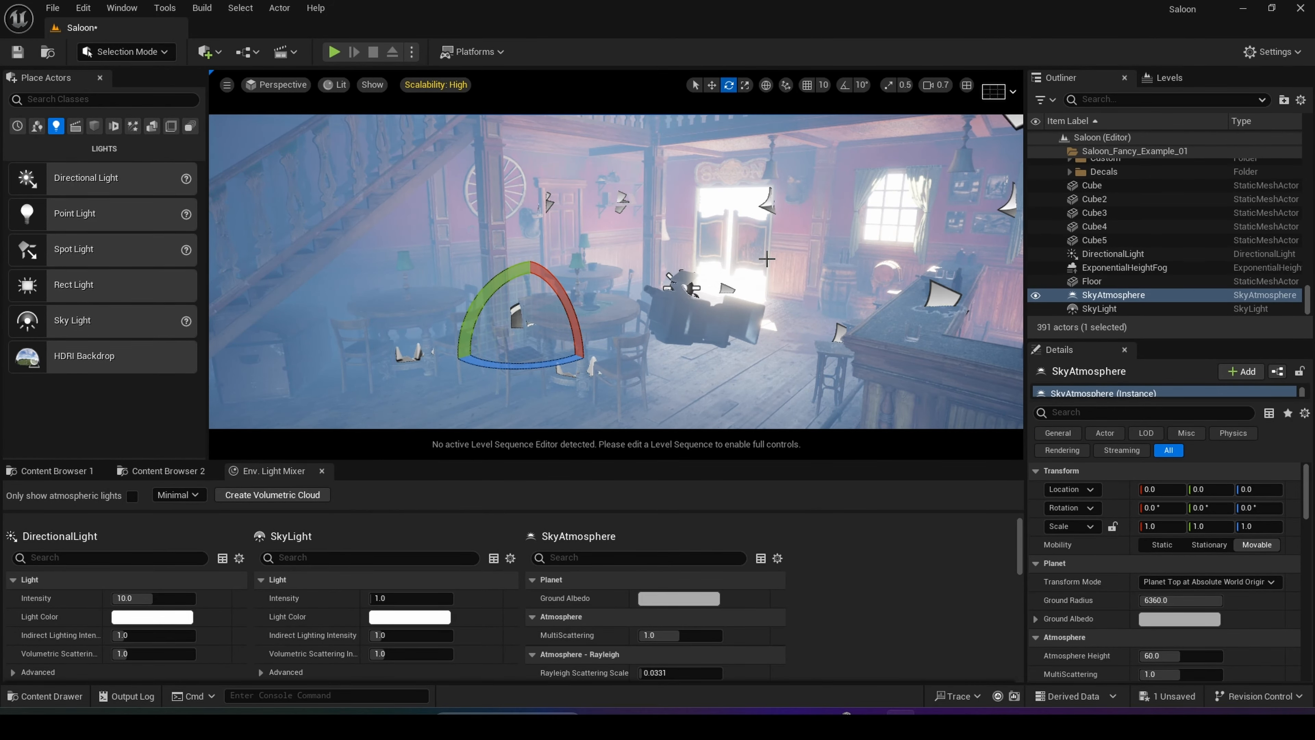
mouse_move(699, 326)
right_mouse_down()
mouse_move(746, 343)
mouse_move(702, 336)
mouse_move(702, 323)
right_mouse_up()
key("a")
key("a")
key("d")
right_click_drag(761, 258, 766, 259)
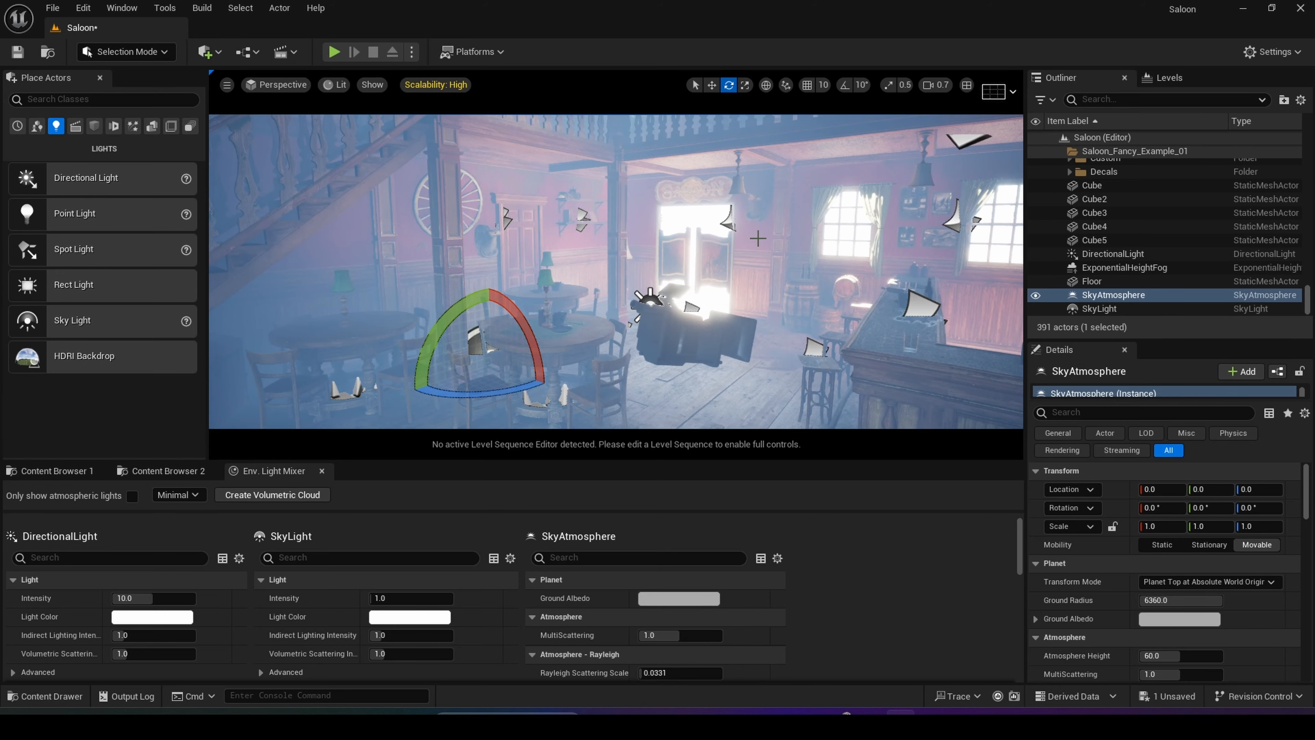
mouse_move(717, 275)
right_mouse_down()
mouse_move(756, 270)
mouse_move(694, 278)
right_mouse_up()
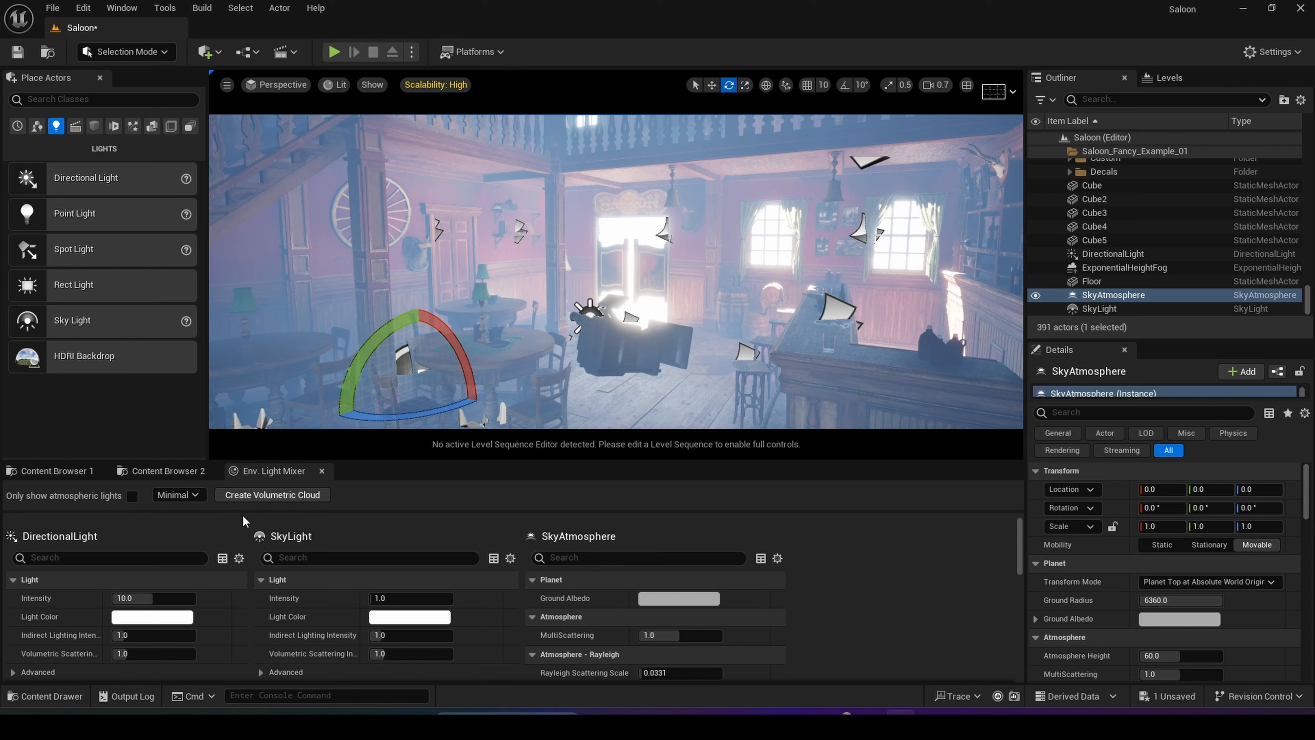
Find the volumetric settings of the exponential height fog and enable Volumetric Fog
left_click(1143, 268)
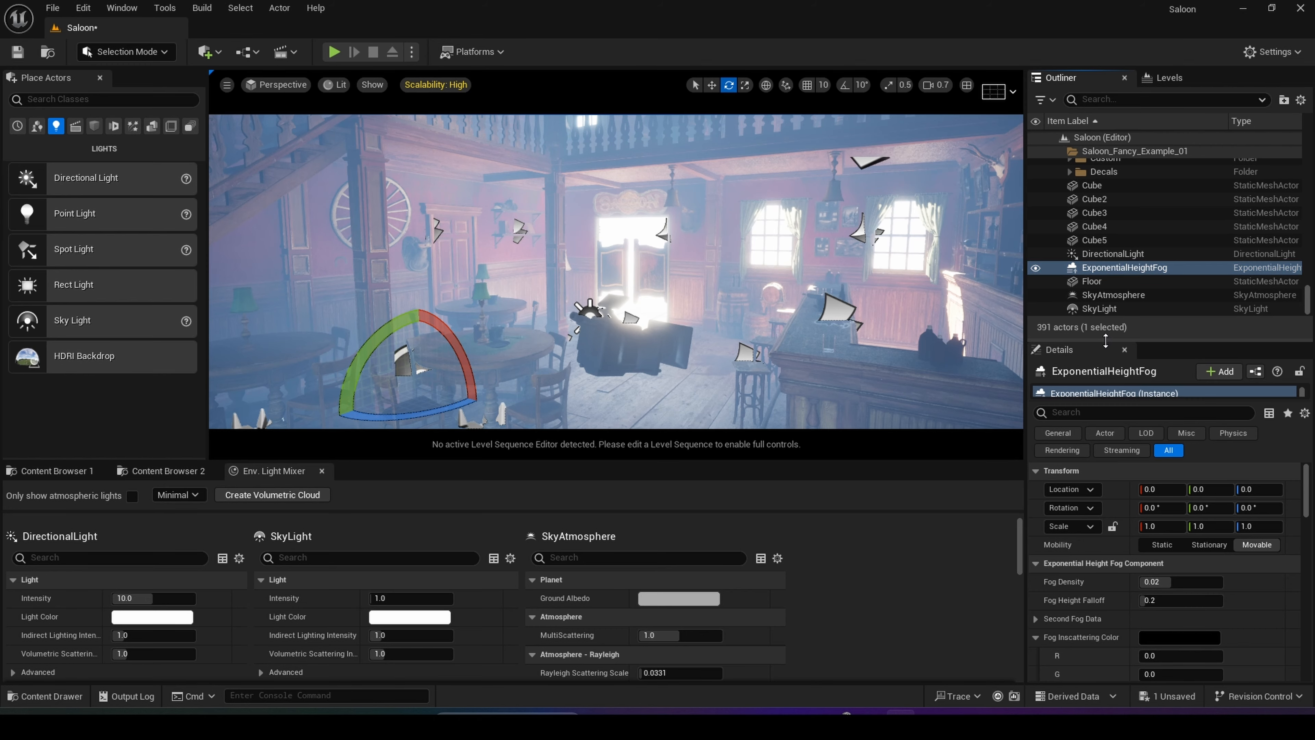
left_click_drag(1103, 339, 1104, 298)
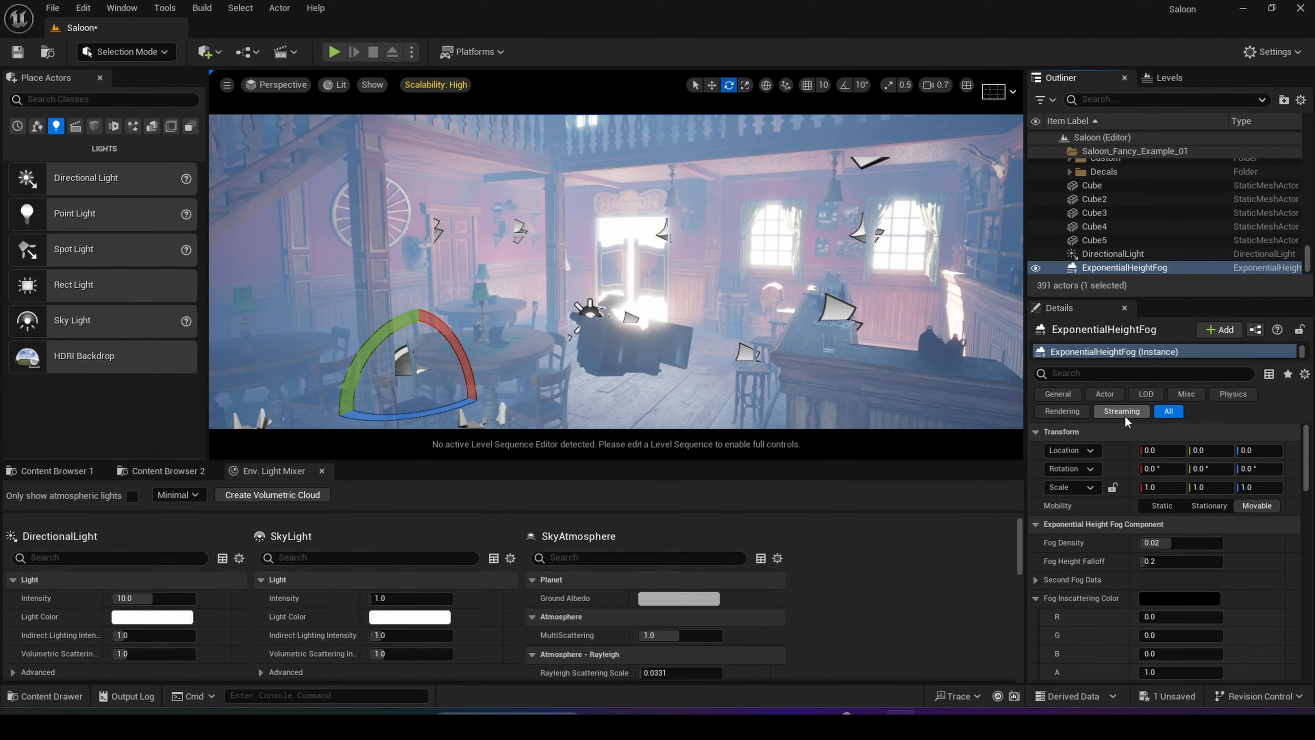
right_click_drag(890, 342, 818, 308)
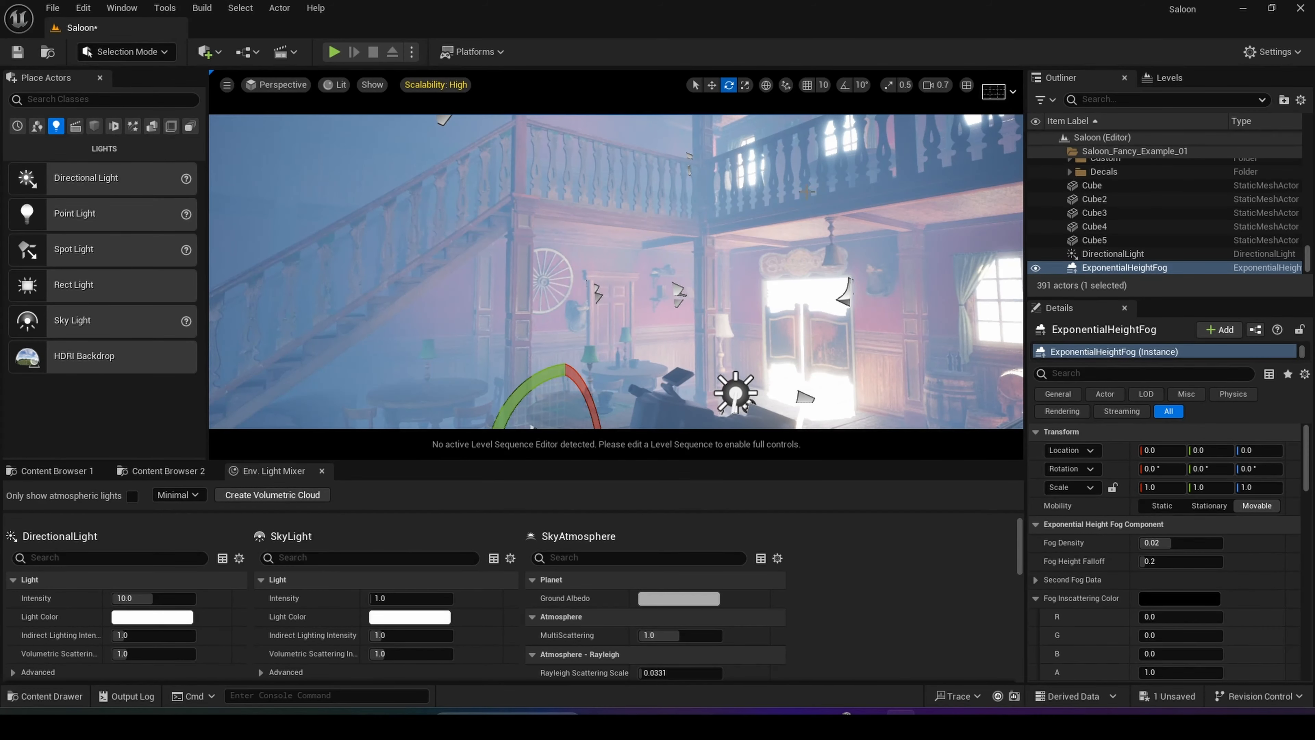
right_click_drag(845, 360, 900, 398)
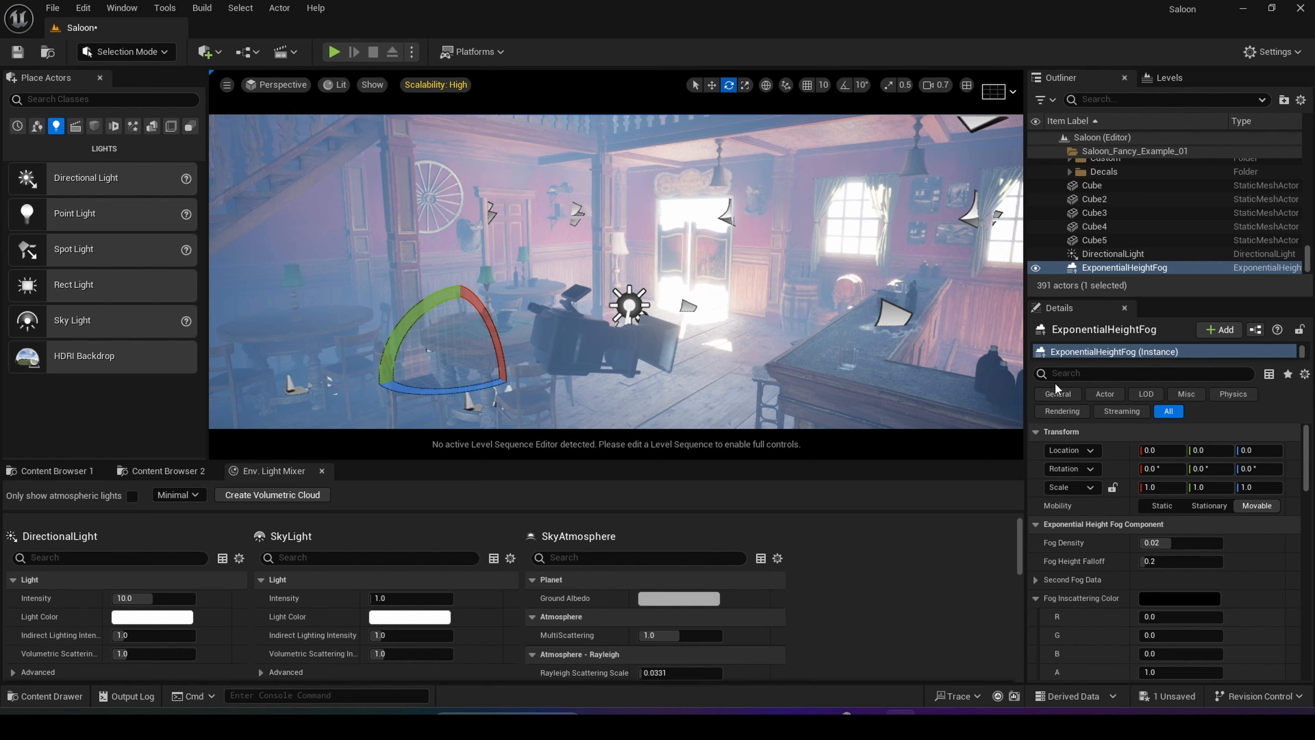
left_click(1062, 378)
type("volu")
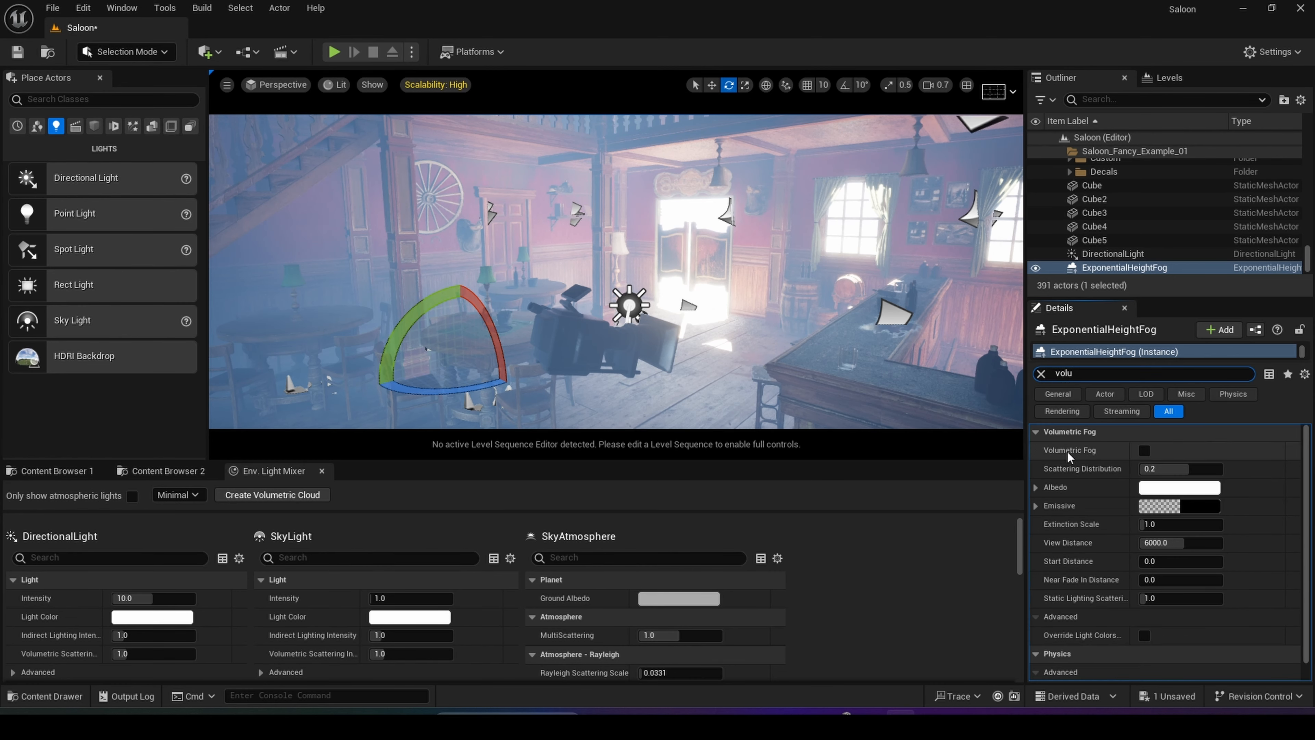
left_click(1145, 451)
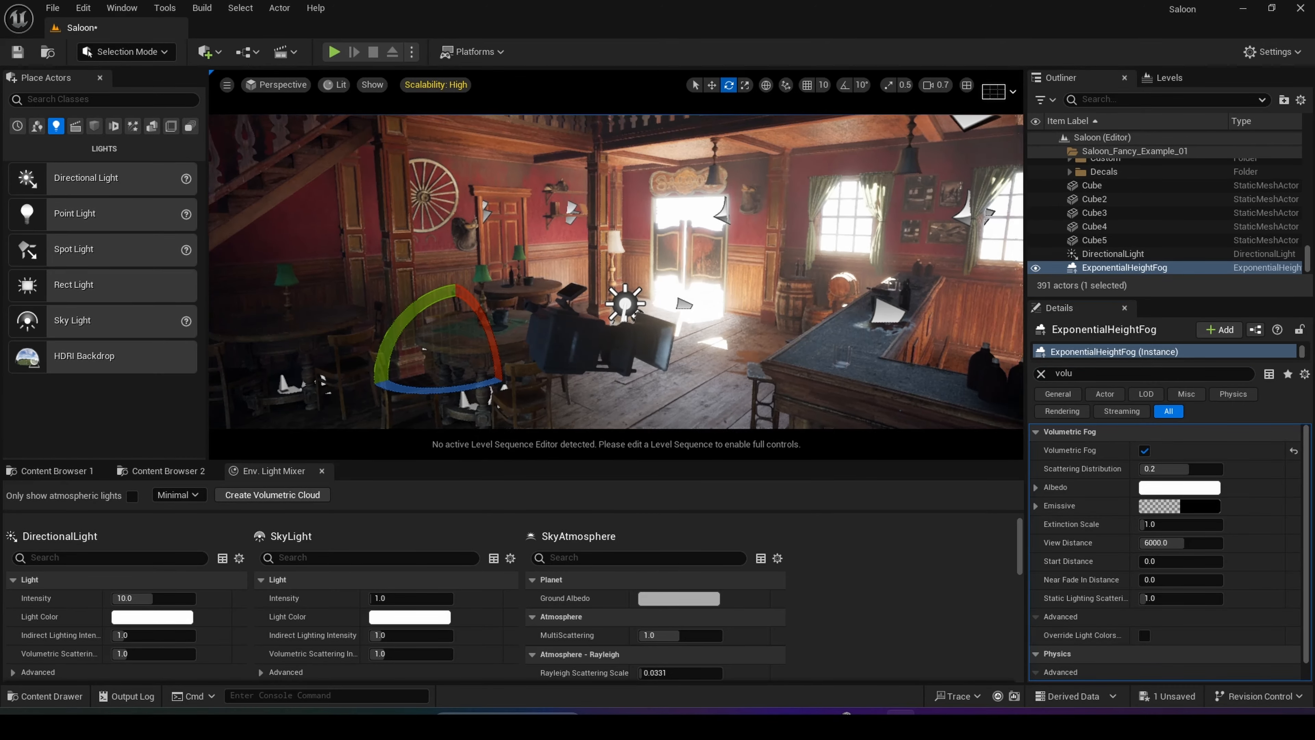
Check the fogged saloon around the tables and floor, and filter the sky atmosphere's properties by "mie"
right_click_drag(616, 271, 618, 225)
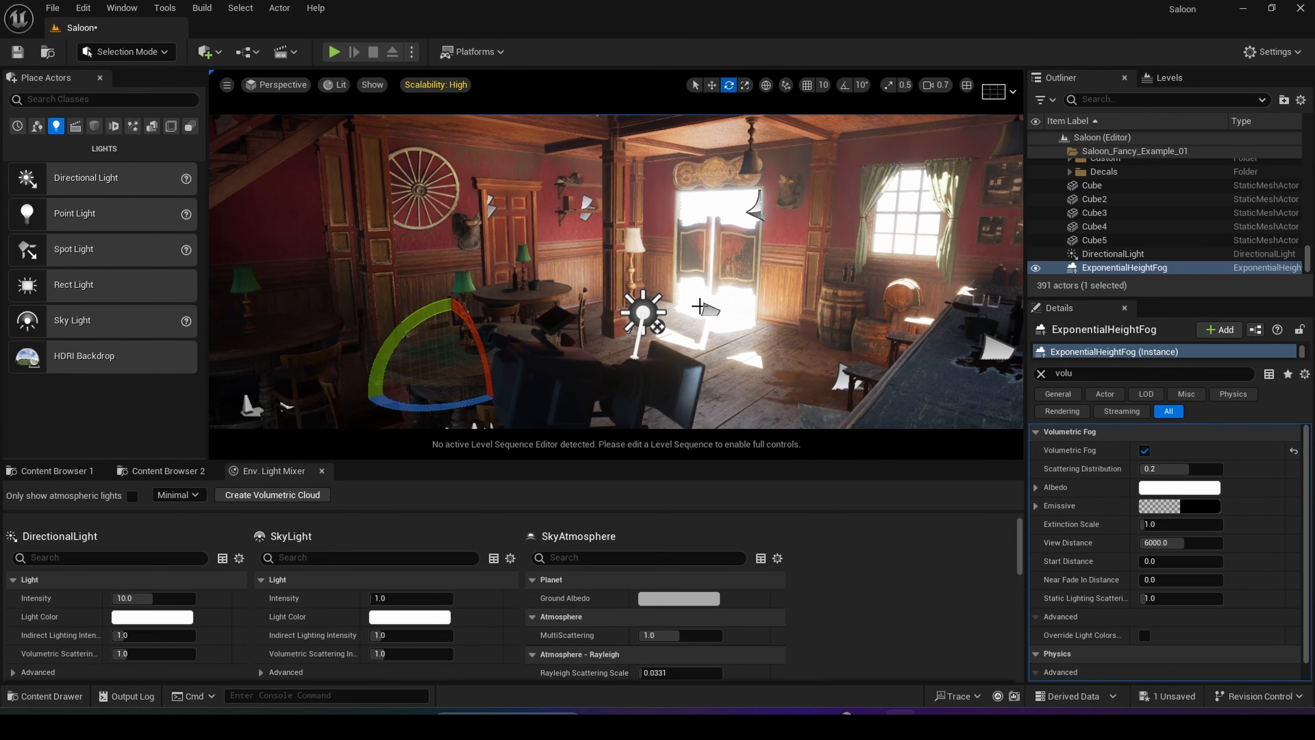
right_click_drag(618, 225, 574, 228)
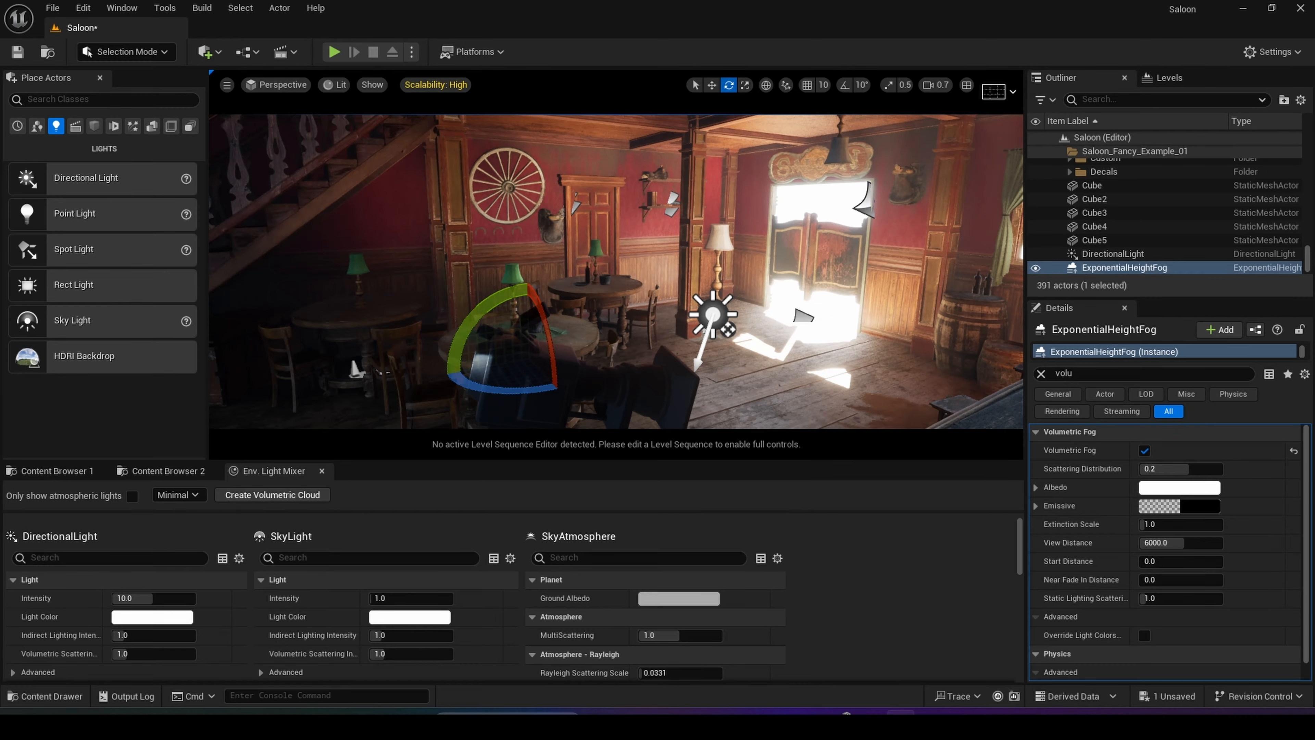
right_click_drag(575, 228, 569, 267)
mouse_move(691, 319)
right_mouse_down()
mouse_move(720, 339)
mouse_move(741, 309)
mouse_move(793, 301)
mouse_move(687, 317)
right_mouse_up()
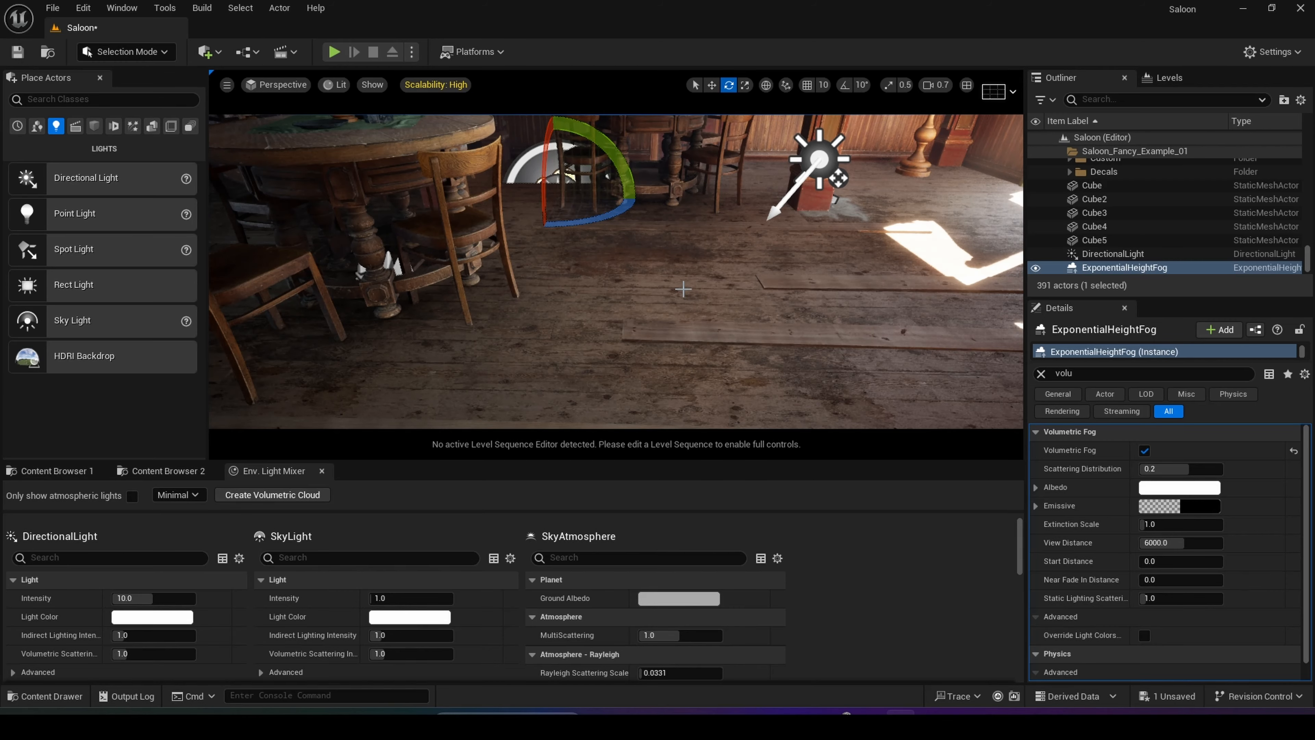
mouse_move(682, 289)
right_mouse_down()
mouse_move(673, 331)
mouse_move(669, 288)
right_mouse_up()
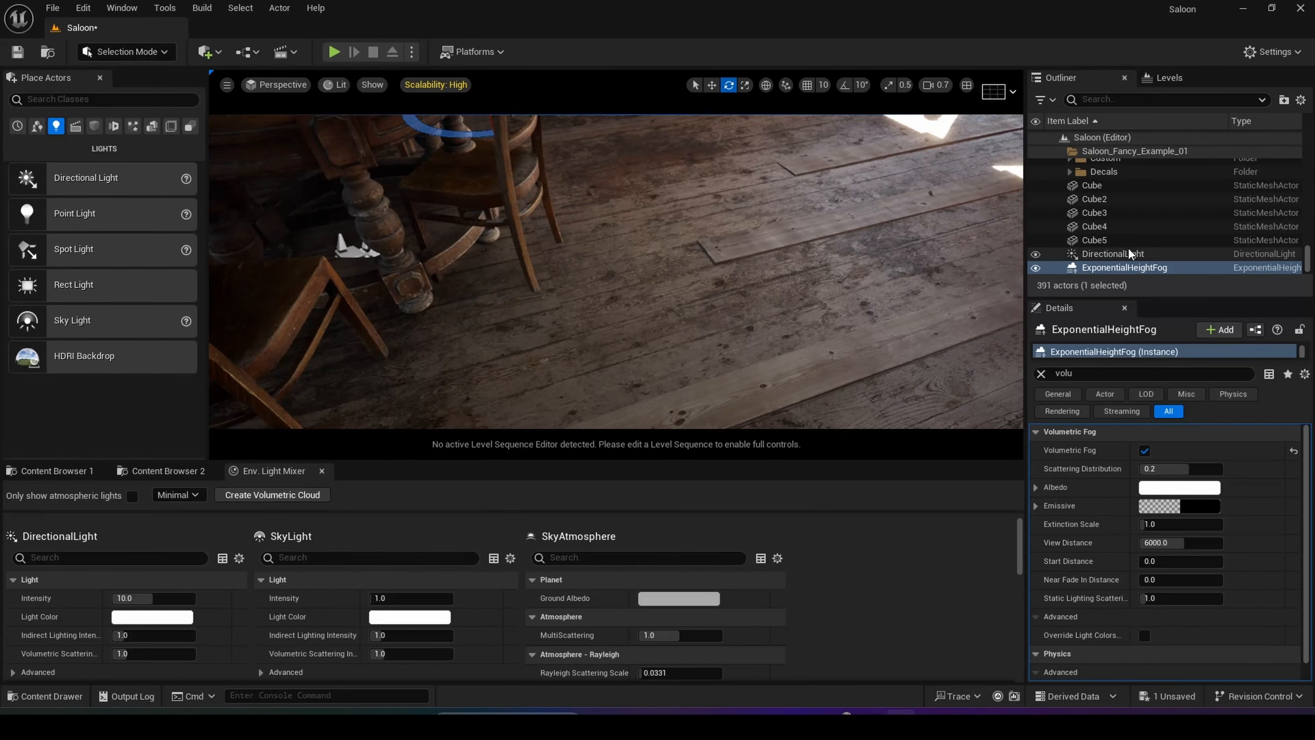
scroll(1128, 246, "down", 3)
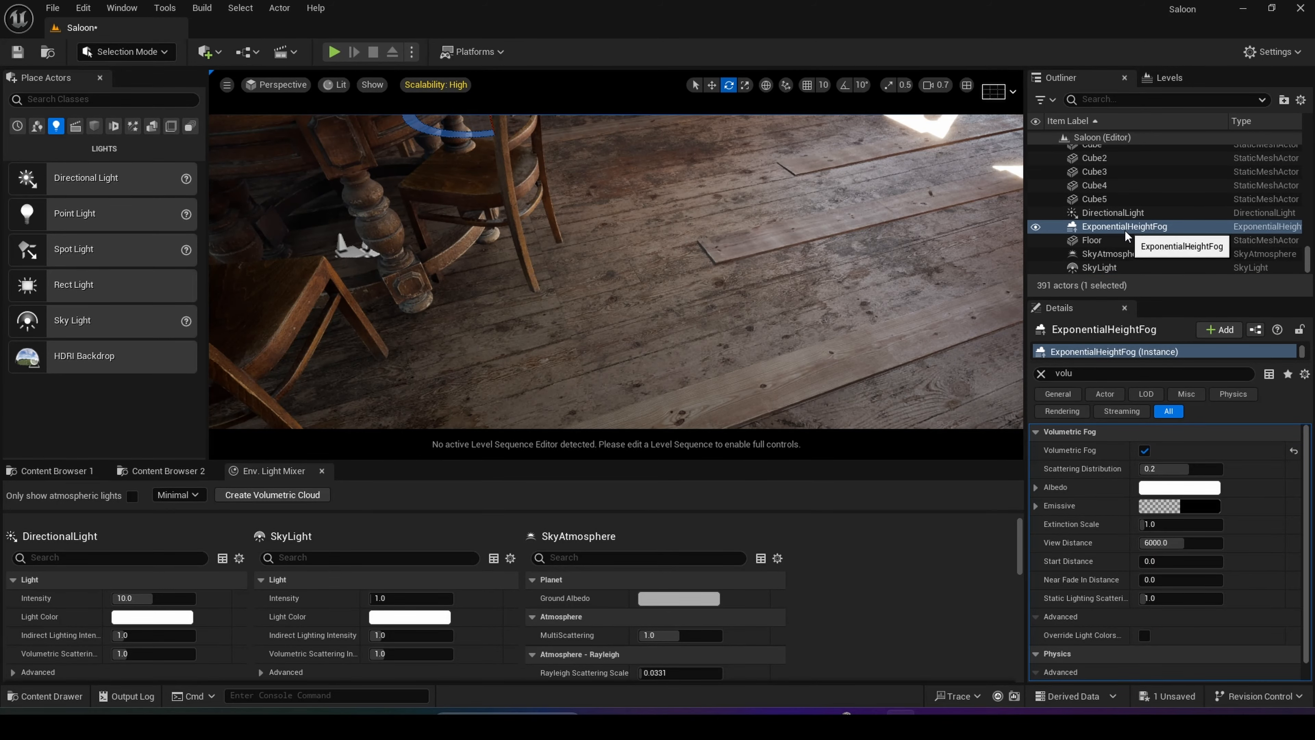
left_click(1098, 256)
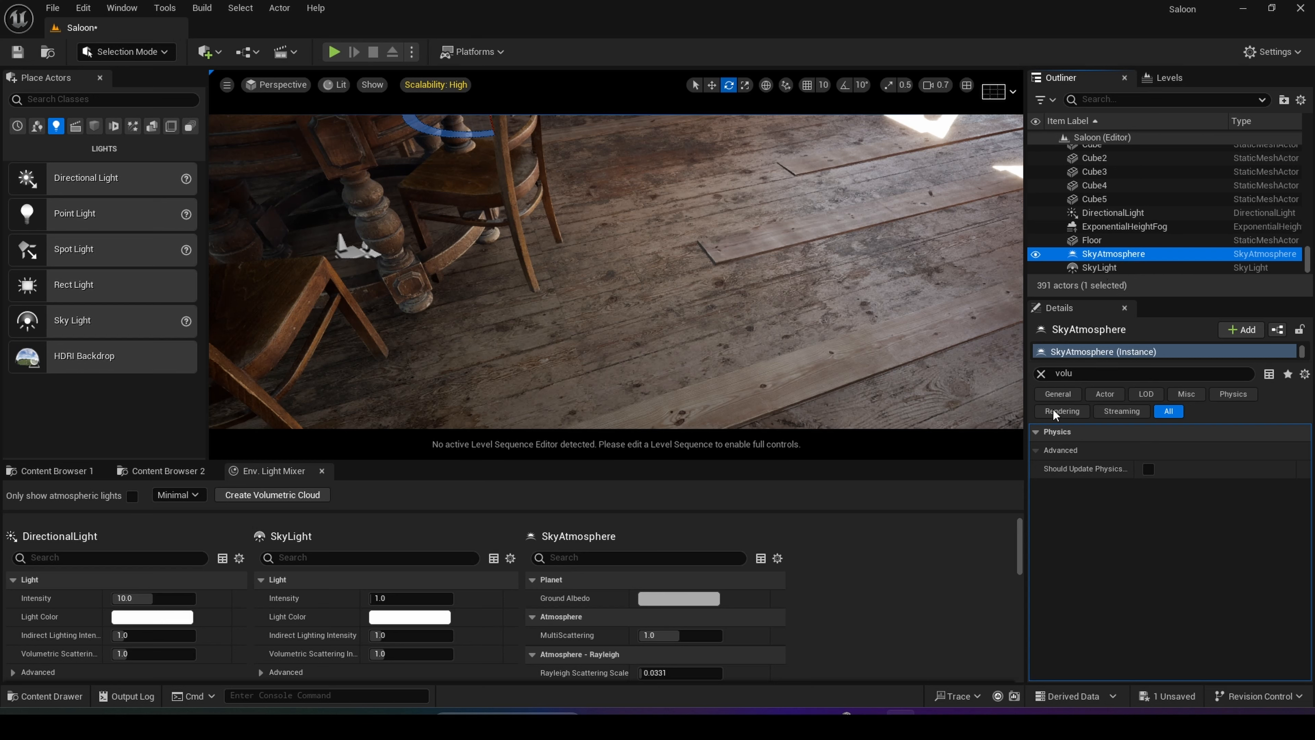
left_click(1039, 373)
type("m")
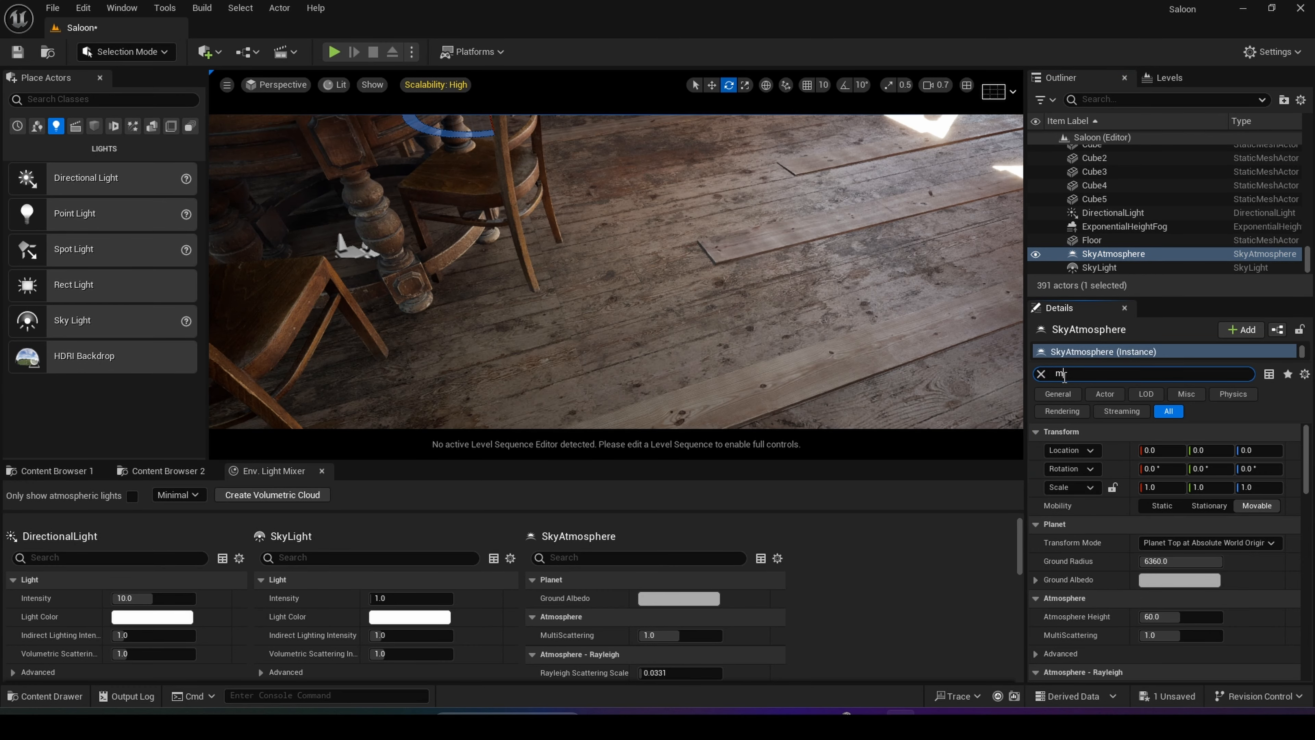
type("ie")
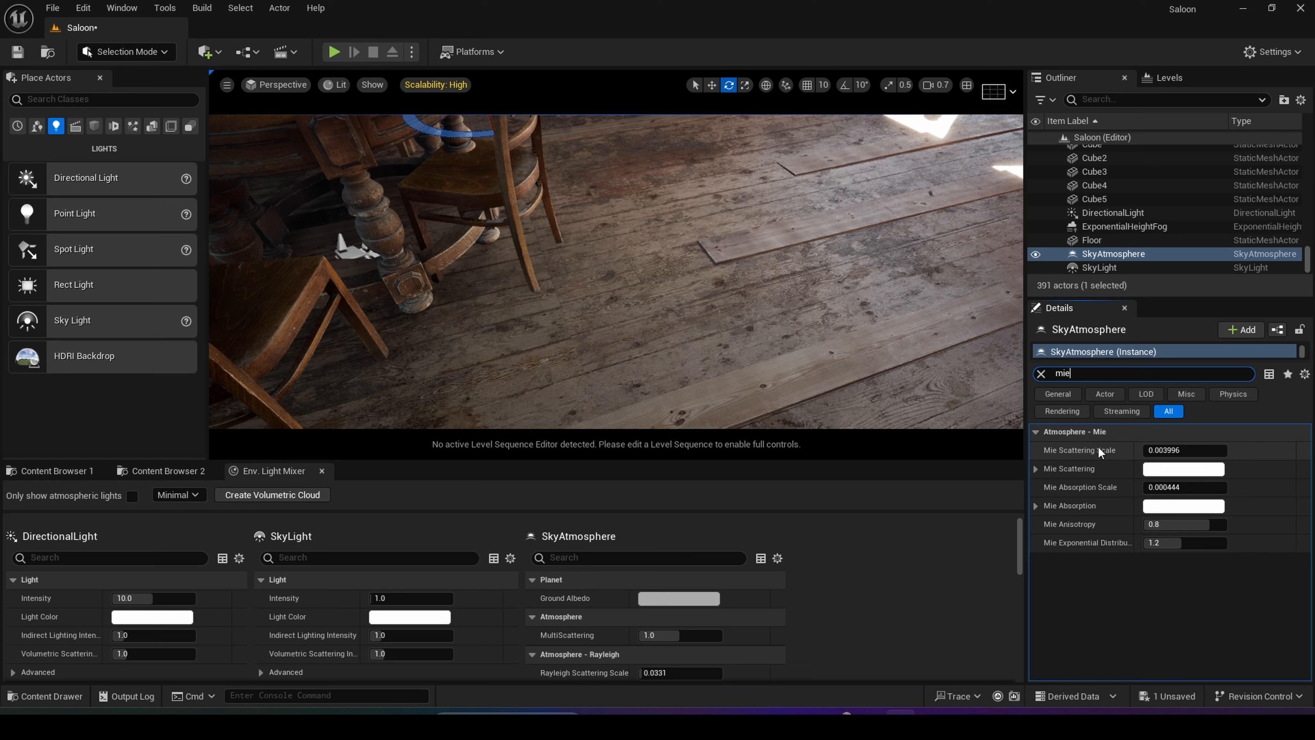
mouse_move(1080, 506)
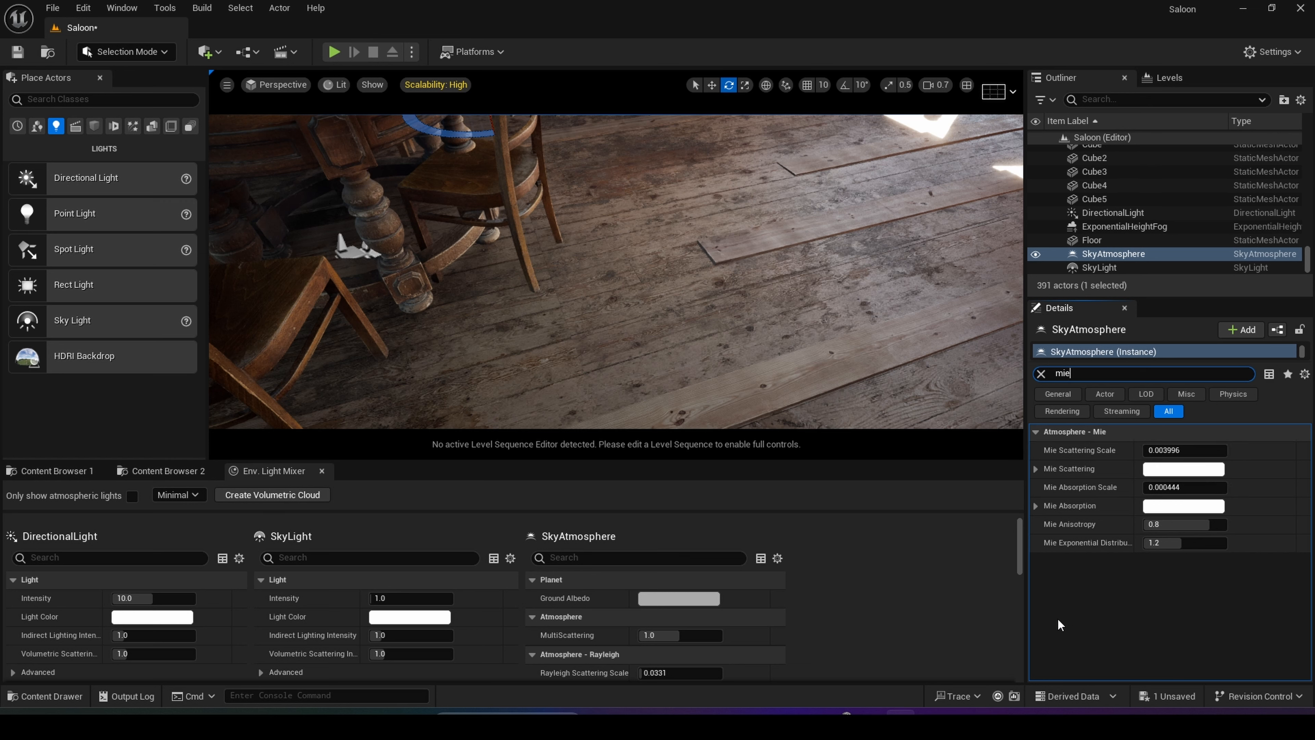
Try Mie Scattering Scale values of 0.061103 and 1.344788 on the sky atmosphere, and reset it to its default
left_click_drag(1170, 450, 1198, 450)
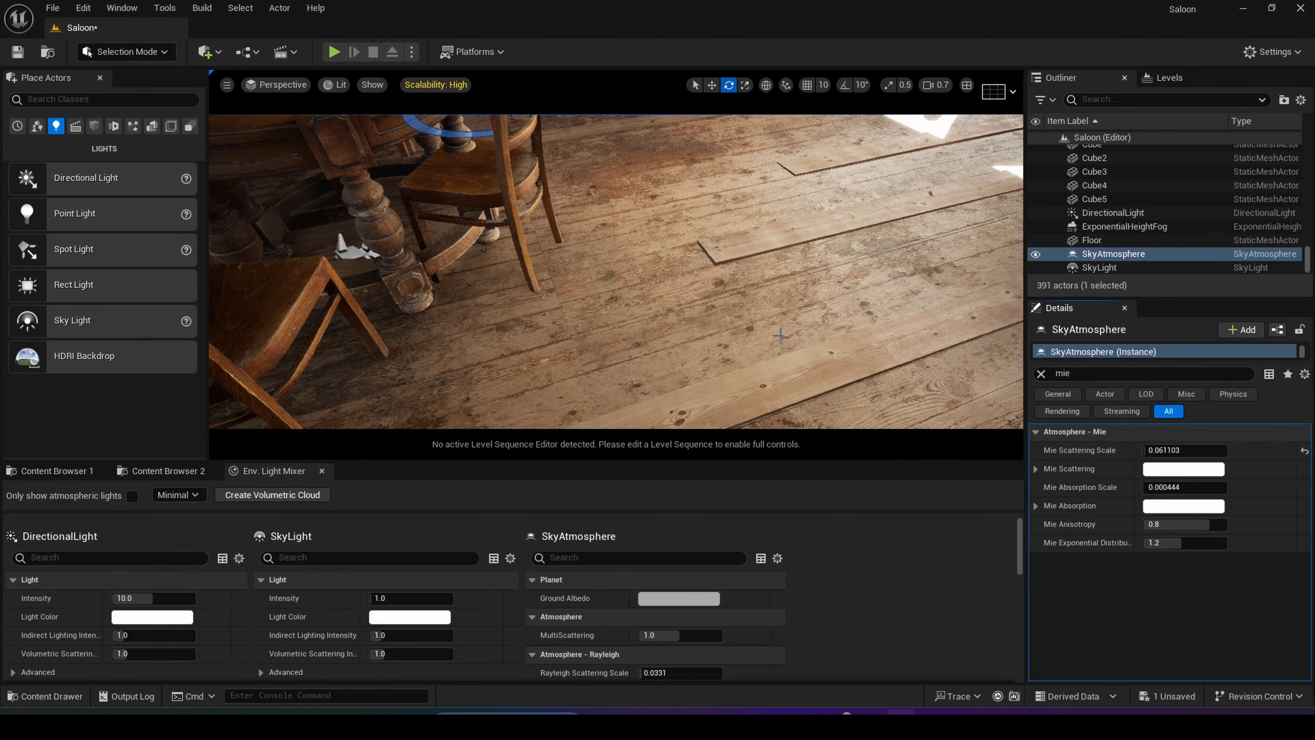
right_click_drag(776, 290, 683, 203)
right_click_drag(732, 287, 880, 288)
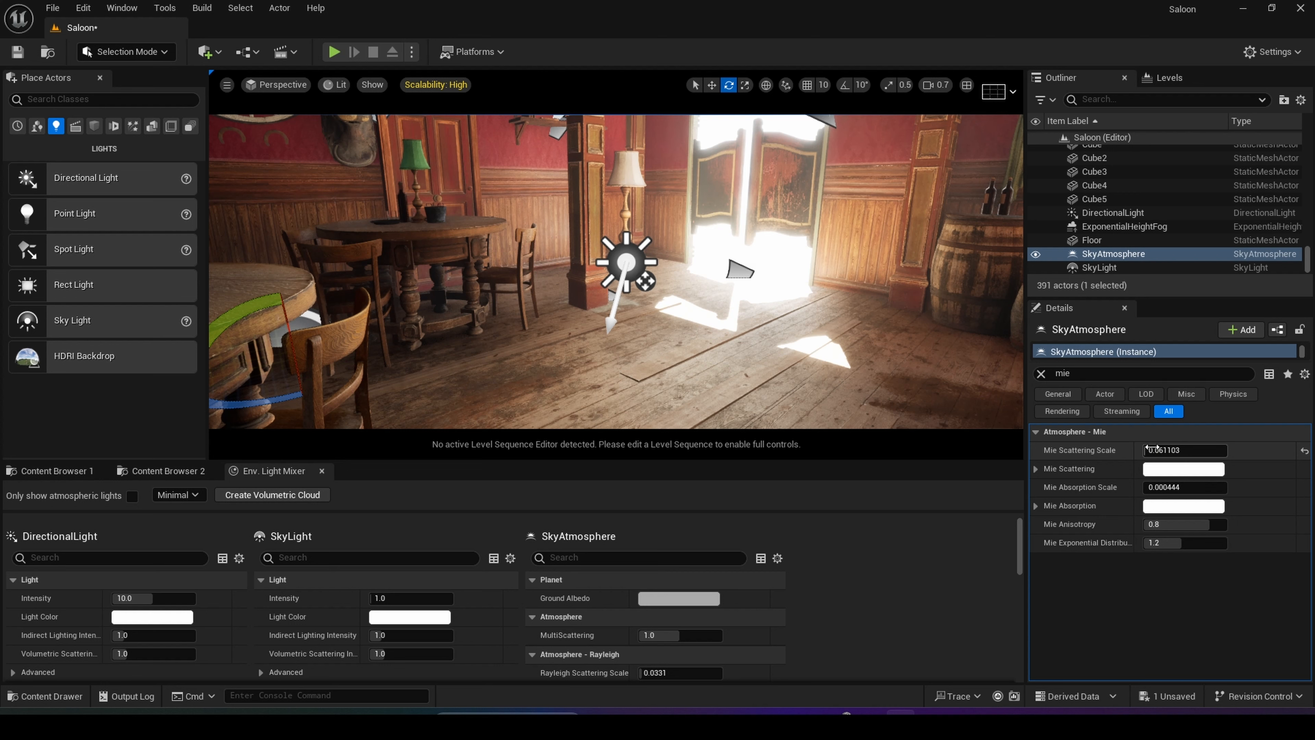
left_click_drag(1184, 450, 1213, 450)
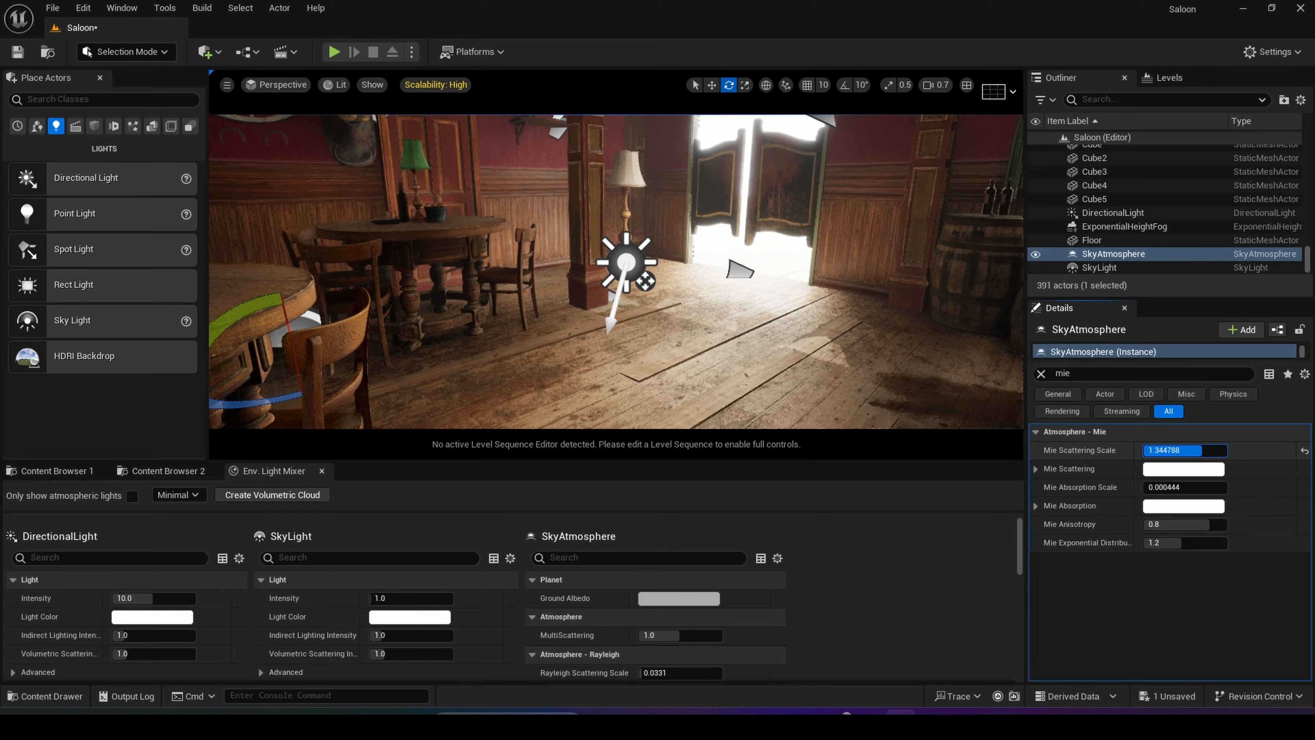
mouse_move(719, 328)
right_mouse_down()
mouse_move(751, 349)
mouse_move(852, 321)
mouse_move(724, 320)
mouse_move(642, 300)
mouse_move(735, 315)
right_mouse_up()
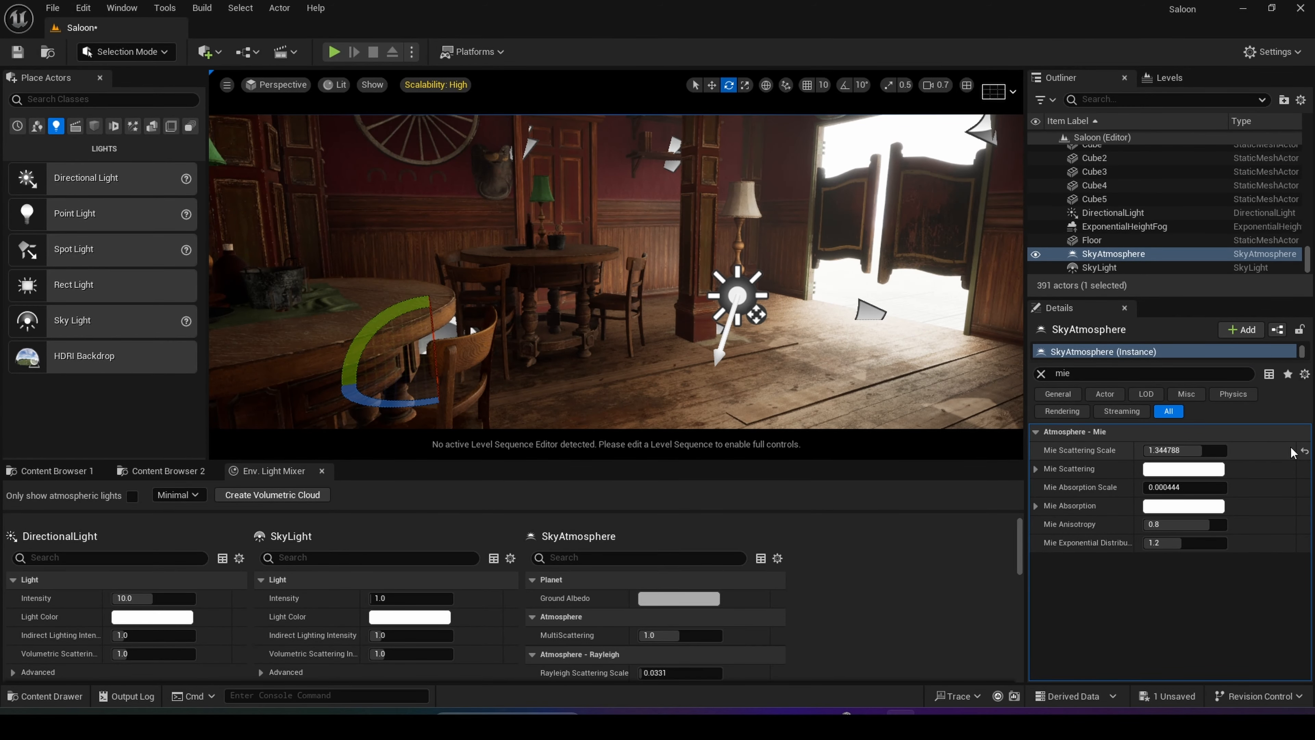
left_click(1304, 450)
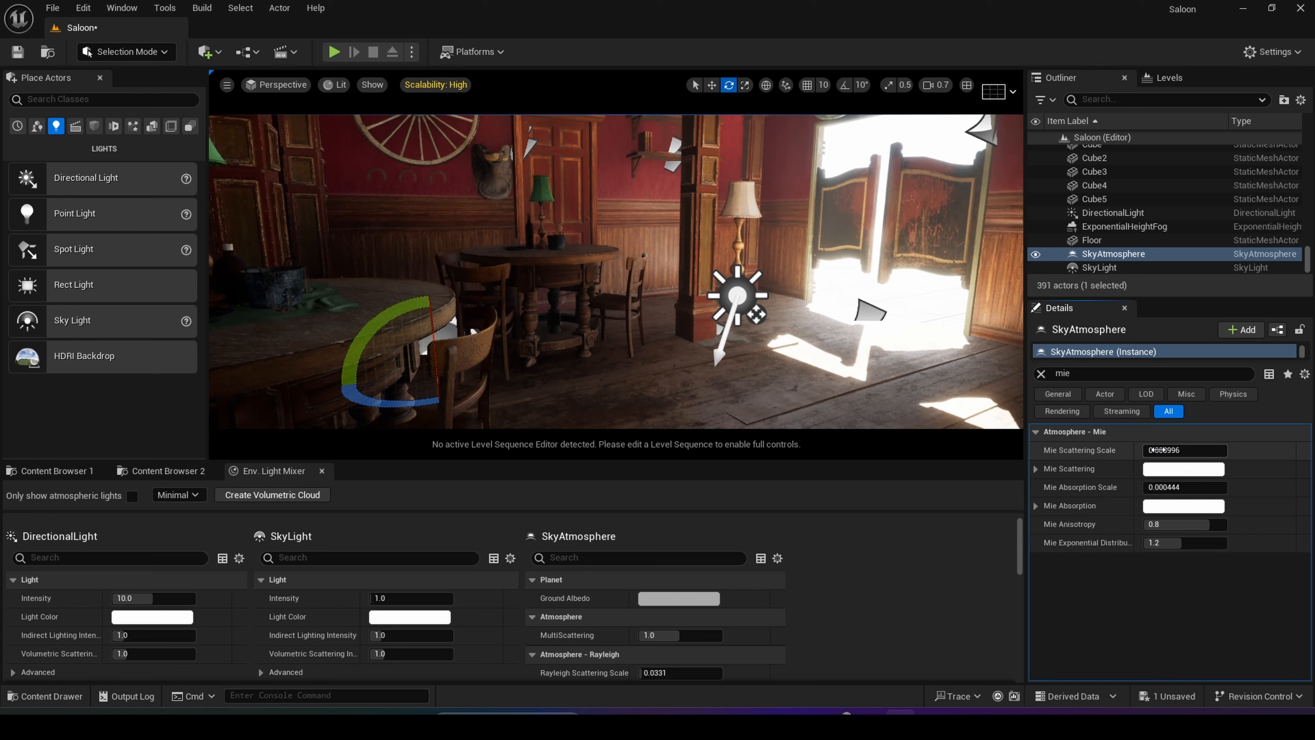
Raise the sky atmosphere's Mie Scattering Scale to 0.161667 and check the lighting around the entrance, bar and barrels
left_click_drag(1182, 451, 1191, 451)
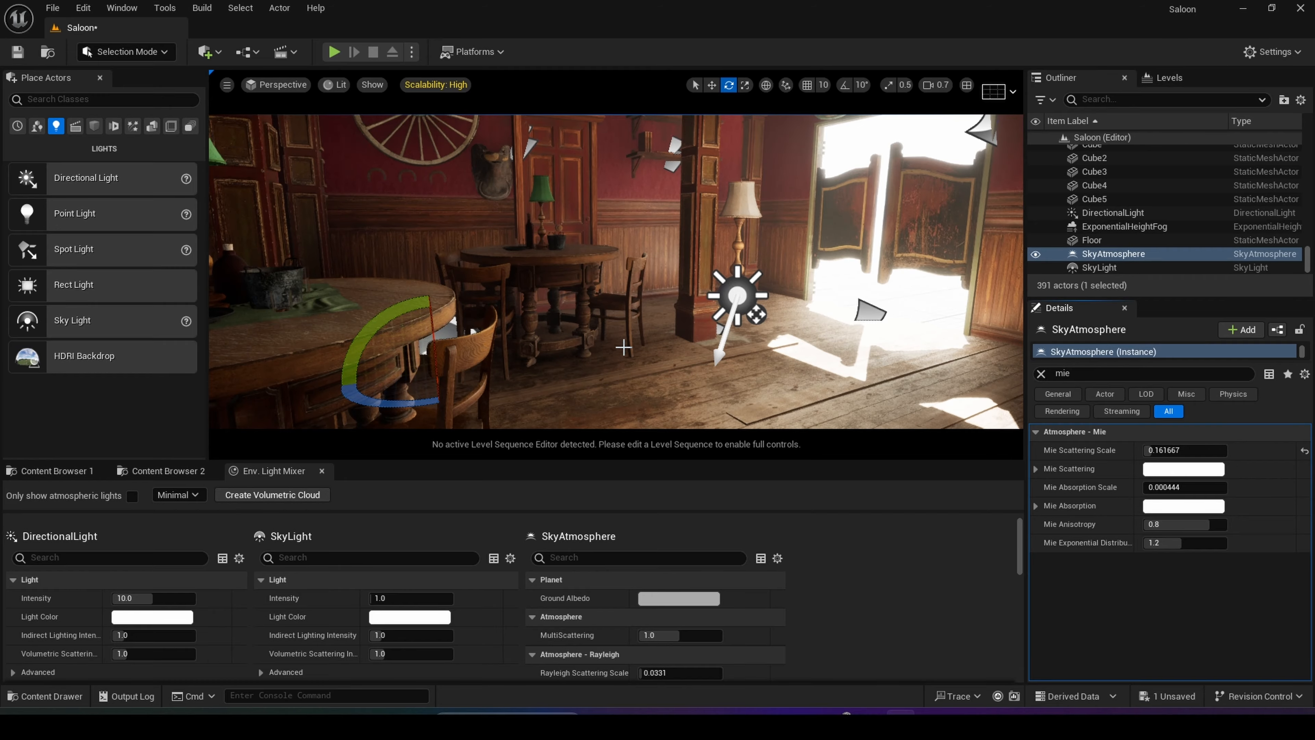
key("s")
mouse_move(609, 346)
right_mouse_down()
mouse_move(616, 367)
mouse_move(709, 357)
mouse_move(652, 336)
mouse_move(538, 339)
mouse_move(613, 337)
right_mouse_up()
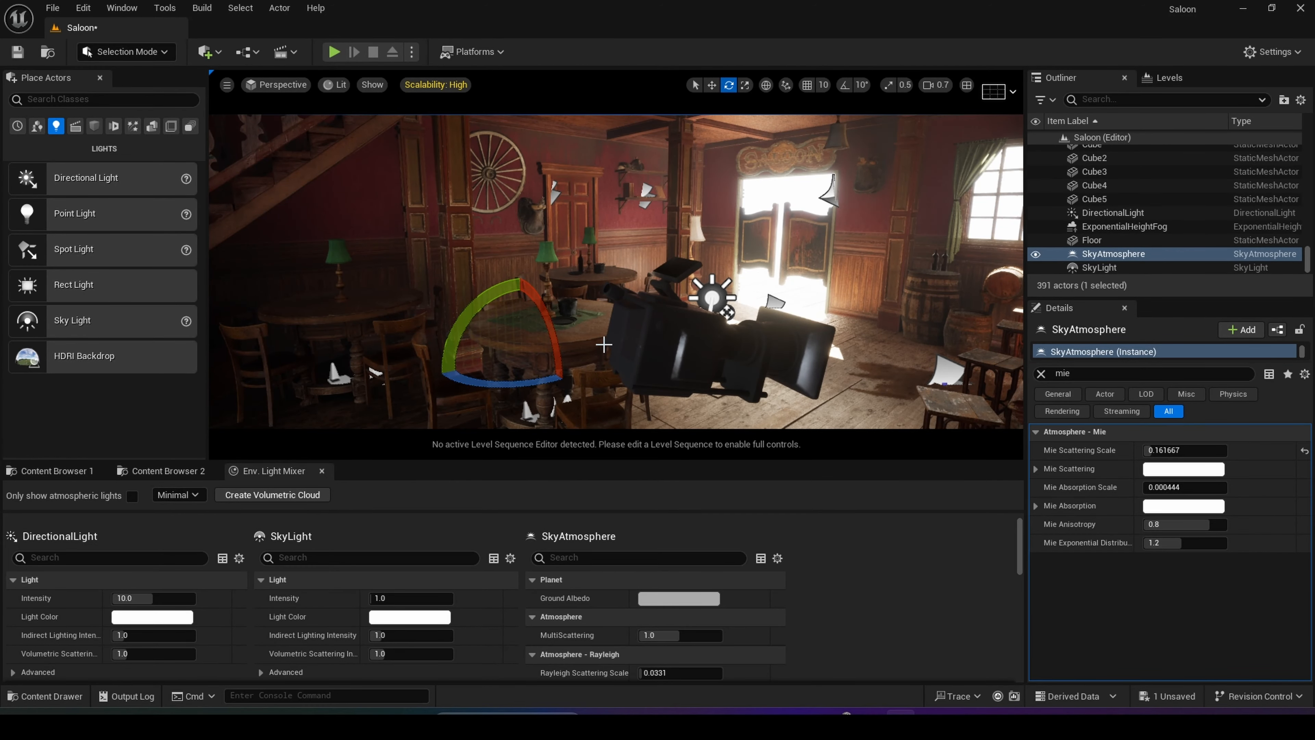
right_click_drag(613, 337, 670, 341)
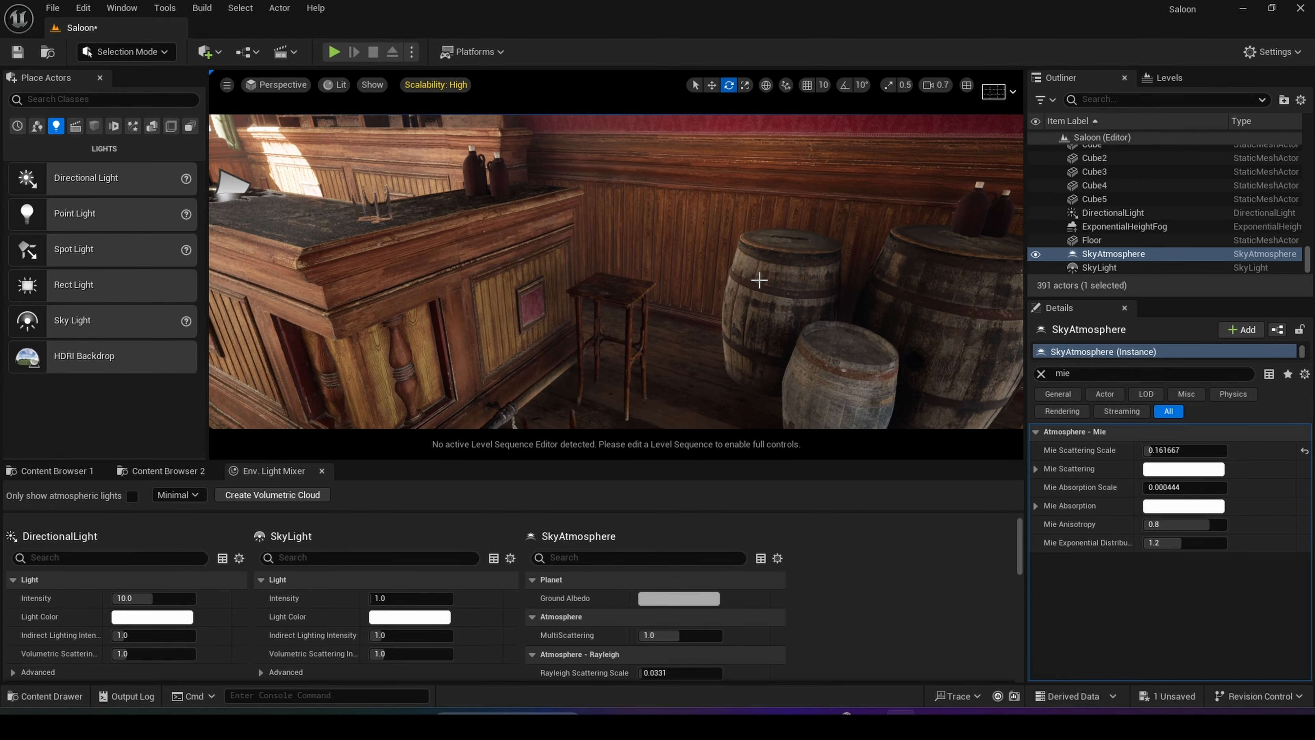
mouse_move(744, 279)
right_mouse_down()
mouse_move(786, 275)
mouse_move(725, 278)
mouse_move(769, 274)
right_mouse_up()
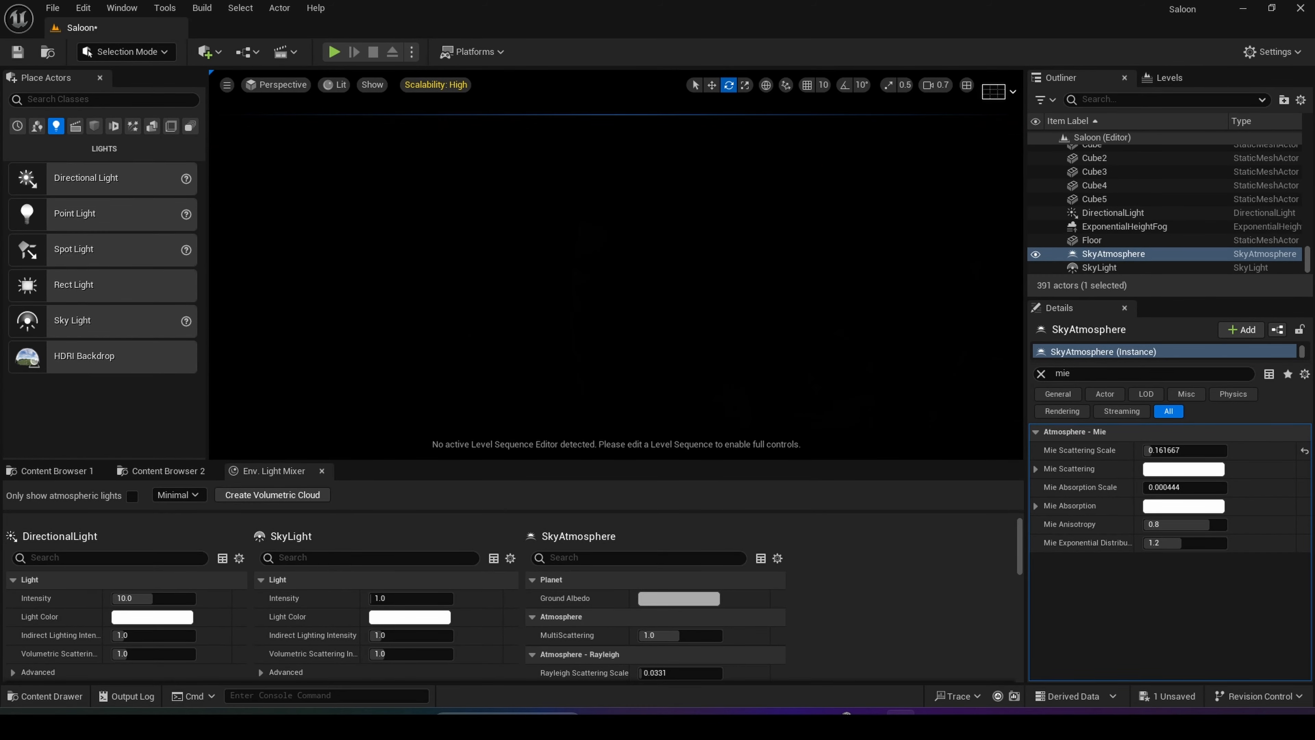
right_click_drag(768, 275, 539, 287)
right_click_drag(694, 239, 714, 239)
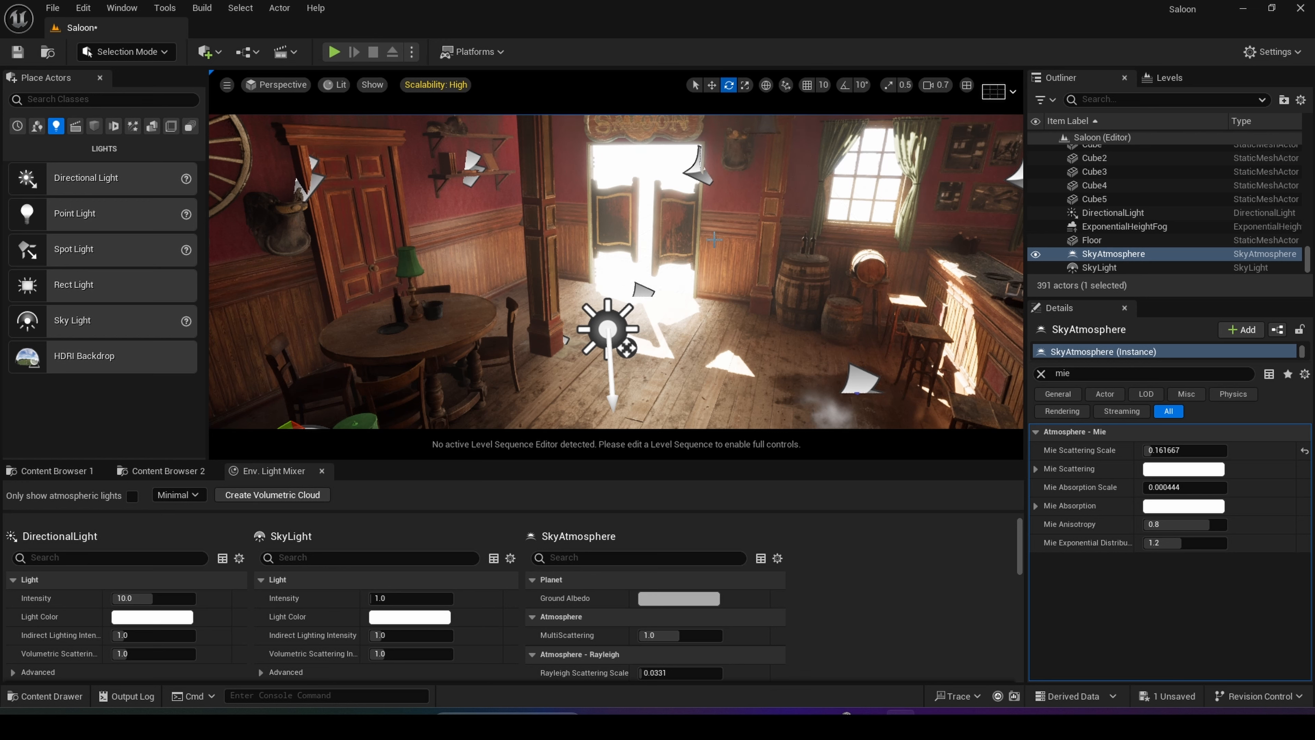
Try the viewport with its Game Settings exposure disabled, re-enable it and check how the exposure adapts around the saloon
left_click(336, 84)
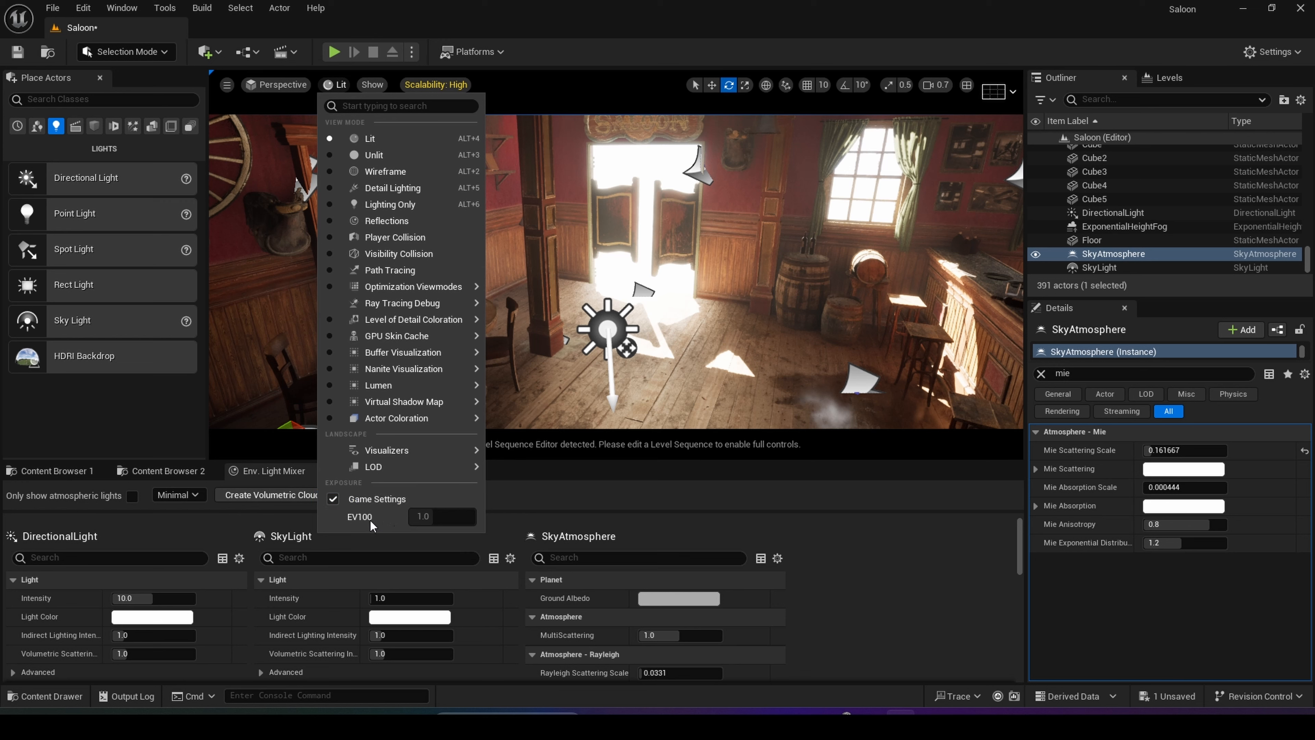
left_click(337, 499)
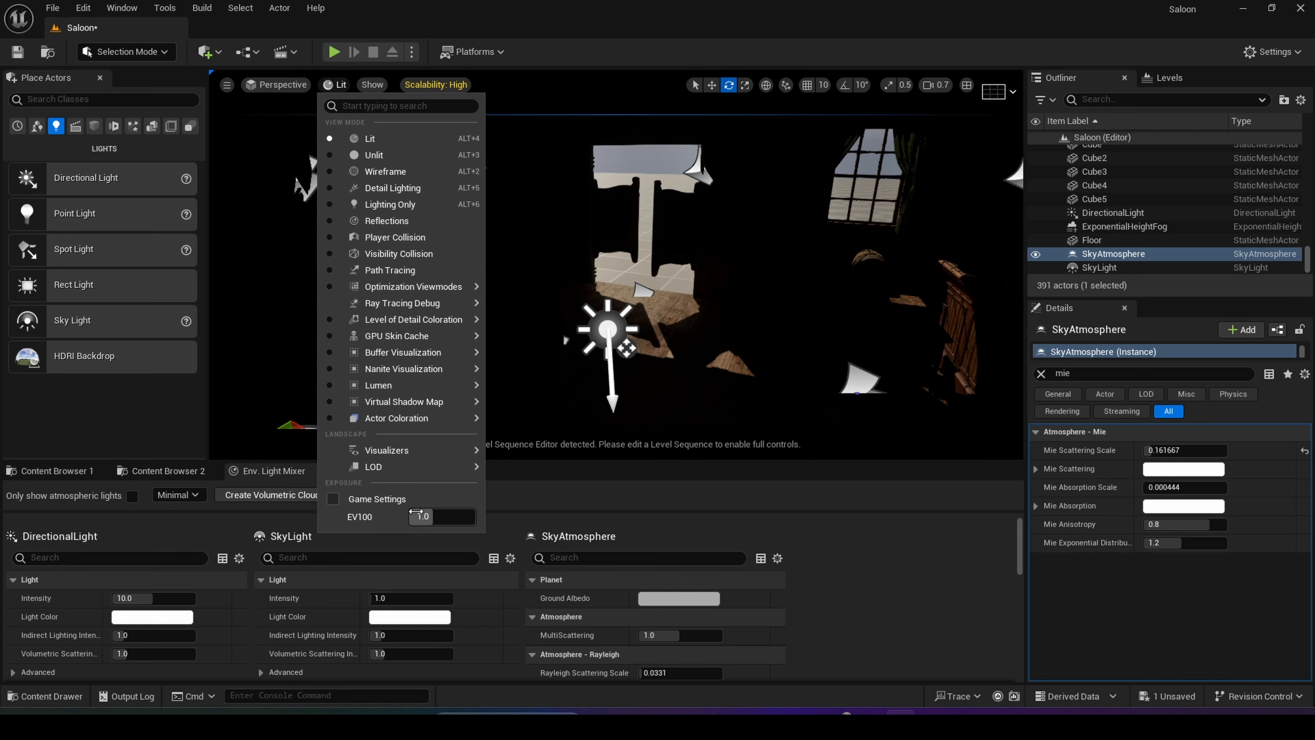
left_click(336, 503)
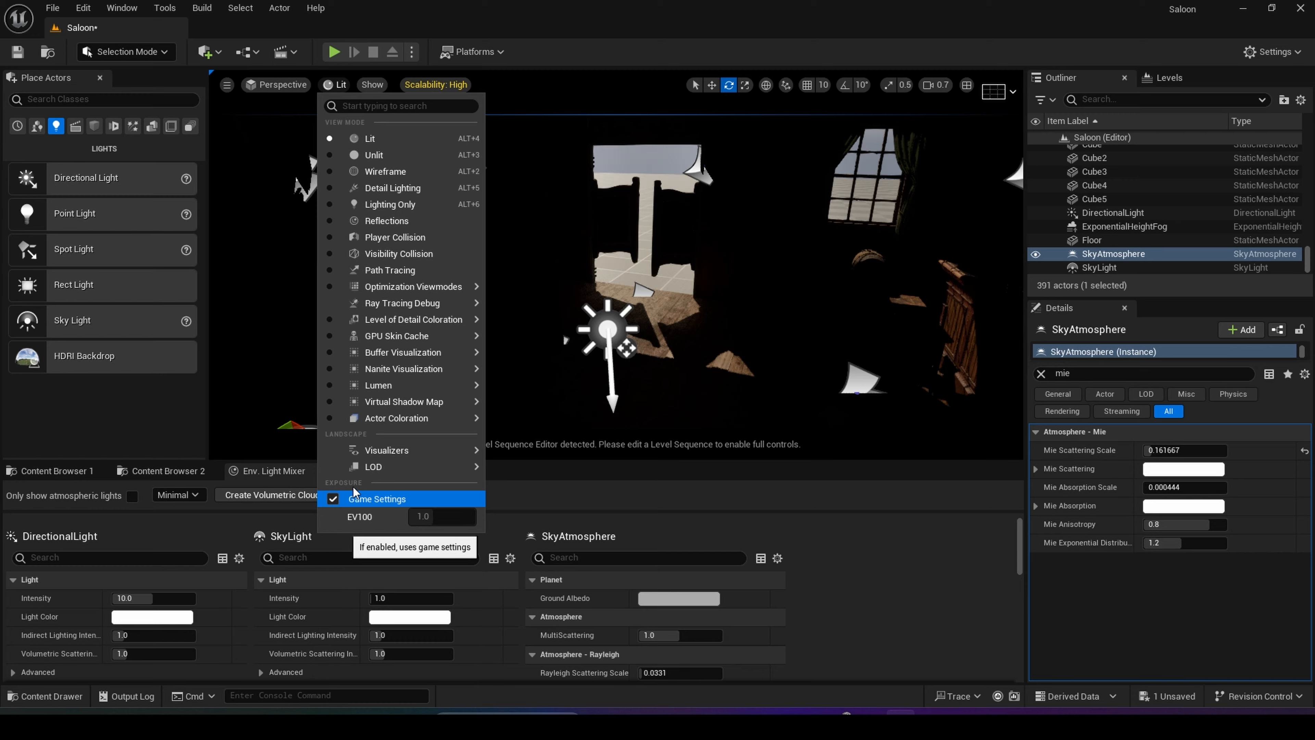
right_click_drag(528, 332, 589, 325)
key("s")
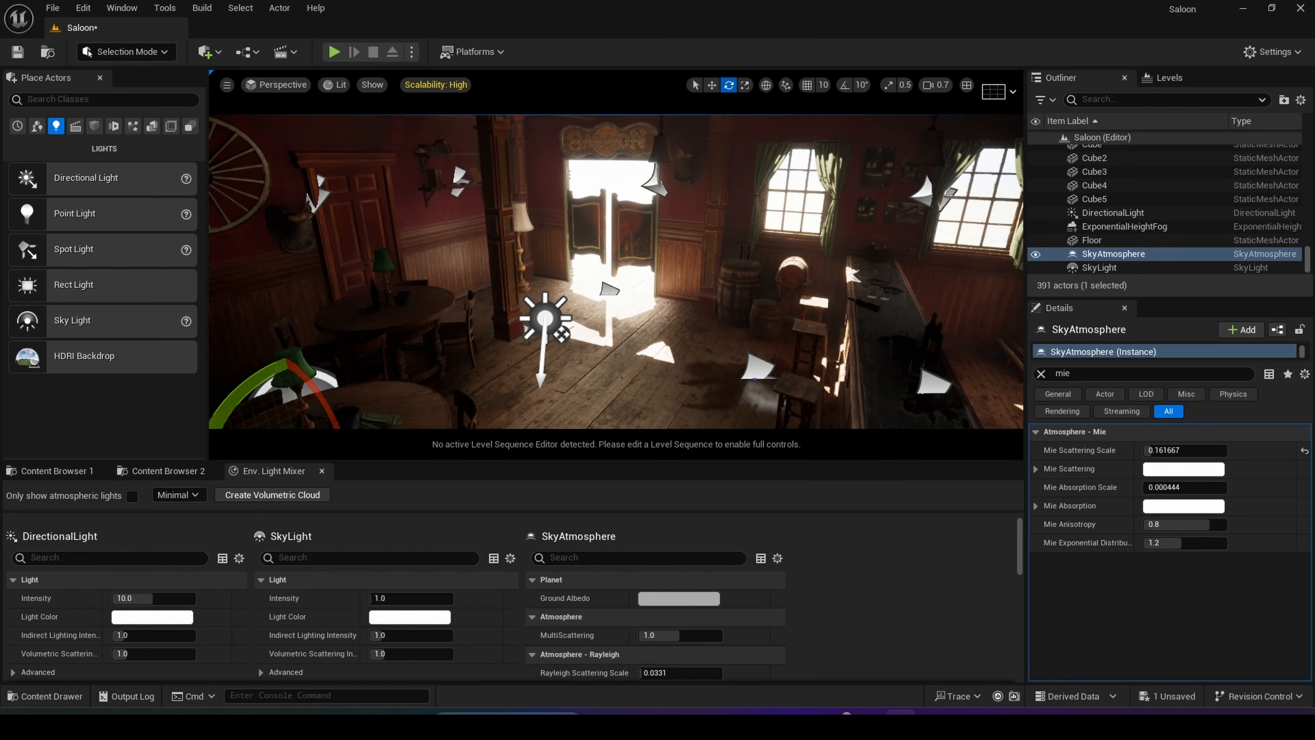
right_click_drag(589, 325, 714, 303)
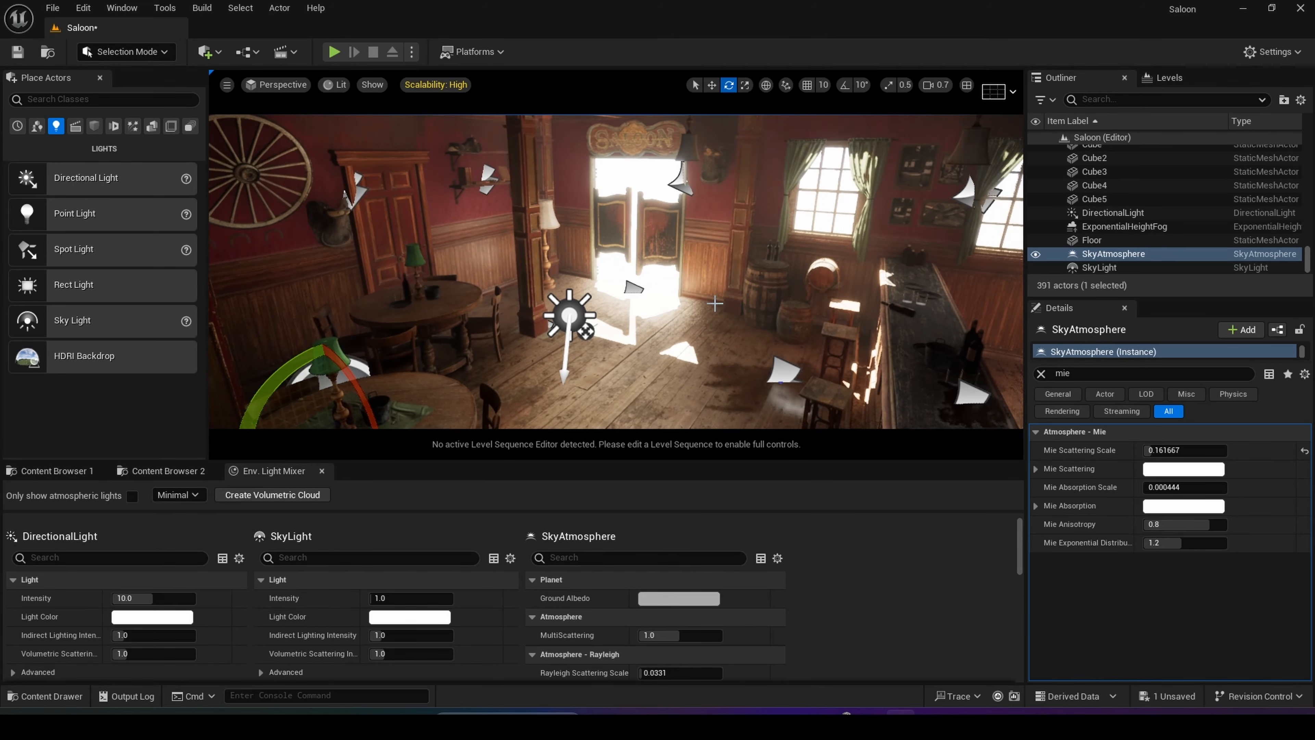
Place a Post Process Volume on the saloon floor near the entrance and view it from farther around the room
left_click(210, 51)
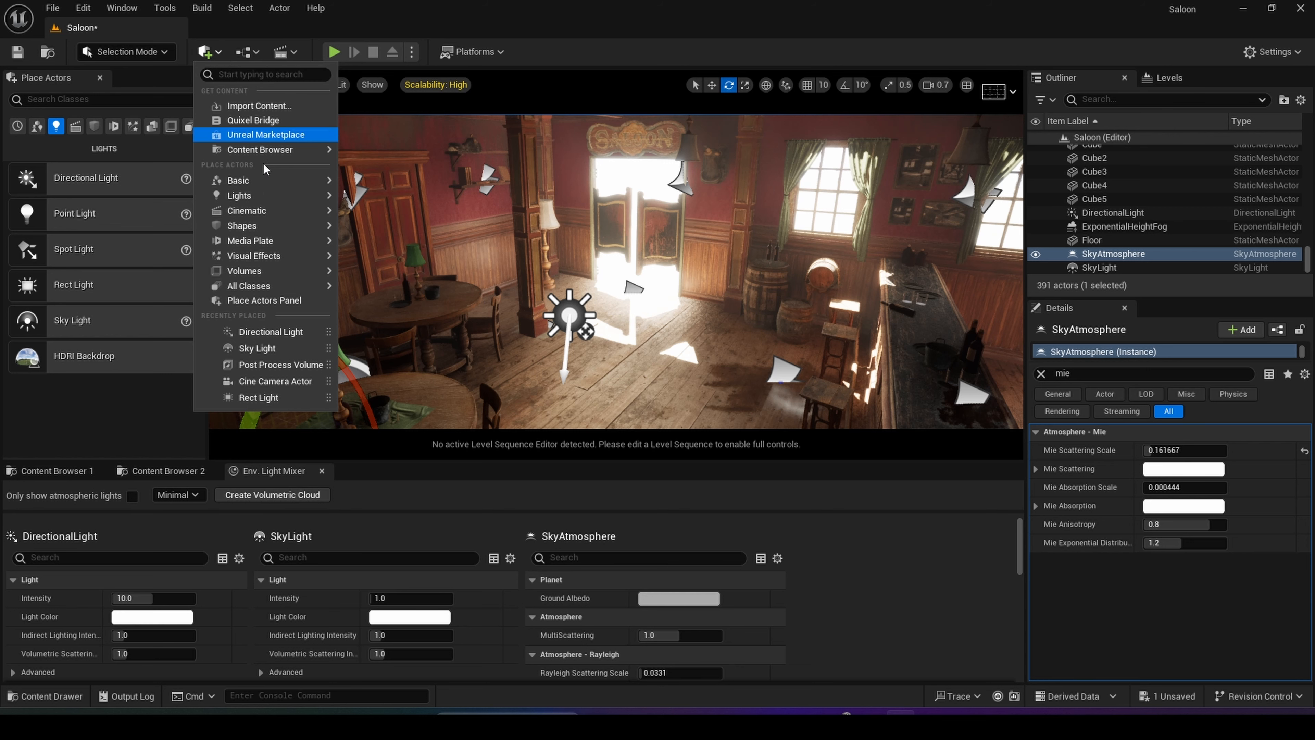
mouse_move(254, 260)
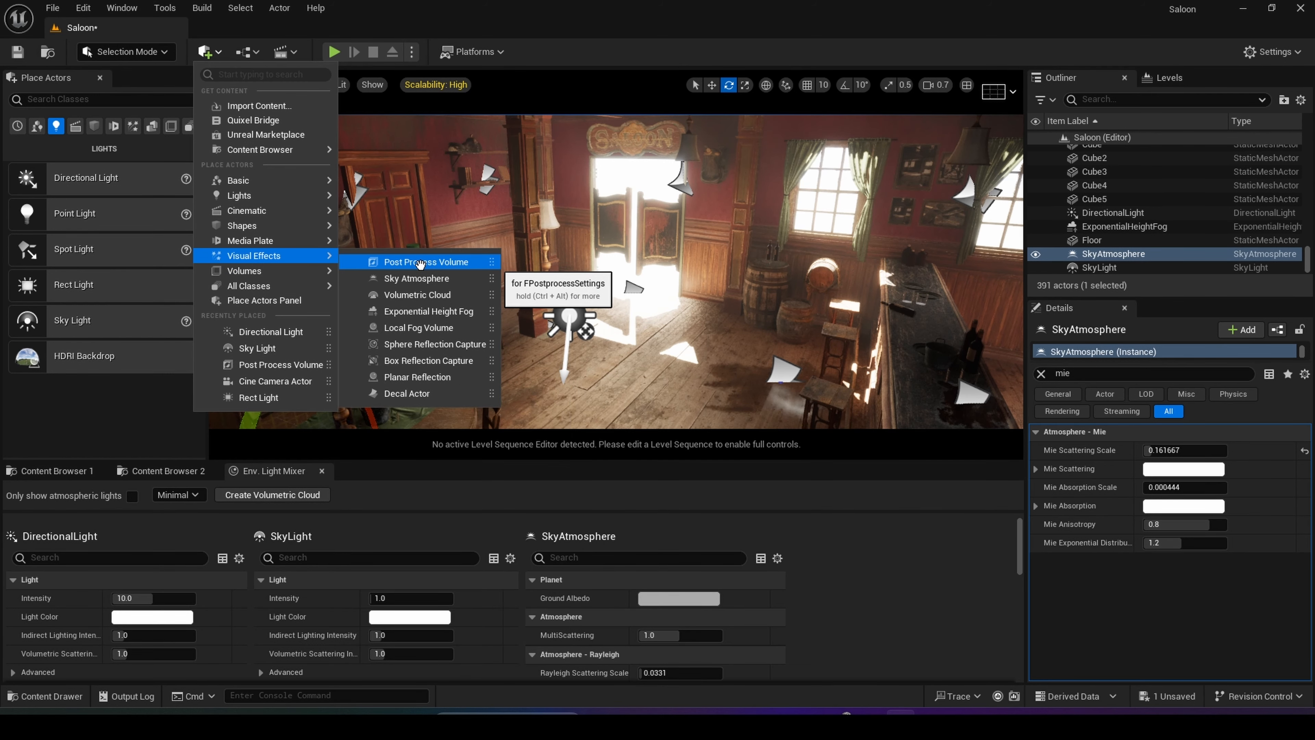
left_click(160, 158)
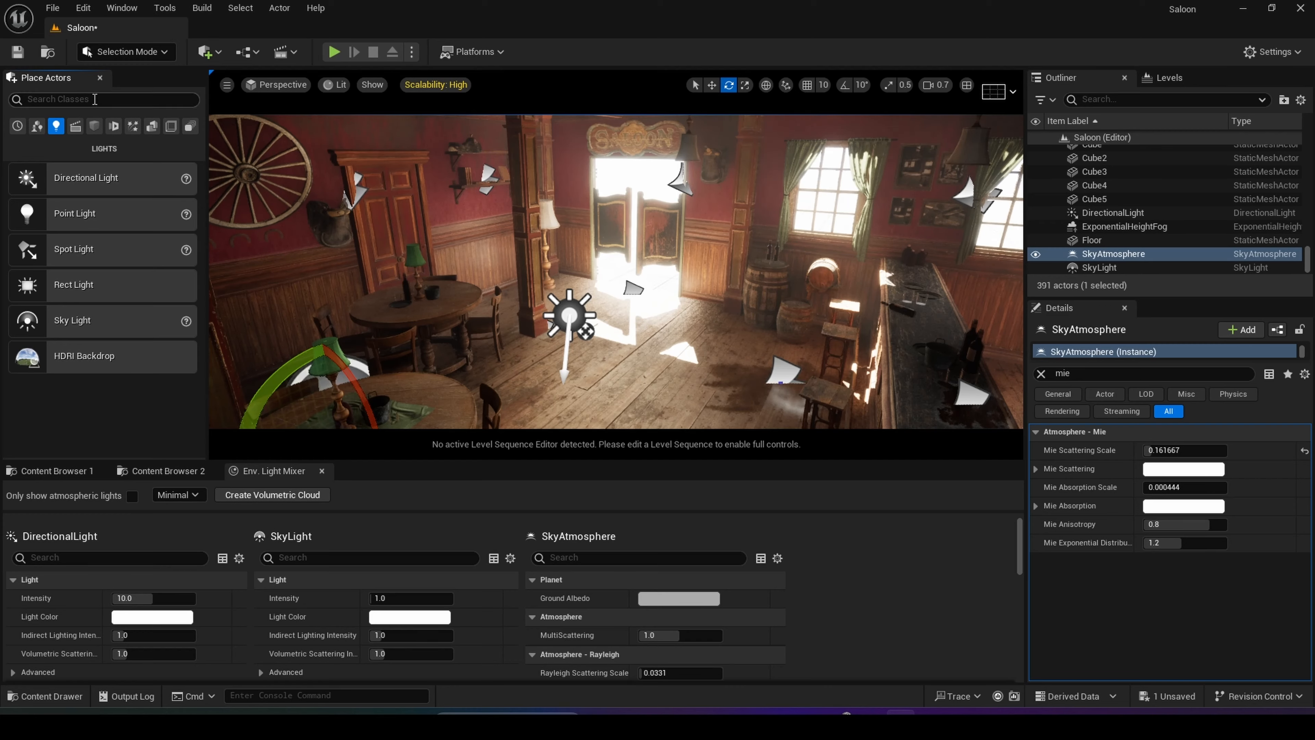
left_click(133, 126)
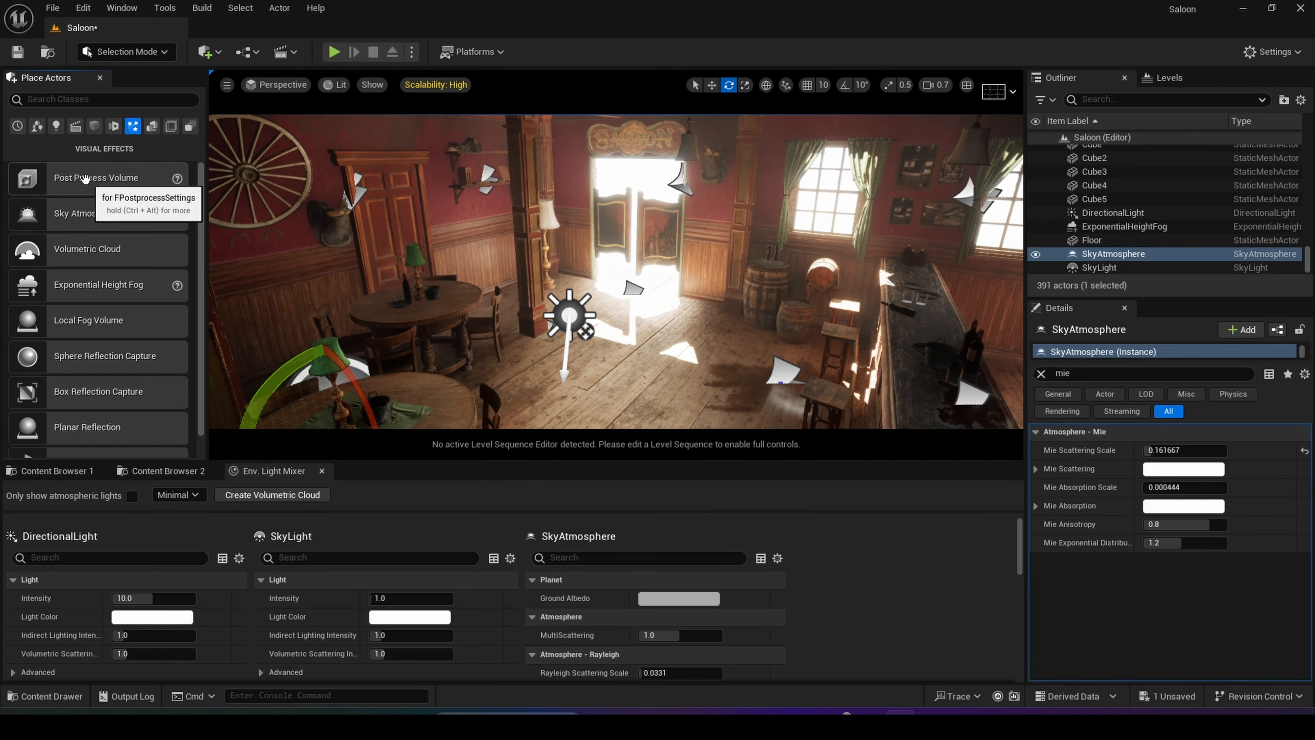
left_click_drag(96, 178, 552, 305)
right_click_drag(552, 305, 673, 335)
right_click_drag(616, 269, 480, 196)
key("w")
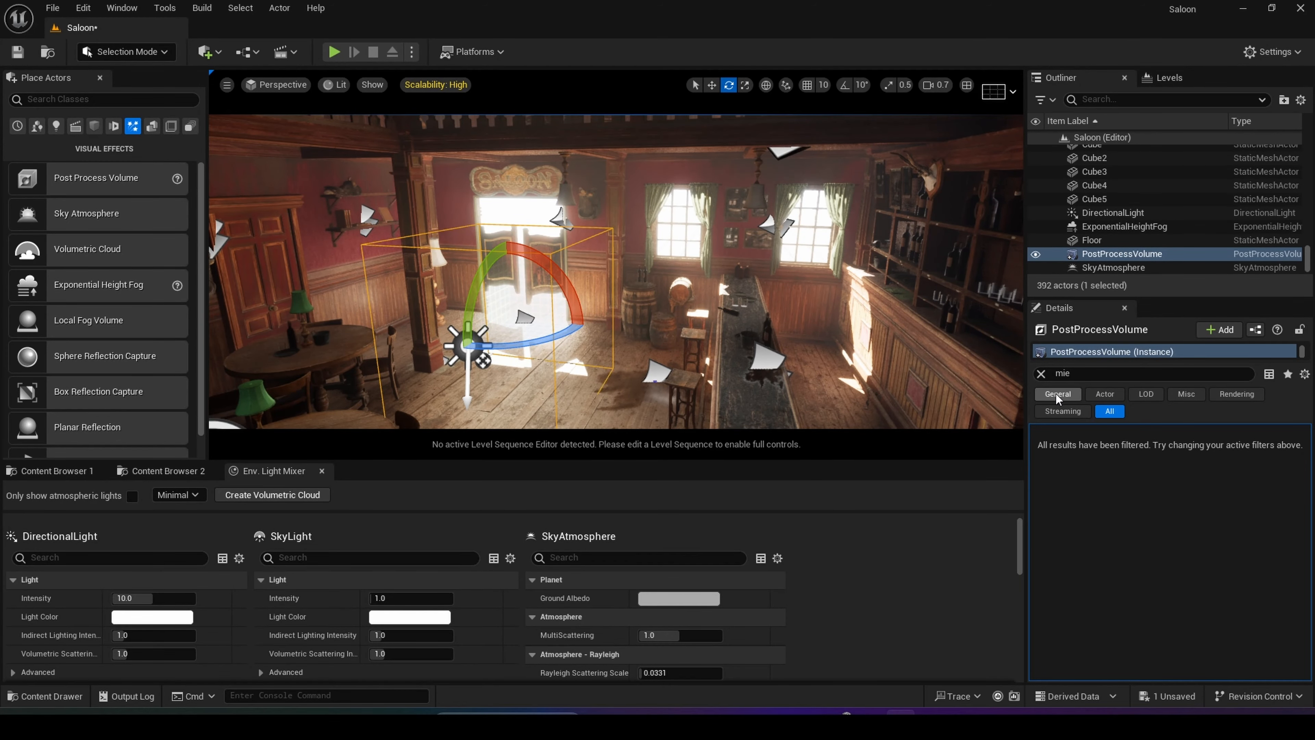
Enable Infinite Extent (Unbound) on the post process volume so that it affects the whole saloon
left_click(1041, 374)
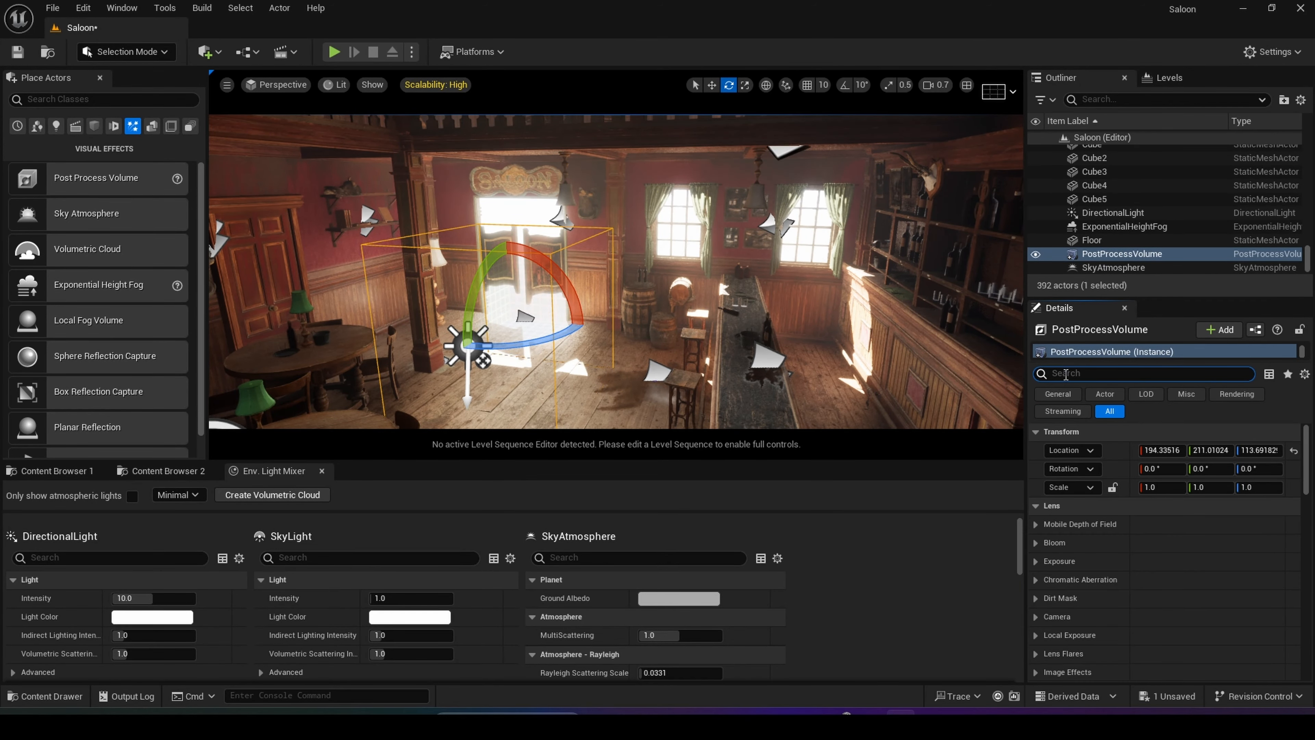
type("unb")
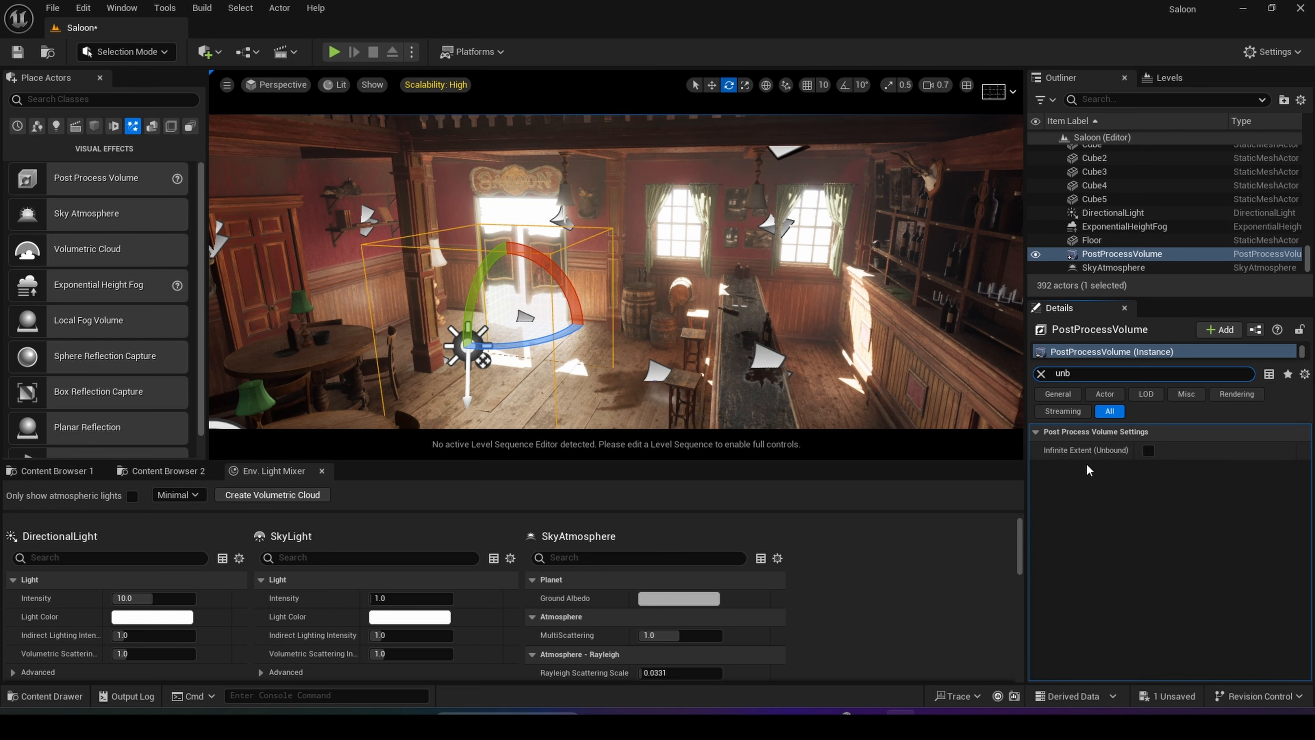
left_click(1148, 451)
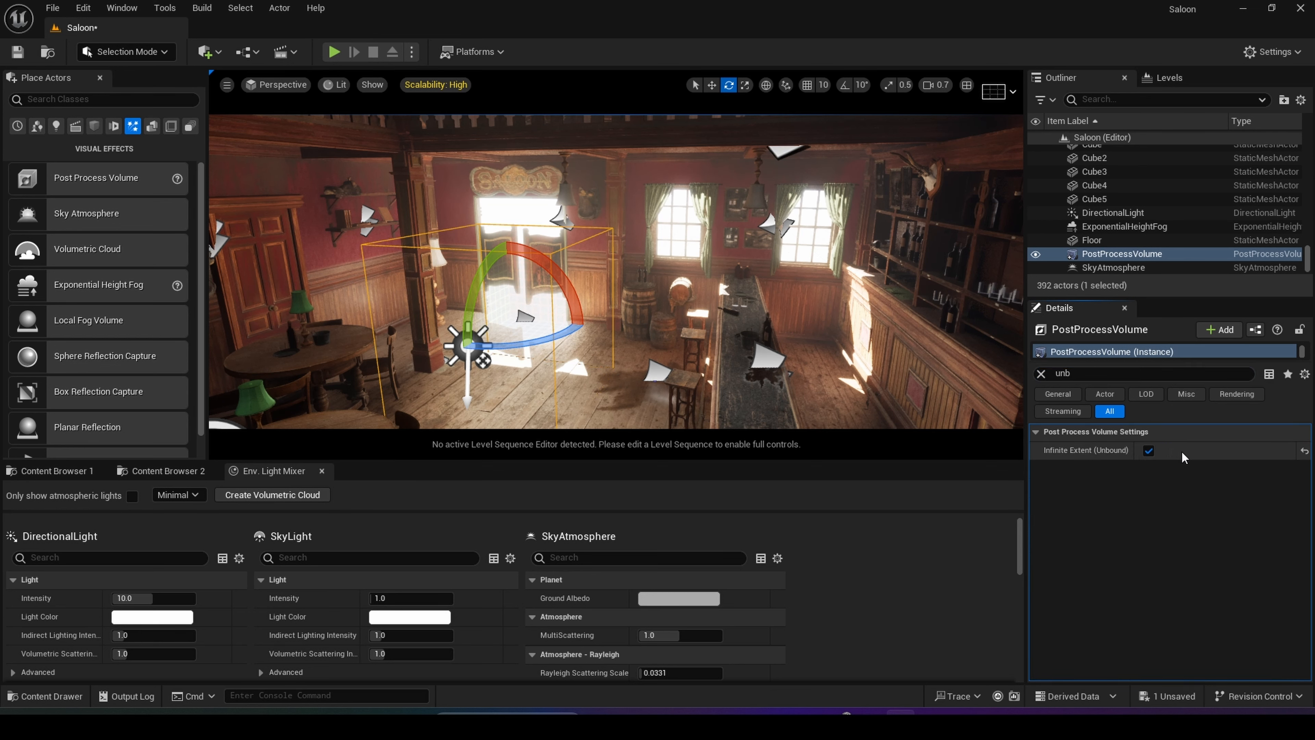
left_click(1040, 373)
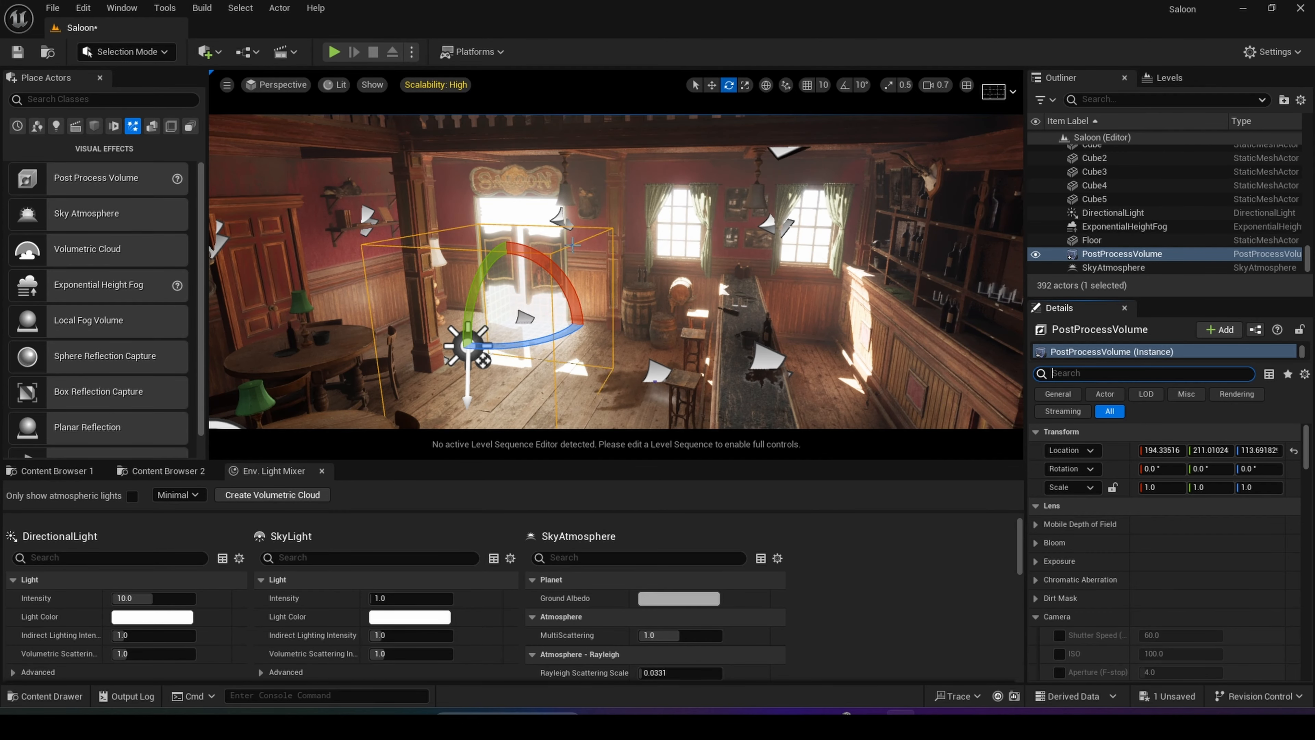
Override the post process volume's Metering Mode, Exposure Compensation and Apply Physical Camera Exposure, and turn the physical camera exposure off
right_click_drag(529, 279, 535, 318)
key("w")
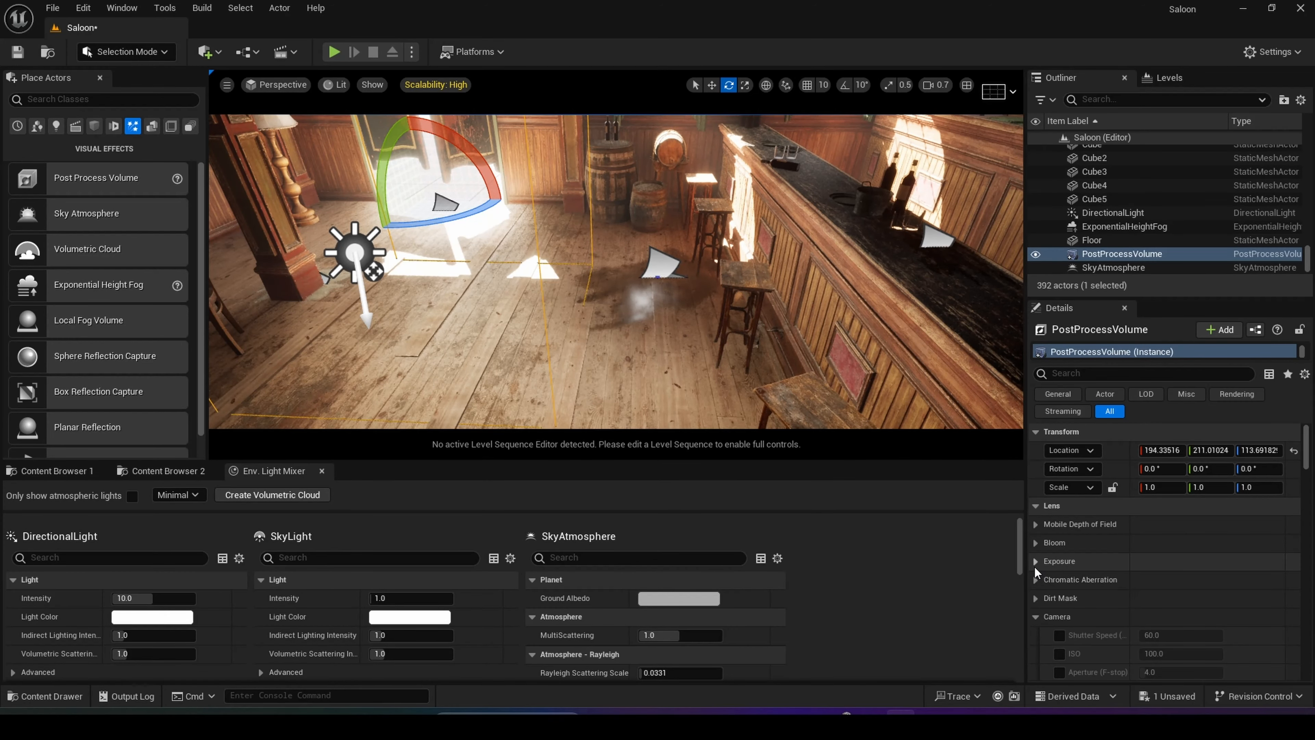
left_click(1034, 562)
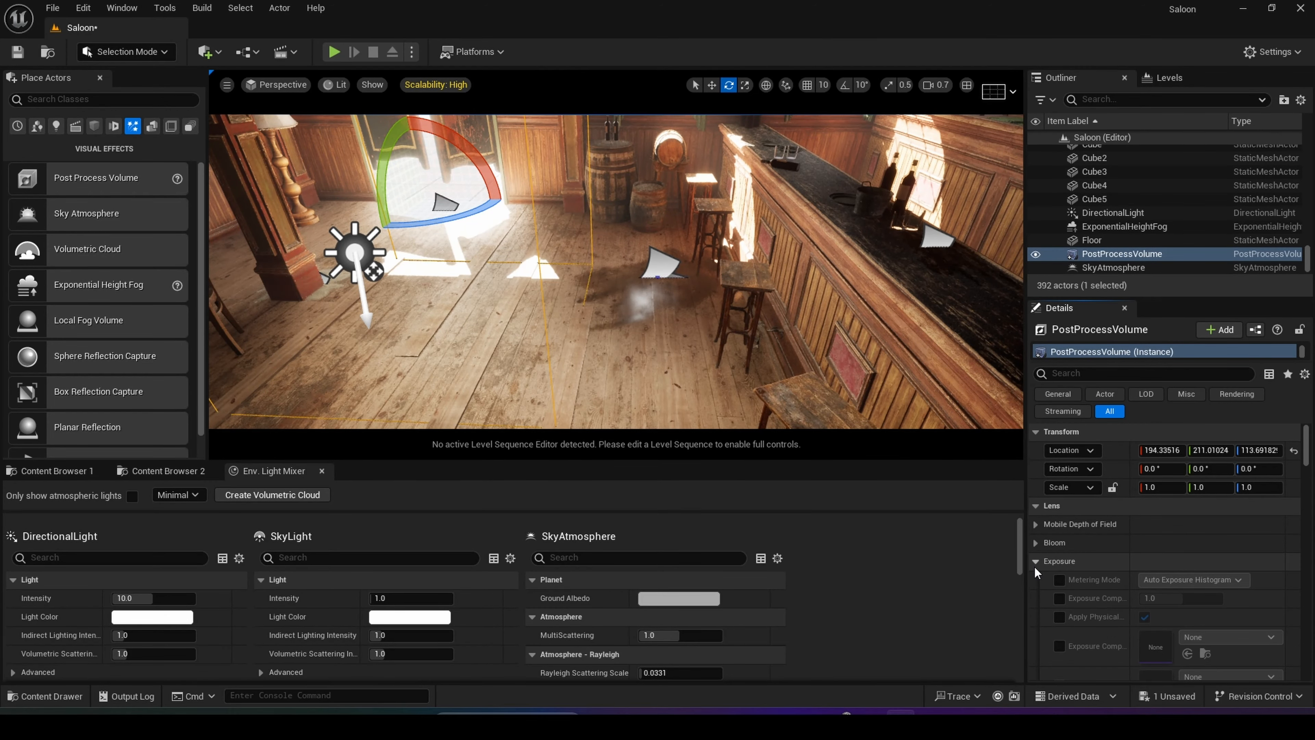
left_click(1059, 580)
left_click(1059, 597)
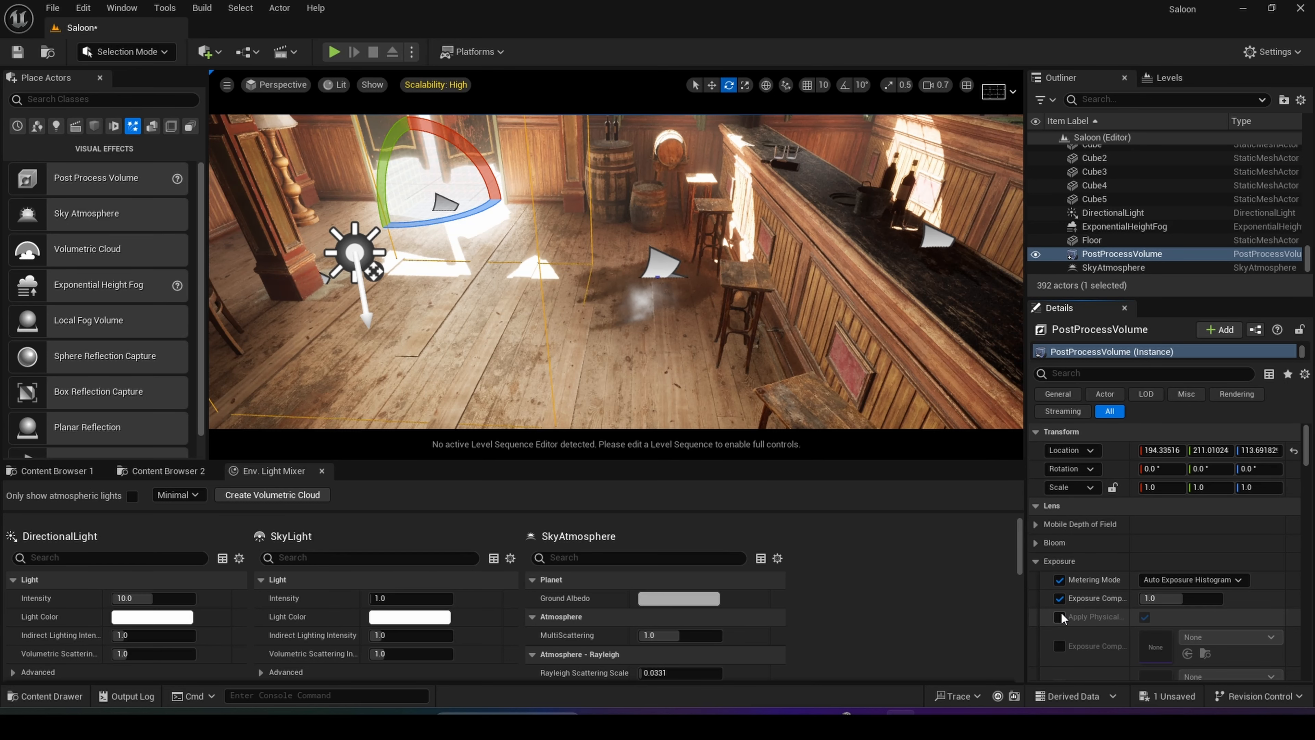
left_click(1060, 616)
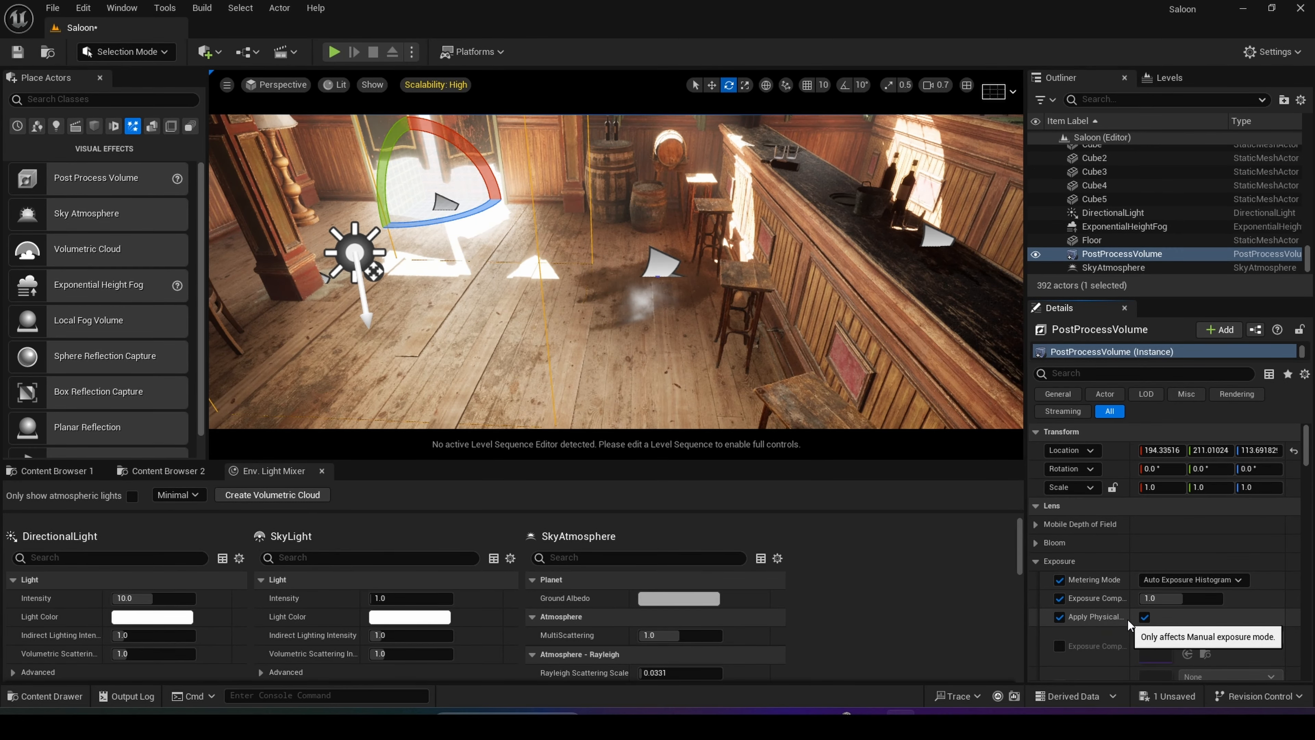
left_click(1144, 617)
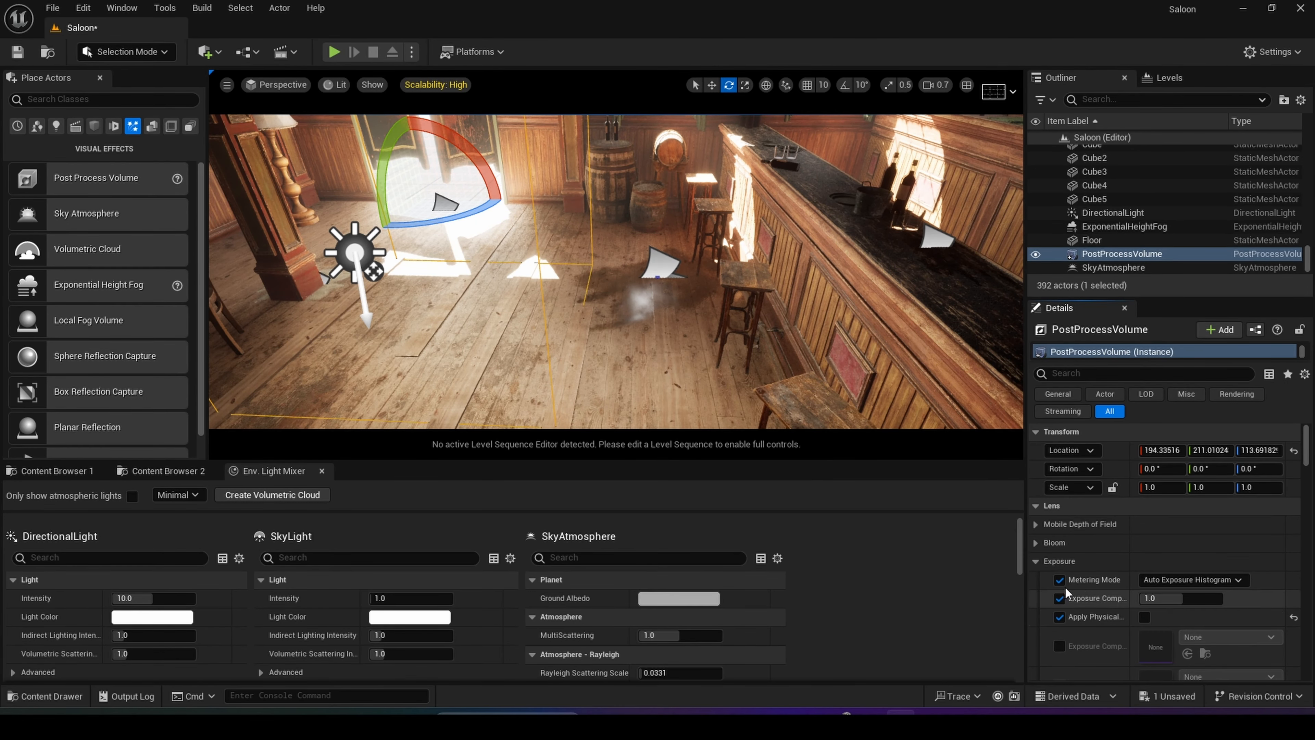
Widen the post process volume's property area and enable its Min EV100 and Max EV100 overrides
left_click_drag(1025, 569, 887, 557)
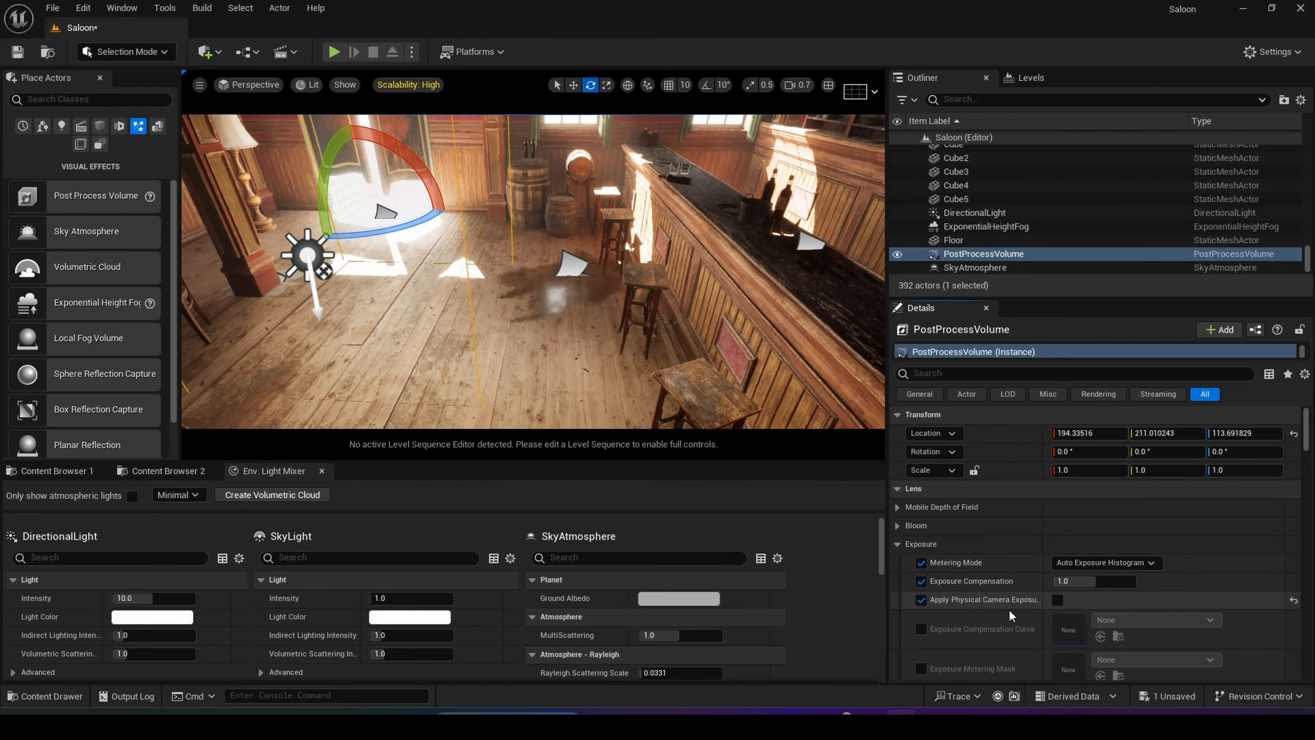
scroll(1094, 594, "down", 3)
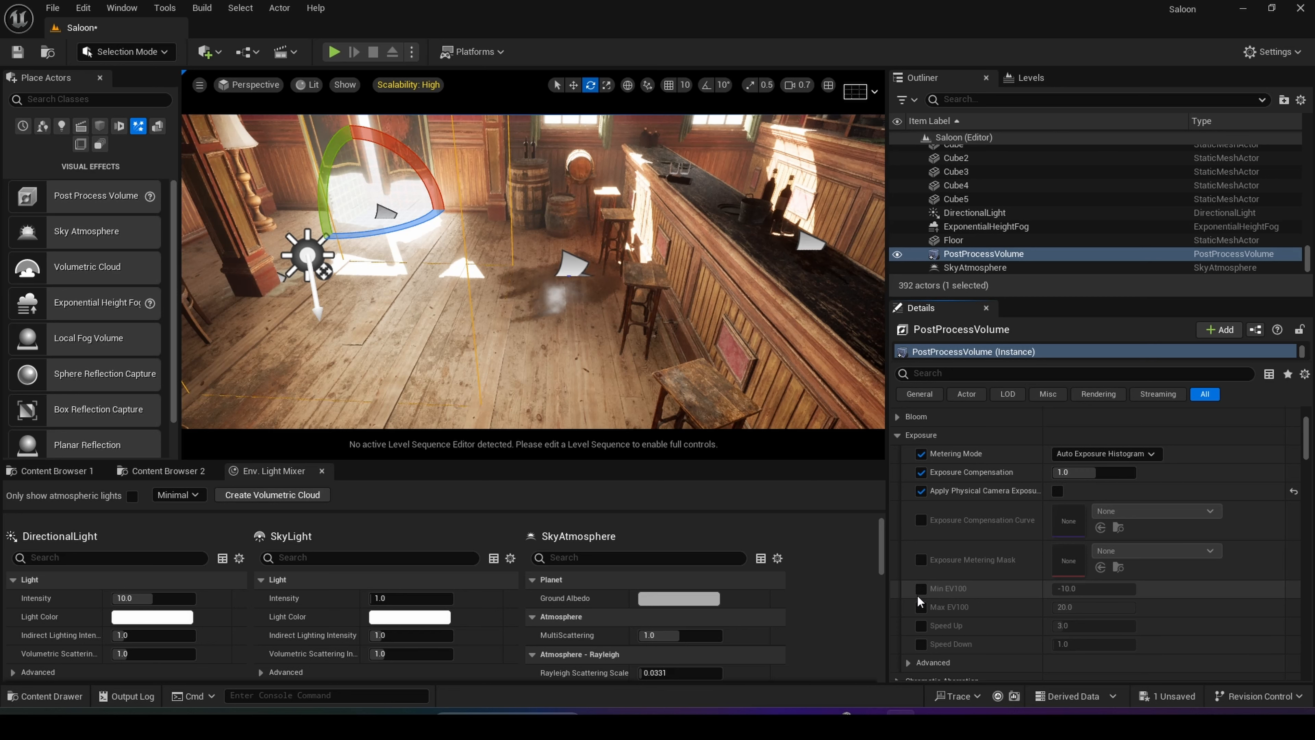
left_click(918, 594)
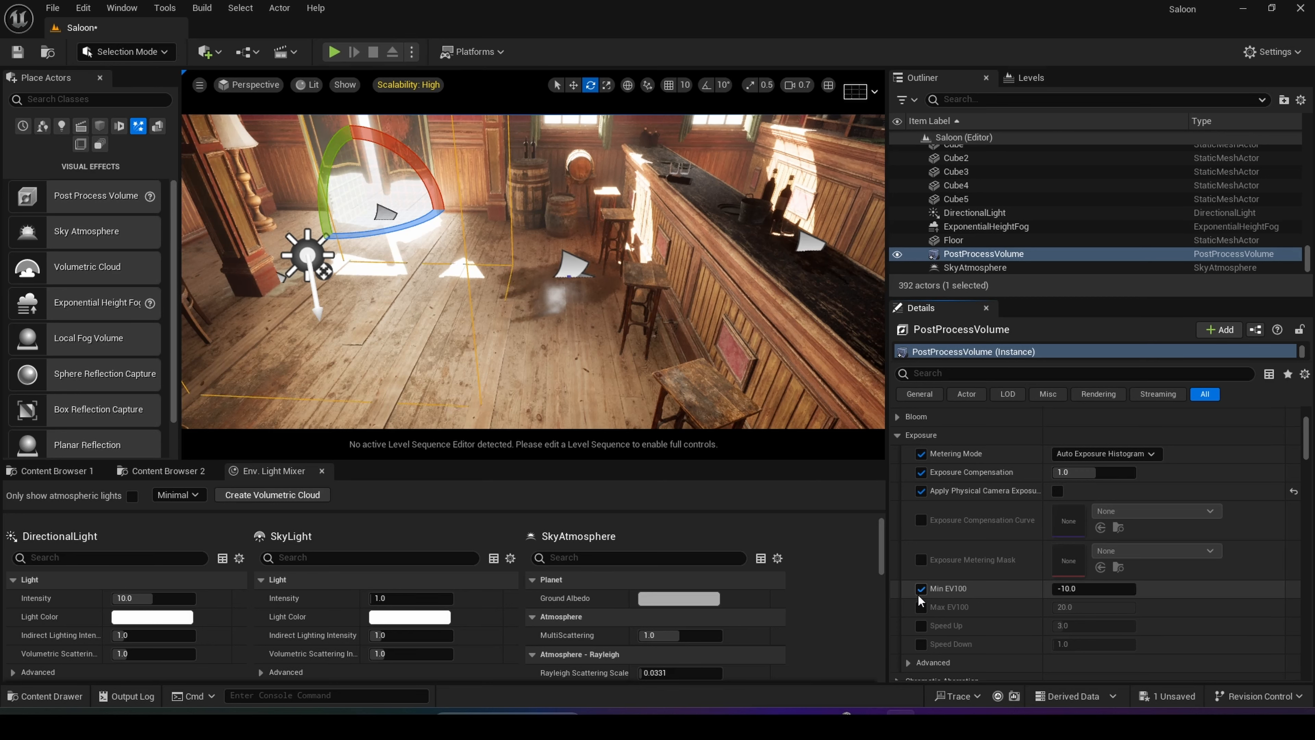
left_click(919, 607)
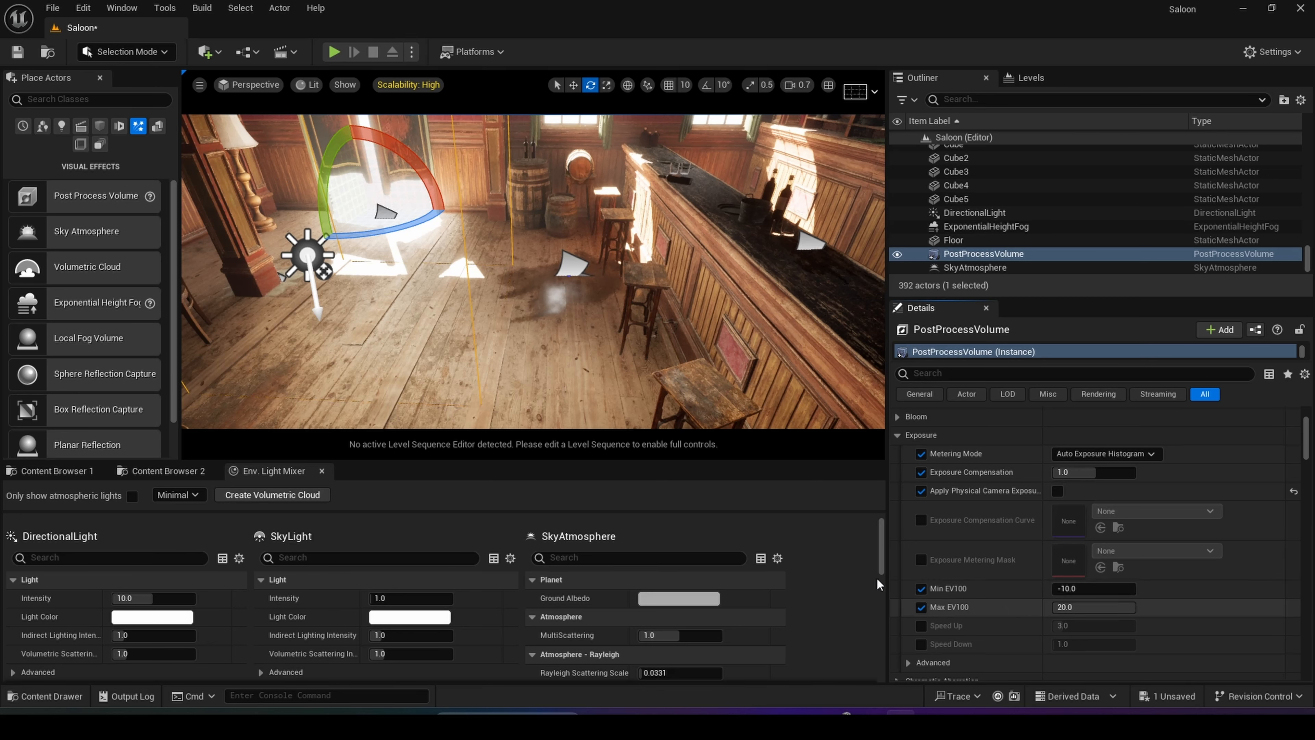
Try the viewport at a fixed EV100 of 1.0 with Game Settings exposure off, and re-enable Game Settings
left_click(310, 84)
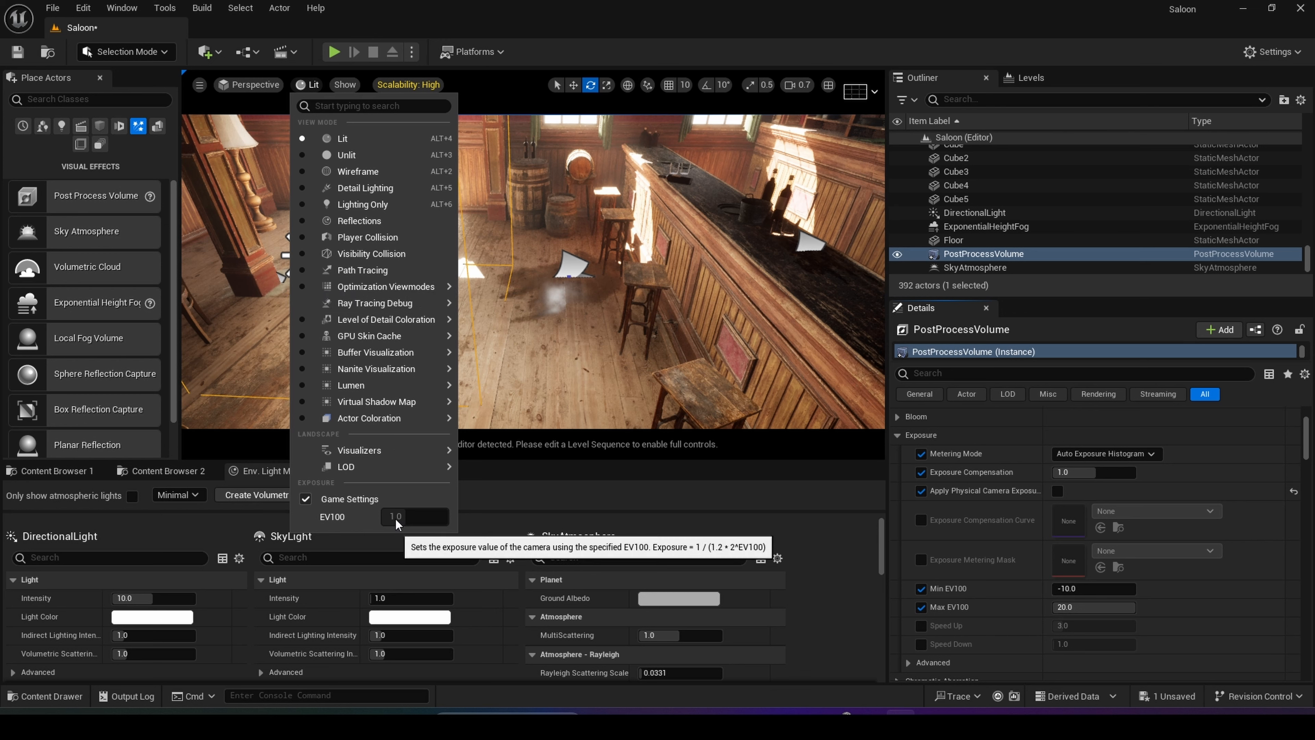
left_click(305, 499)
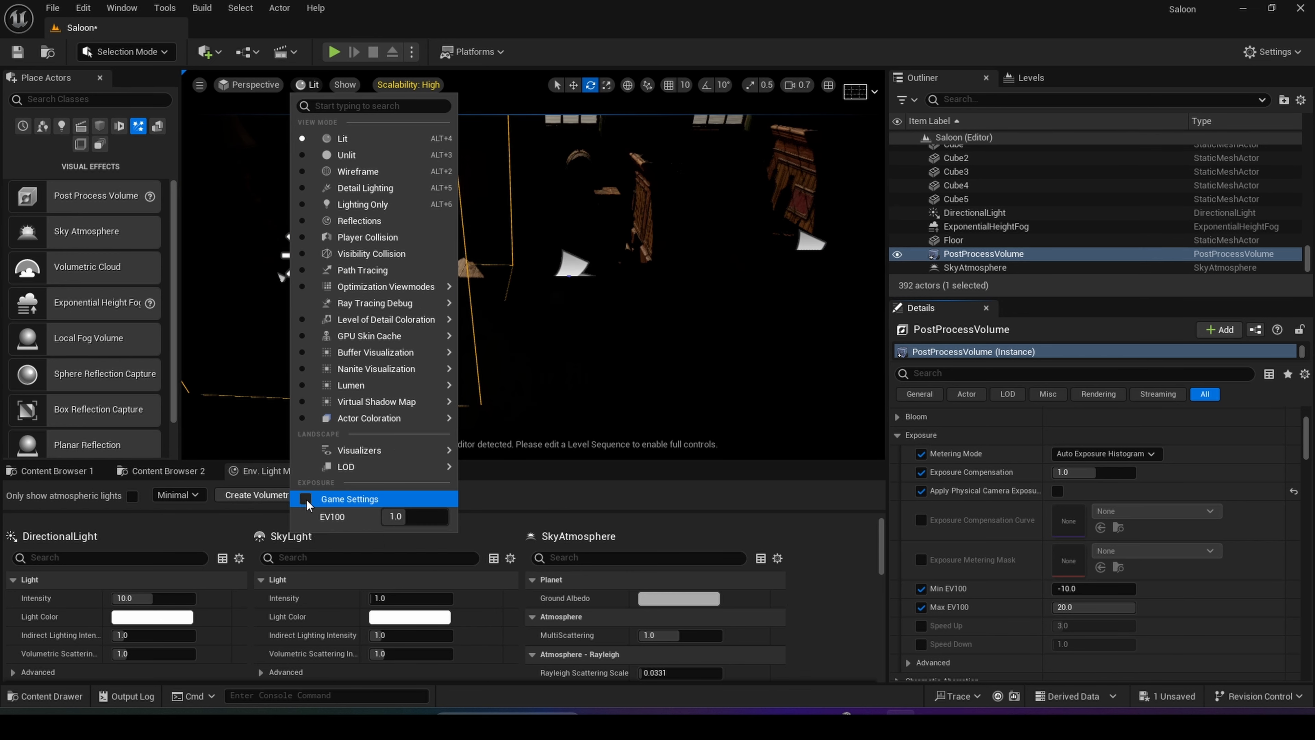
left_click(306, 498)
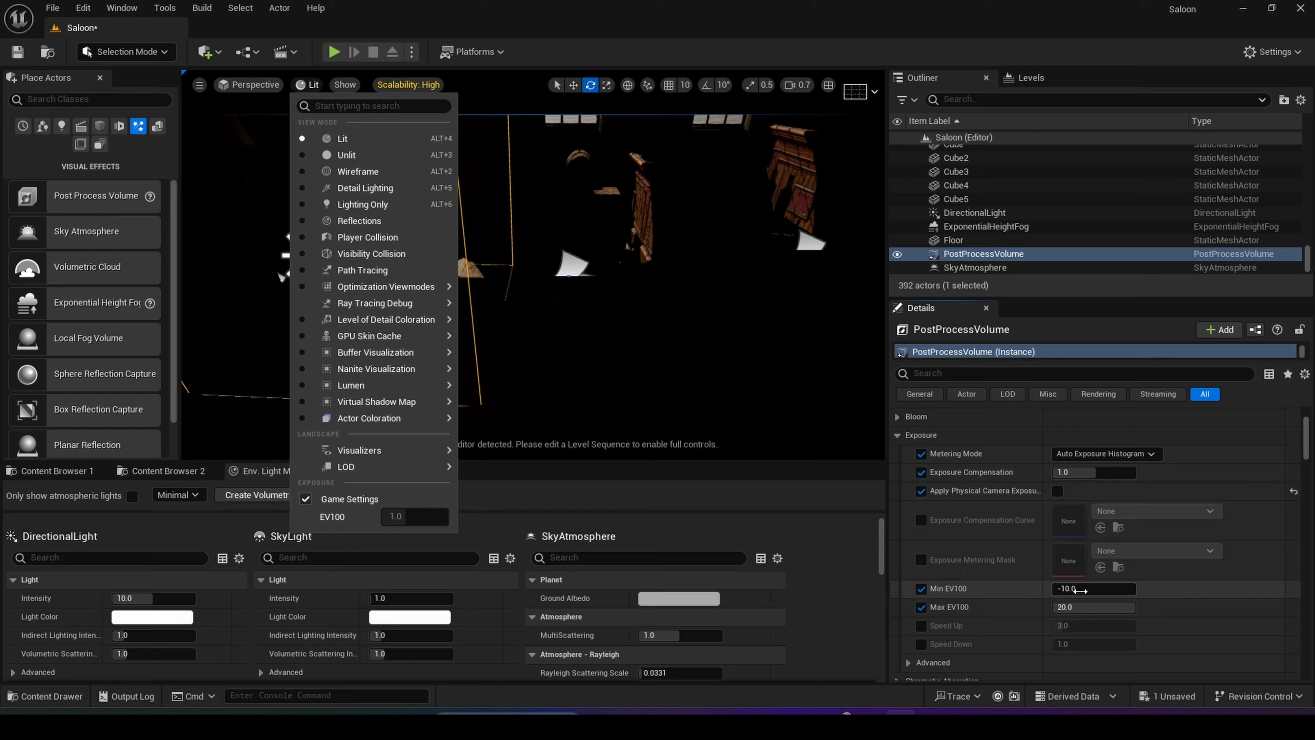
Set both Min EV100 and Max EV100 of the post process volume to 1.0
left_click(1078, 589)
left_click(1078, 590)
type("1")
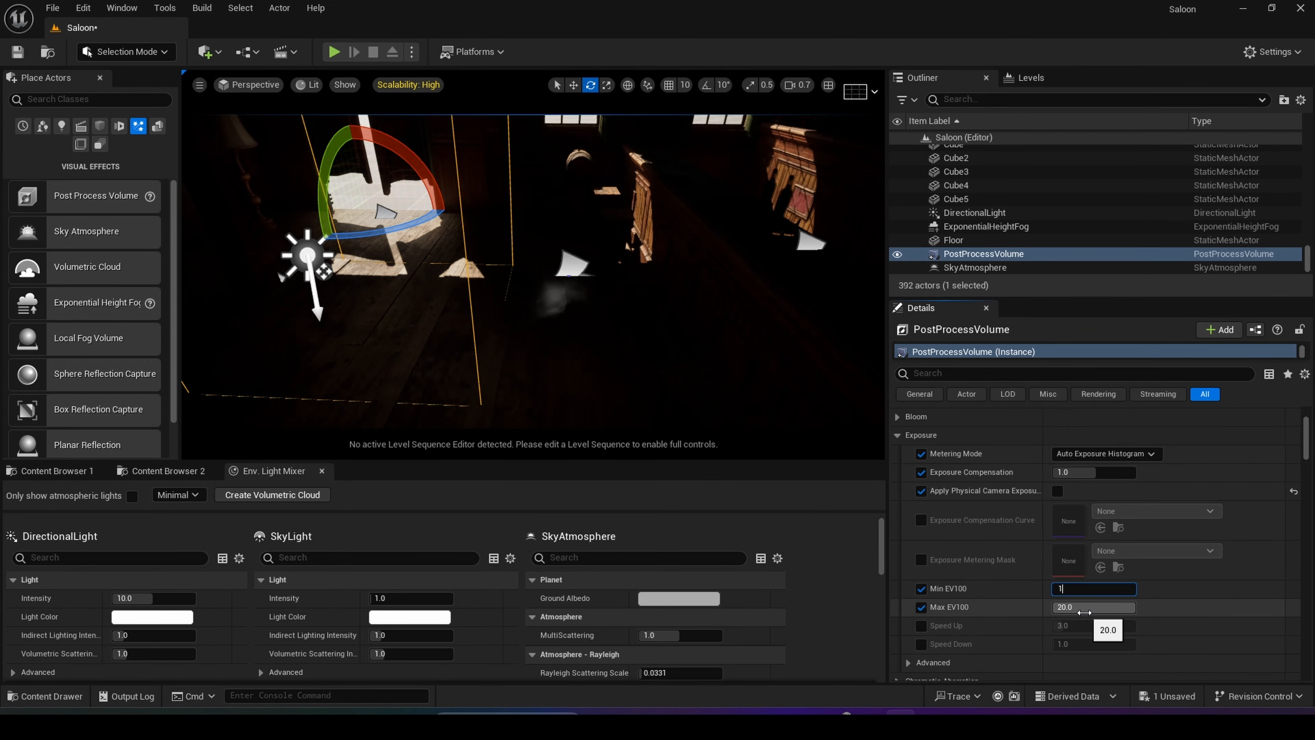
left_click(1084, 612)
type("1")
key("Return")
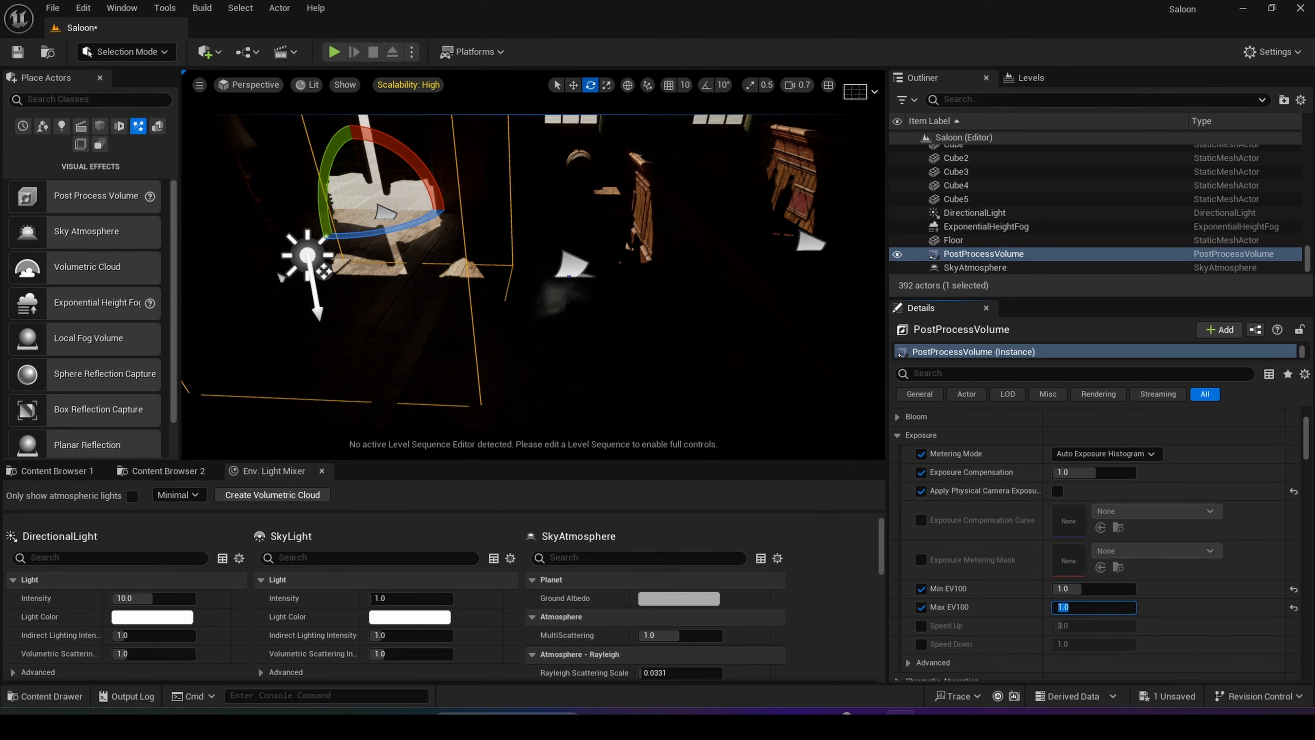
Try Exposure Compensation values of 1.5 and 4.0 on the post process volume, viewing the saloon entrance
key("s")
right_click_drag(533, 259, 719, 285)
key("w")
key("w")
key("w")
key("s")
key("s")
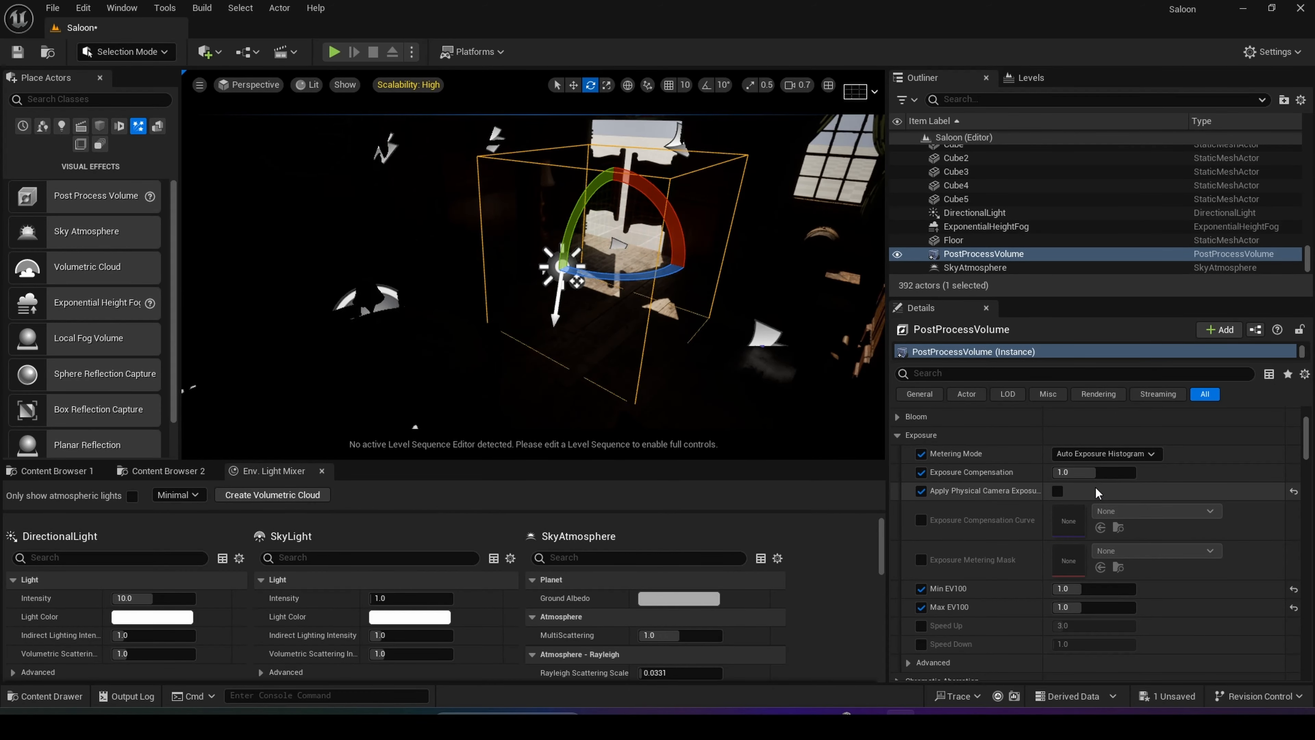
left_click(1088, 475)
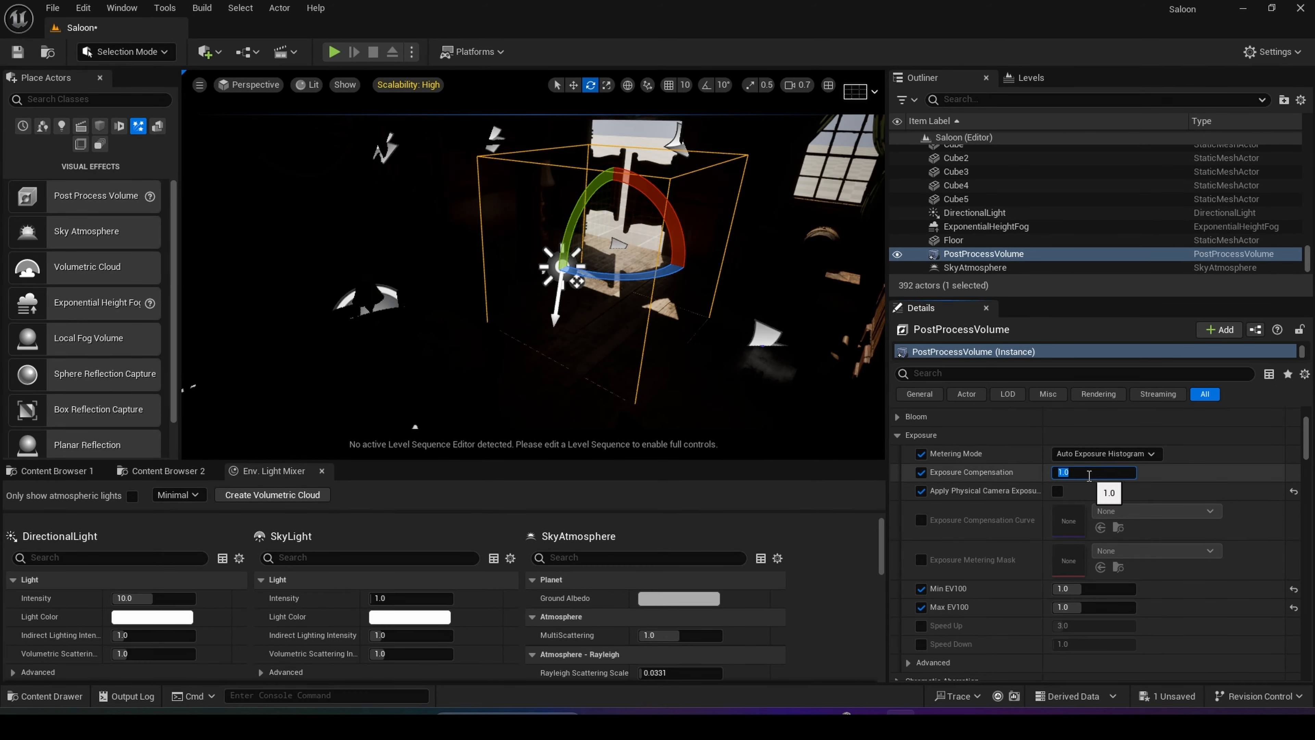
type("1.5")
key("Return")
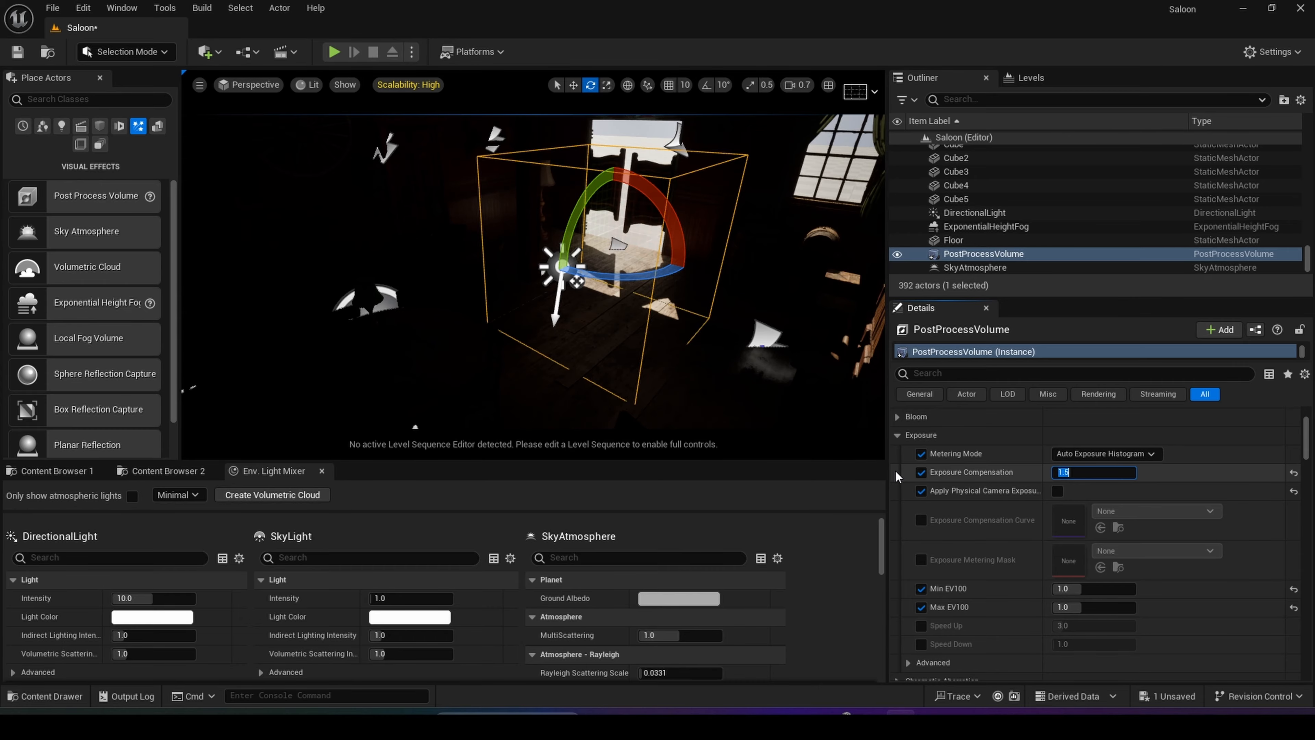
type("4")
key("Return")
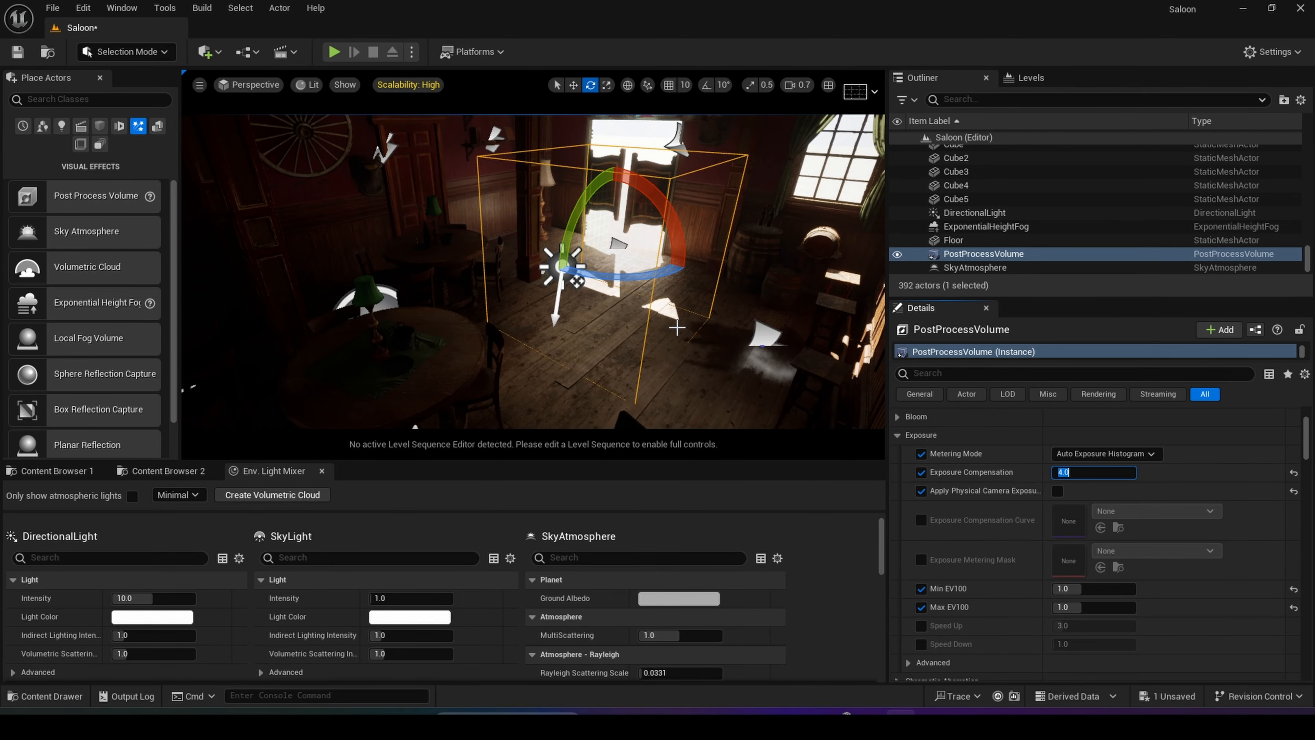
right_click_drag(533, 270, 564, 317)
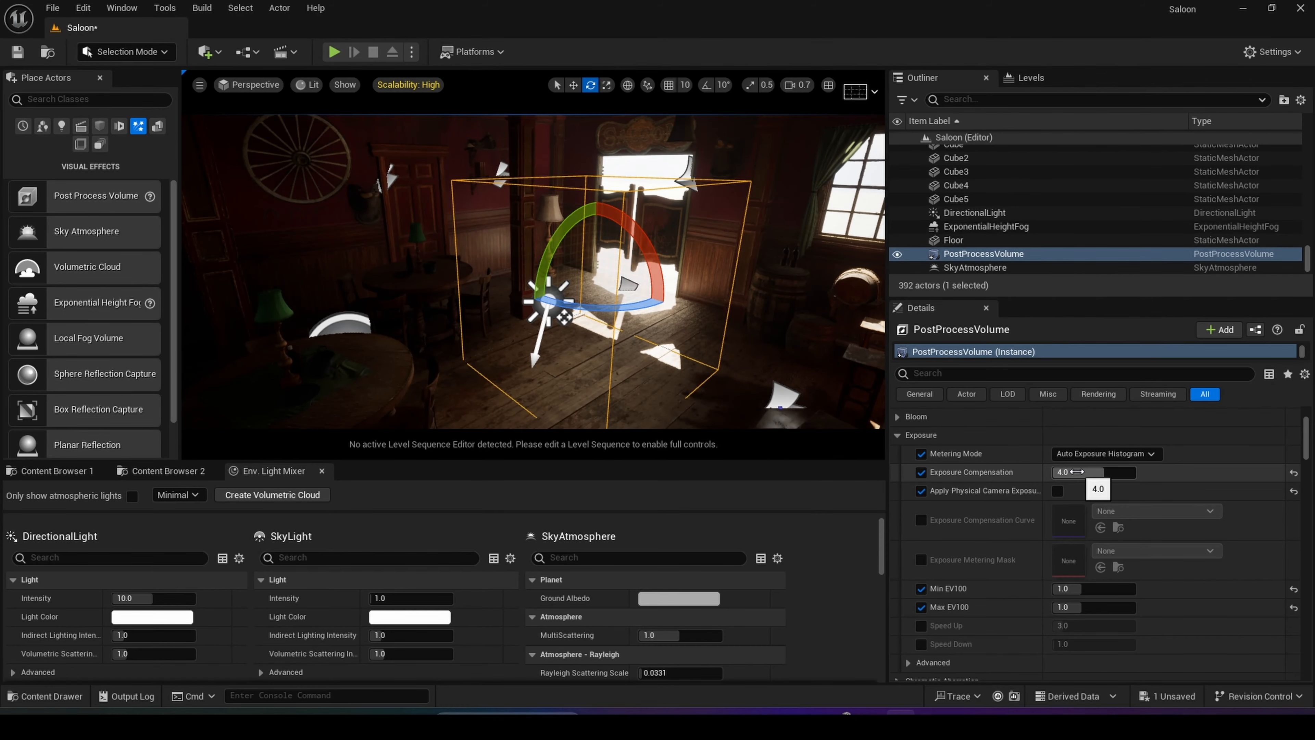
Try Exposure Compensation values of 5.439999 and 6.0, checking the brightness around the bar, entrance and tables
left_click_drag(1077, 472, 1107, 471)
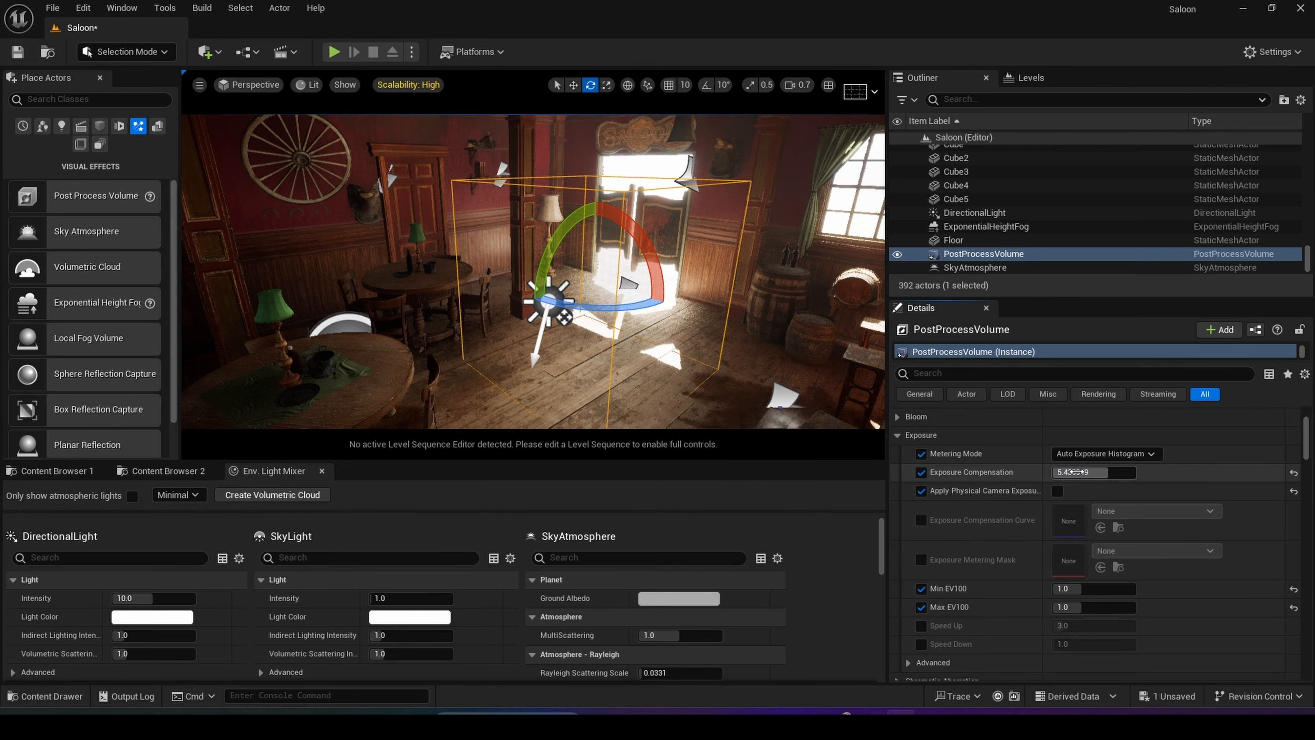
mouse_move(699, 311)
right_mouse_down()
mouse_move(626, 311)
mouse_move(854, 317)
mouse_move(719, 303)
right_mouse_up()
key("s")
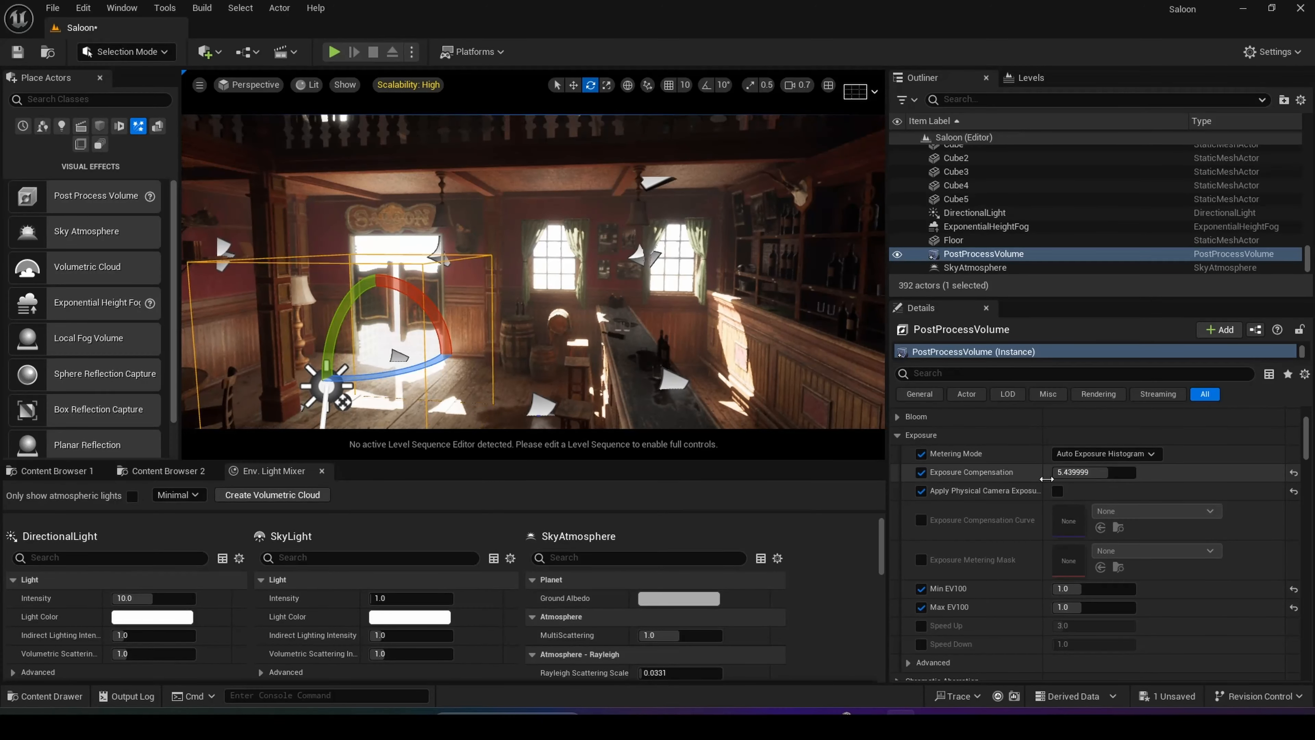
left_click(1093, 472)
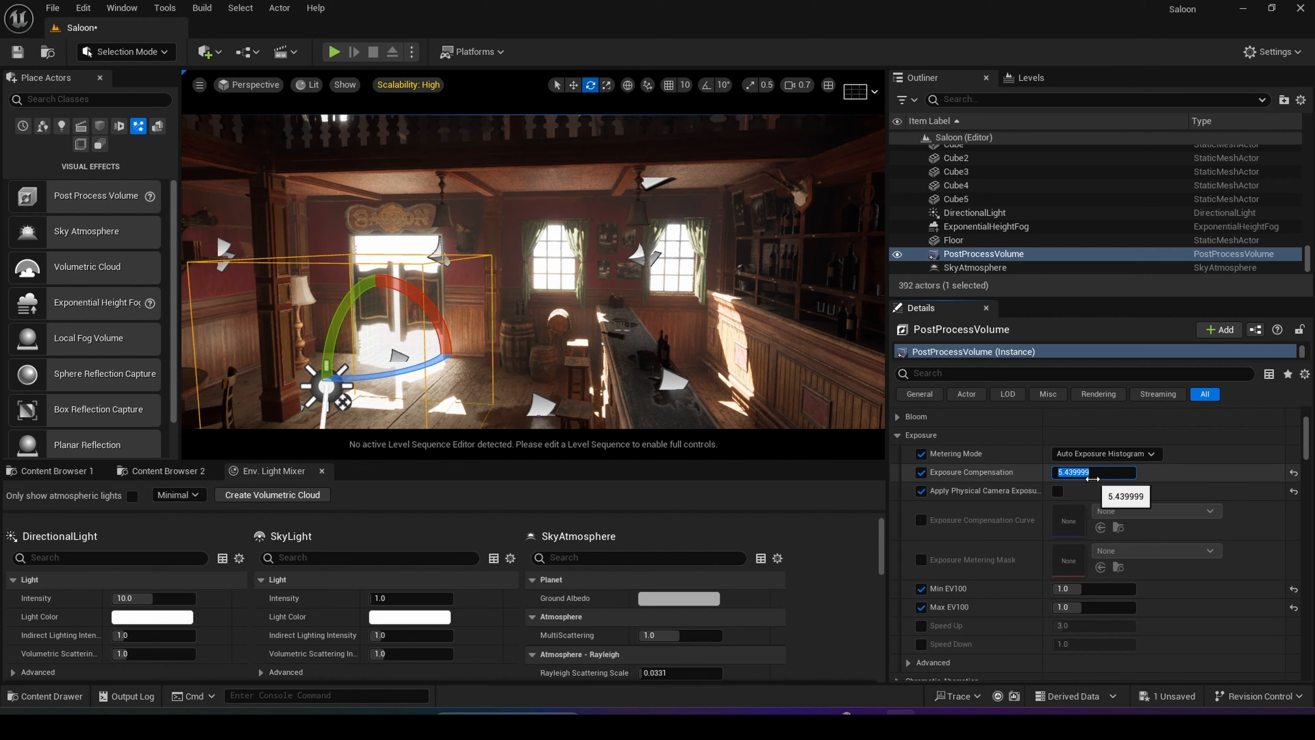
type("6")
key("Return")
right_click_drag(725, 342, 590, 342)
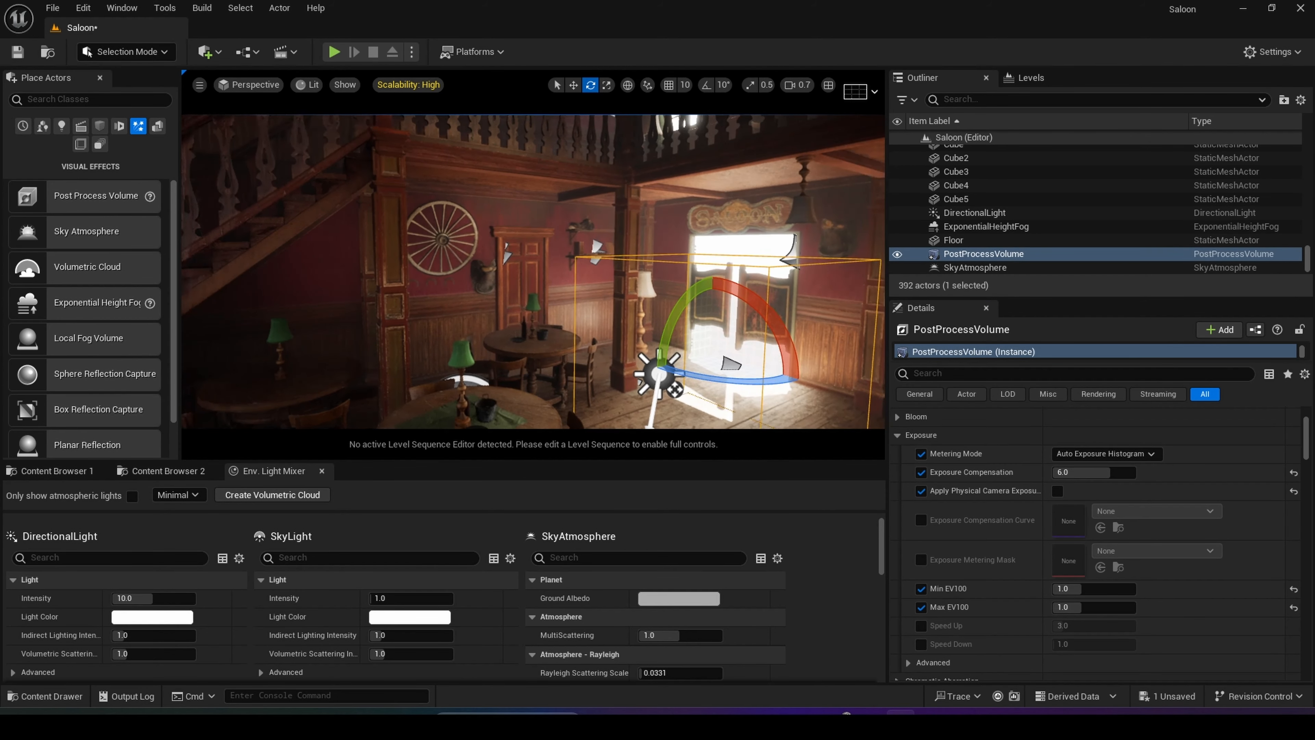
Set the post process volume's Exposure Compensation to 5.5 and check the dark corner with the bar and barrels
left_click(1096, 471)
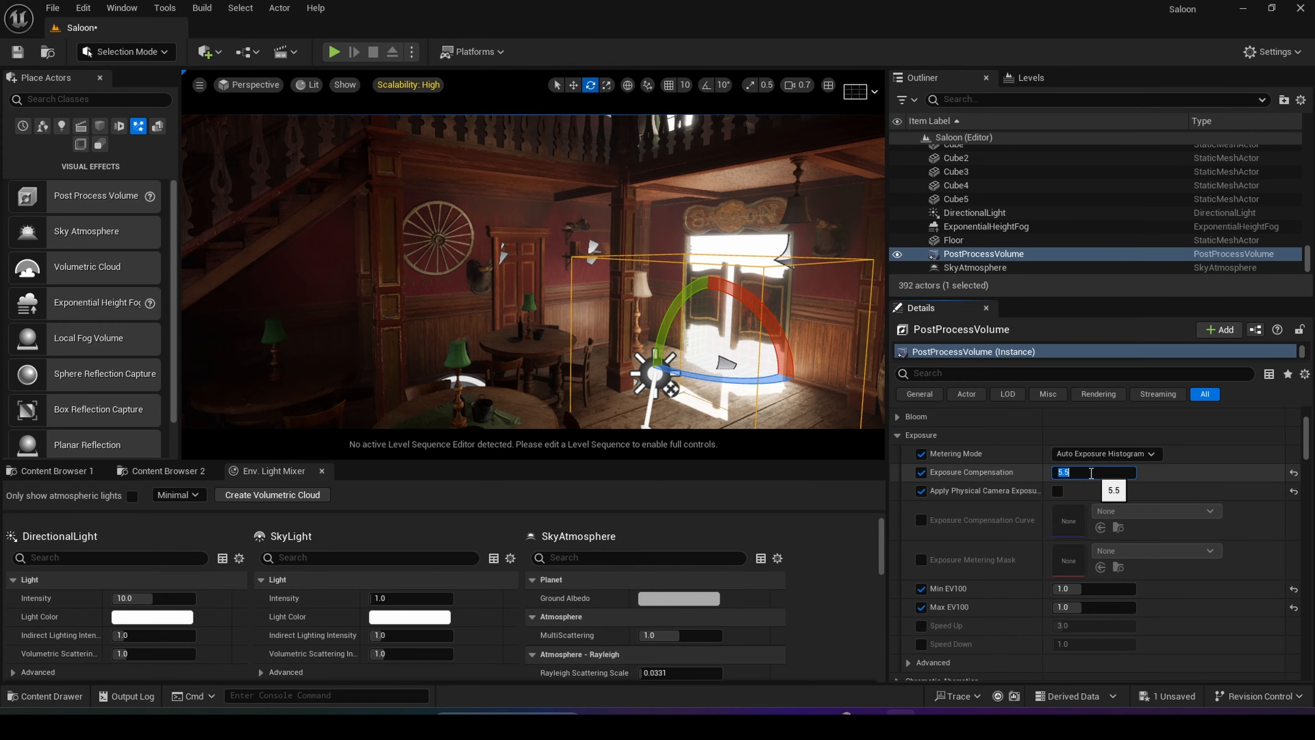
right_click_drag(737, 247, 824, 278)
right_click_drag(590, 311, 642, 331)
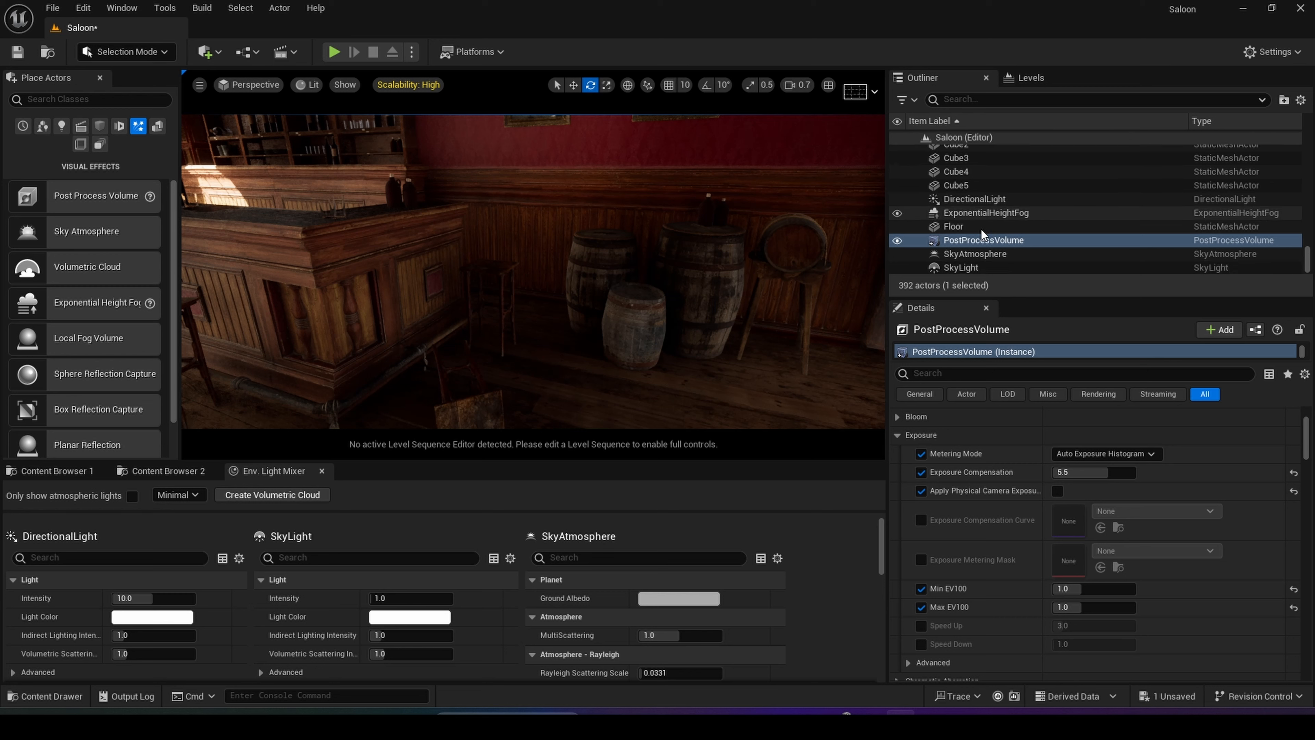
Raise the sky light's Intensity Scale to 1.3 and check the saloon entrance in a widened viewport
scroll(981, 230, "down", 1)
left_click(978, 266)
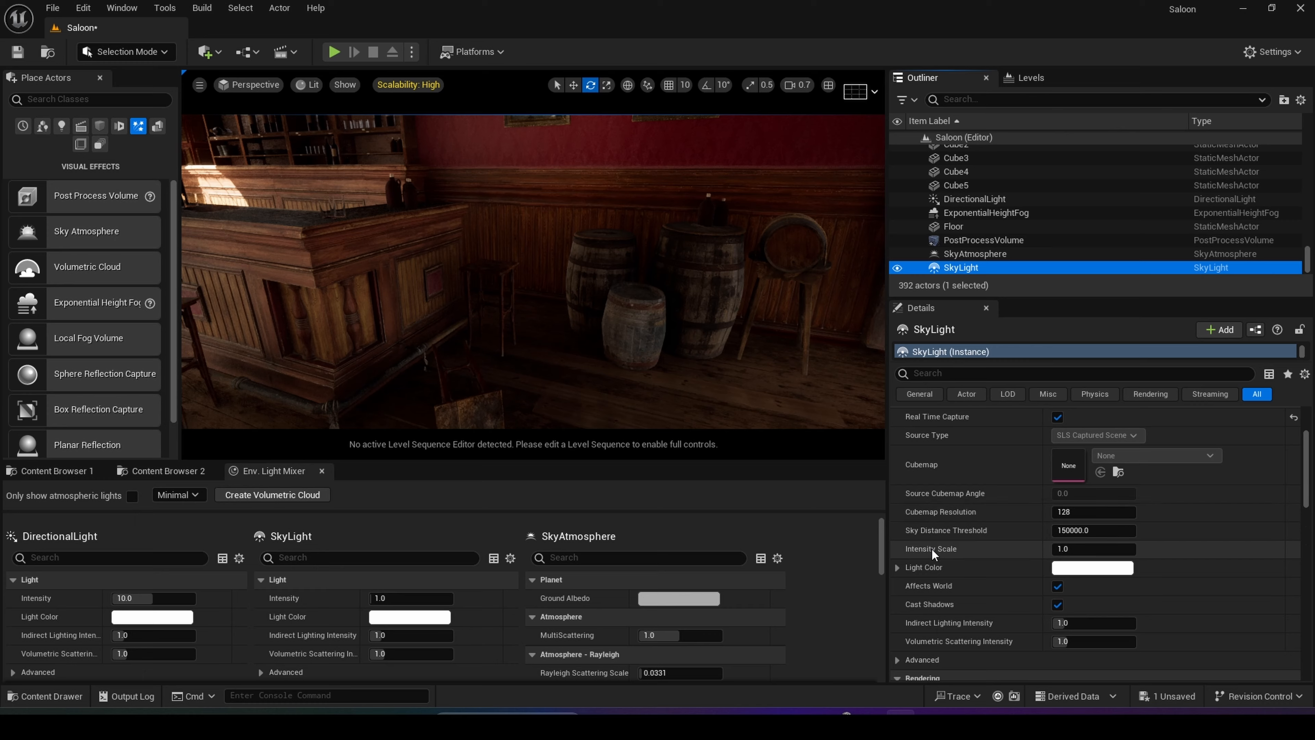
scroll(984, 549, "up", 2)
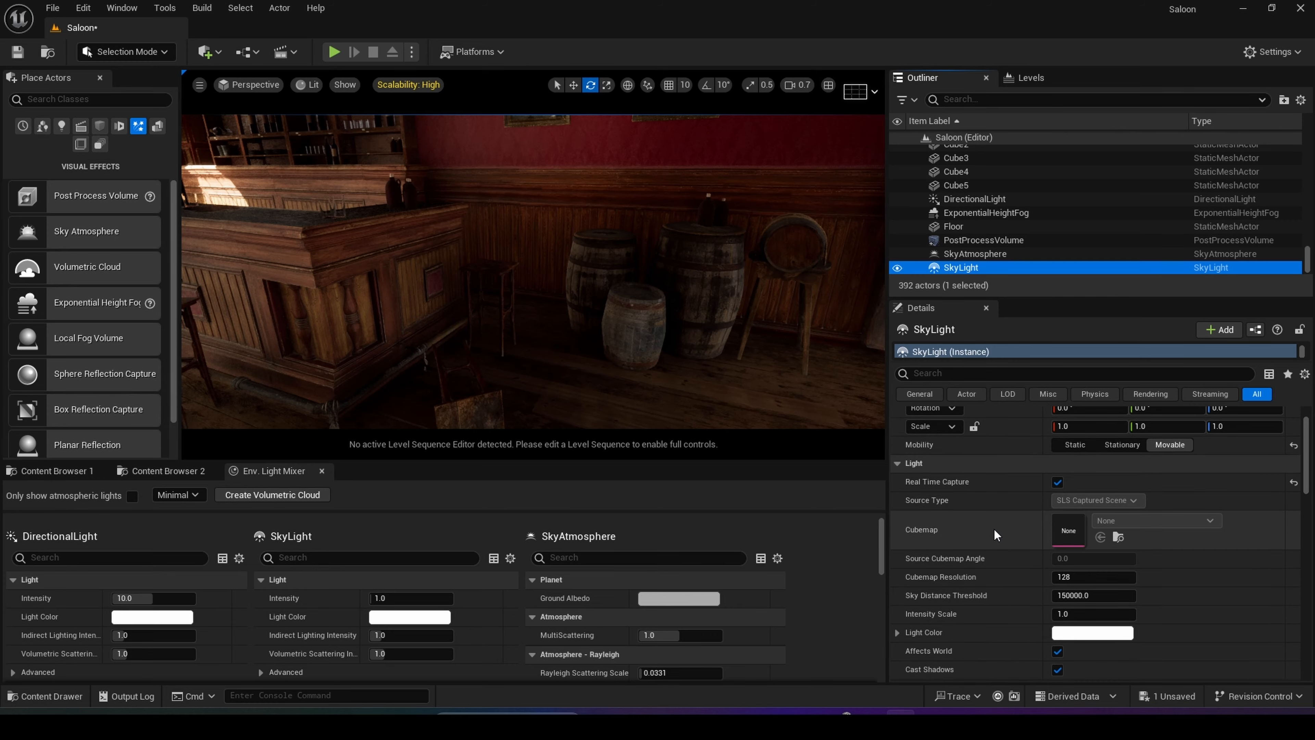
scroll(951, 513, "down", 2)
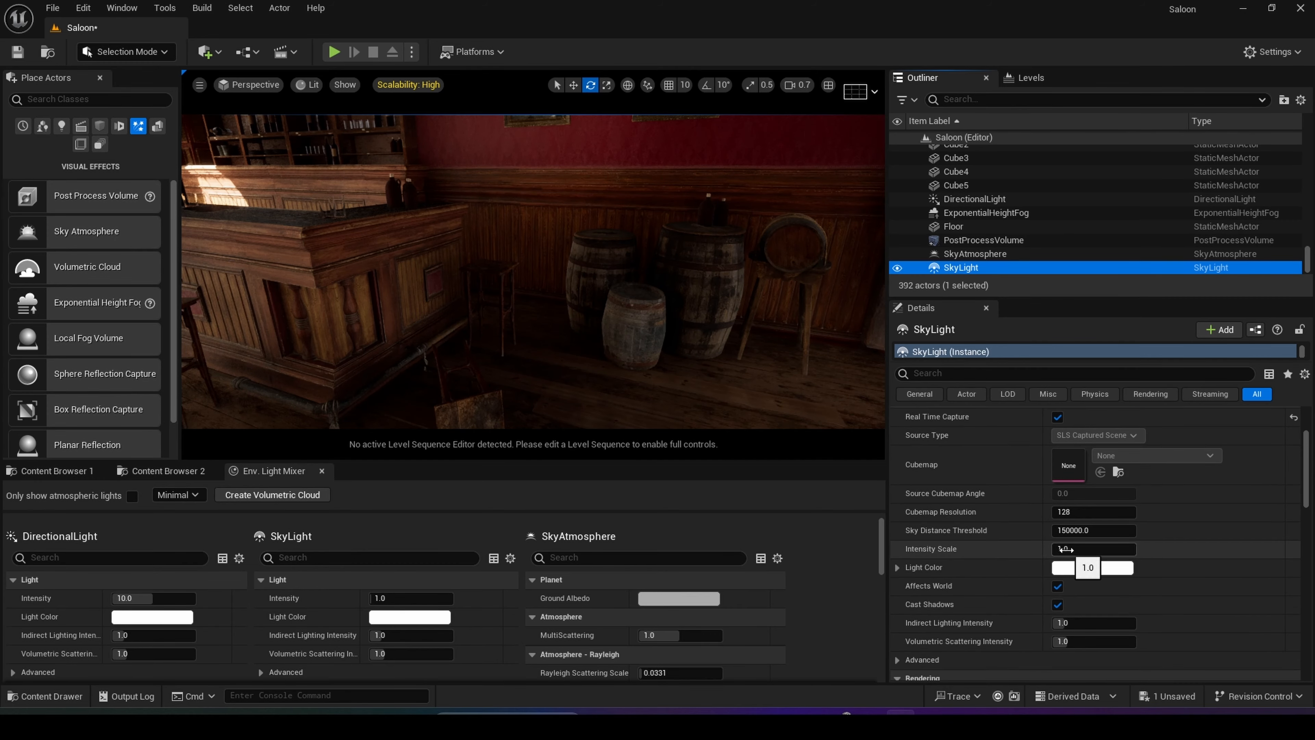
mouse_move(1065, 548)
left_mouse_down()
mouse_move(1107, 548)
mouse_move(1082, 548)
left_mouse_up()
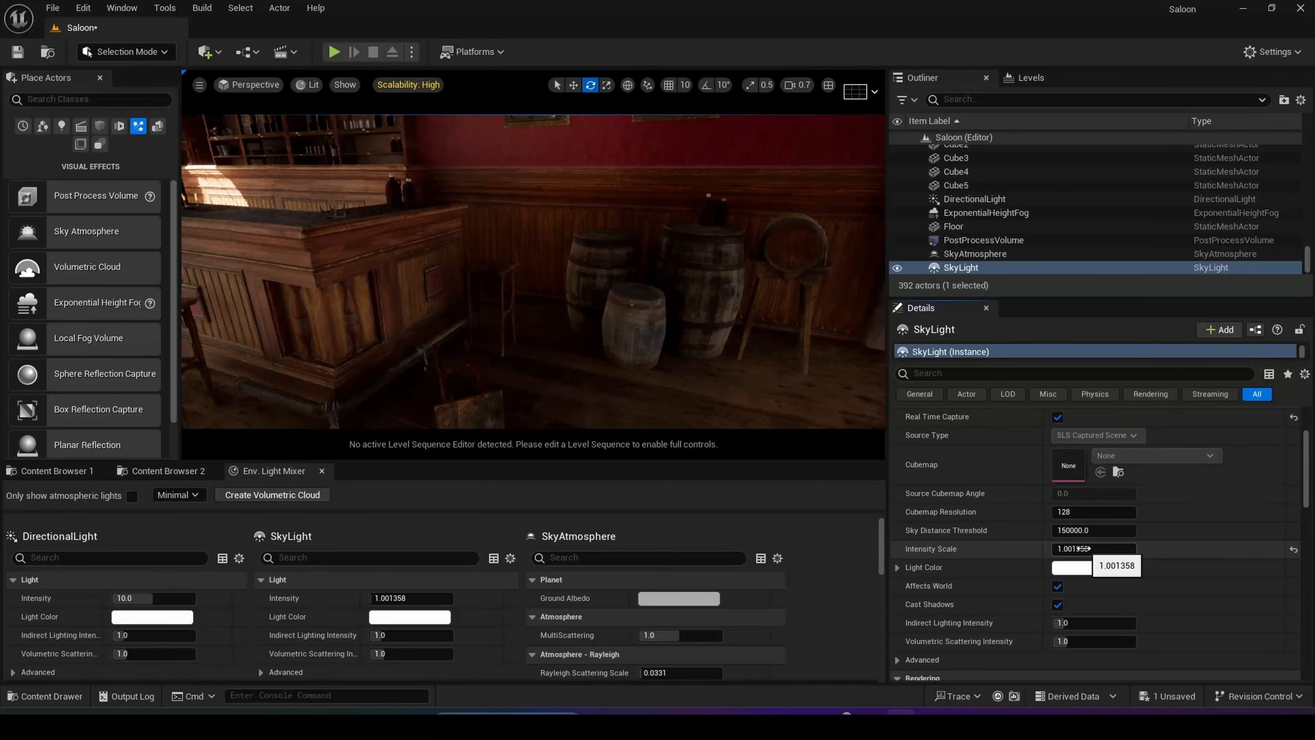
left_click(1078, 548)
mouse_move(591, 343)
right_mouse_down()
mouse_move(290, 337)
mouse_move(406, 337)
mouse_move(508, 399)
mouse_move(479, 391)
mouse_move(409, 326)
mouse_move(455, 285)
mouse_move(579, 326)
mouse_move(464, 322)
mouse_move(589, 341)
right_mouse_up()
key("w")
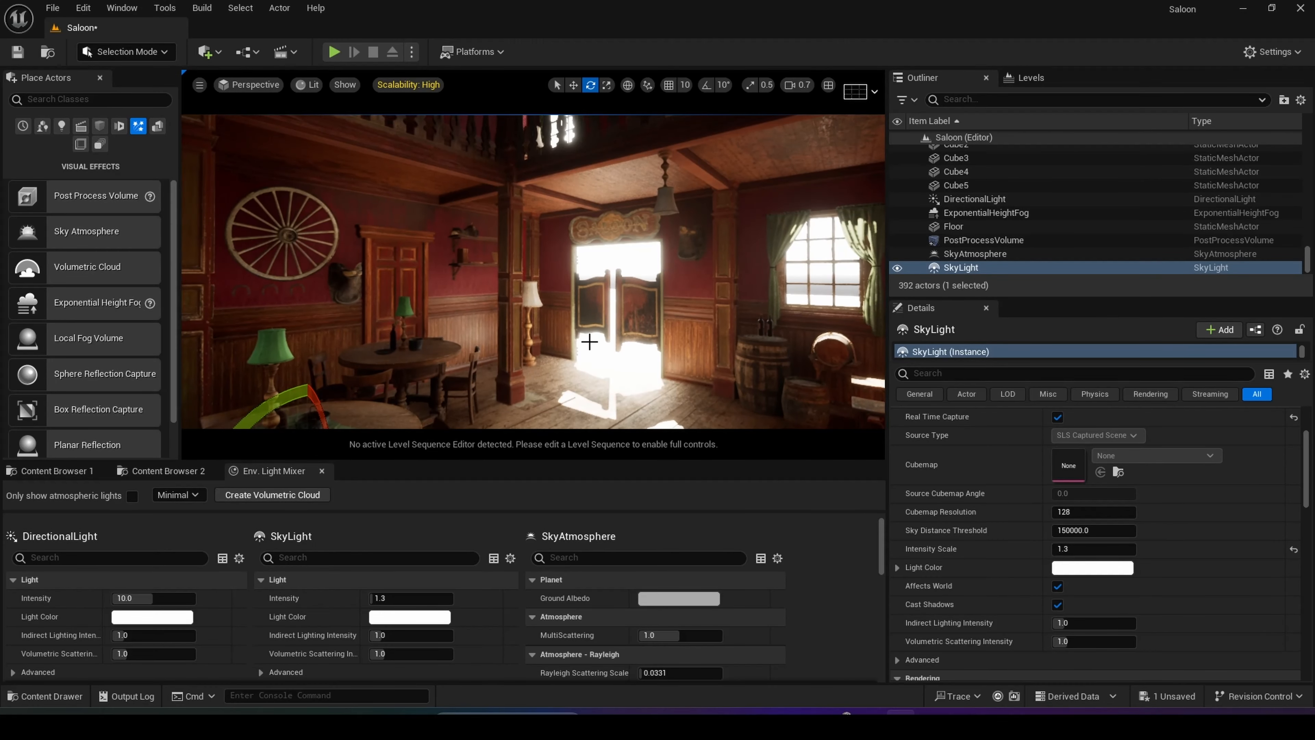
left_click_drag(888, 282, 962, 284)
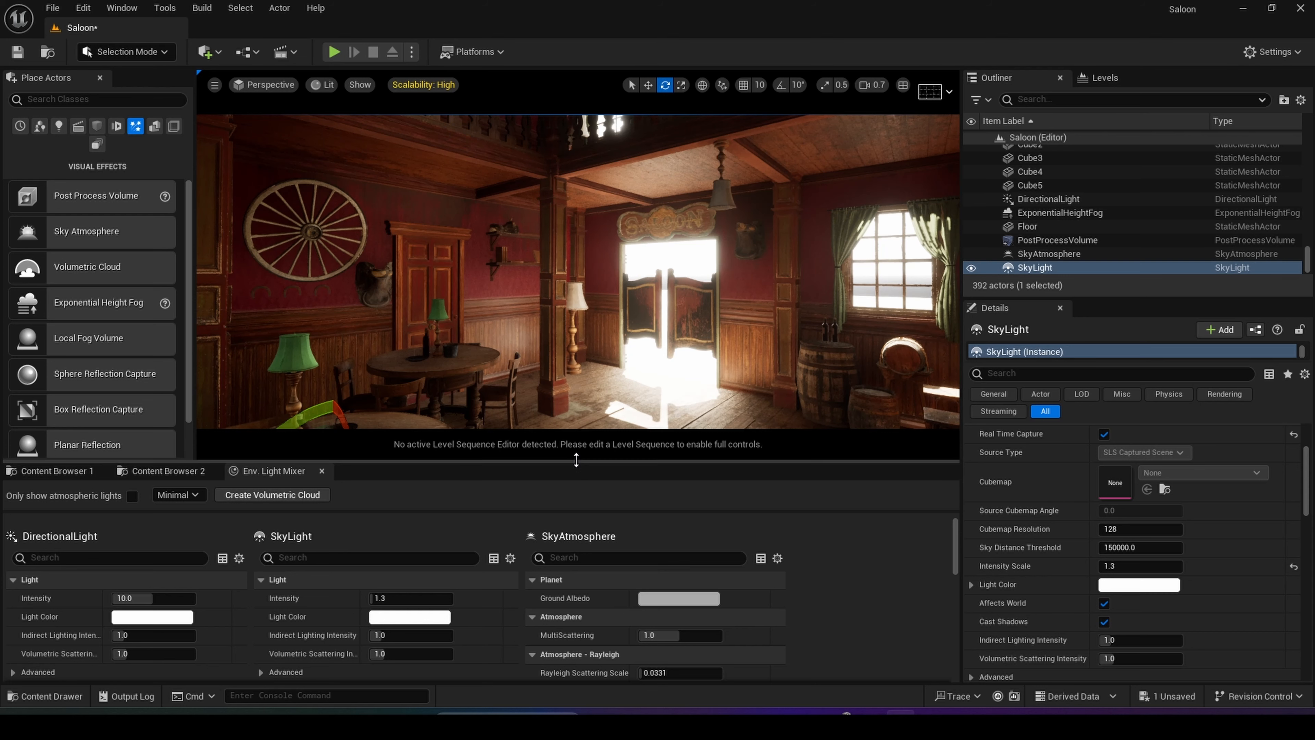
Enlarge the viewport and preview the saloon entrance in Path Tracing view mode, returning to Lit mode
left_click_drag(575, 459, 572, 521)
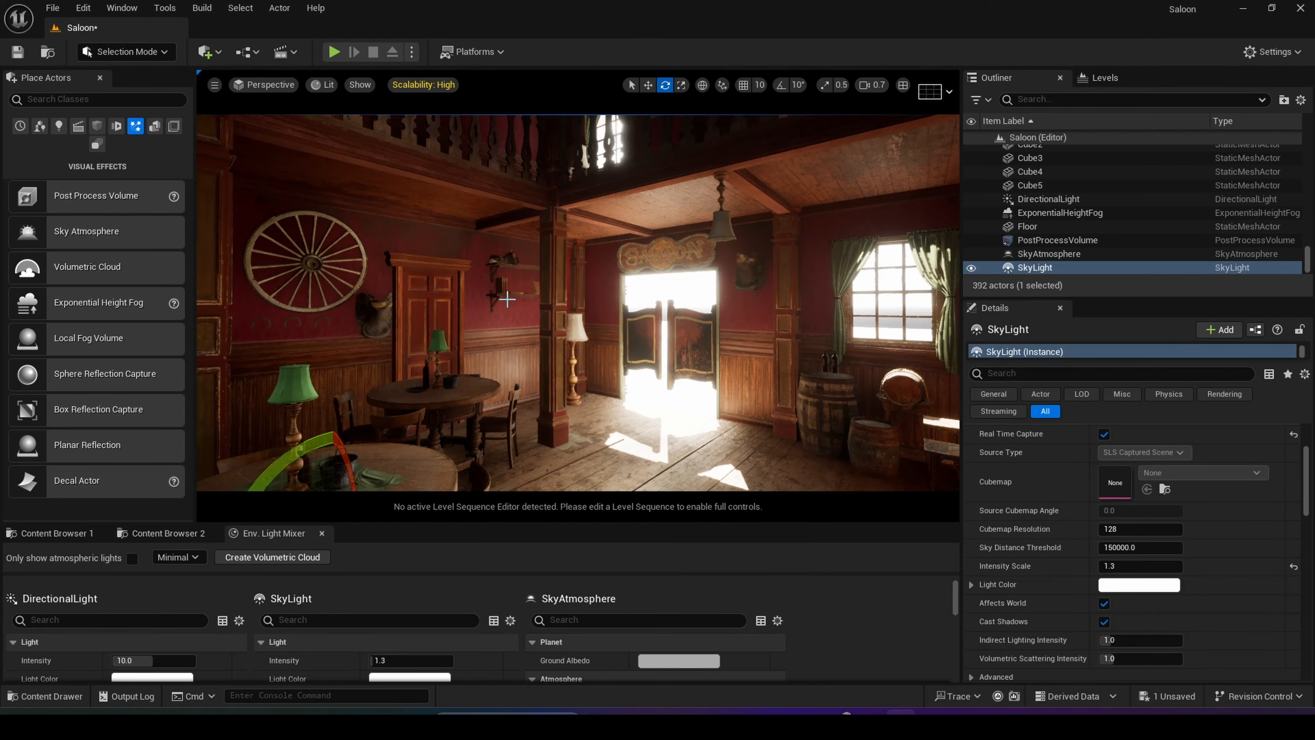
left_click(322, 85)
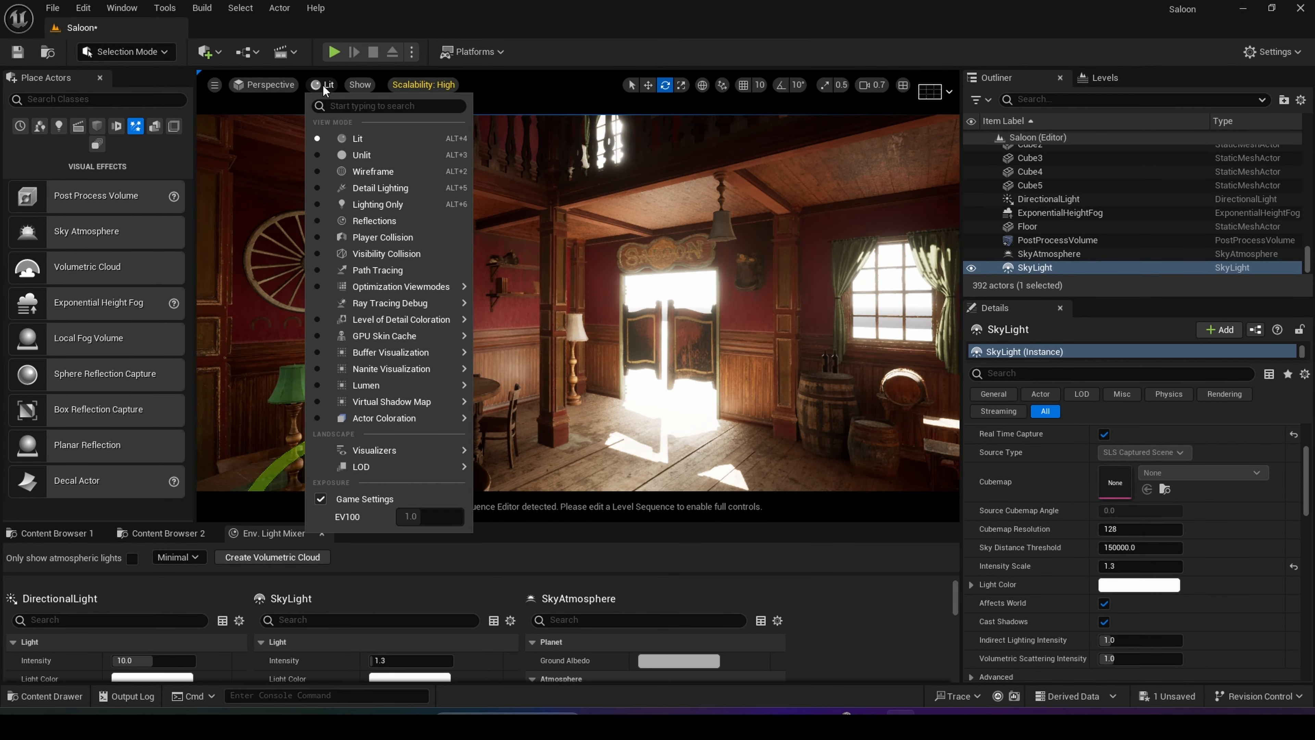
mouse_move(395, 357)
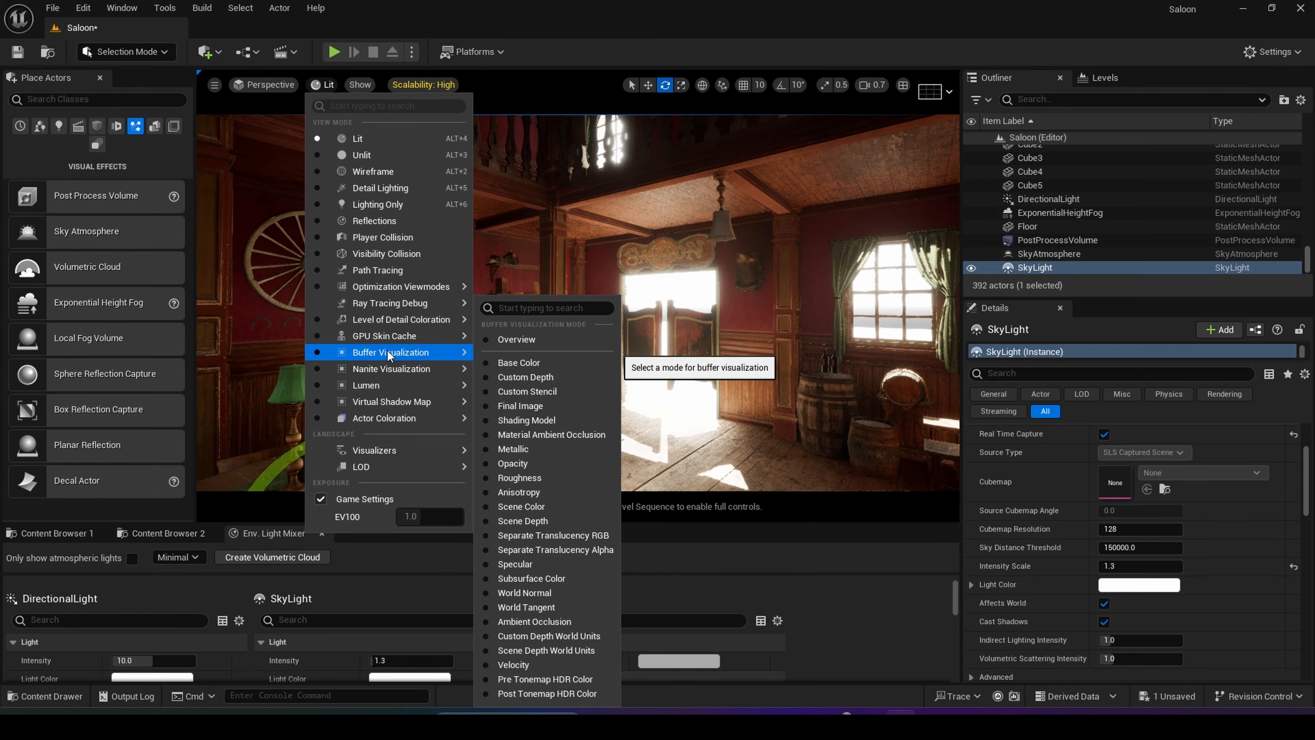
mouse_move(390, 319)
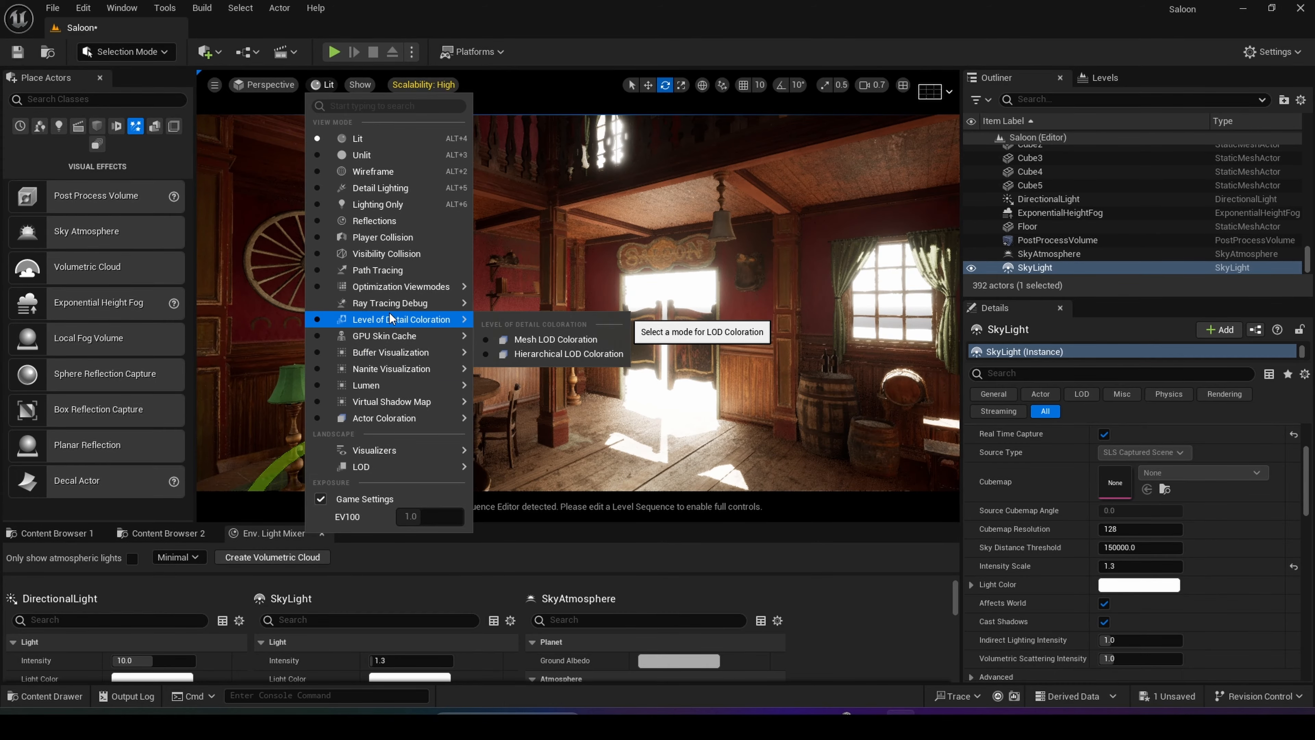
left_click(374, 270)
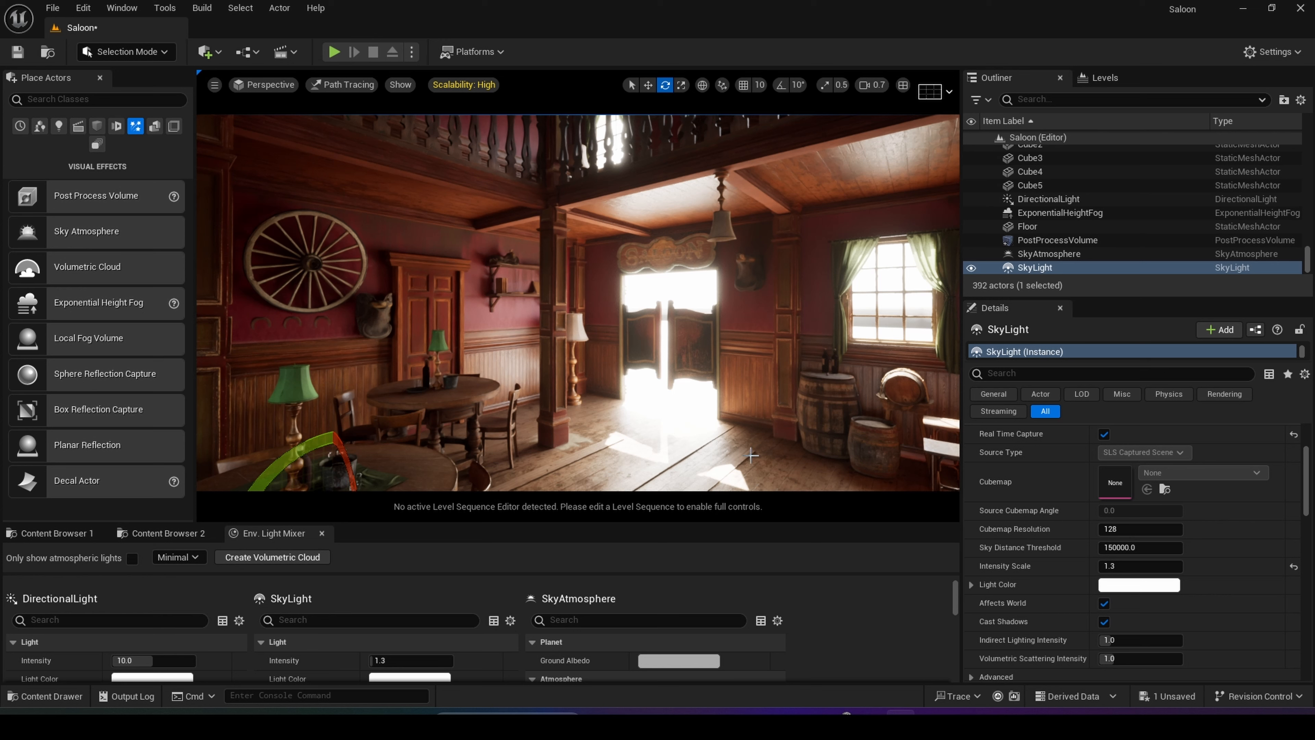
left_click(360, 84)
left_click(367, 140)
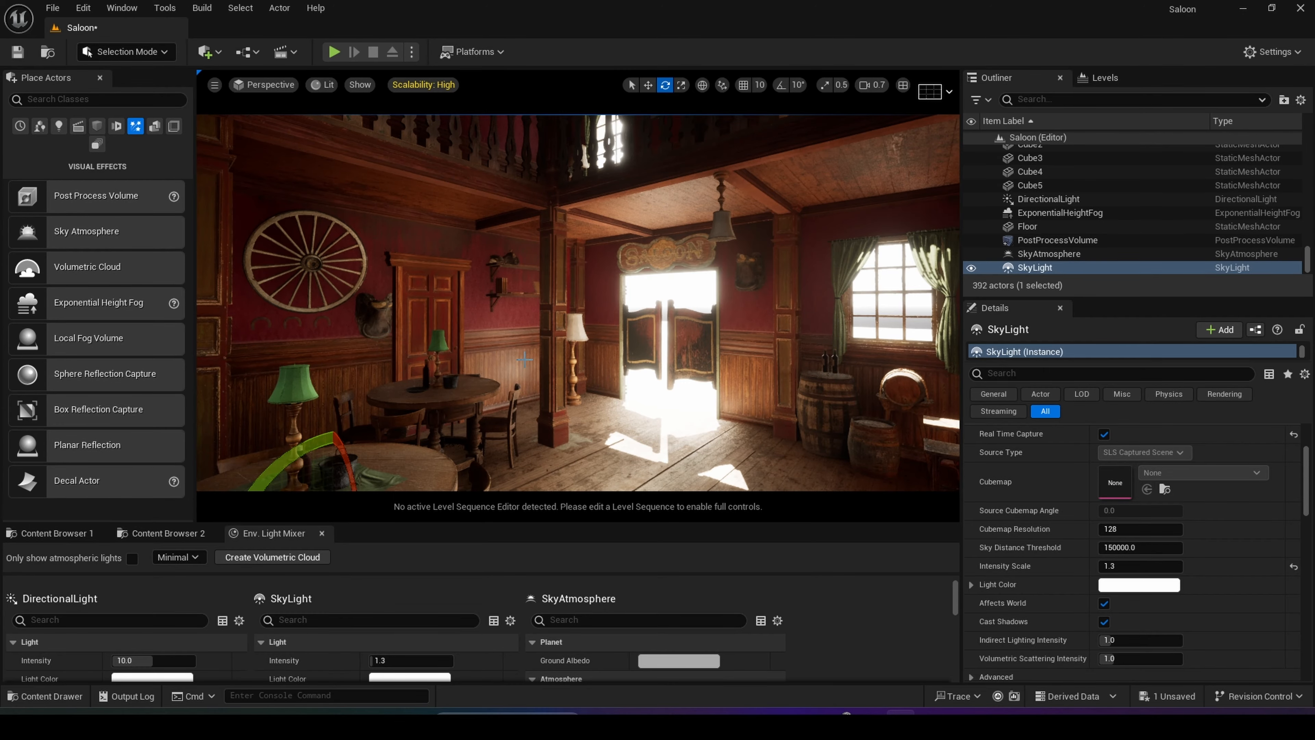
Place a rect light above the barrel with the two bottles beside the entrance window
right_click_drag(754, 342, 598, 289)
key("w")
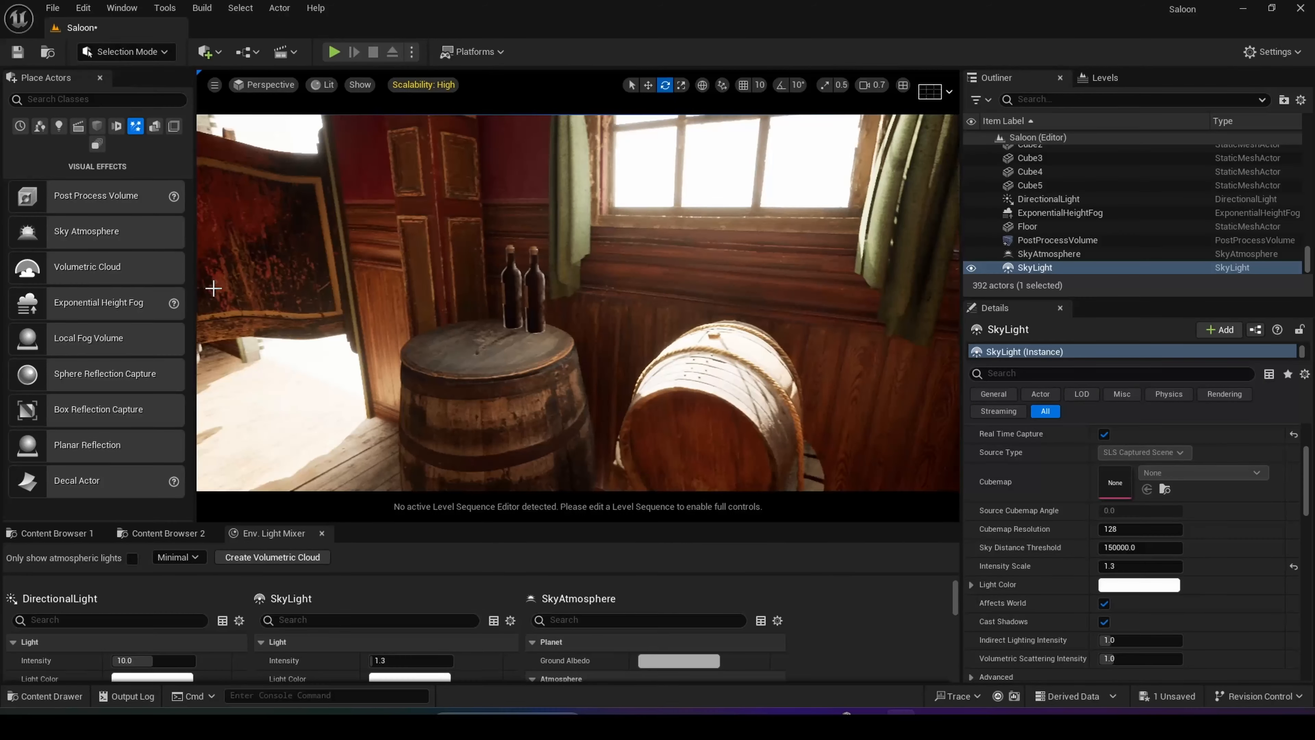
left_click(59, 126)
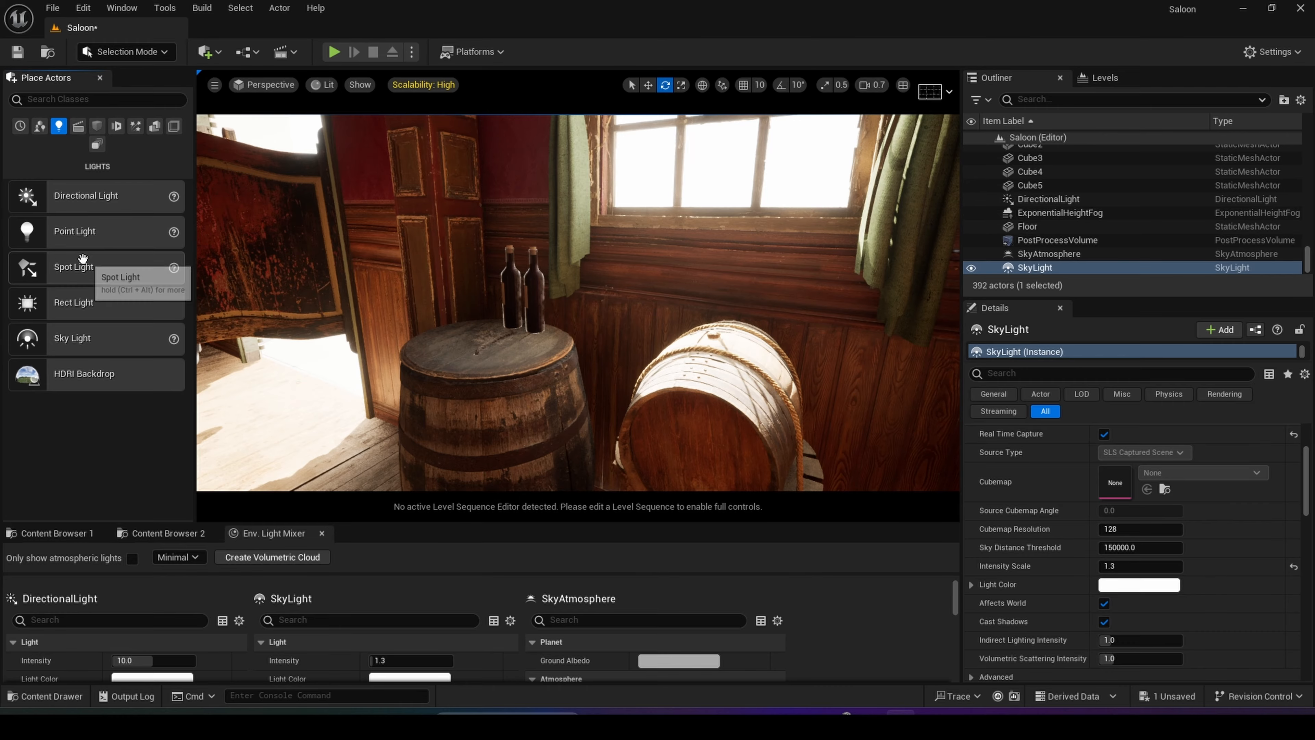
left_click_drag(74, 303, 482, 357)
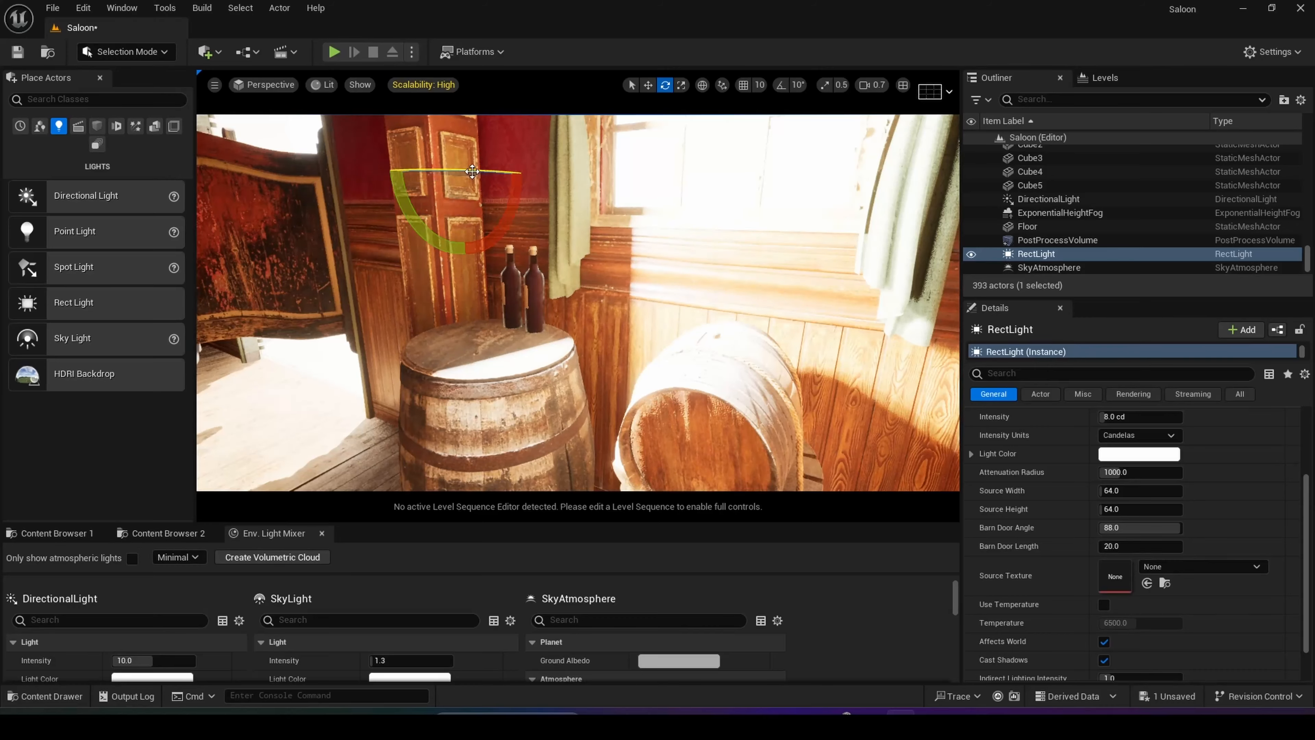
Undo the rect light's free rotation, rotate it with 10° snapping to face the room, and move it back to the window wall
key("ctrl+z")
left_click(780, 84)
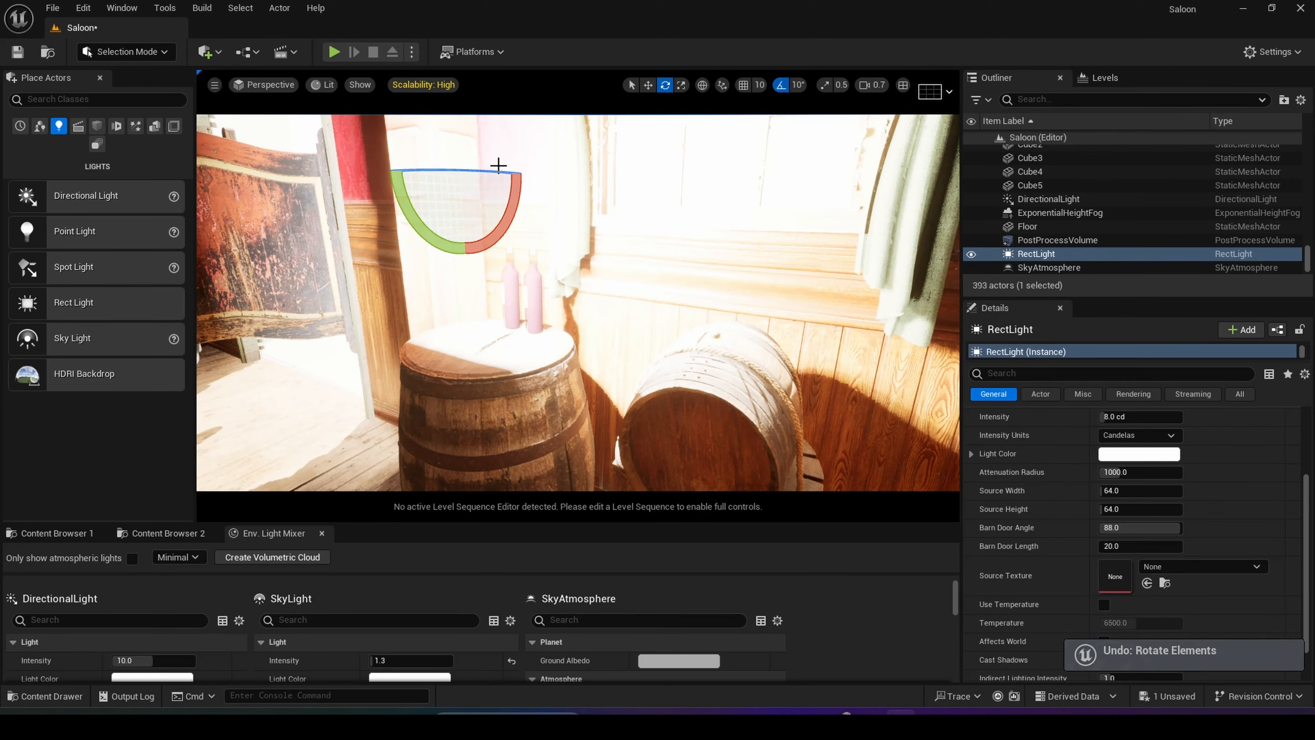
left_click_drag(494, 170, 534, 185)
right_click_drag(524, 240, 383, 241)
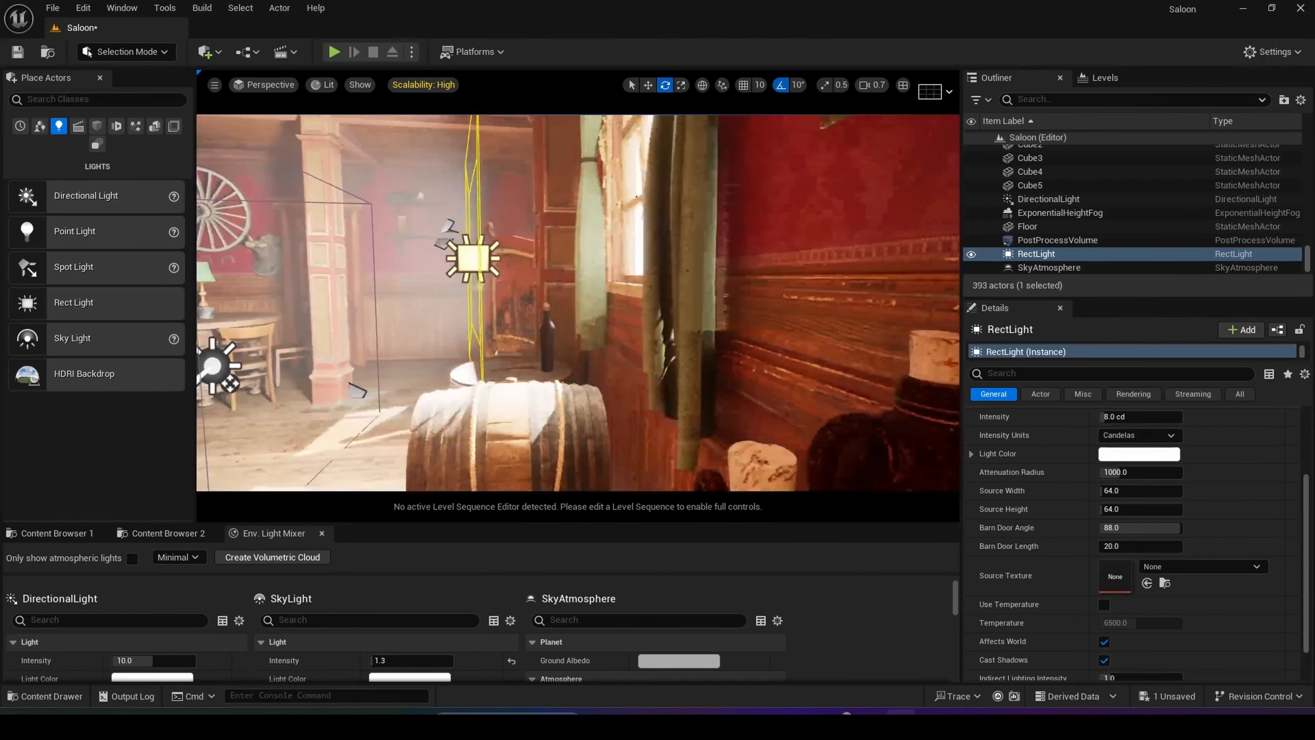
key("w")
left_click_drag(495, 297, 702, 294)
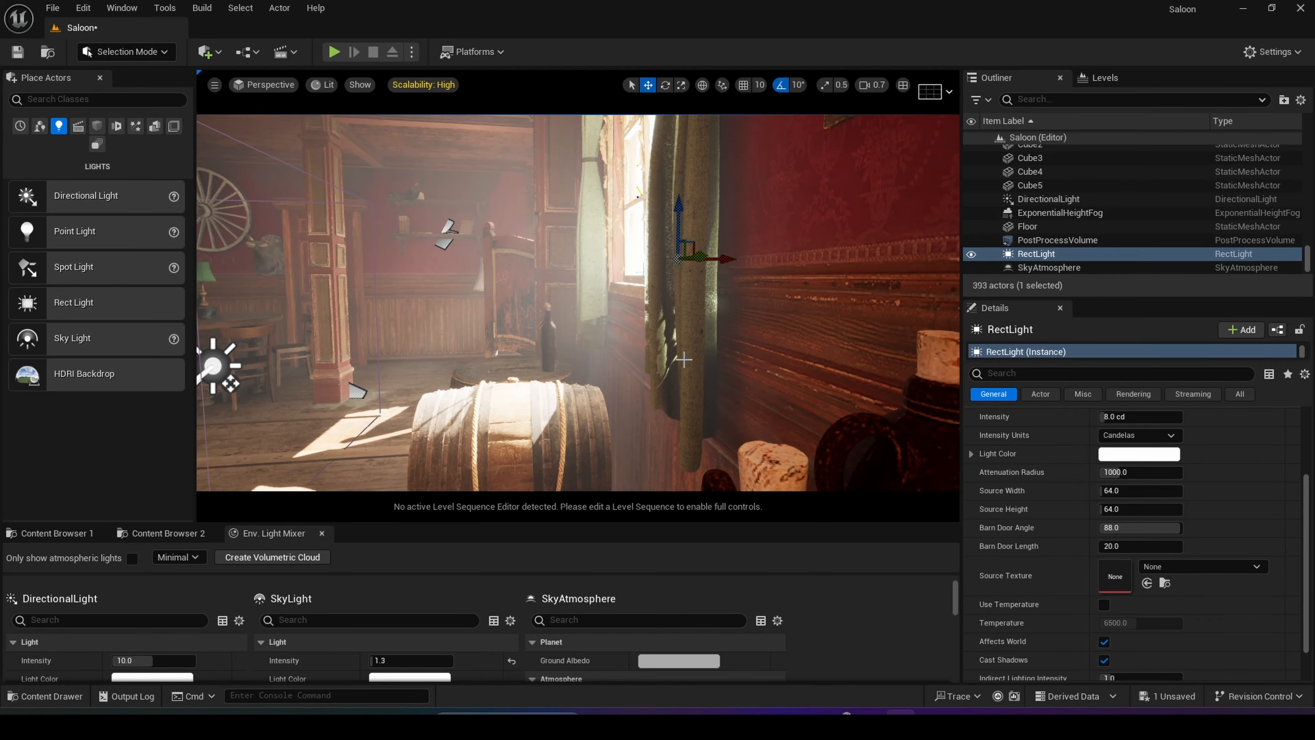
Set the rect light's Z rotation to 180°
right_click_drag(684, 359, 777, 358)
scroll(1225, 521, "up", 4)
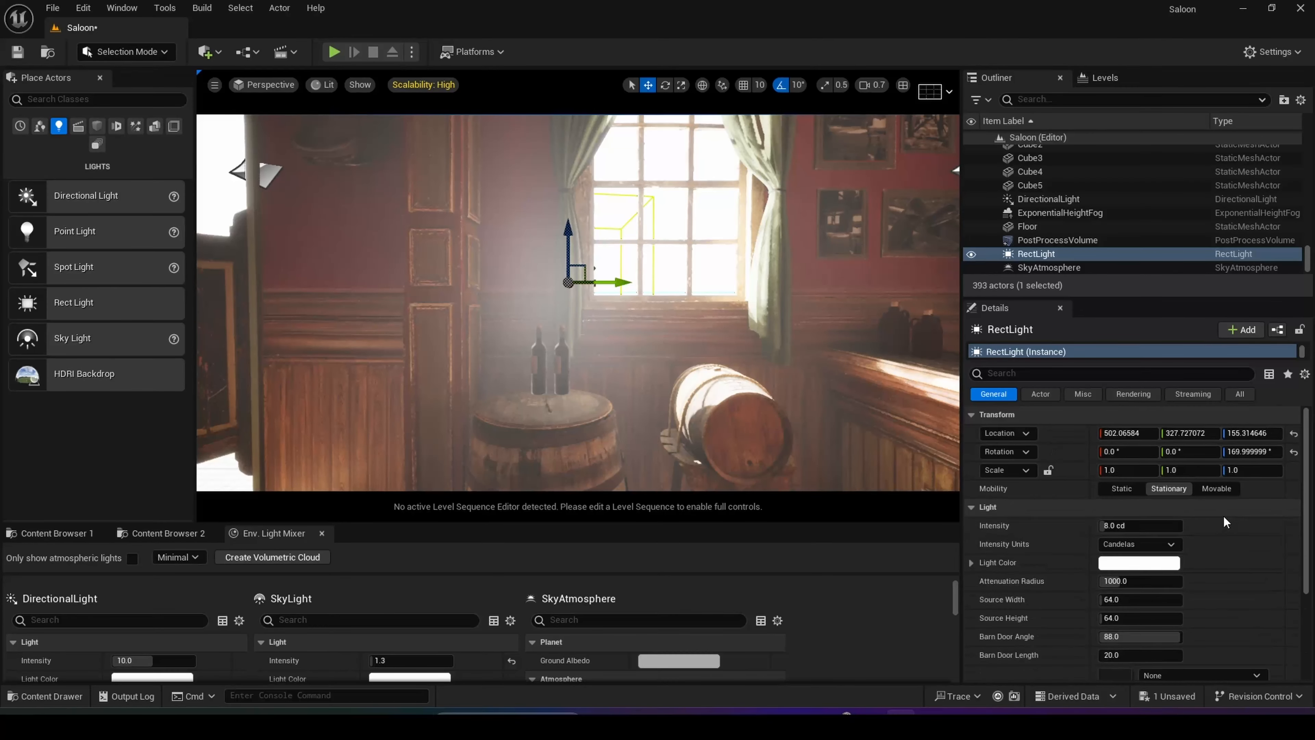
left_click(1238, 451)
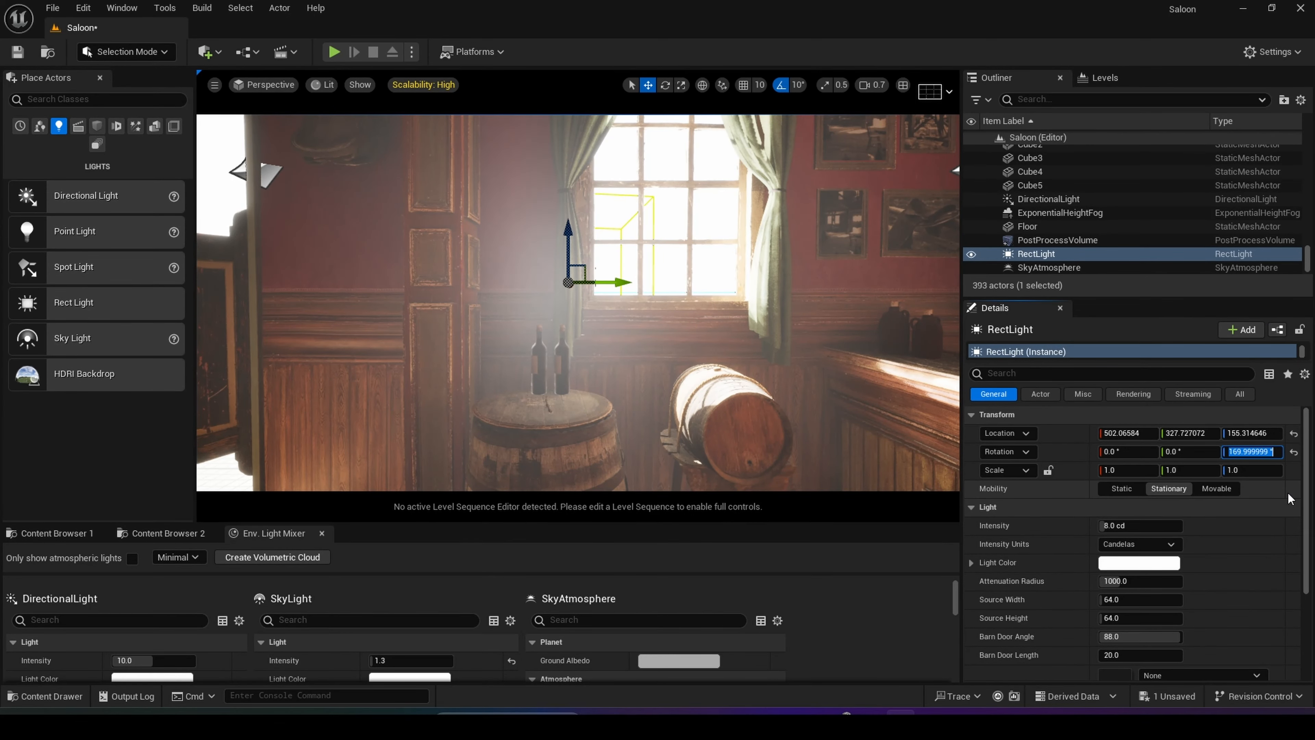
type("180")
key("Return")
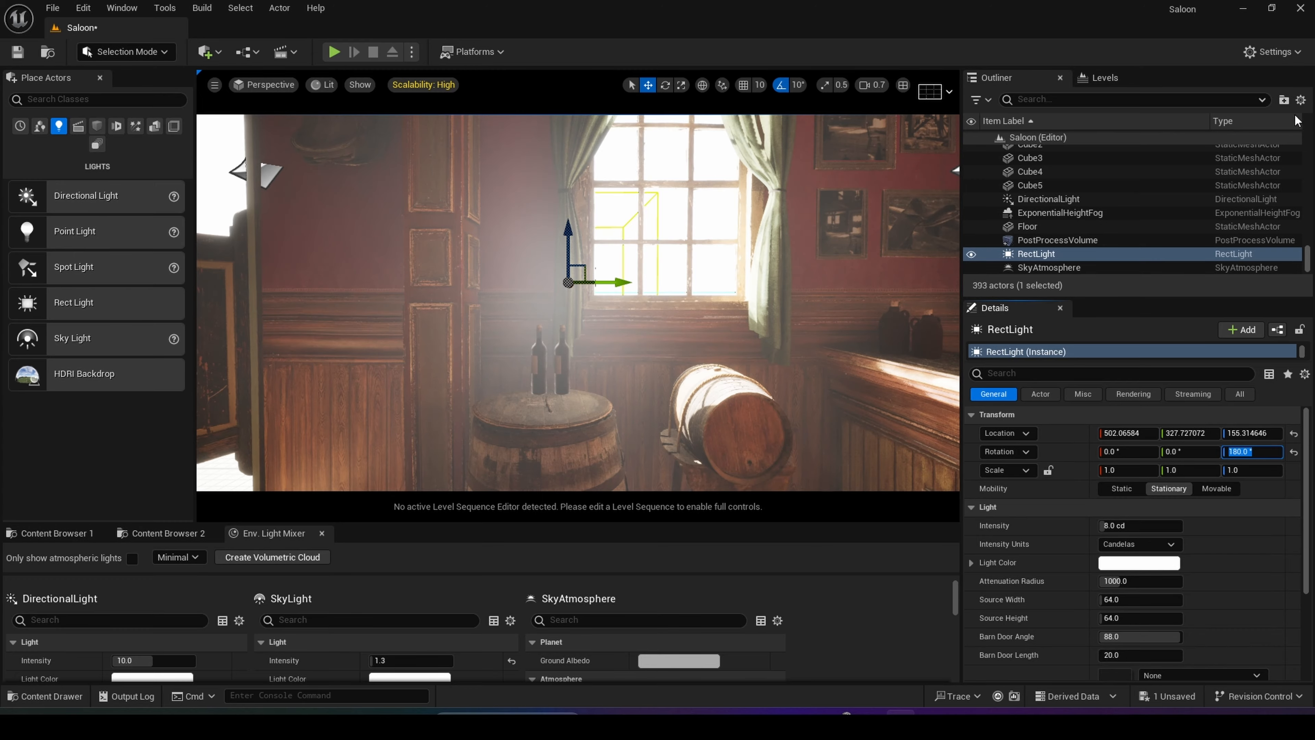
Centre the rect light on the window beside the entrance, at about Y 377.3 and Z 197.6
key("s")
mouse_move(711, 370)
right_mouse_down()
mouse_move(741, 371)
mouse_move(714, 371)
right_mouse_up()
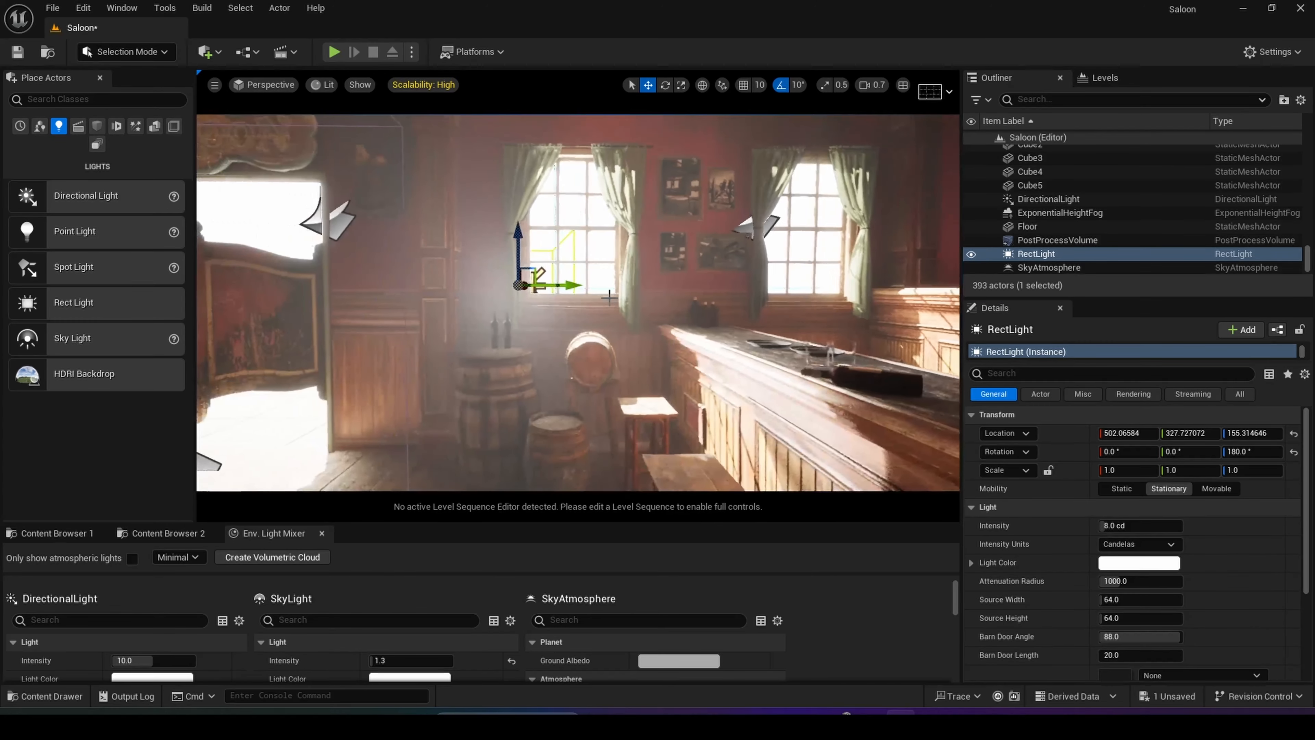
left_click_drag(573, 286, 624, 286)
key("w")
right_click_drag(576, 233, 566, 232)
key("f")
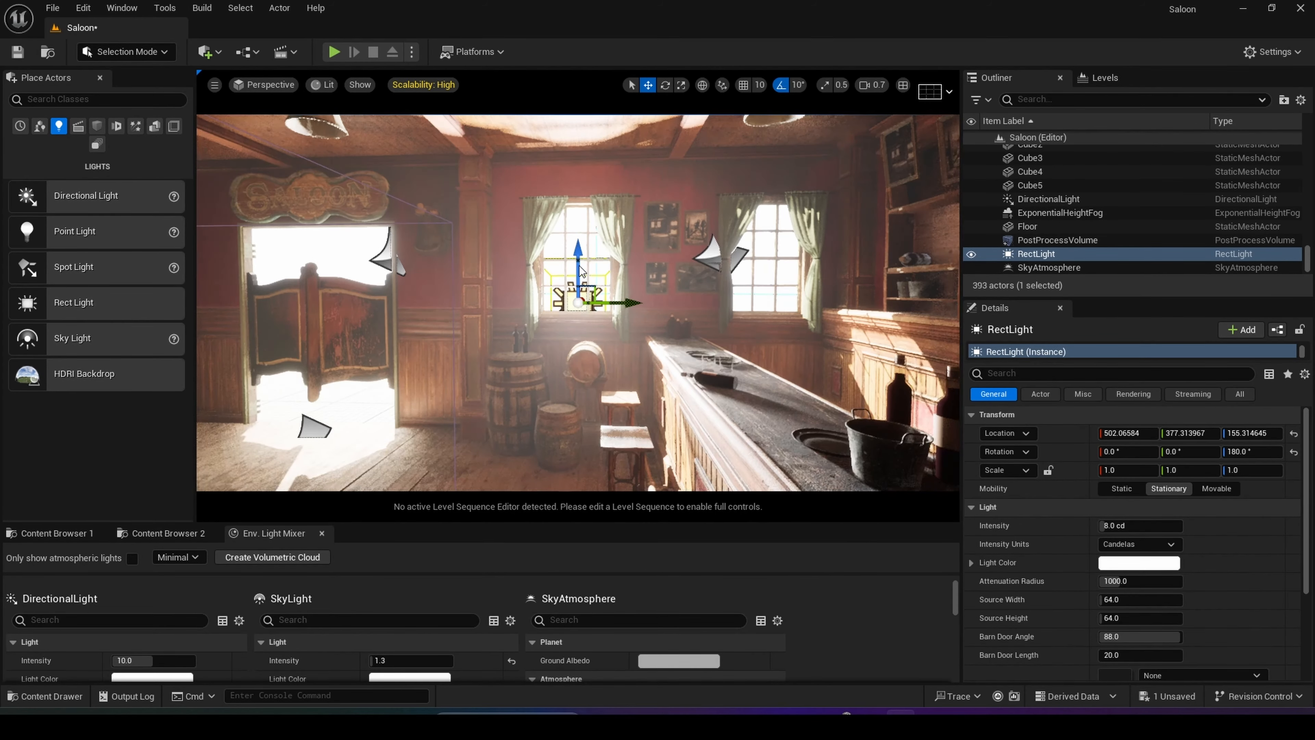
left_click_drag(577, 252, 577, 220)
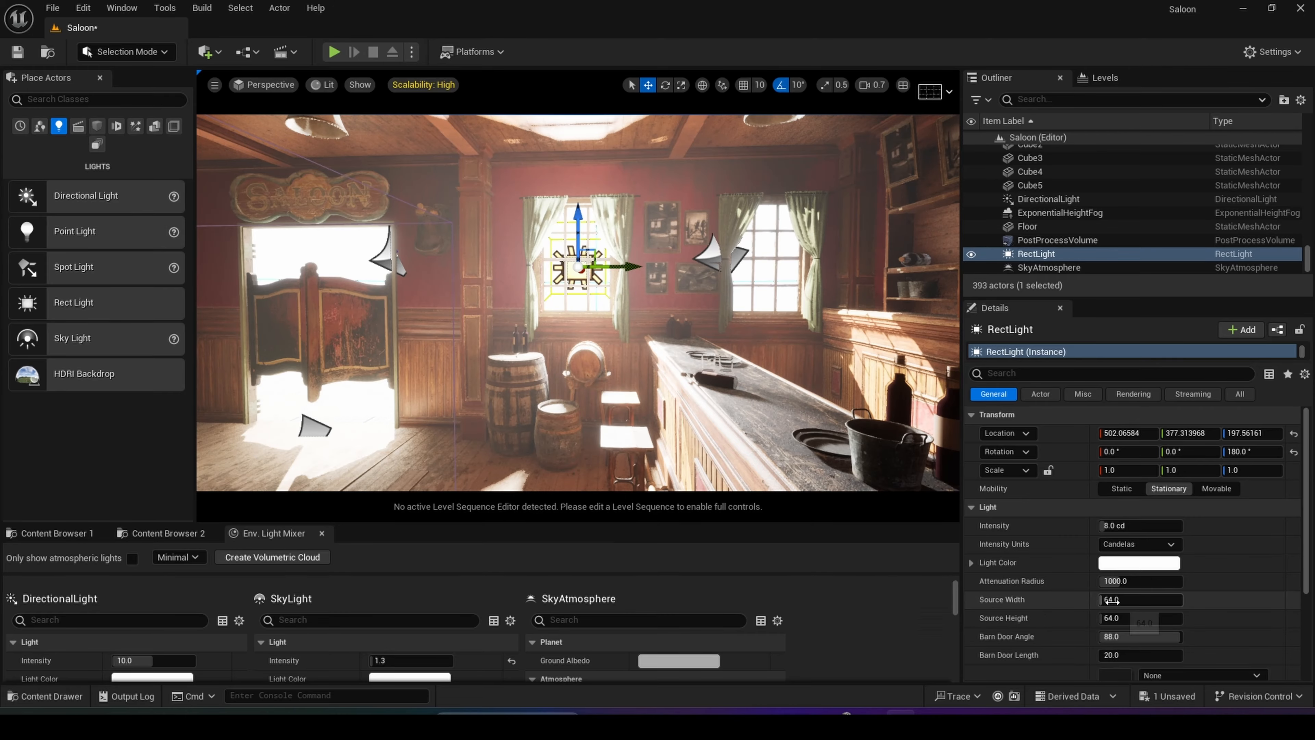
Try a Source Width of 312 on the rect light and move it outward through the window to about X 515.4
left_click_drag(1112, 599, 1170, 600)
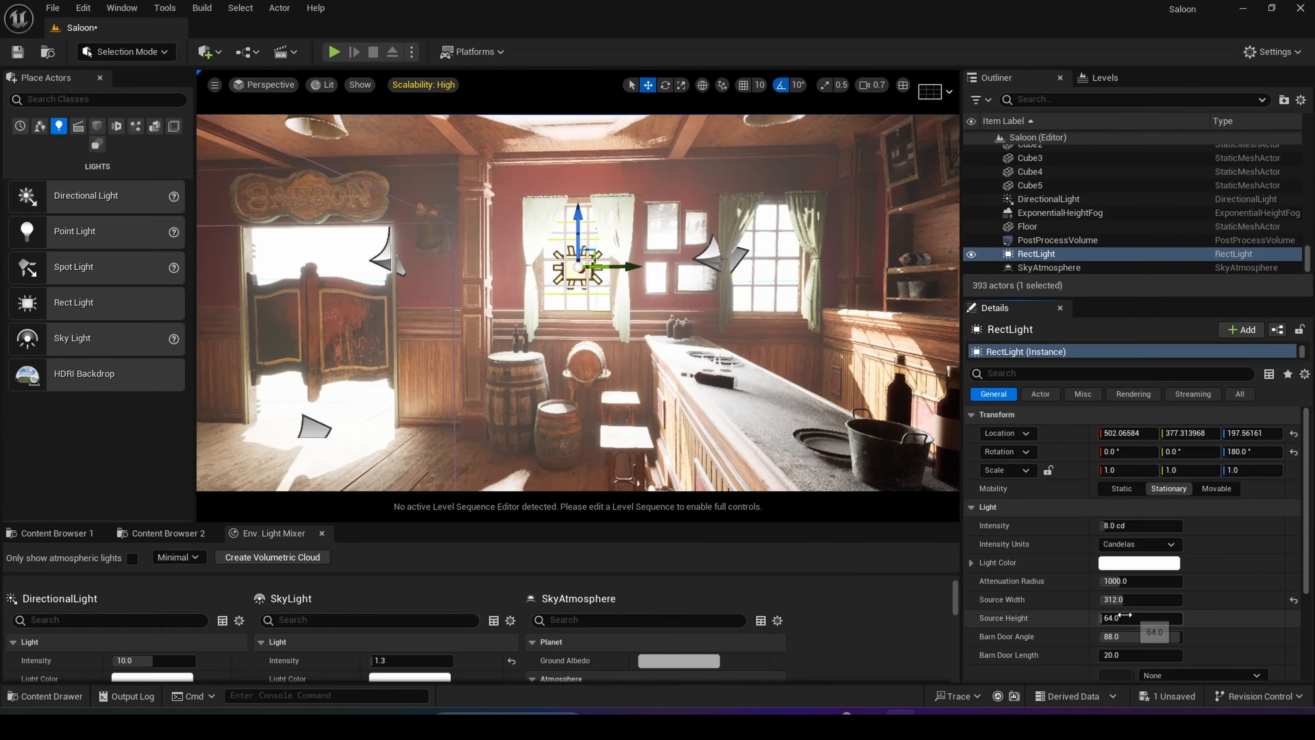
key("f")
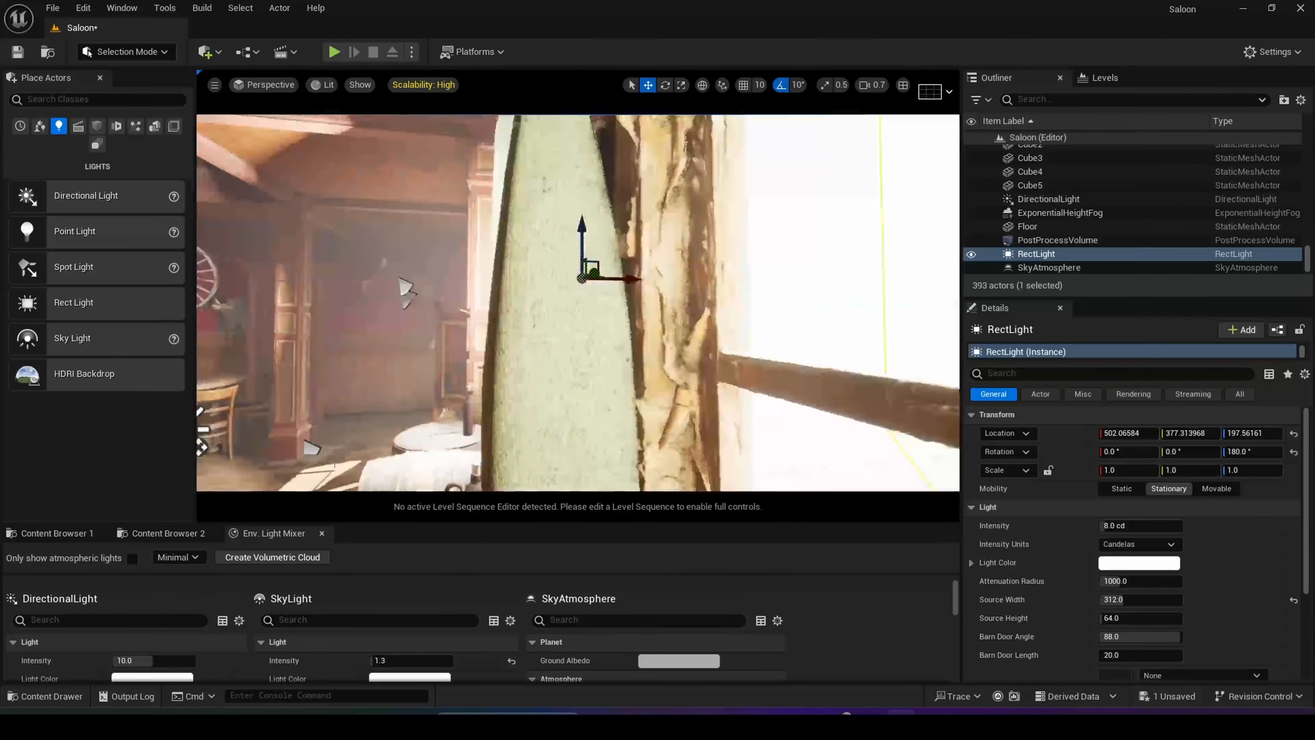
left_click_drag(621, 298, 644, 298)
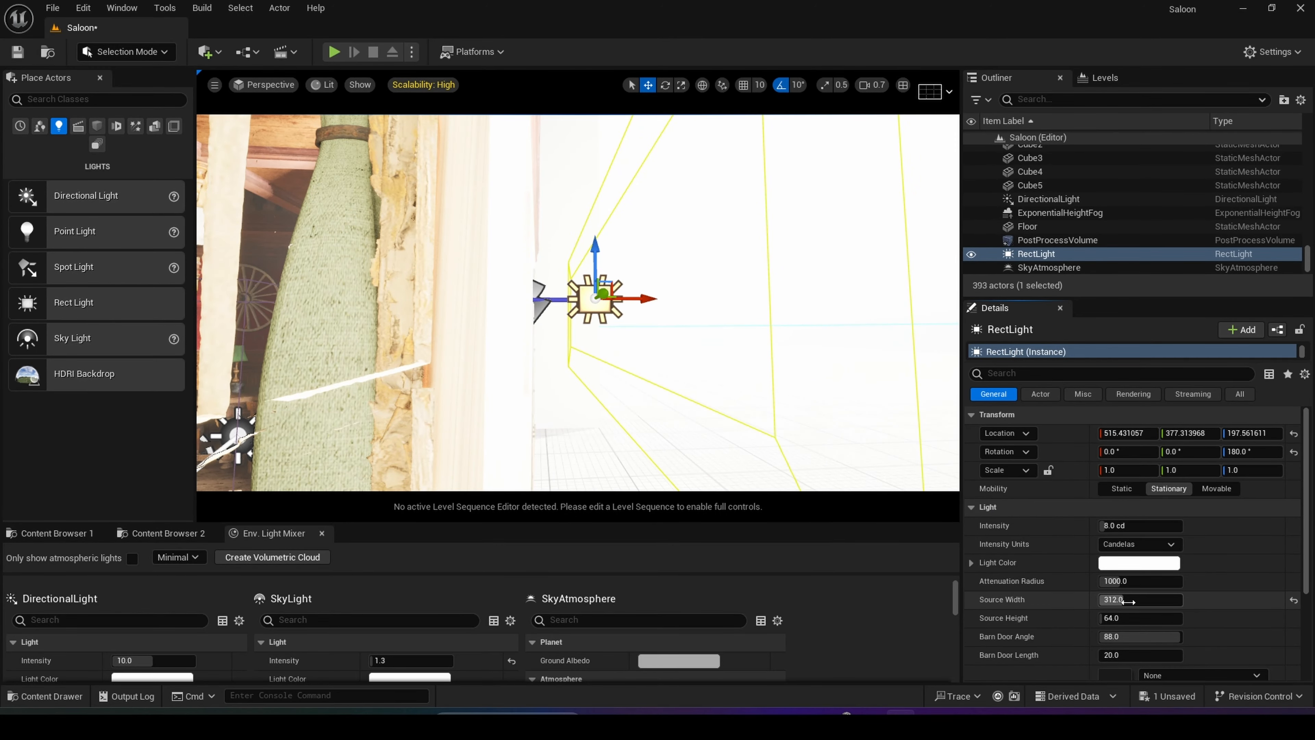
Fit the rect light to the window opening with Source Width 88 and Source Height 160
mouse_move(1122, 600)
left_mouse_down()
mouse_move(1102, 600)
mouse_move(1137, 618)
left_mouse_up()
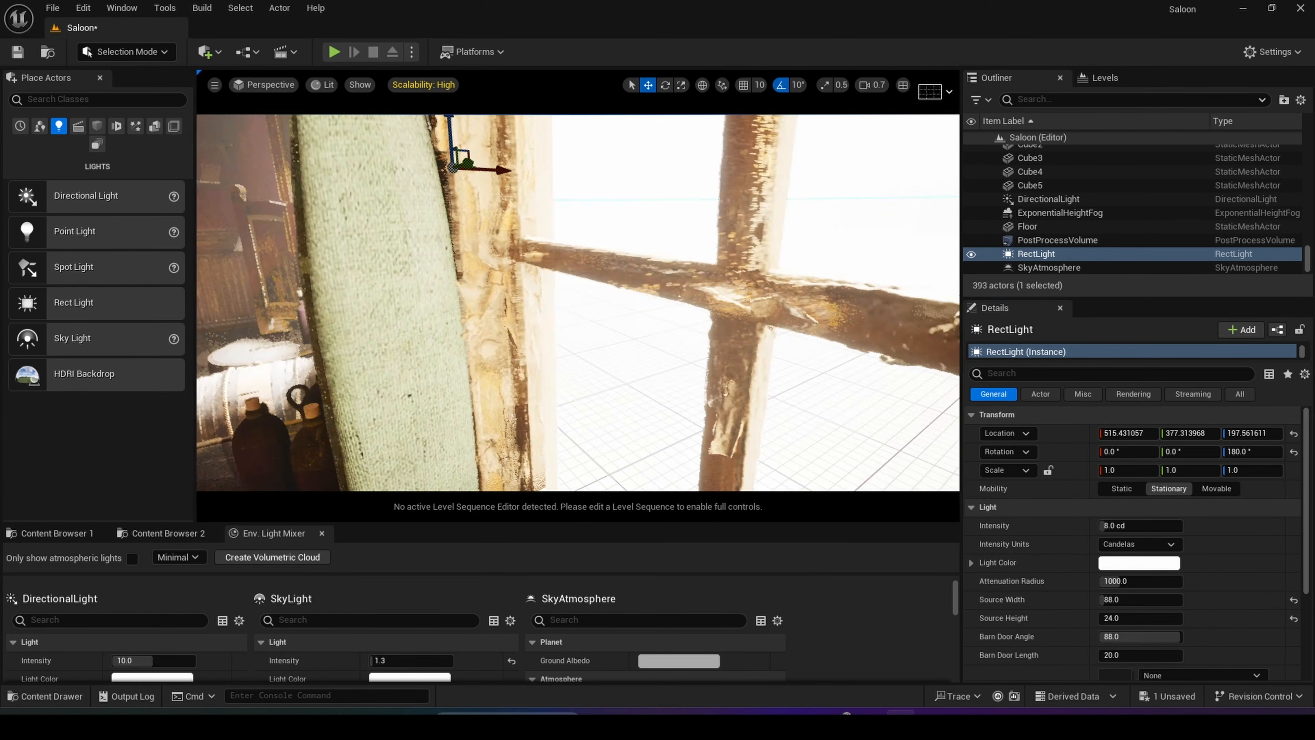
key("s")
right_click_drag(631, 332, 678, 325)
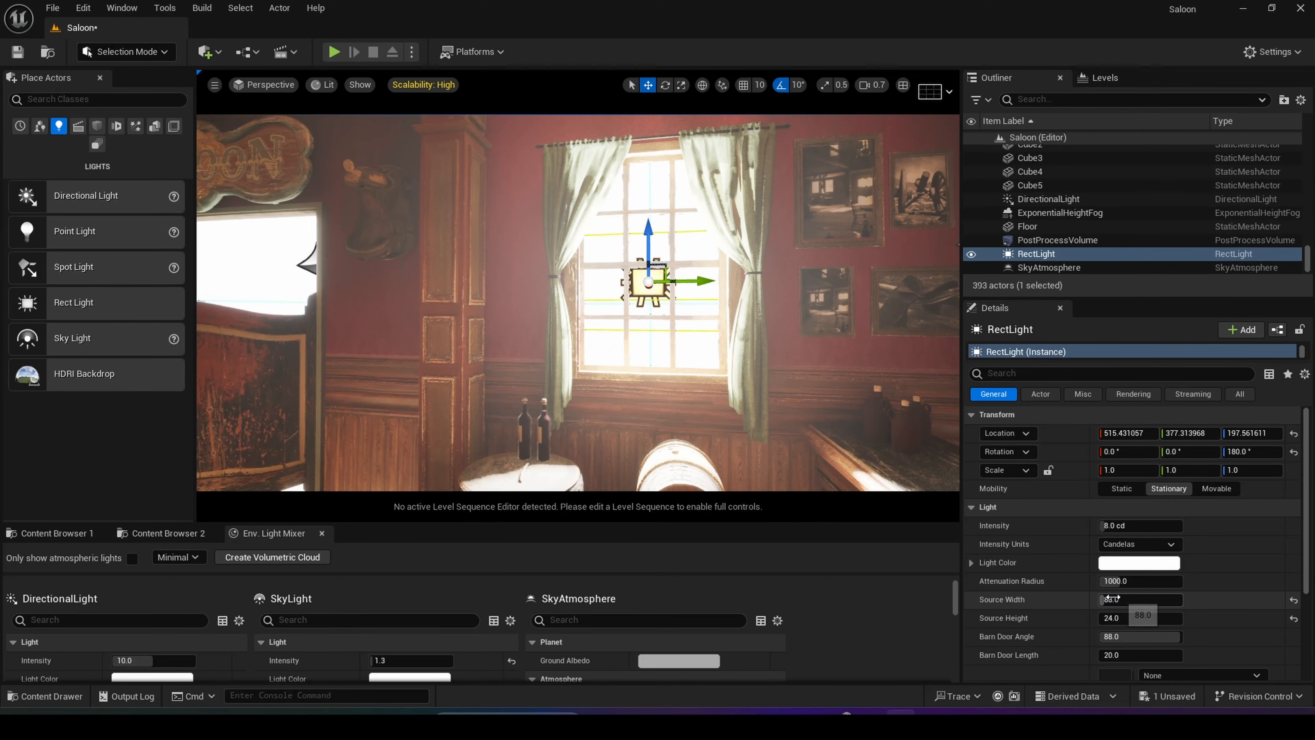
left_click(1113, 617)
type("160.0")
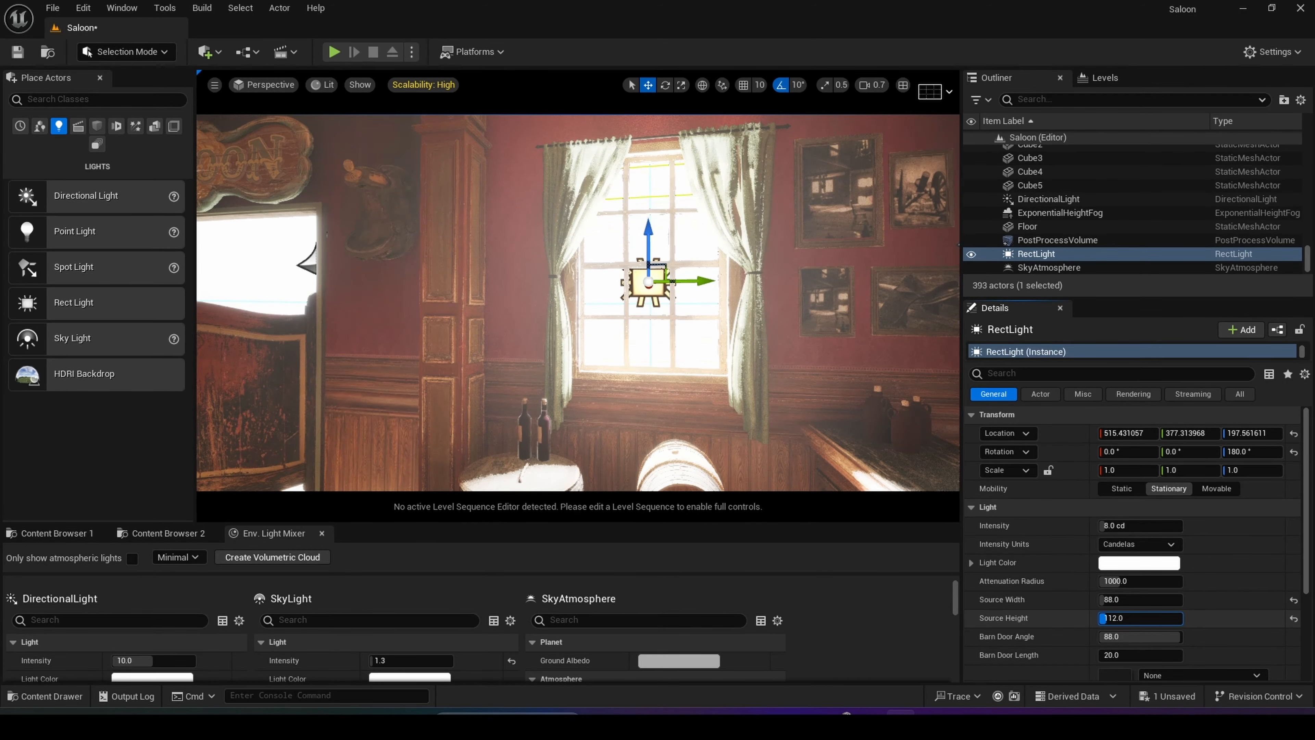
Try a rect light Intensity of 5, then set it to 2 cd
key("s")
right_click_drag(751, 362, 699, 327)
key("w")
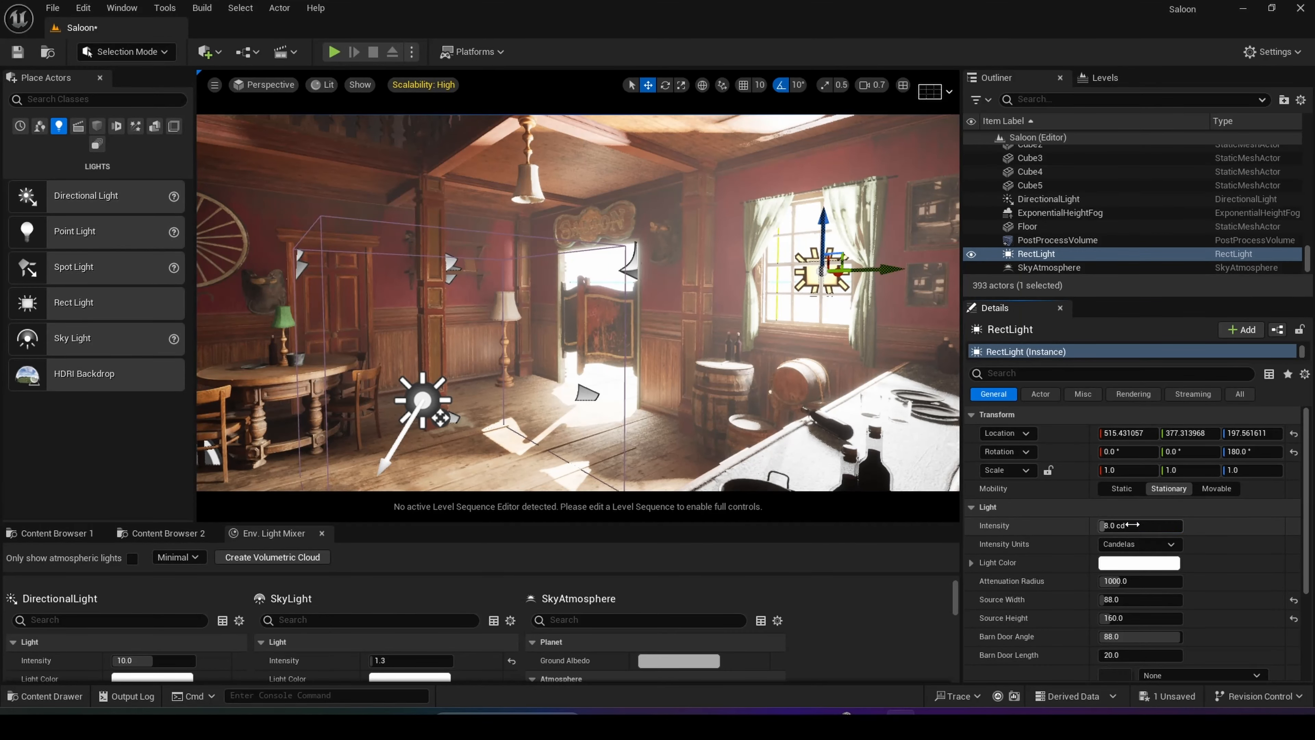
left_click(1131, 525)
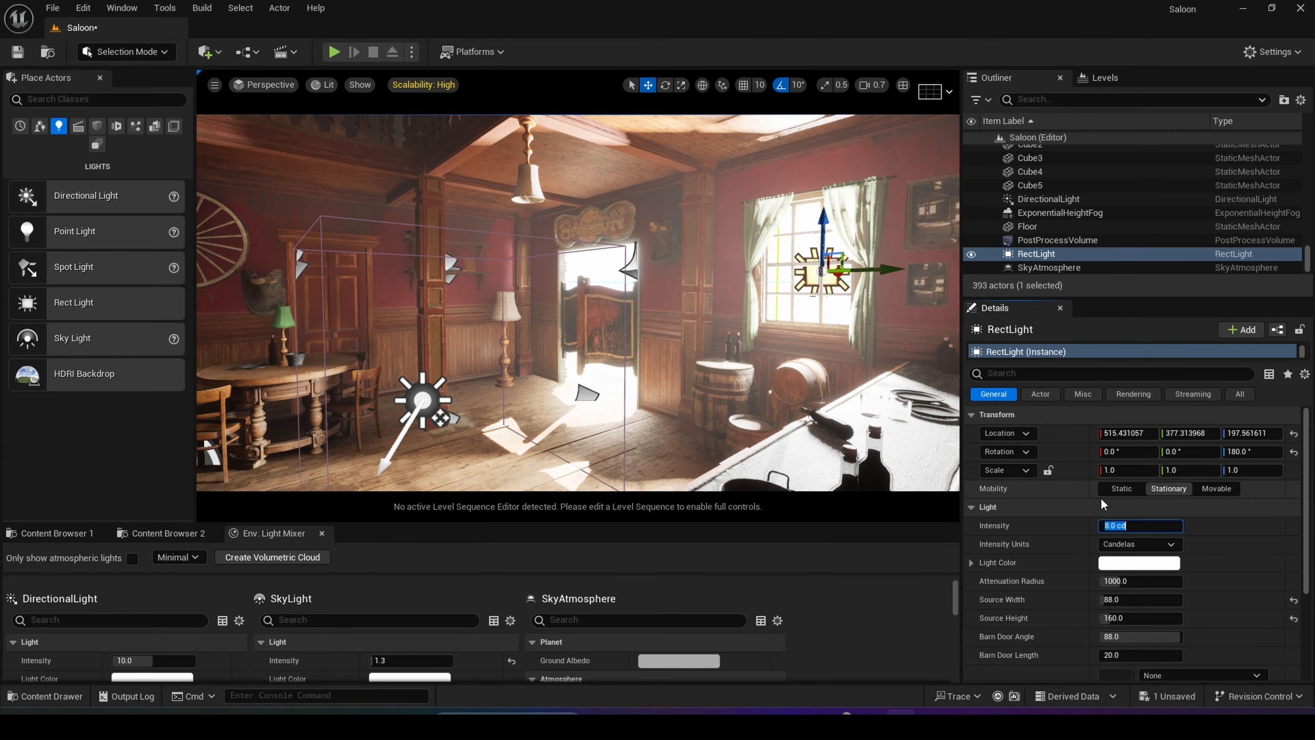
type("5")
key("Return")
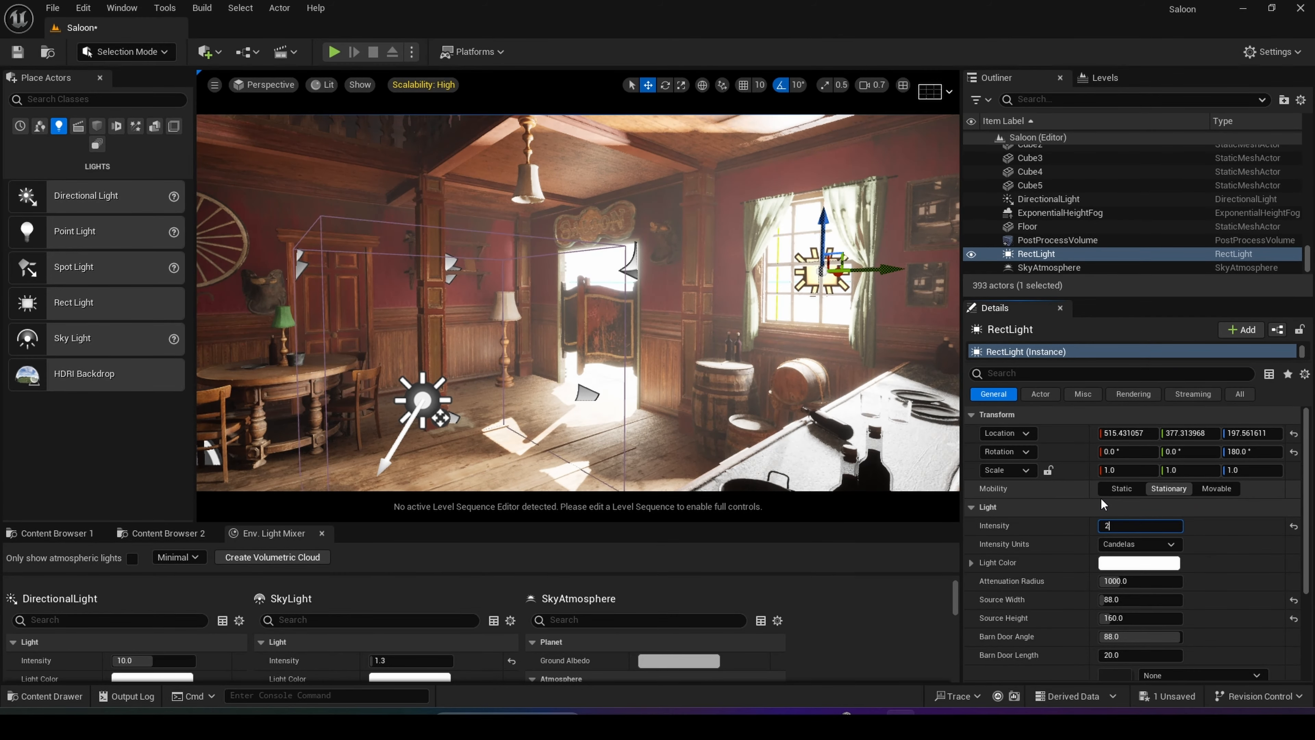
type("2")
key("Return")
Hide and unhide the rect light to compare its effect on the ceiling above the window
key("s")
right_click_drag(717, 157, 685, 119)
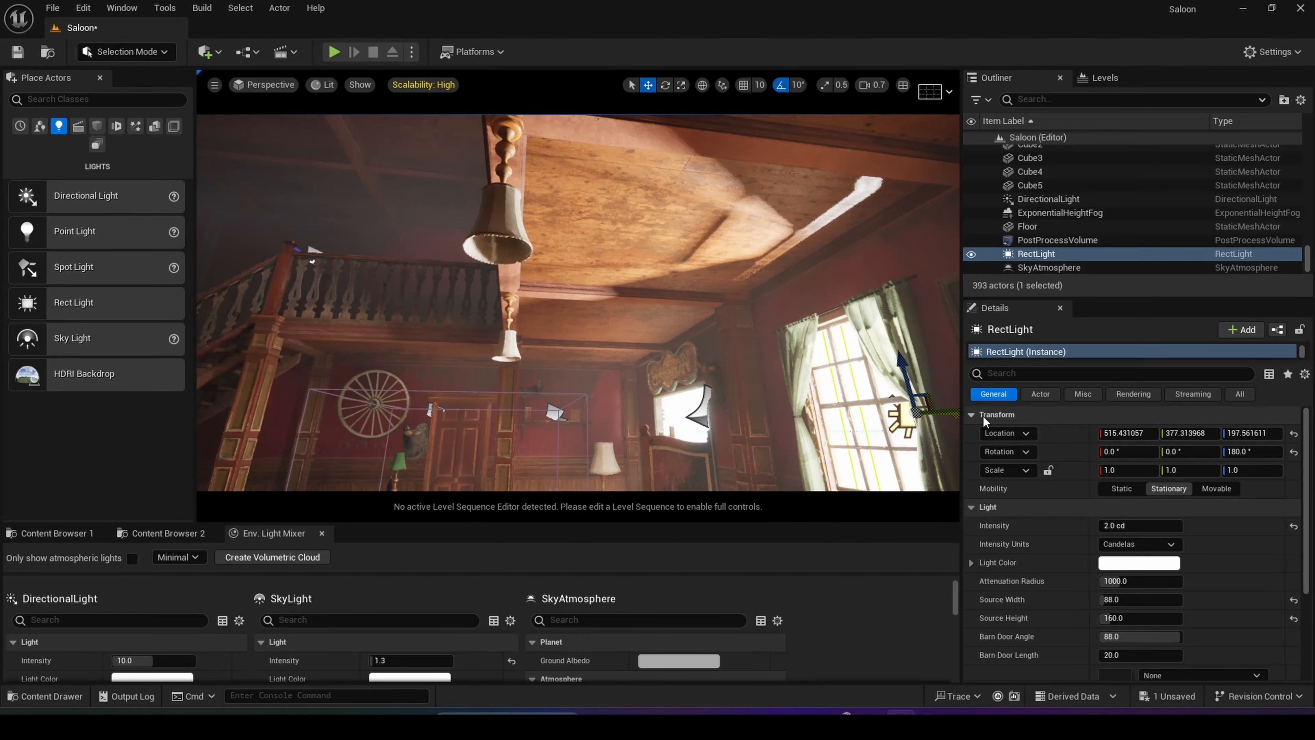
left_click(971, 254)
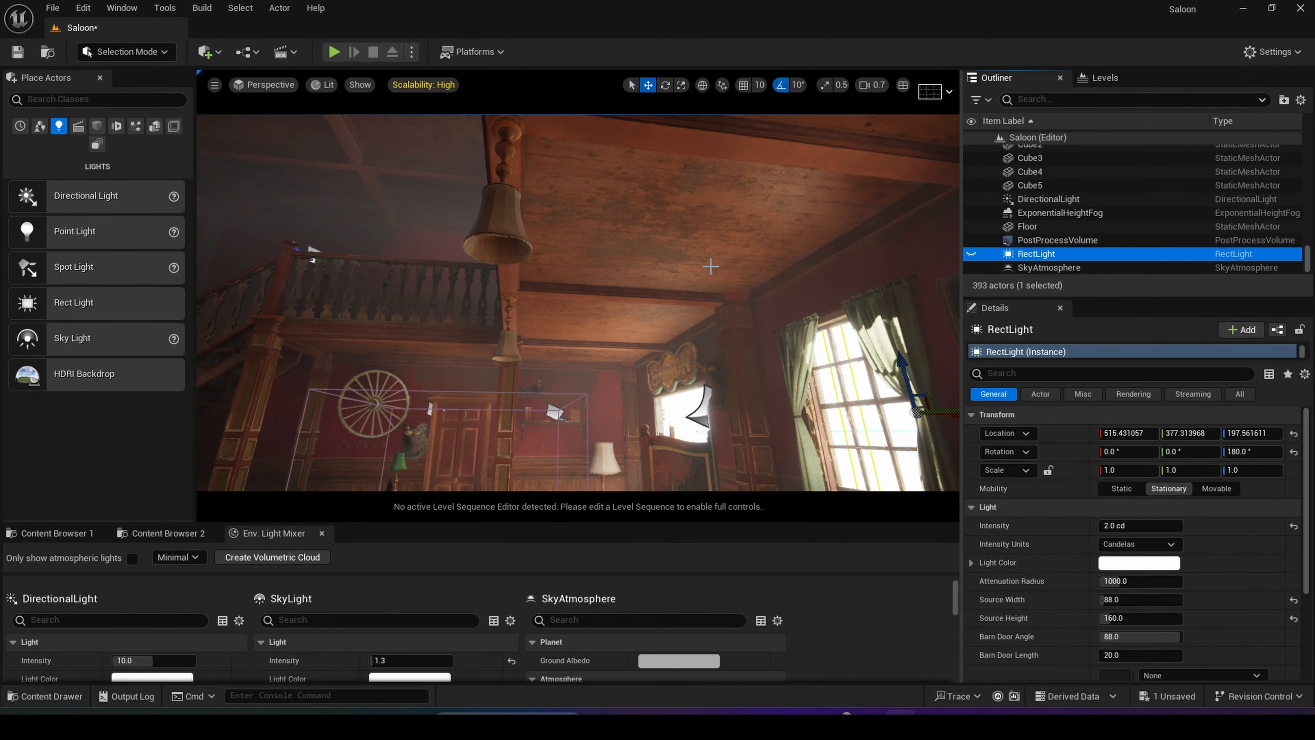
key("d")
right_click_drag(693, 226, 673, 218)
right_click_drag(606, 385, 600, 348)
key("w")
key("s")
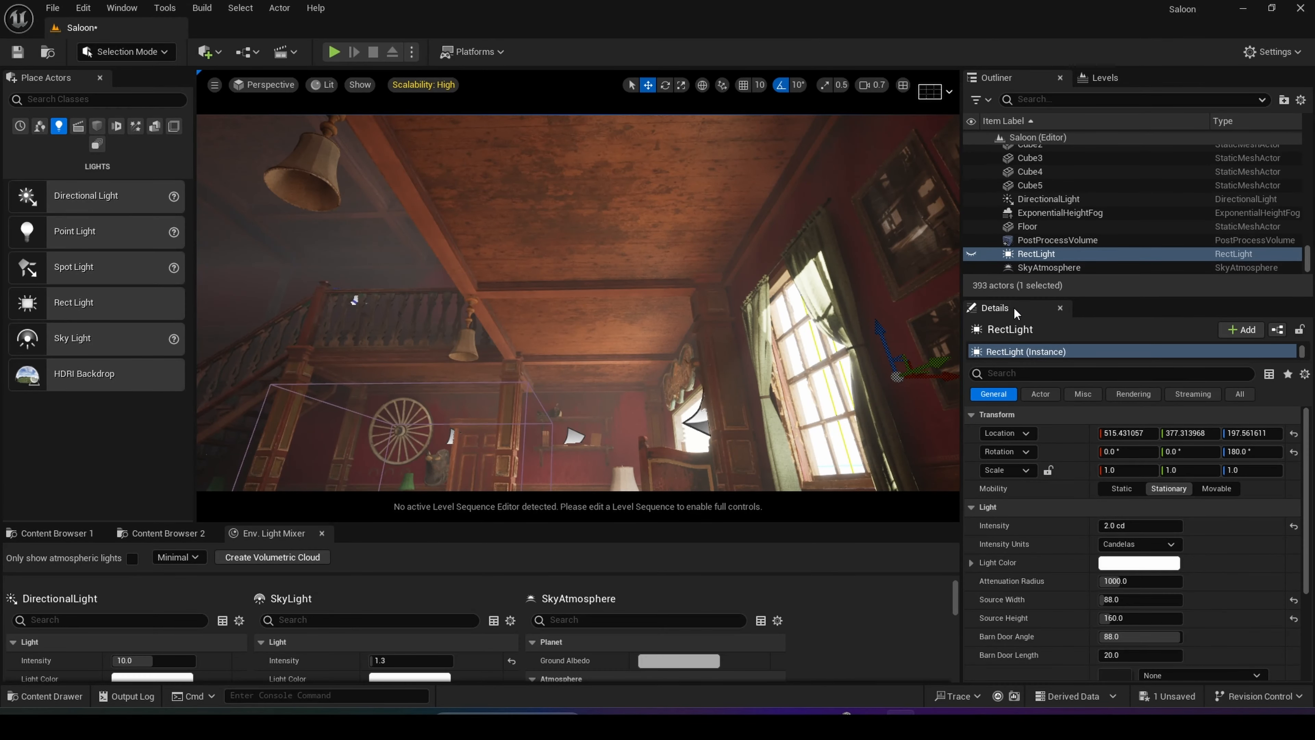
left_click(971, 255)
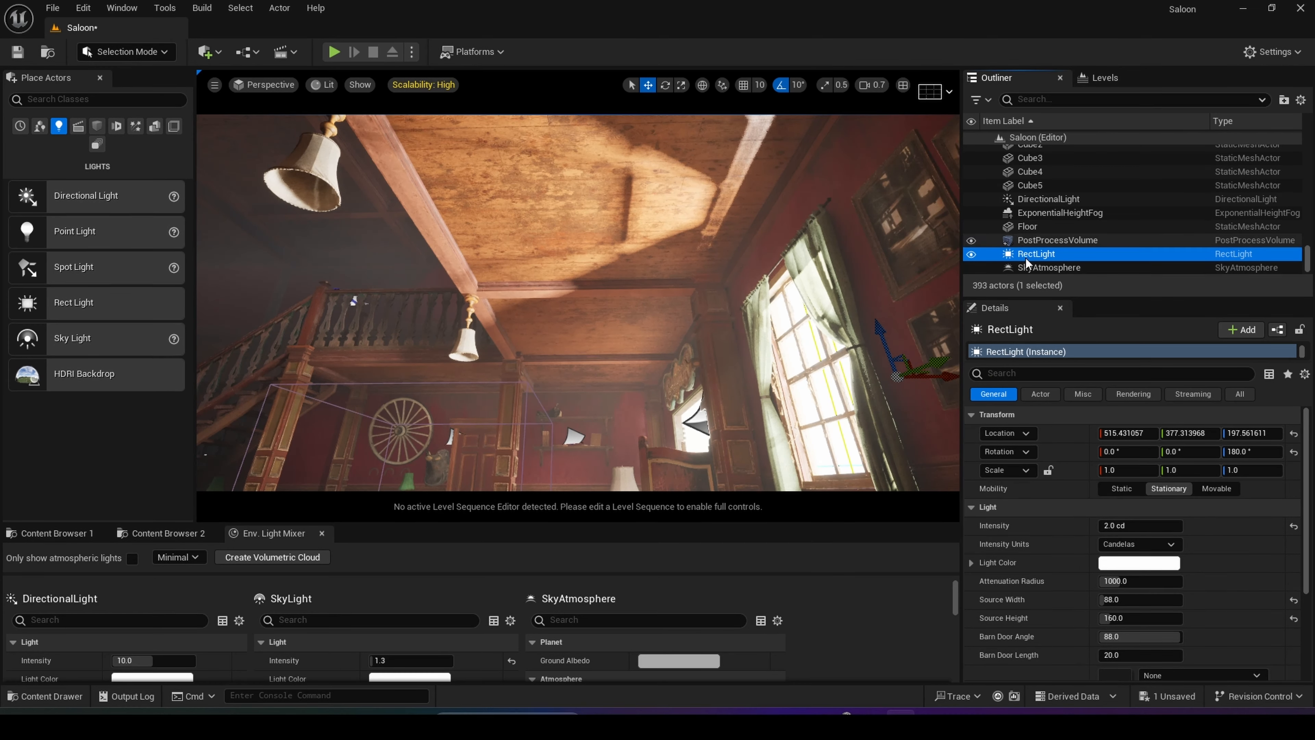
Set the rect light's Cast Ray Traced Shadows to Enabled and check it from outside the window and from inside the saloon
left_click(1078, 376)
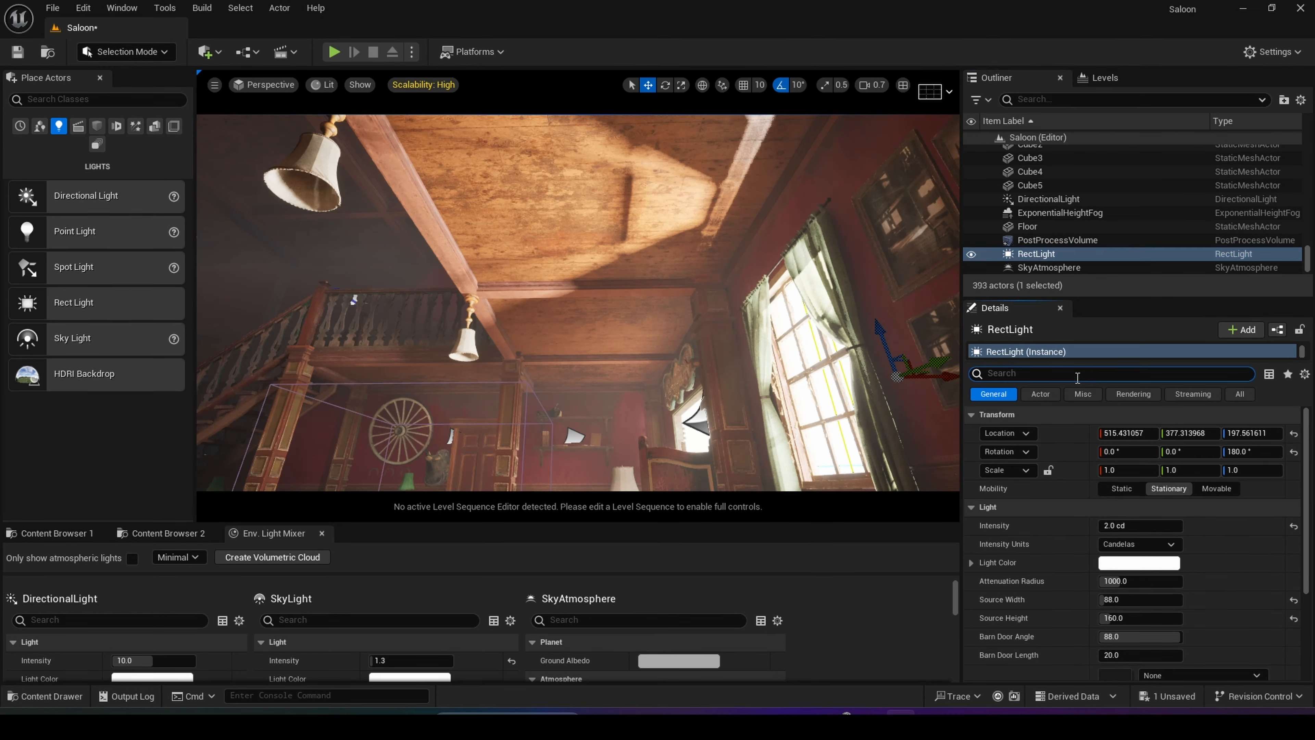
type("ray")
left_click(1140, 451)
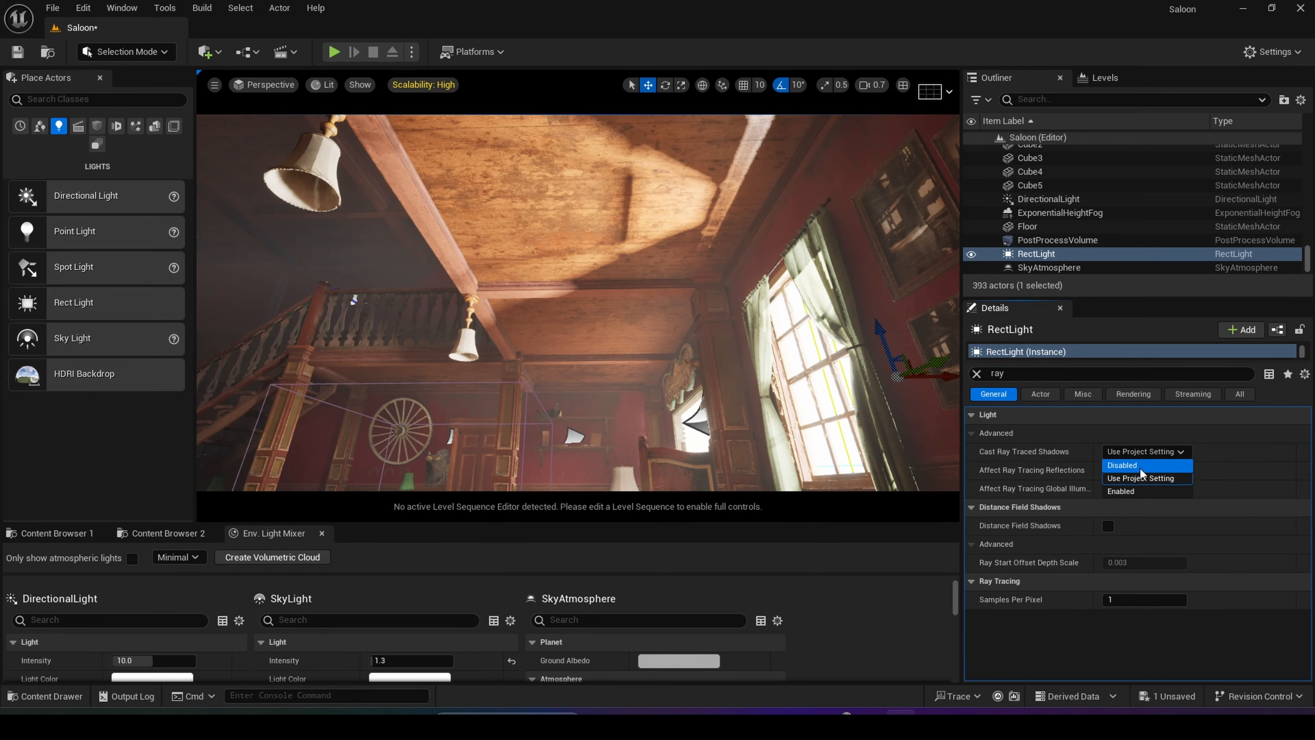
left_click(1132, 492)
right_click_drag(578, 303, 665, 329)
right_click_drag(737, 398, 616, 399)
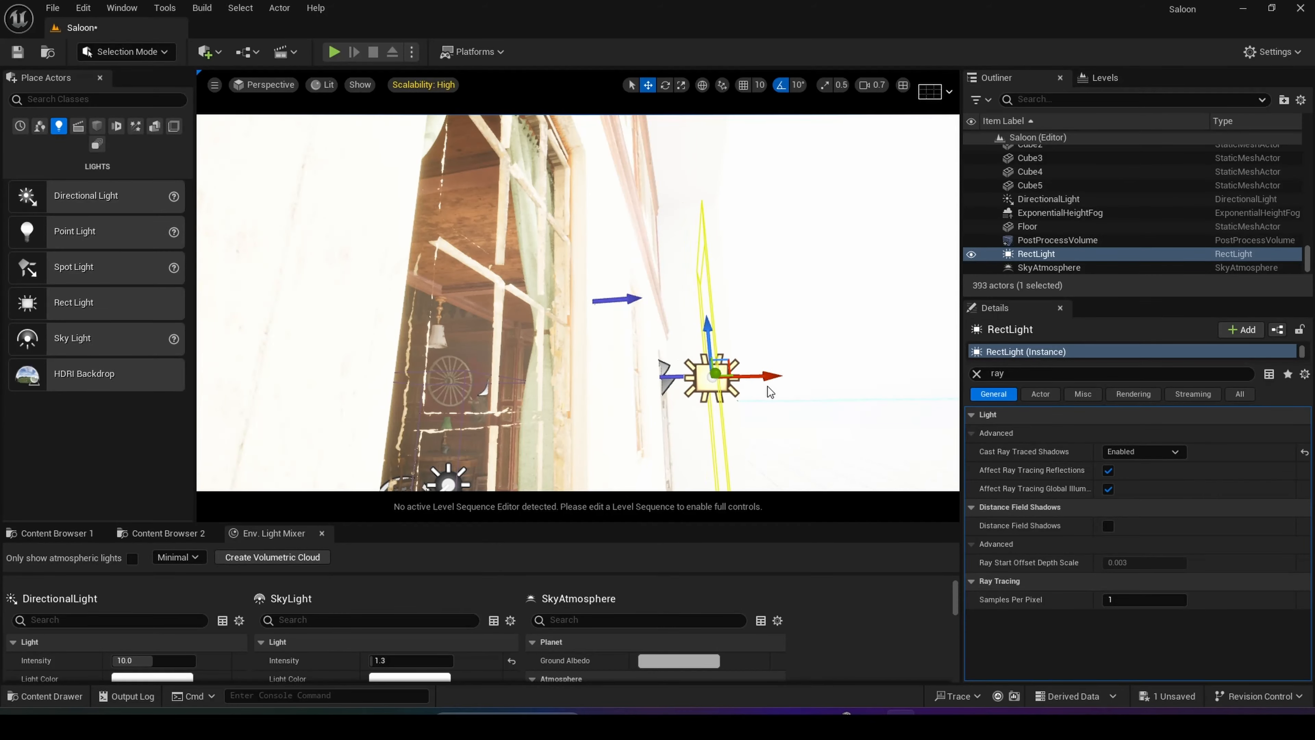
right_click_drag(768, 386, 784, 335)
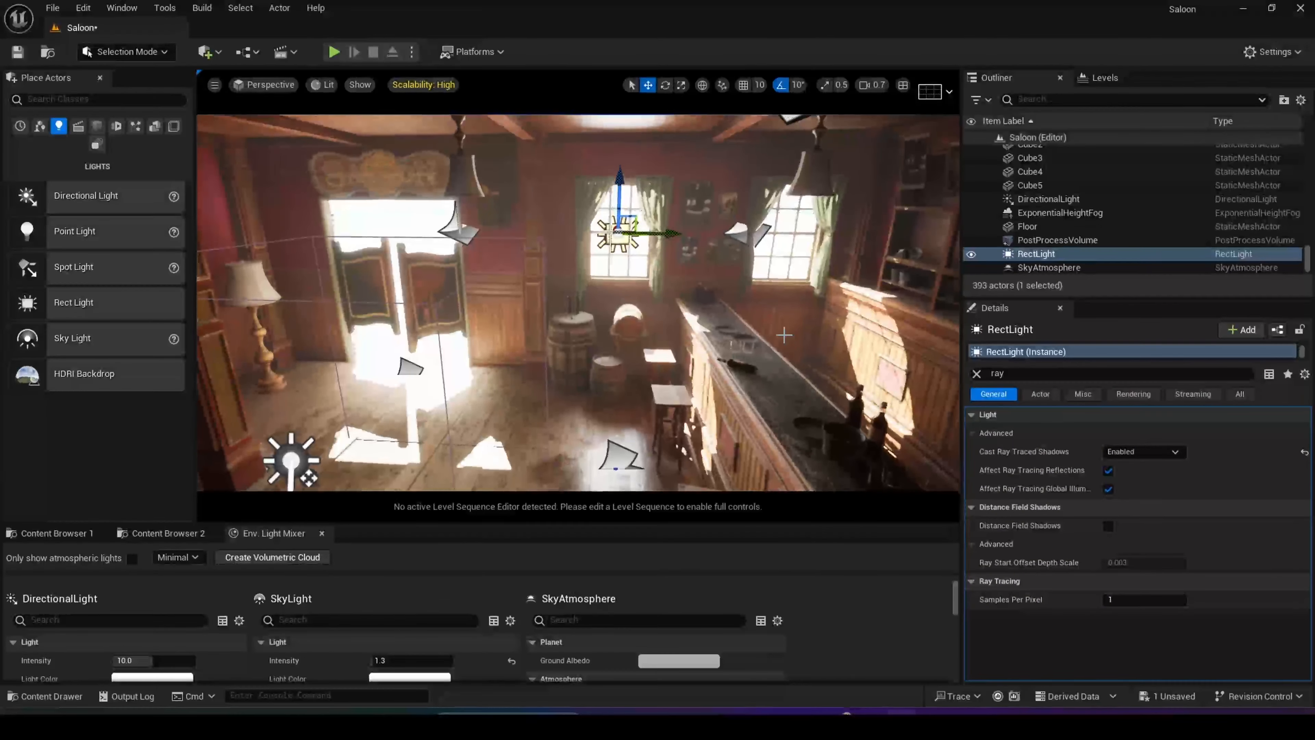
Hide and unhide the window rect light, and examine its effect on the saloon floor by the stools and on the ceiling
left_click(970, 254)
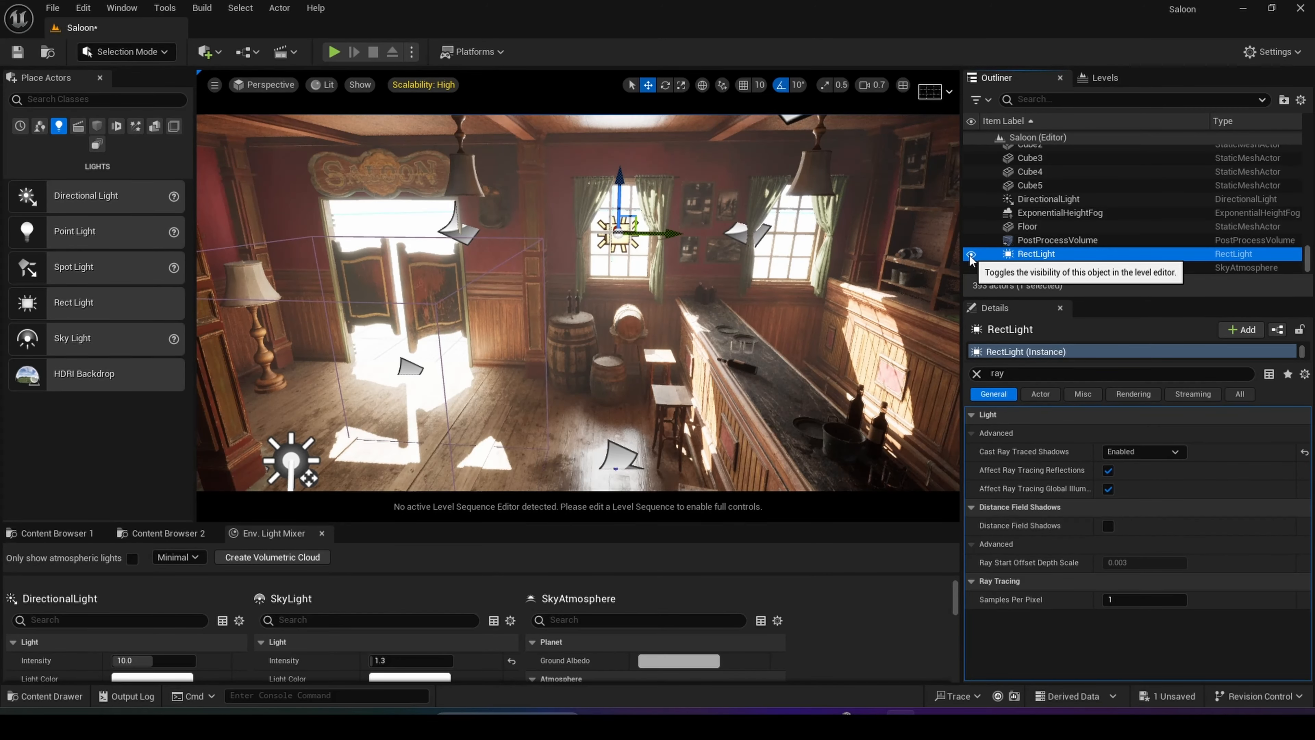
left_click(970, 256)
right_click_drag(510, 259, 543, 292)
key("w")
right_click_drag(512, 367, 445, 368)
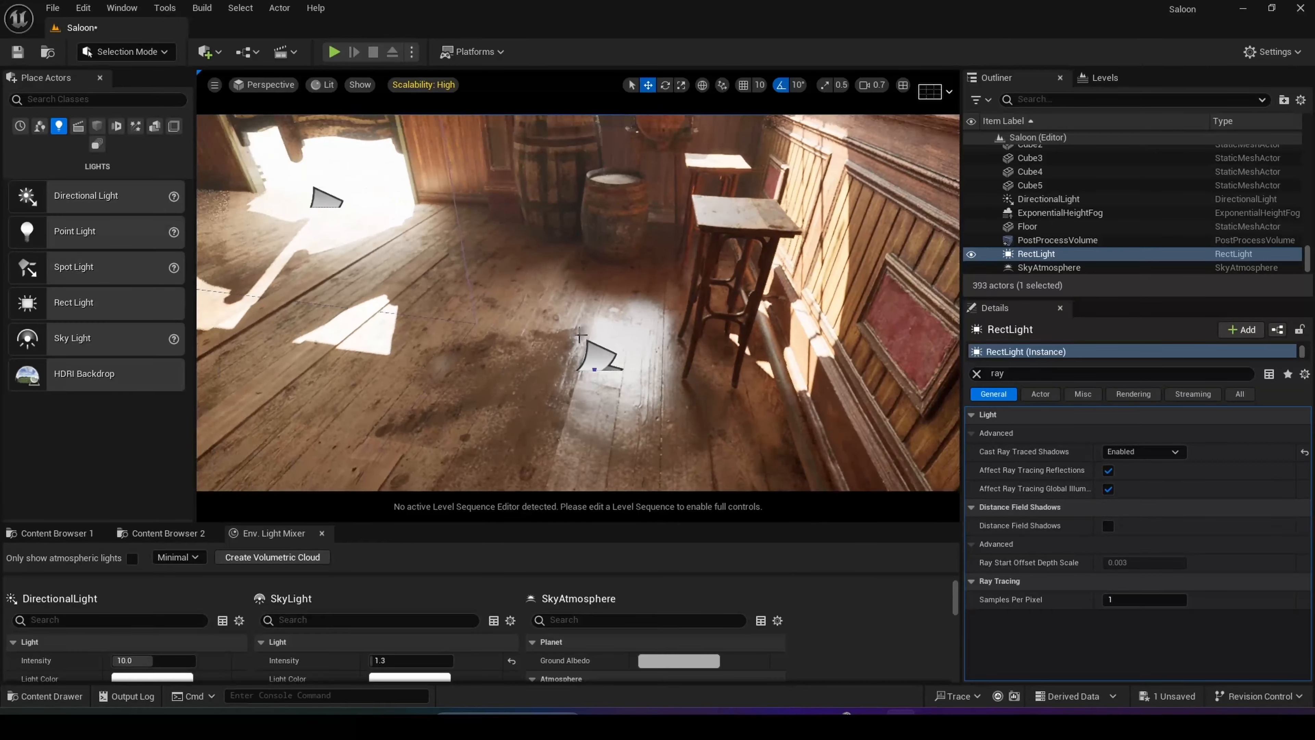
key("s")
right_click_drag(565, 337, 575, 259)
key("s")
right_click_drag(689, 374, 688, 313)
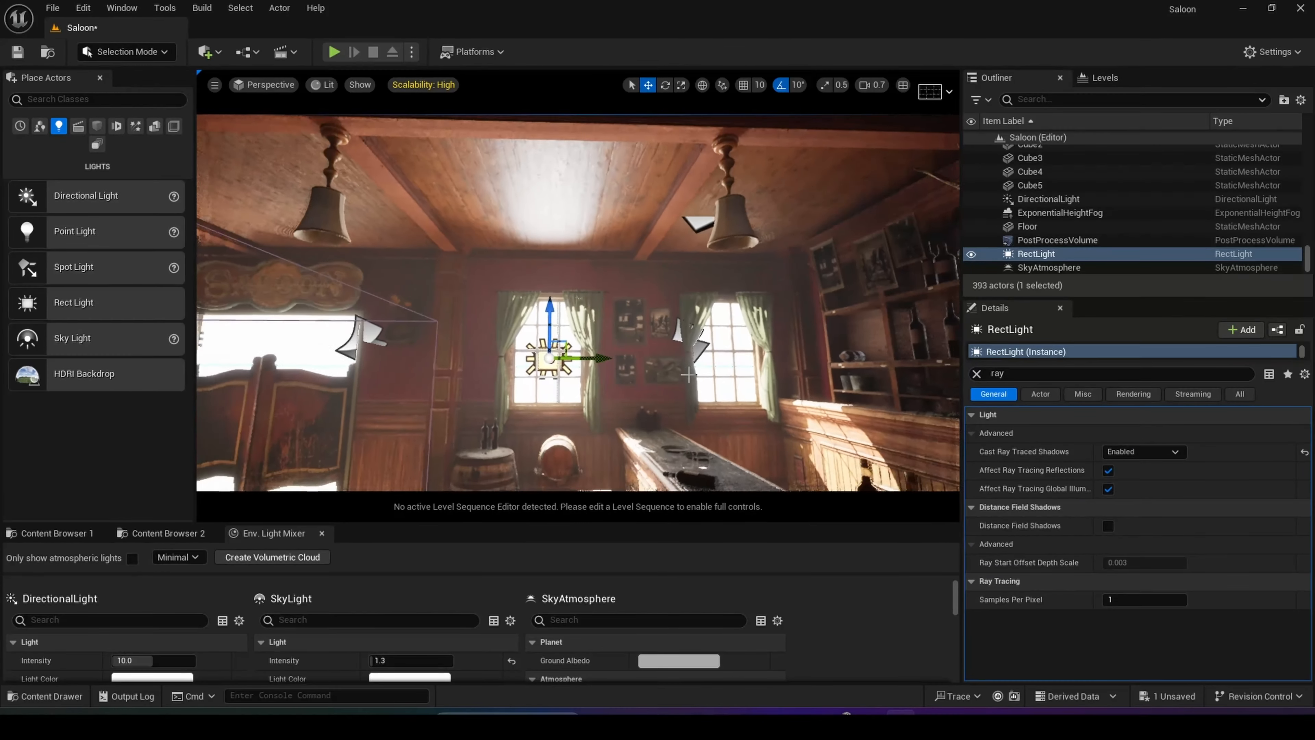
Duplicate the rect light and align the copy with the neighbouring window behind the bar
key("s")
mouse_move(690, 453)
right_mouse_down()
mouse_move(580, 446)
mouse_move(582, 436)
mouse_move(709, 505)
mouse_move(668, 466)
right_mouse_up()
key("w")
key("s")
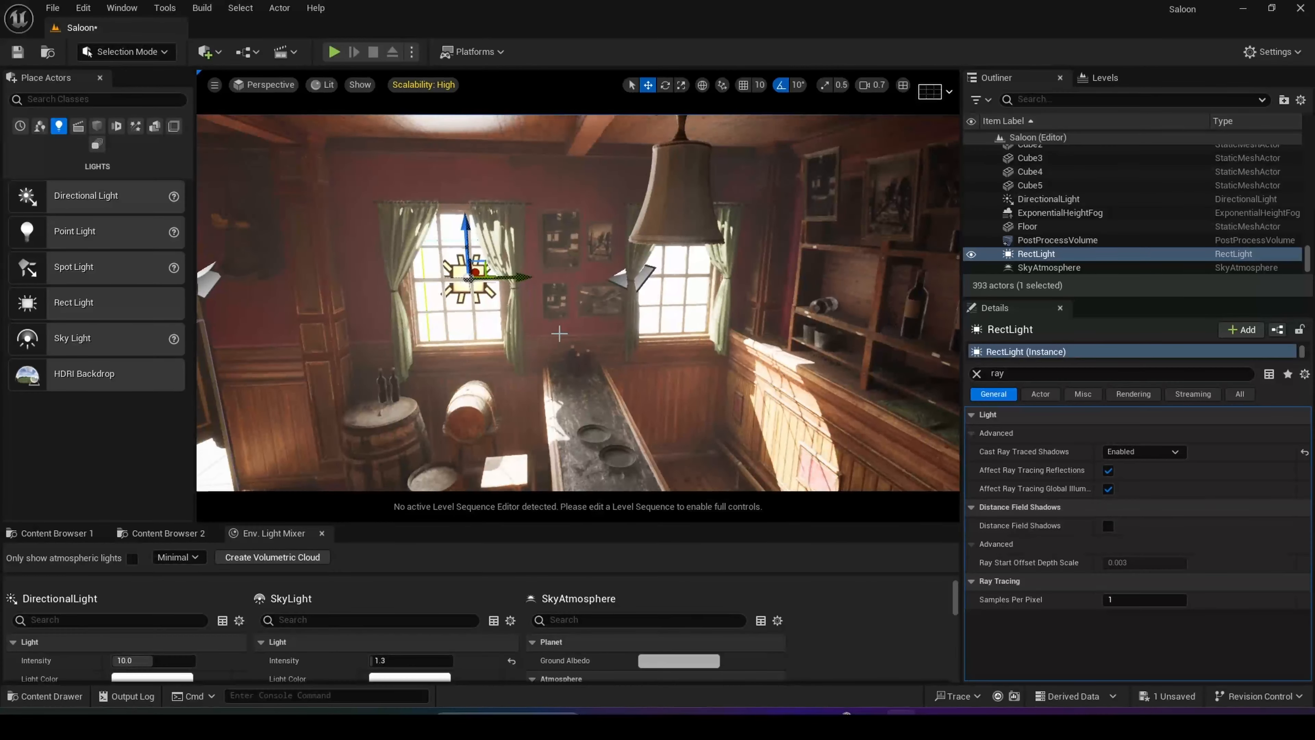
left_click_drag(516, 276, 580, 291, "alt")
left_click_drag(680, 309, 716, 318, "alt")
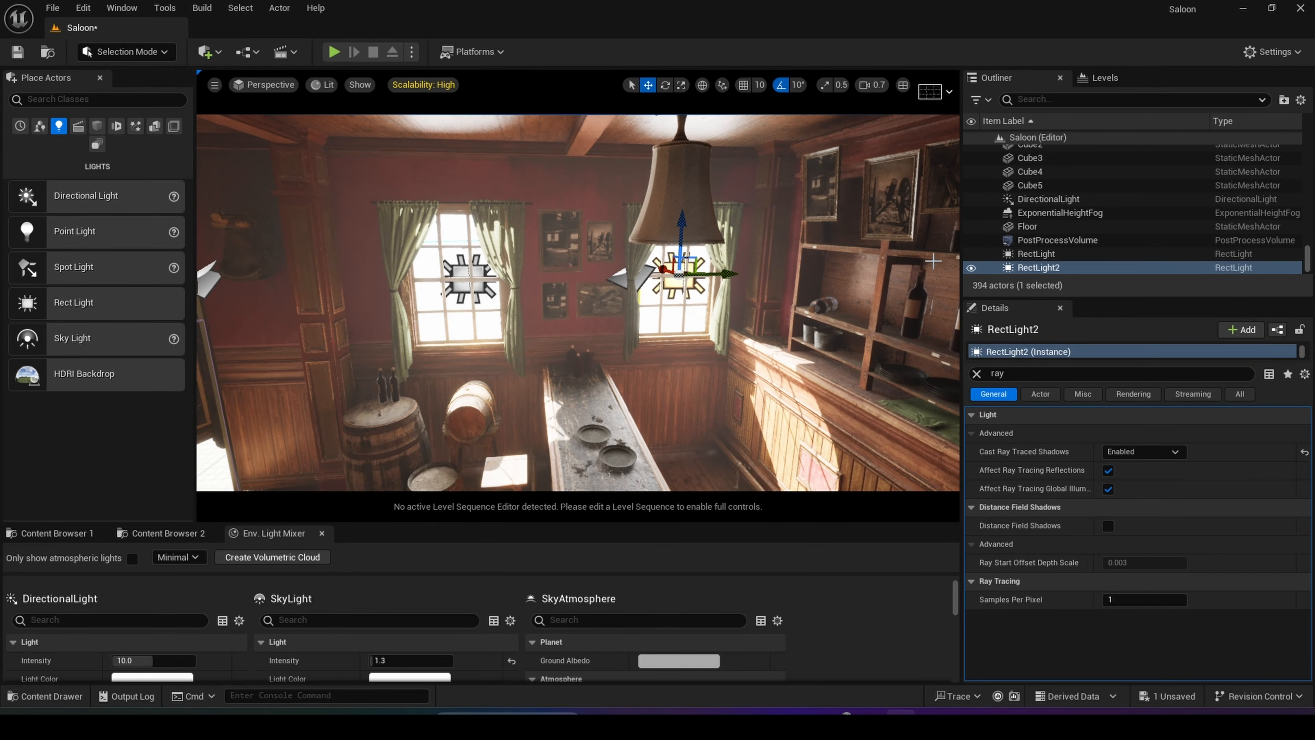
Hide and unhide the duplicated rect light to compare its effect on the bar counter and bottle shelves
left_click(971, 267)
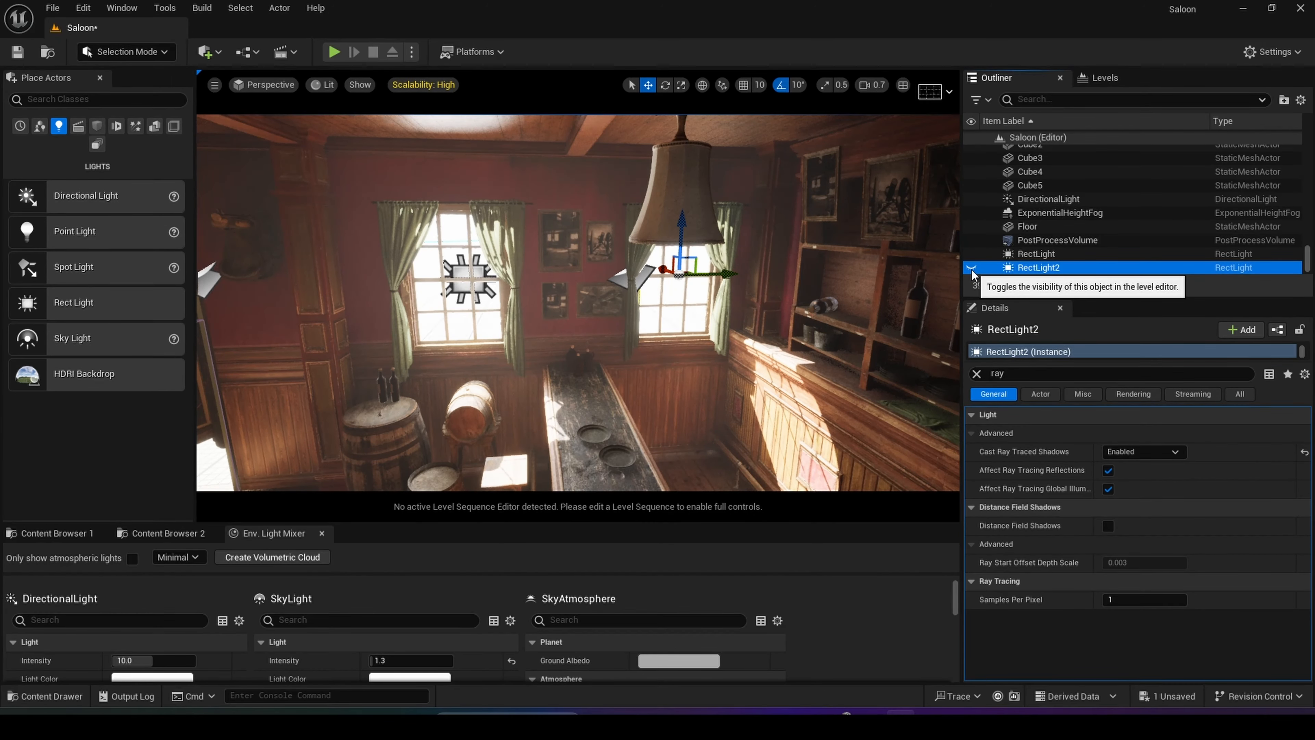
right_click_drag(816, 314, 948, 305)
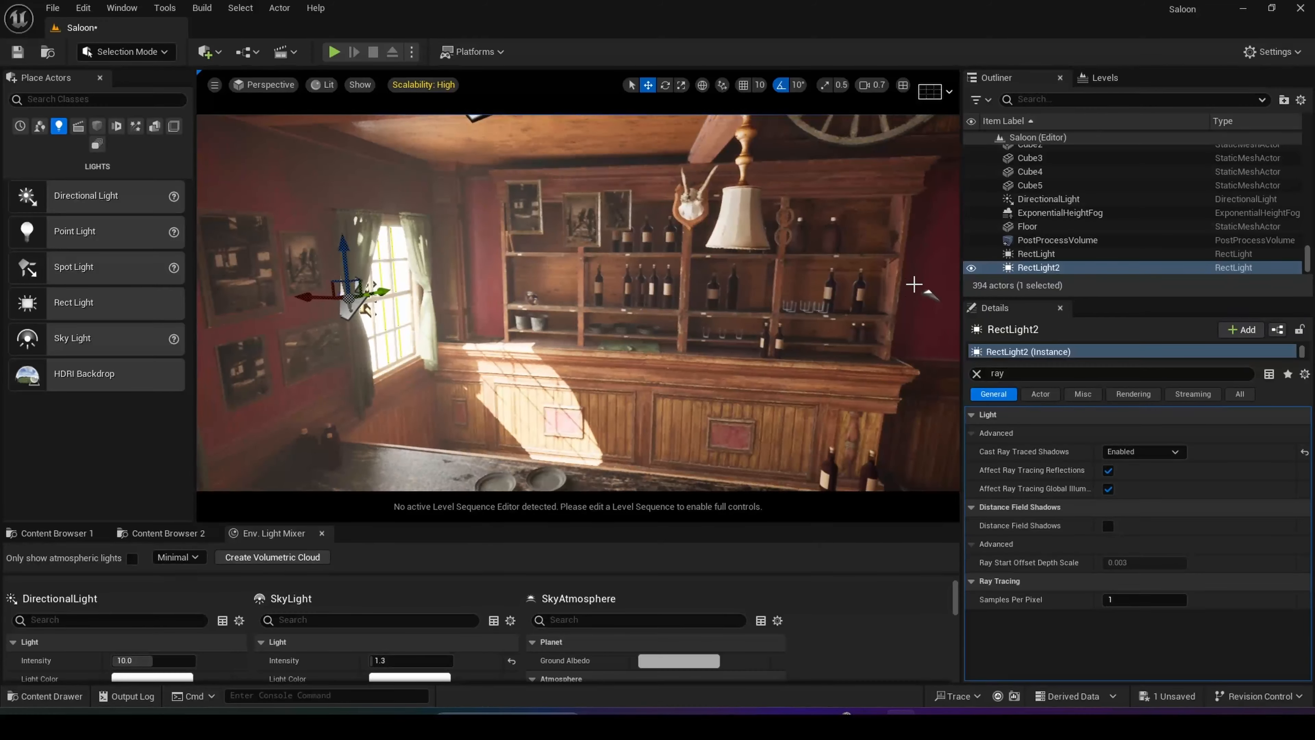
left_click(970, 270)
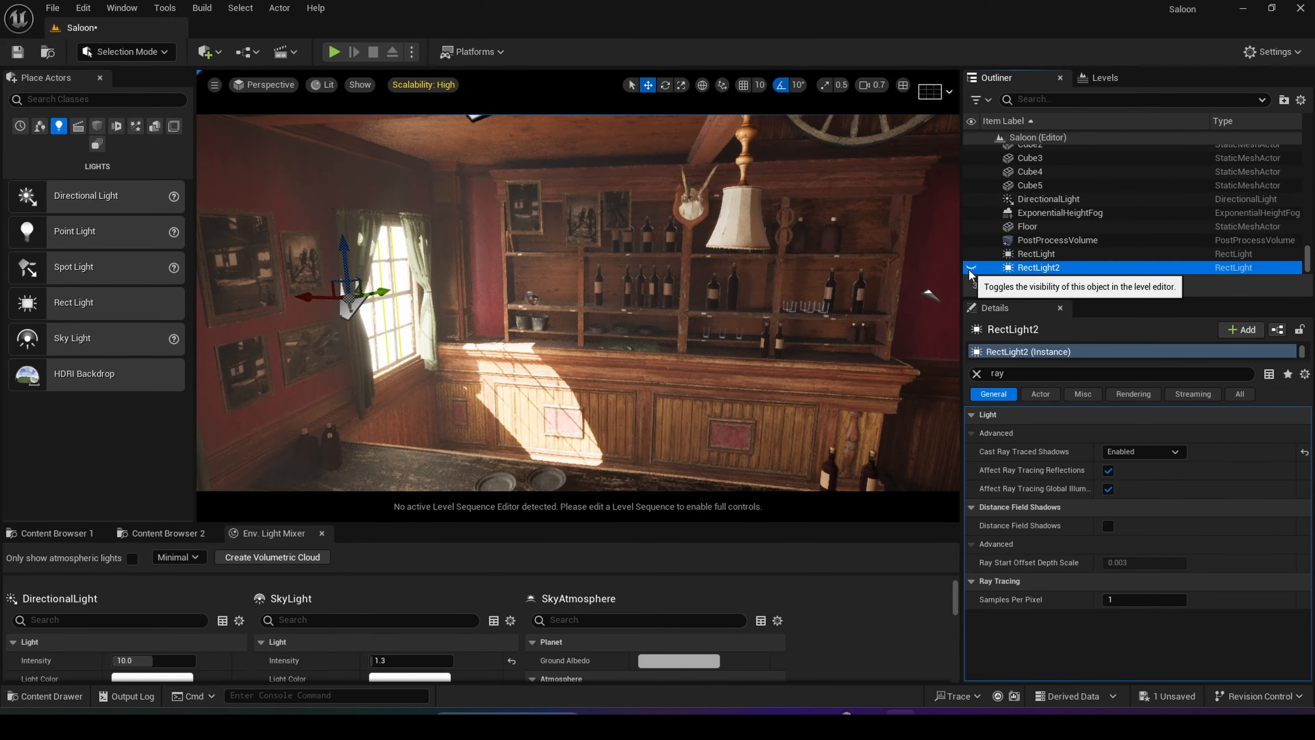
left_click(970, 270)
Examine the lighting around the saloon doors, the round tables and the dark area under the staircase
right_click_drag(849, 311, 647, 331)
key("s")
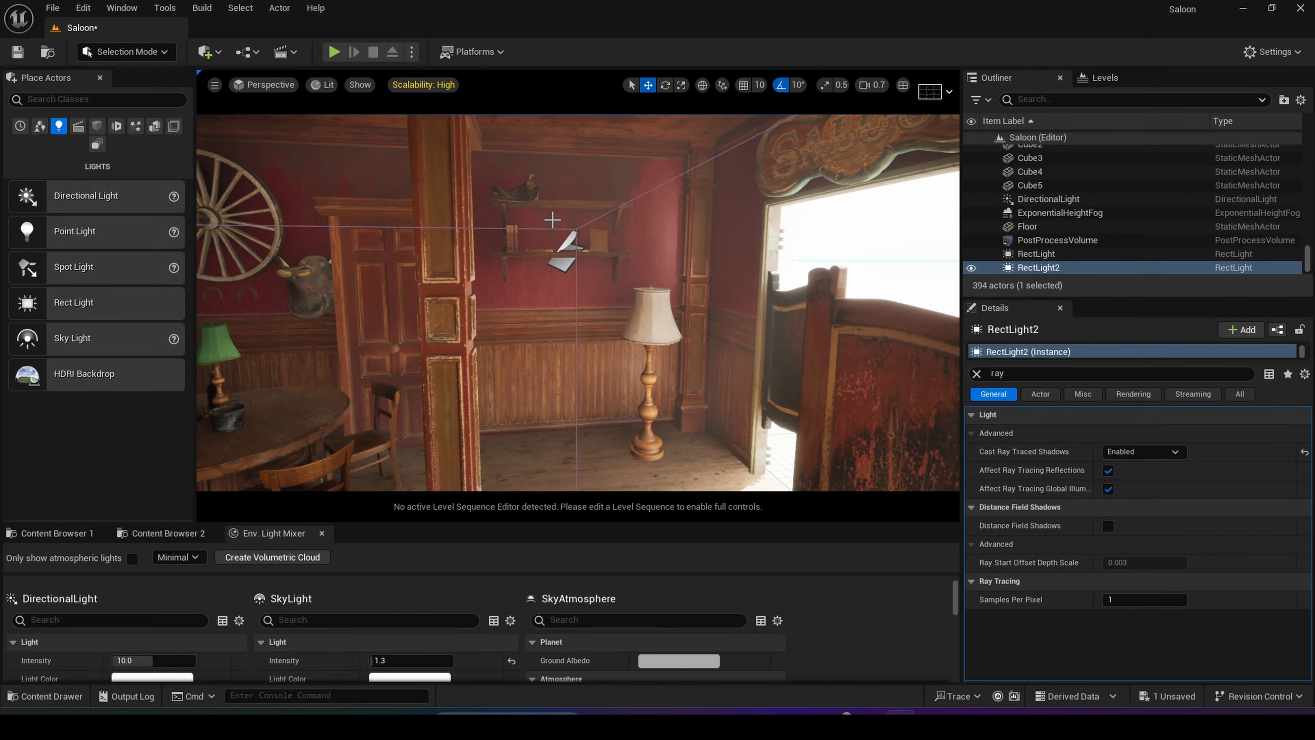
key("s")
right_click_drag(553, 219, 508, 296)
key("w")
key("s")
key("w")
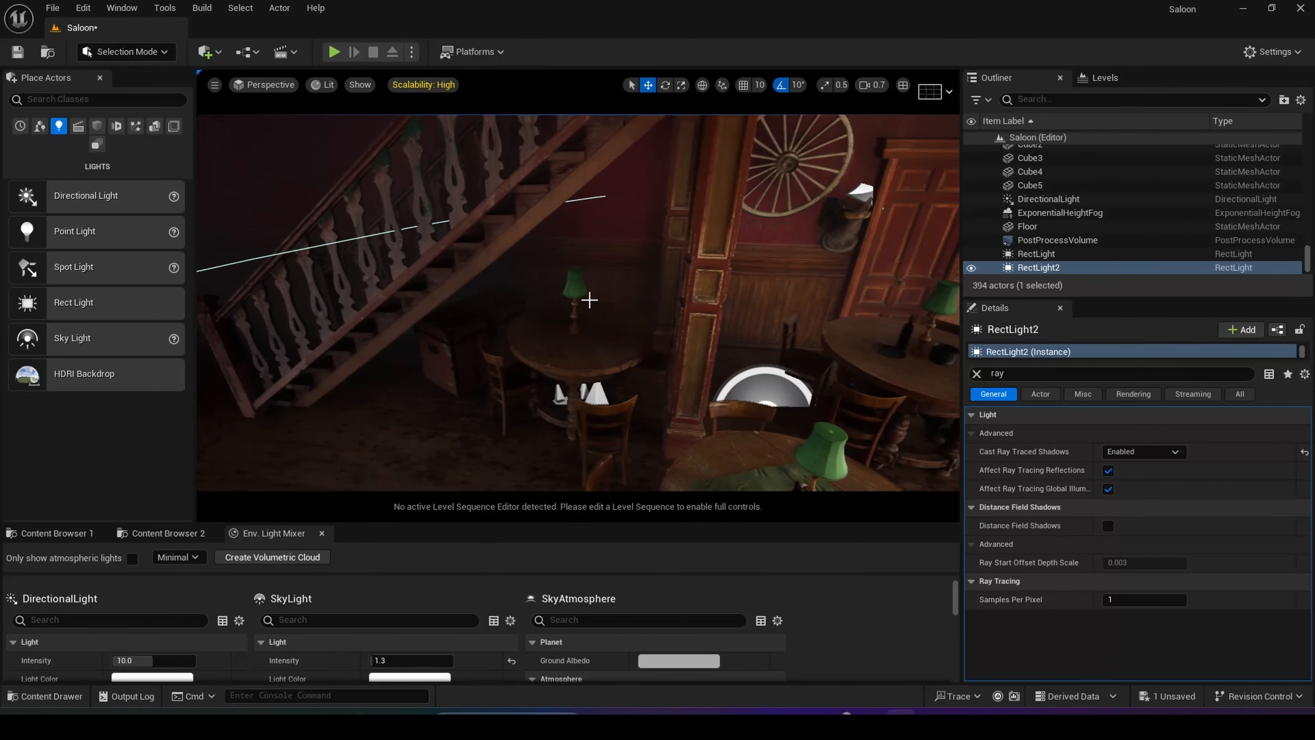
key("w")
right_click_drag(603, 313, 541, 311)
key("s")
key("s")
key("w")
key("s")
key("s")
key("w")
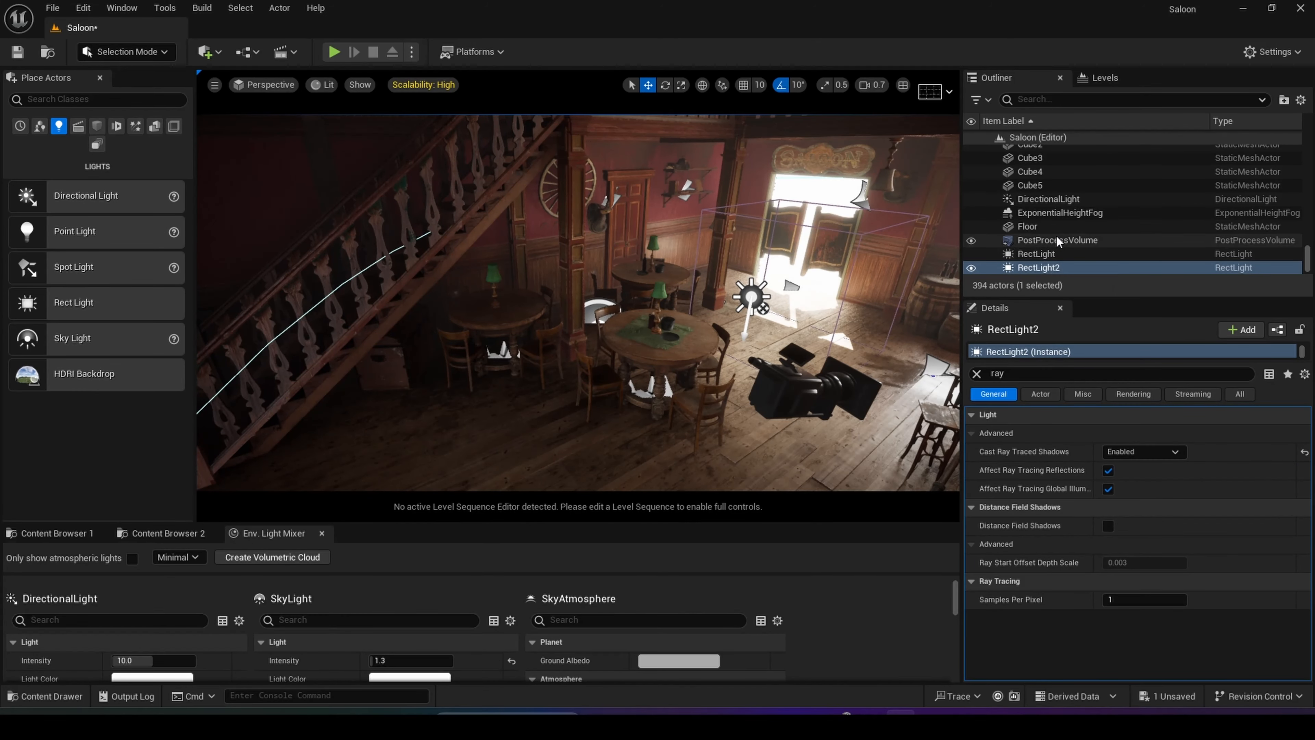
Filter the SkyAtmosphere properties for "mie" and set Mie Scattering Scale to about 0.268 while checking the floor around the tables
scroll(1057, 238, "down", 1)
left_click(1047, 254)
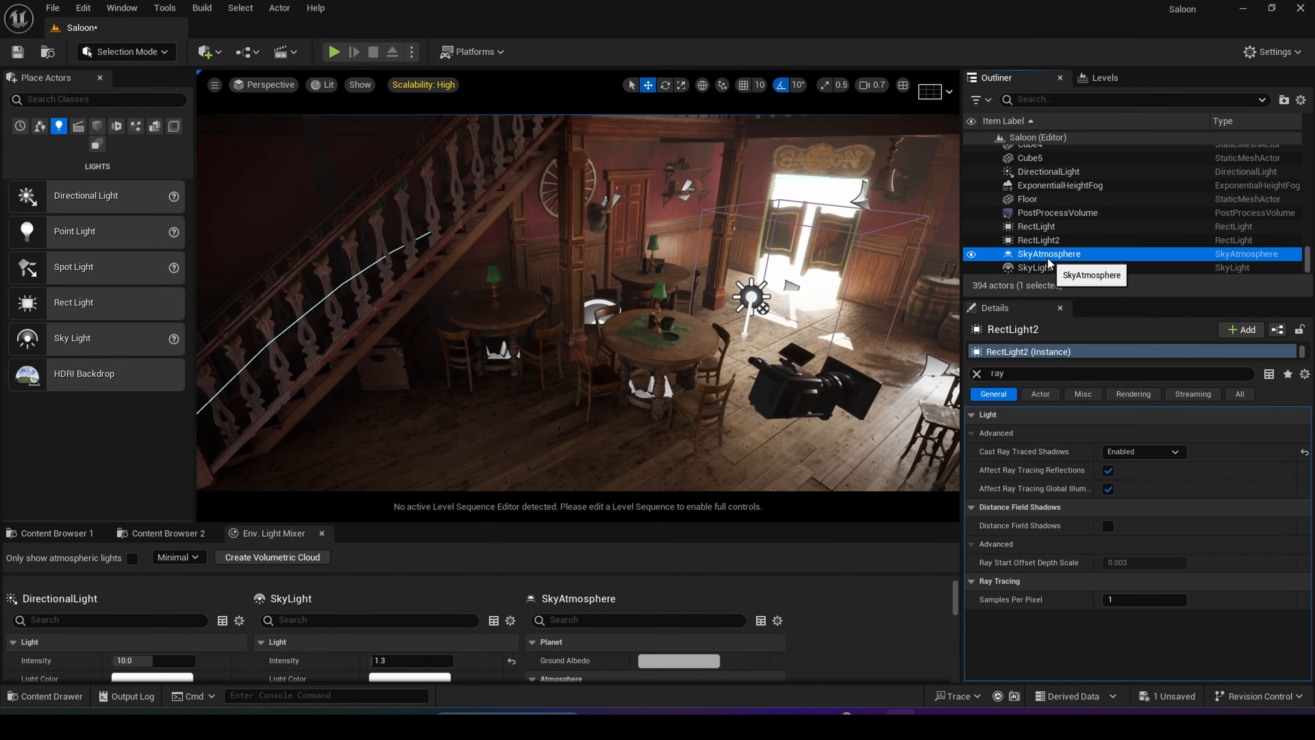
left_click(976, 374)
right_click_drag(642, 316, 610, 315)
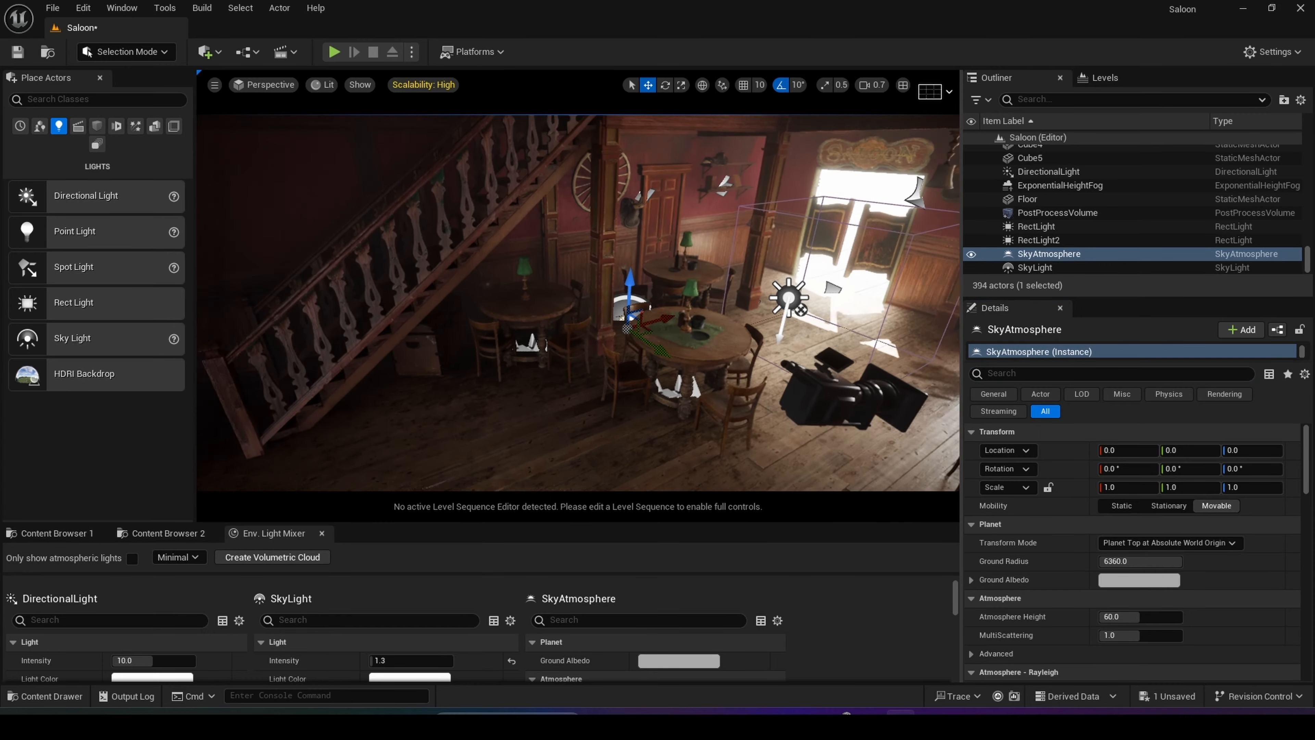
key("w")
right_click_drag(678, 337, 626, 365)
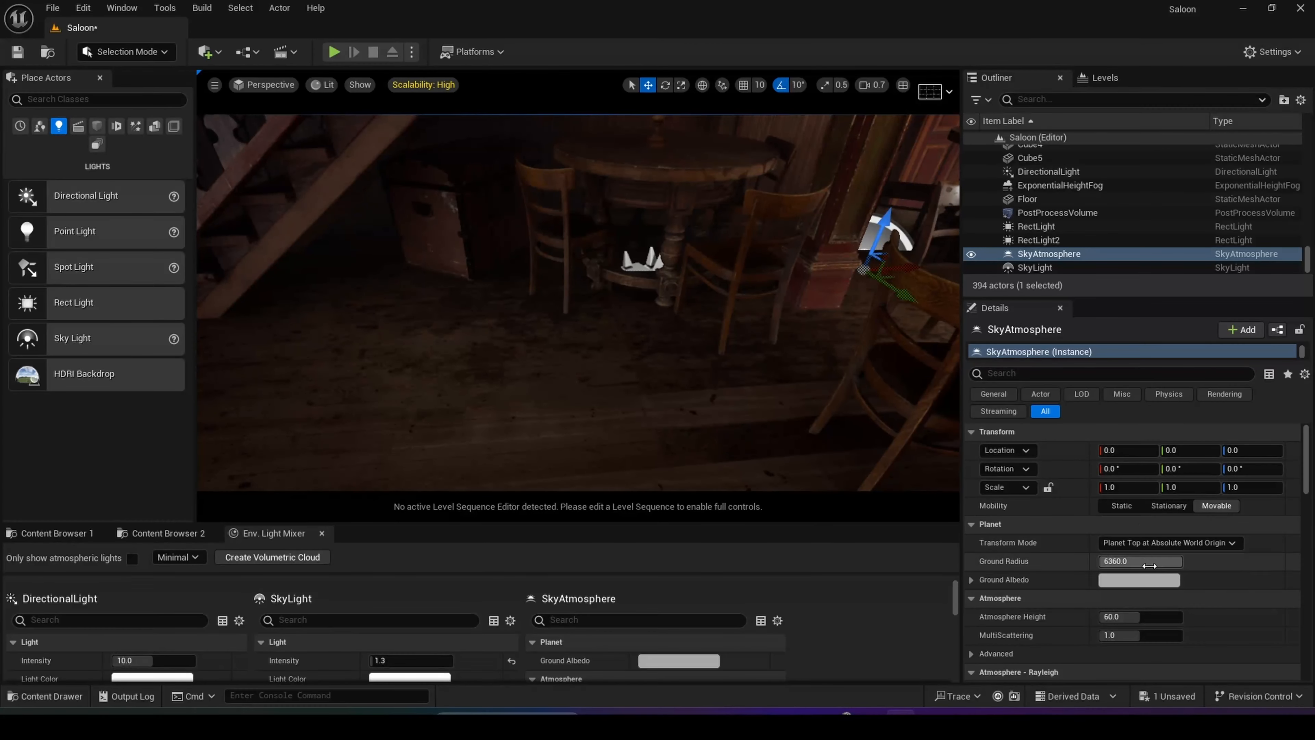
scroll(1134, 572, "down", 5)
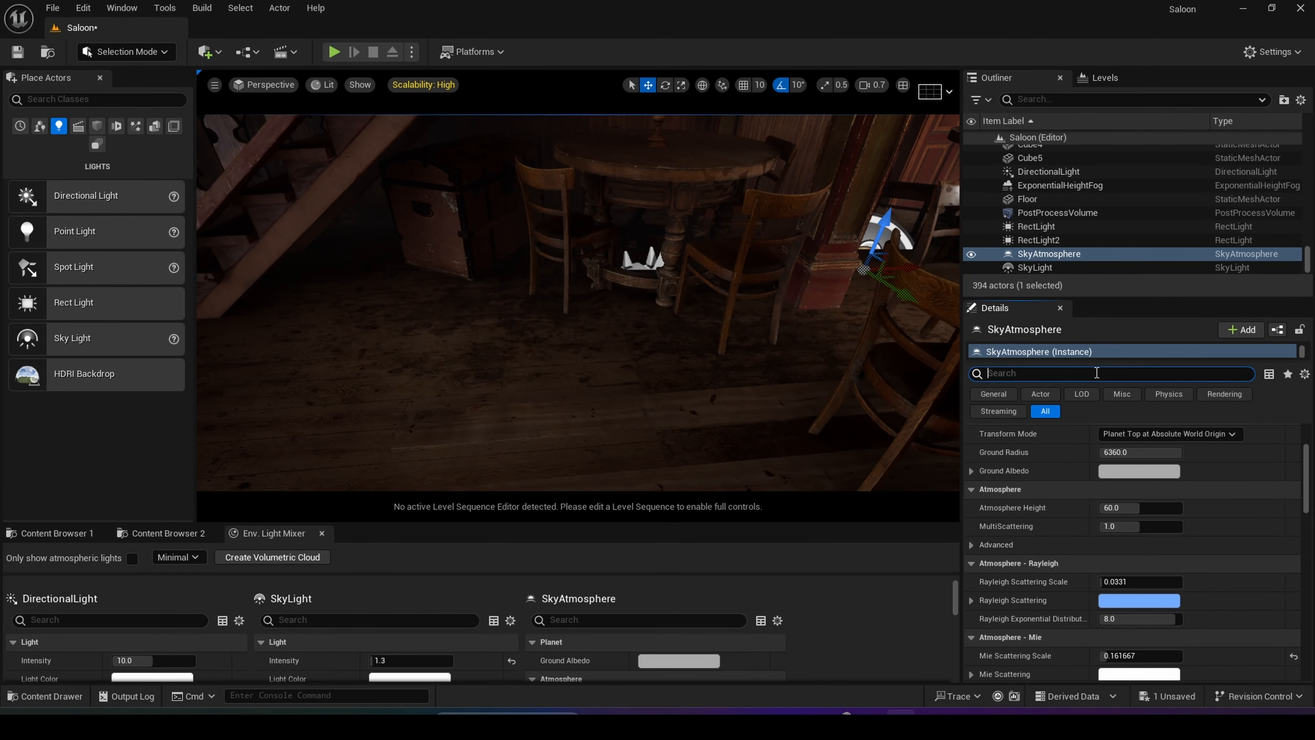
type("ie")
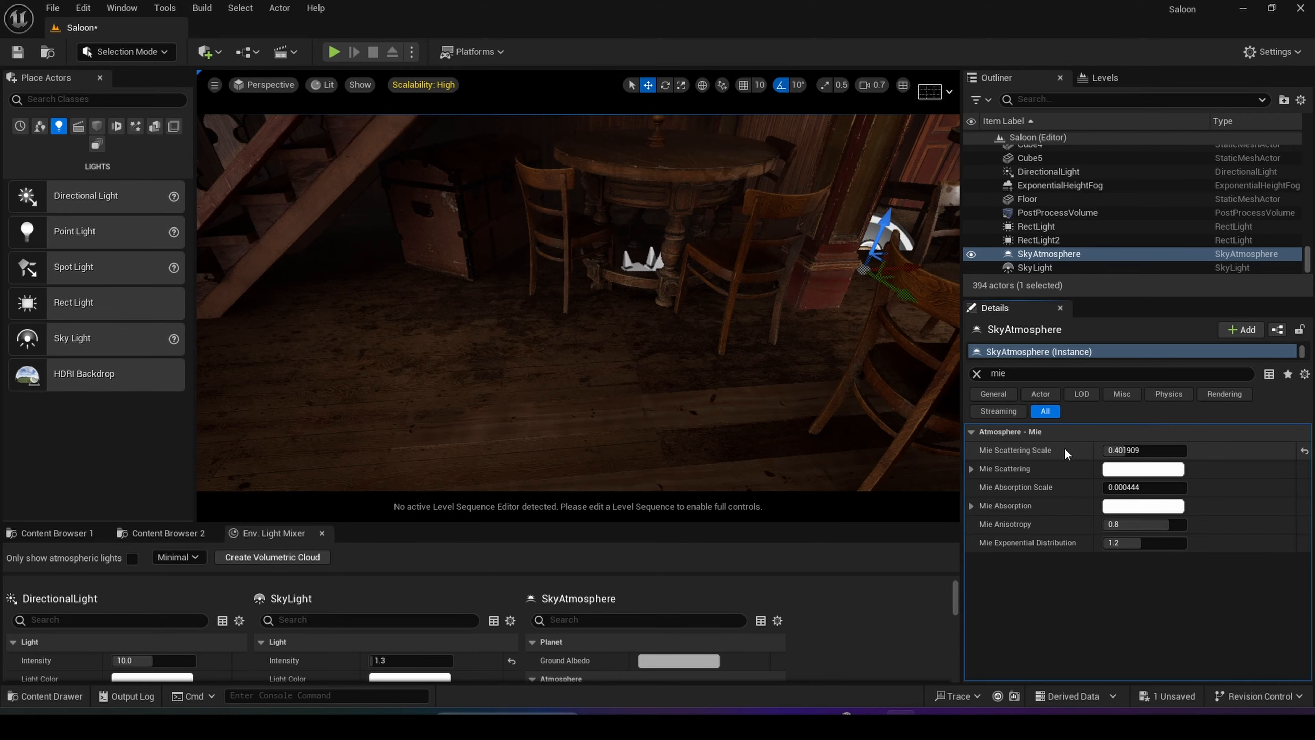
right_click_drag(880, 290, 828, 207)
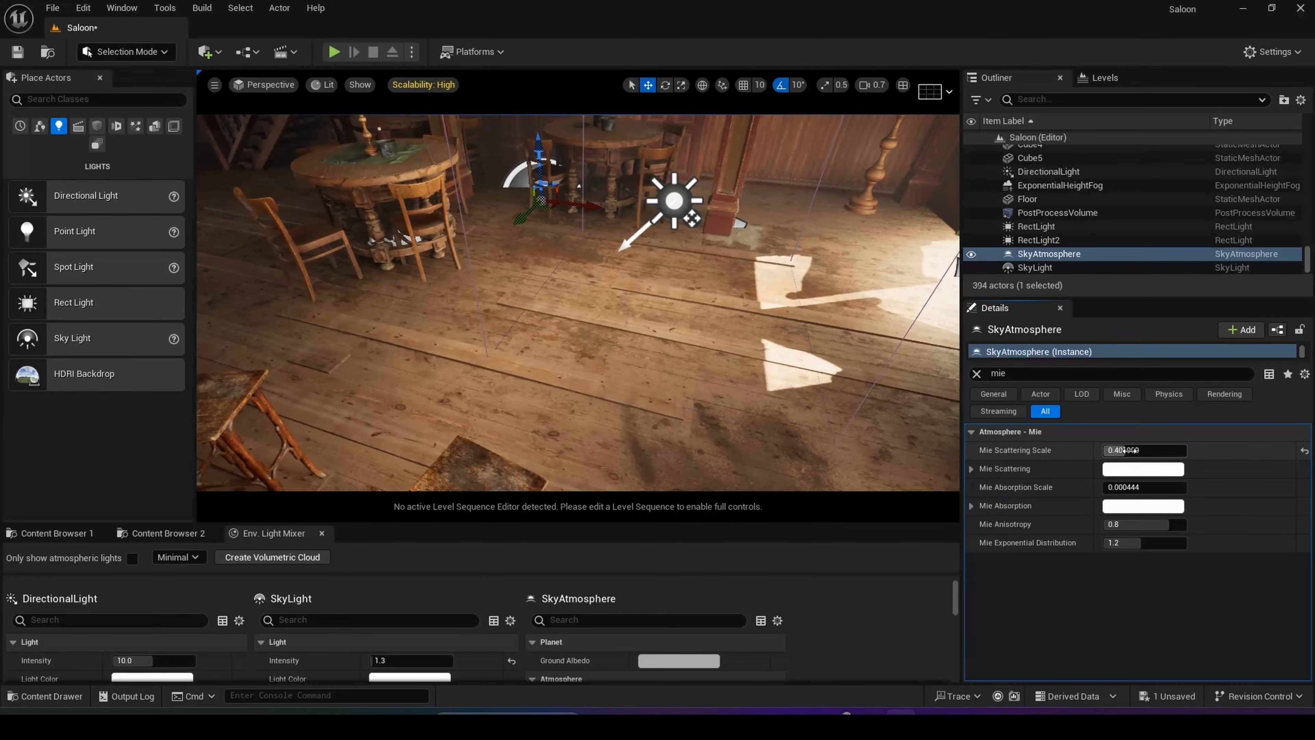
left_click_drag(1144, 449, 1129, 488)
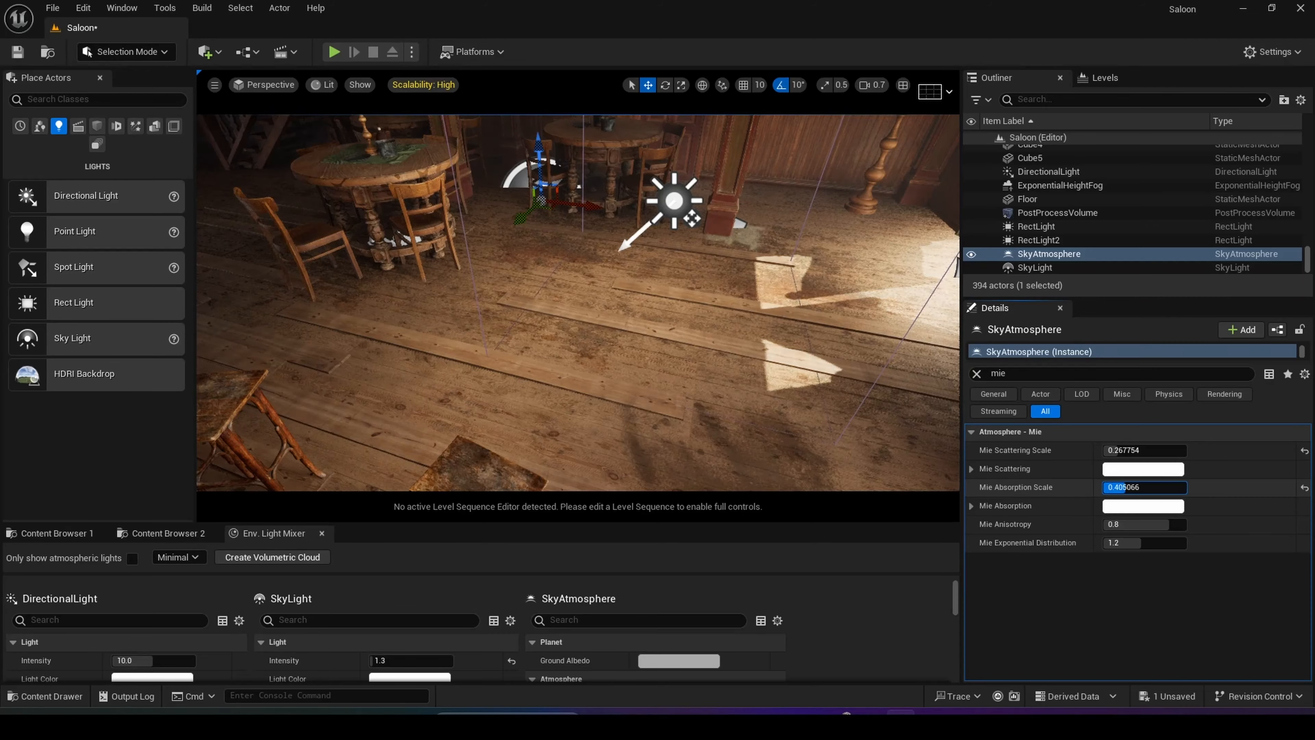
Try Mie Absorption Scale values down to about 0.108, then reset it to its default
left_click_drag(1130, 487, 1128, 487)
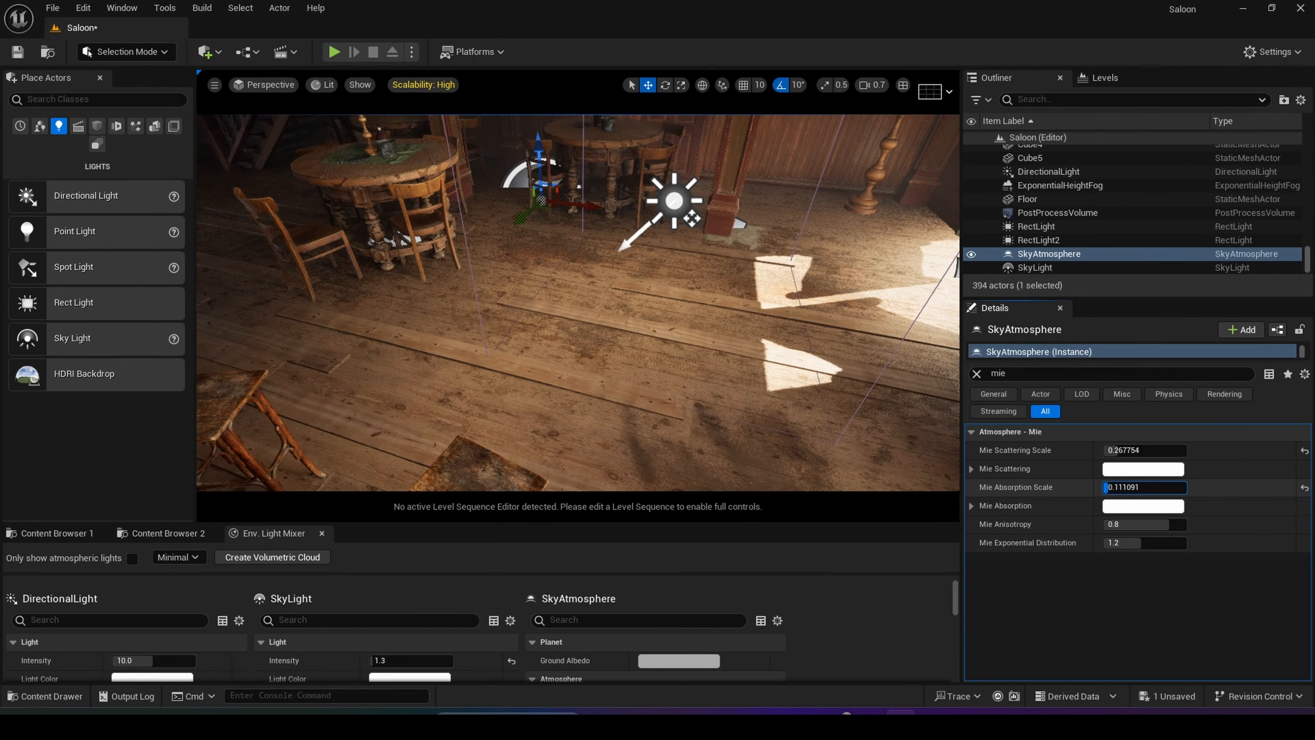
left_click_drag(1130, 487, 1129, 487)
right_click_drag(647, 311, 473, 278)
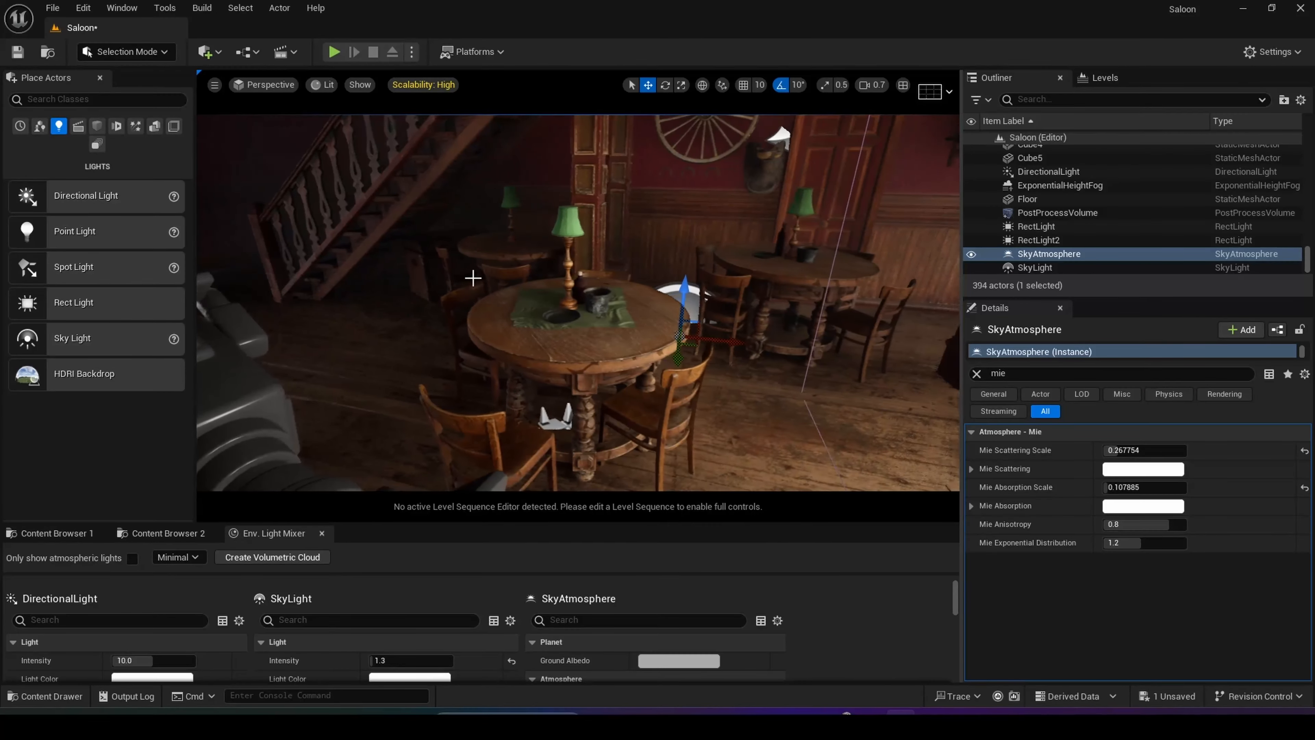
left_click(1304, 488)
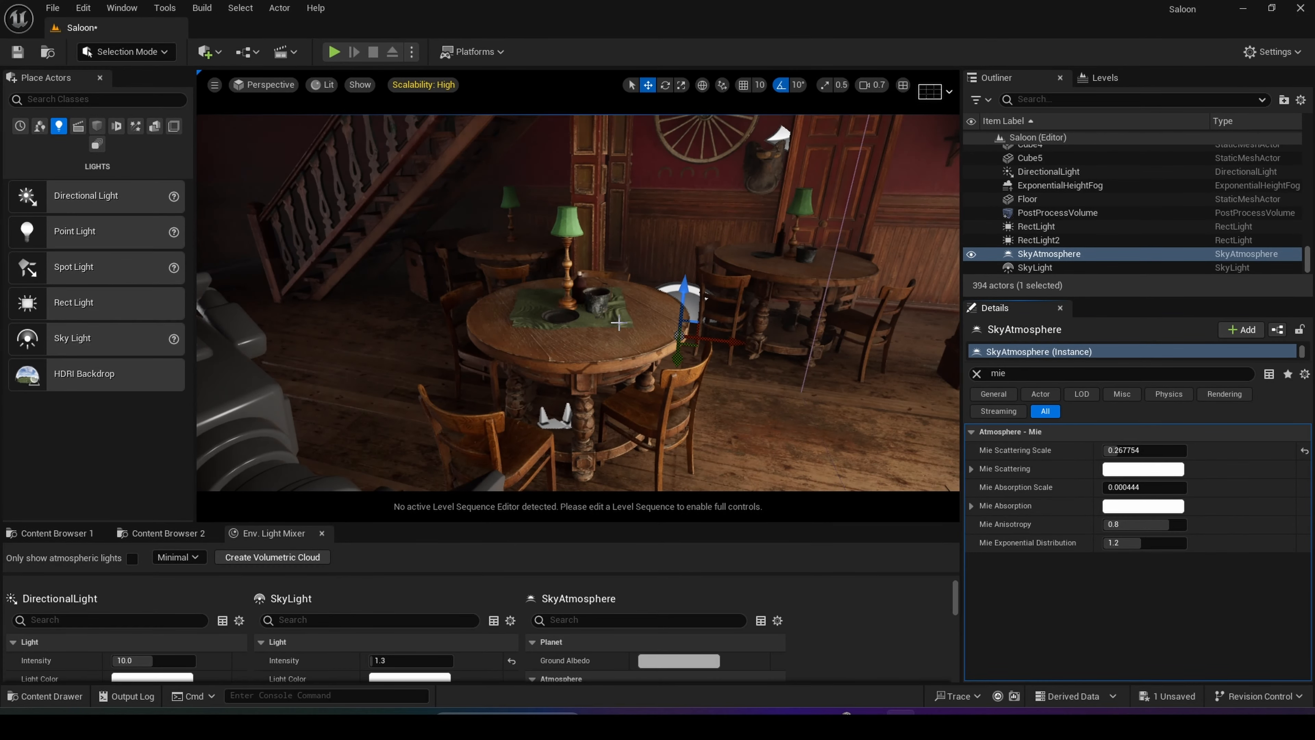
Select the second window's rect light, clear the property filter, and examine the dark corner by the floor lamp and curtained windows
right_click_drag(618, 323, 742, 313)
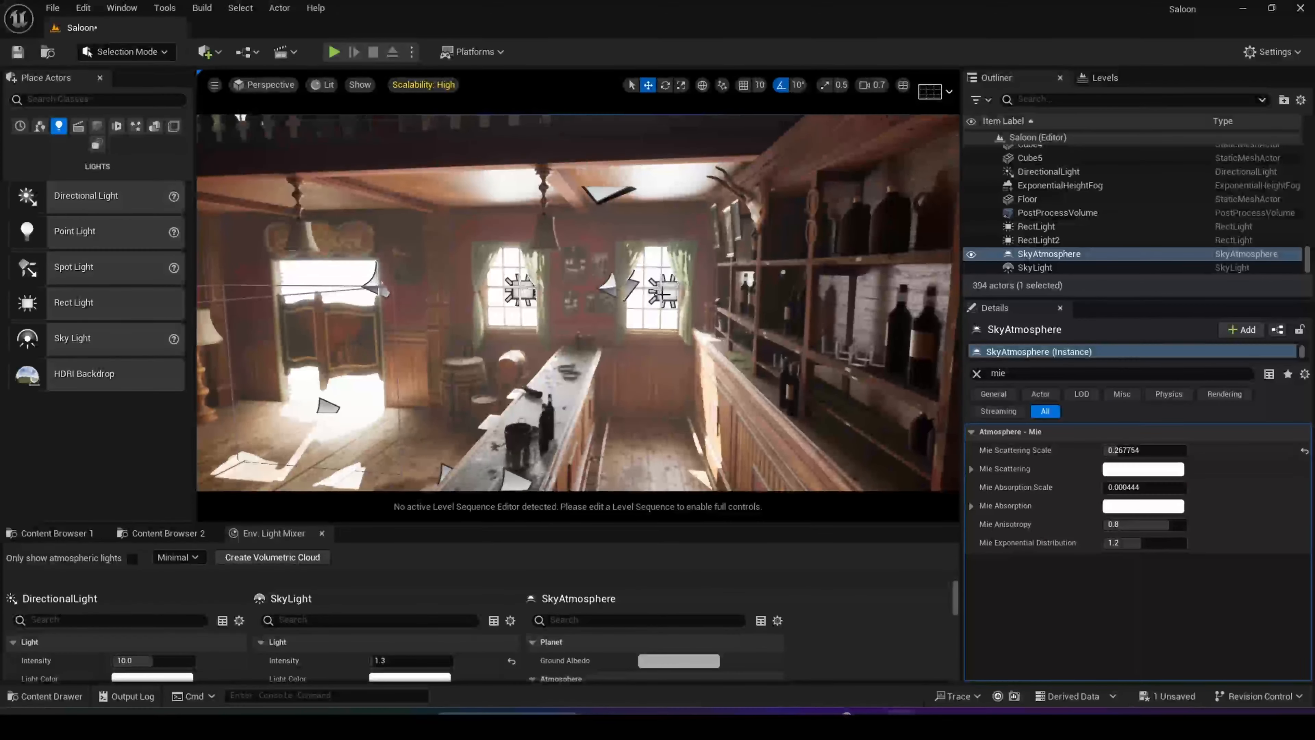
left_click(666, 295)
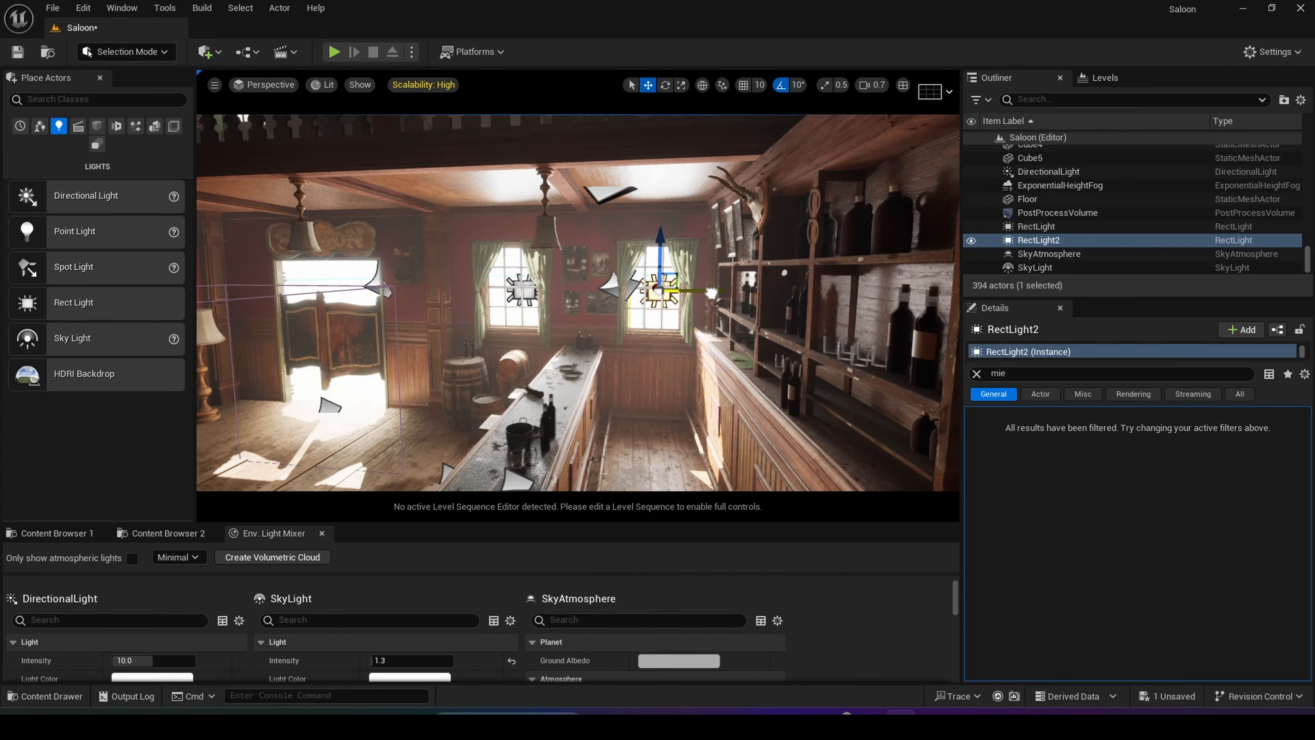
right_click_drag(710, 291, 673, 298)
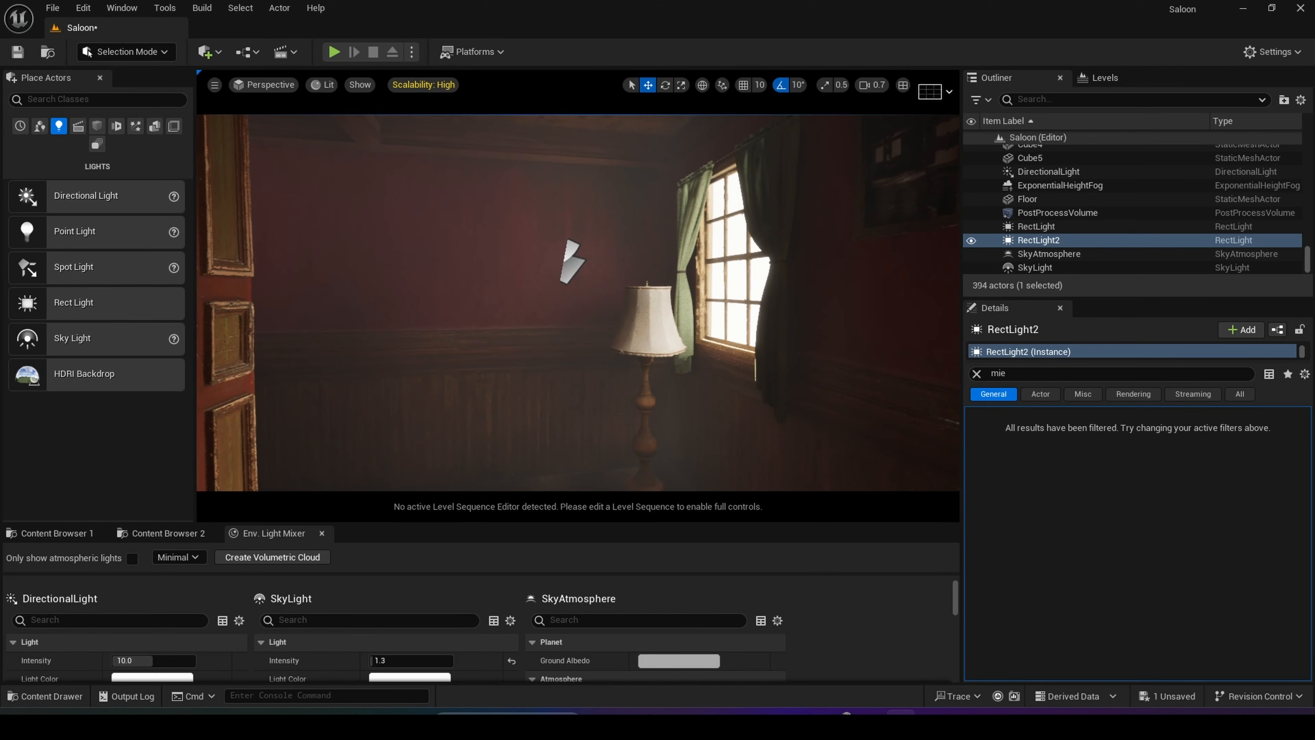
left_click(976, 373)
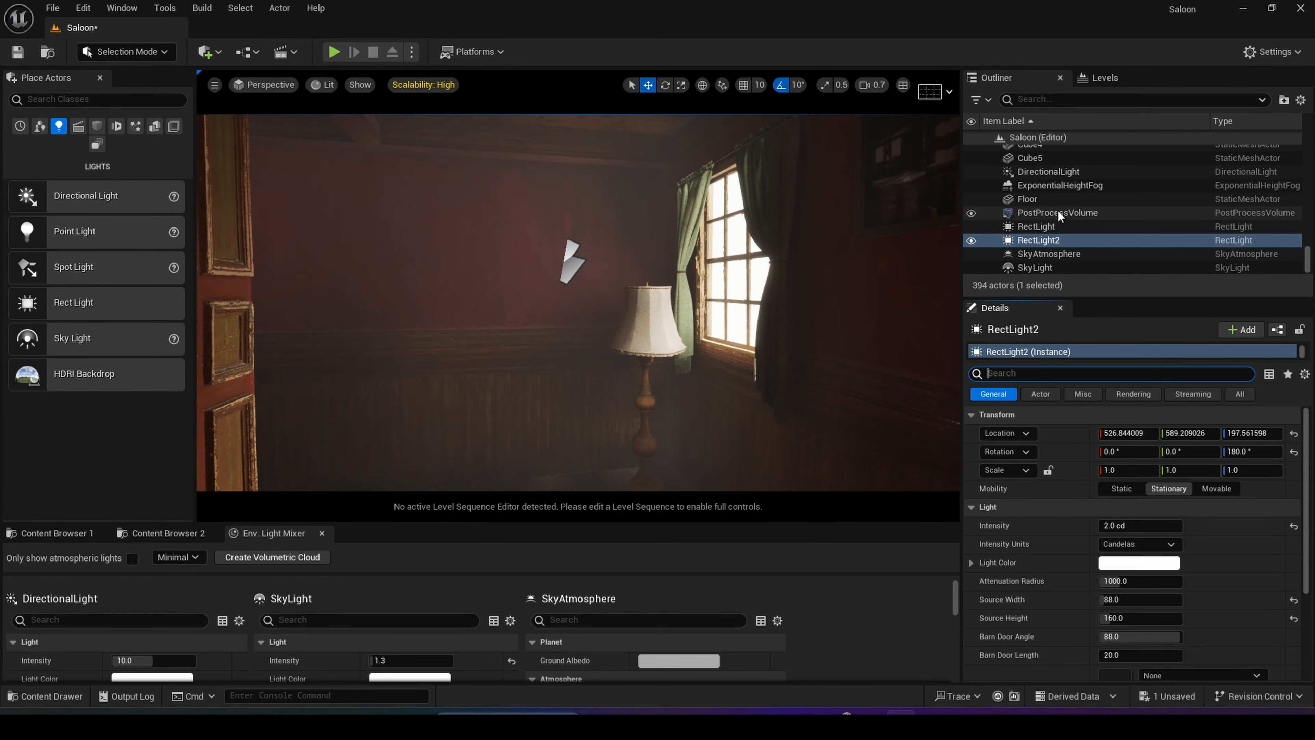
scroll(1057, 203, "up", 3)
scroll(1057, 204, "down", 3)
right_click_drag(911, 292, 944, 292)
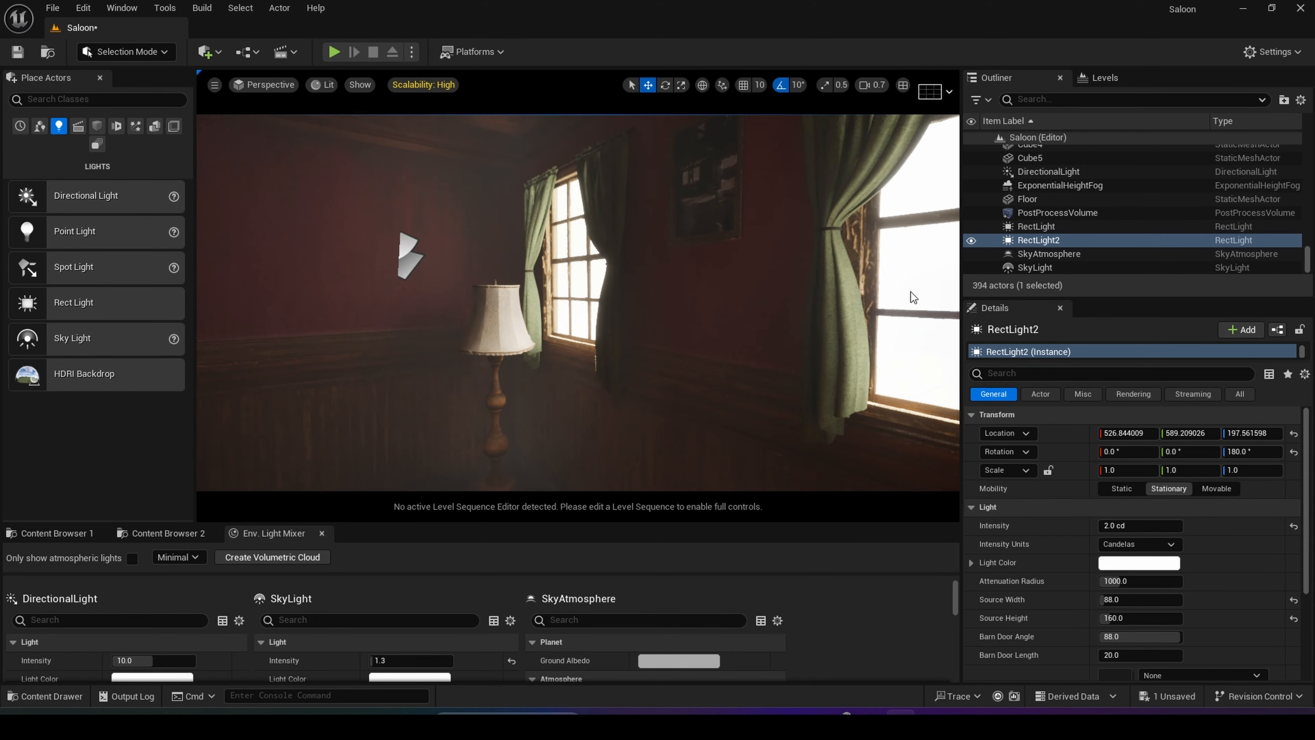
Set the ExponentialHeightFog's volumetric Scattering Distribution to about 0.112 and its Fog Density to about 0.0169
left_click(1071, 172)
left_click(1083, 189)
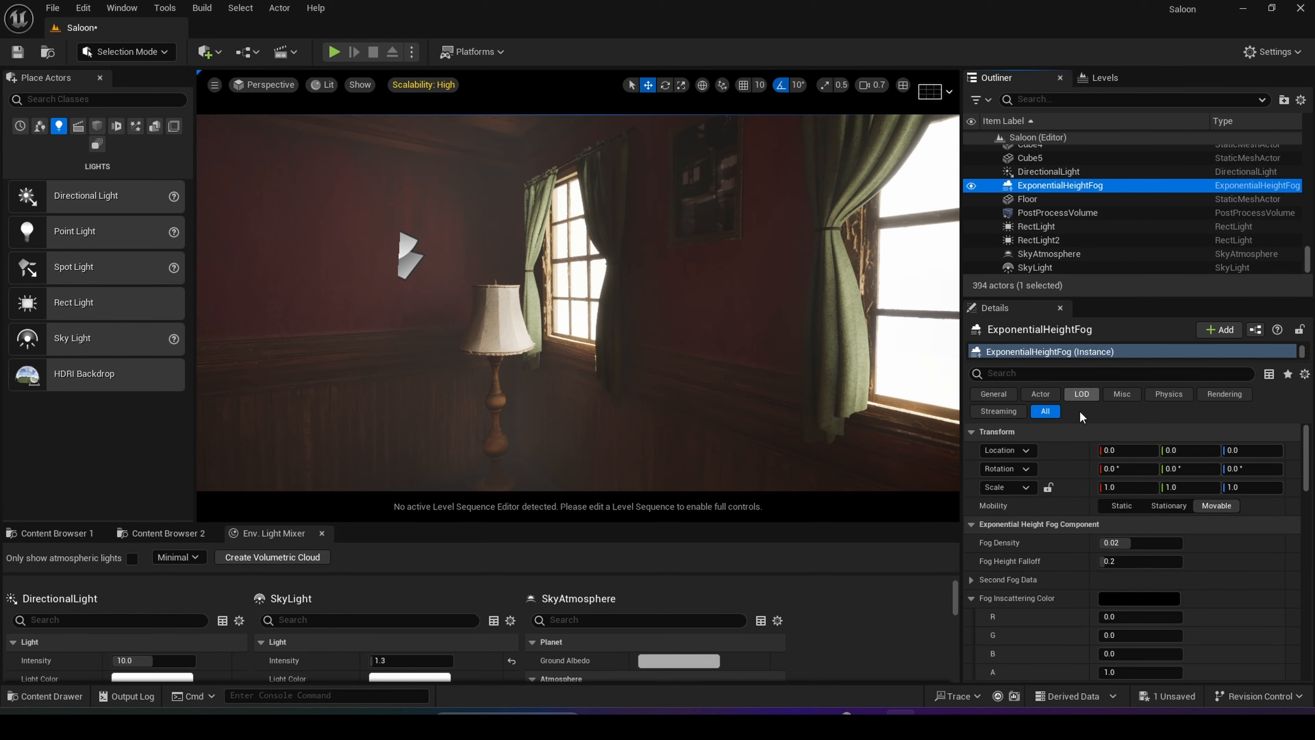
left_click(1031, 373)
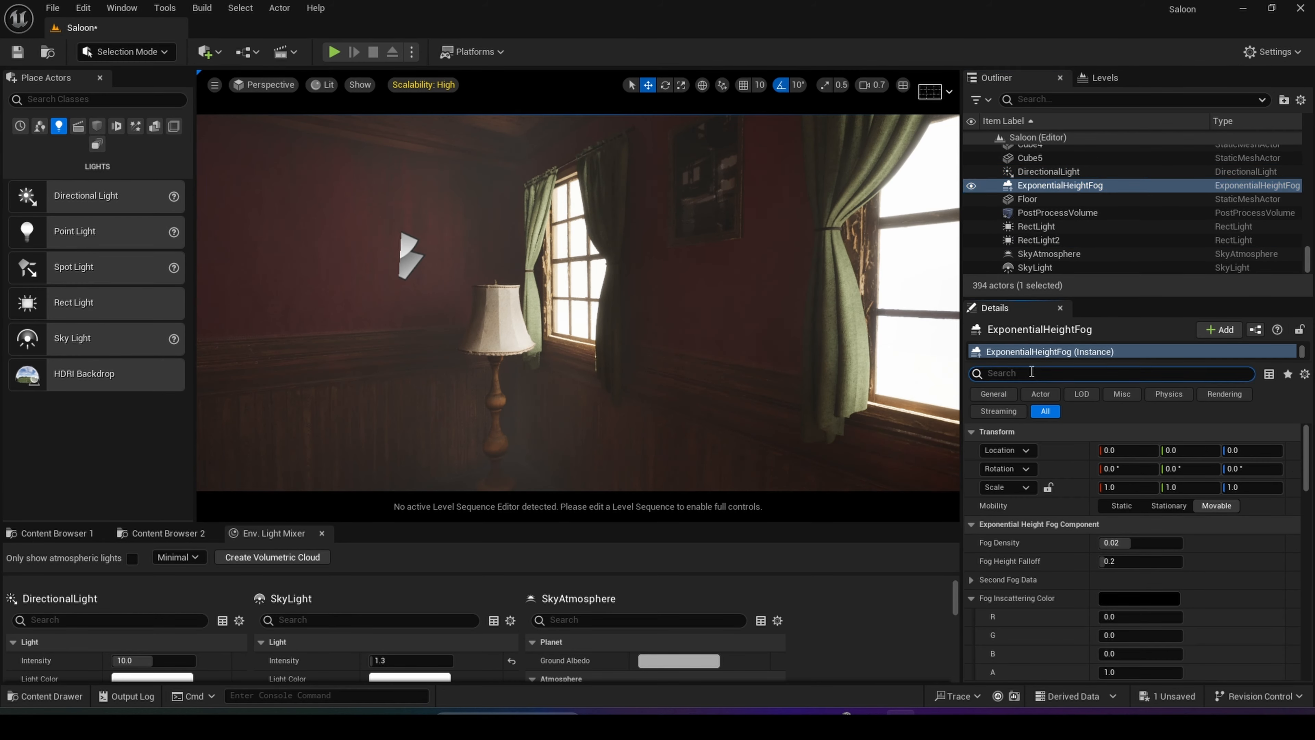
type("vol")
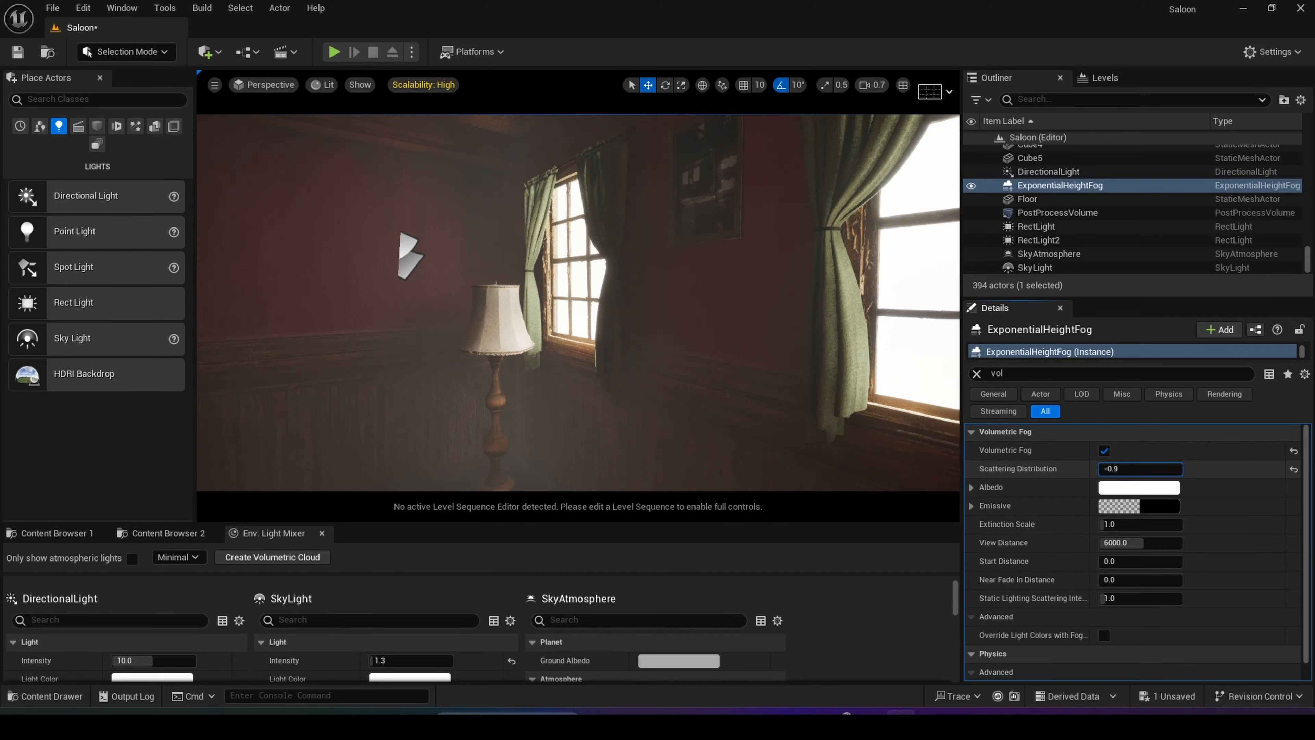
left_click_drag(1112, 468, 1155, 468)
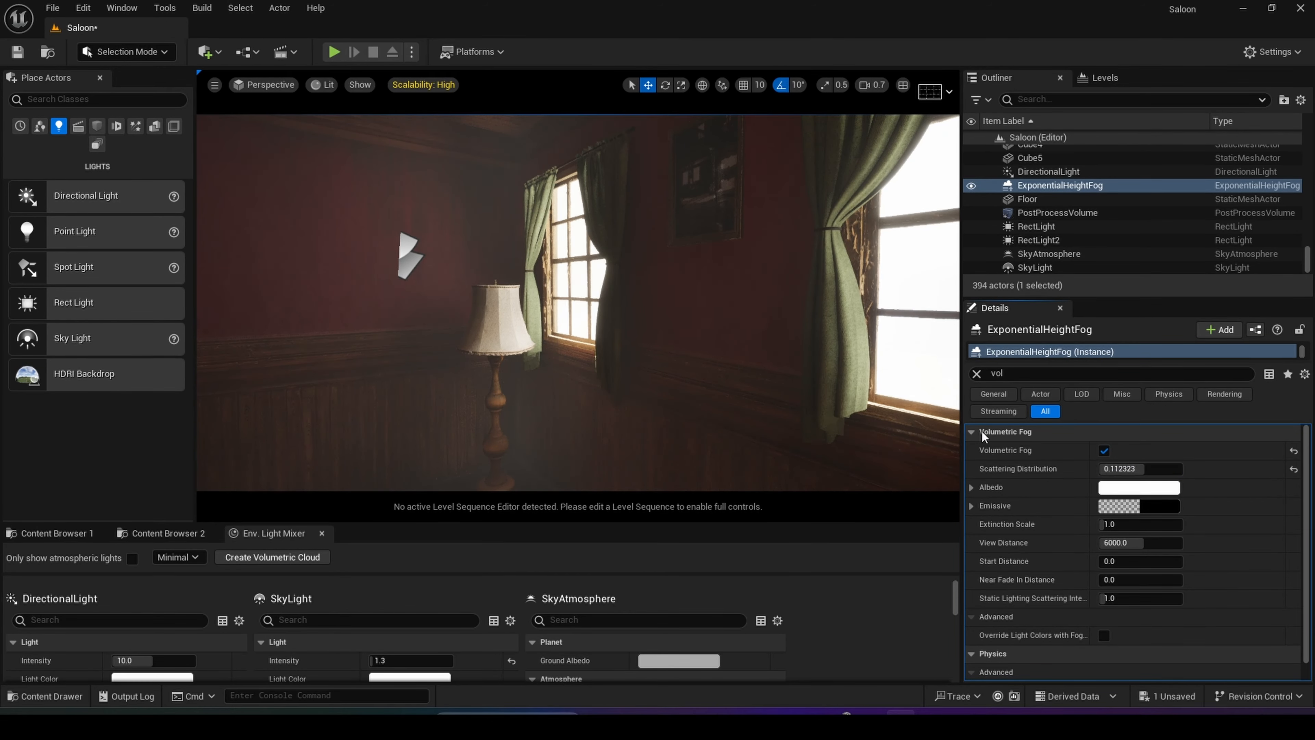
left_click(976, 375)
left_click_drag(1130, 543, 1125, 542)
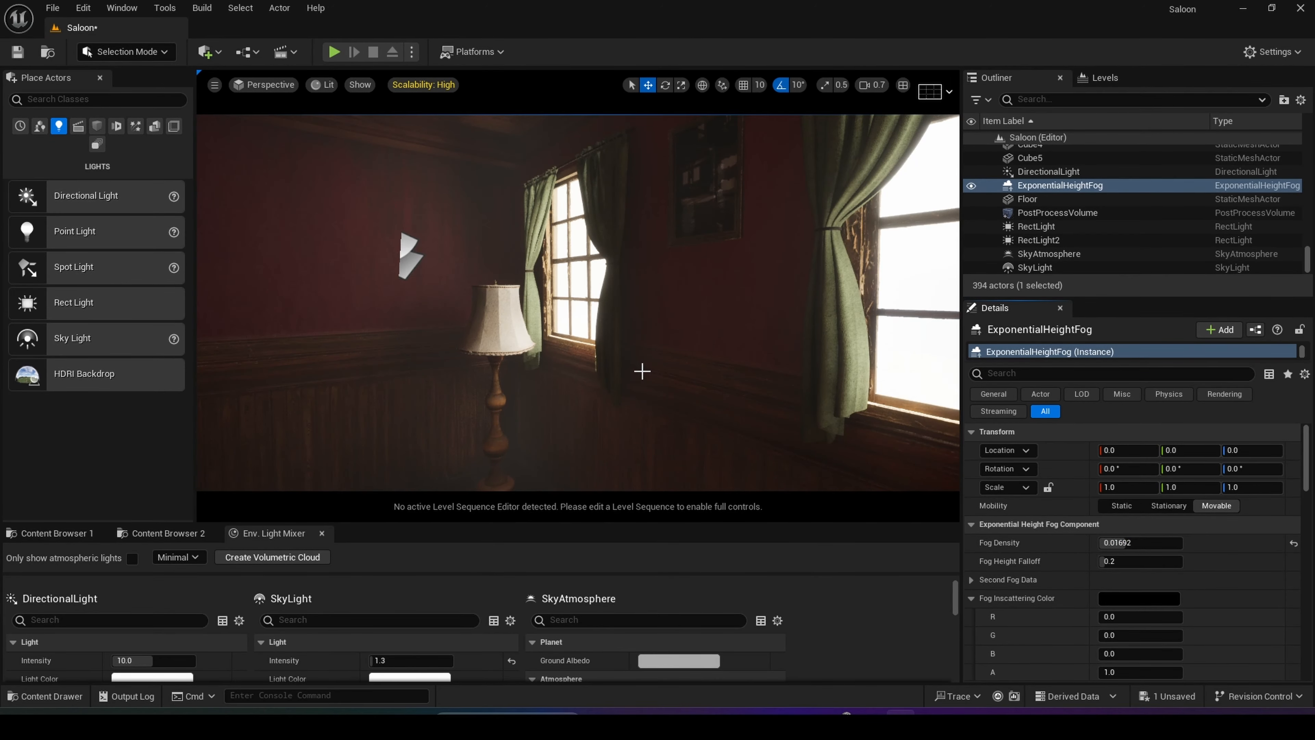
Examine the fog and light falloff around the railing, round table and windows of the lamp corner
right_click_drag(642, 371, 533, 360)
key("s")
key("w")
key("s")
key("w")
key("s")
key("s")
key("s")
key("w")
key("w")
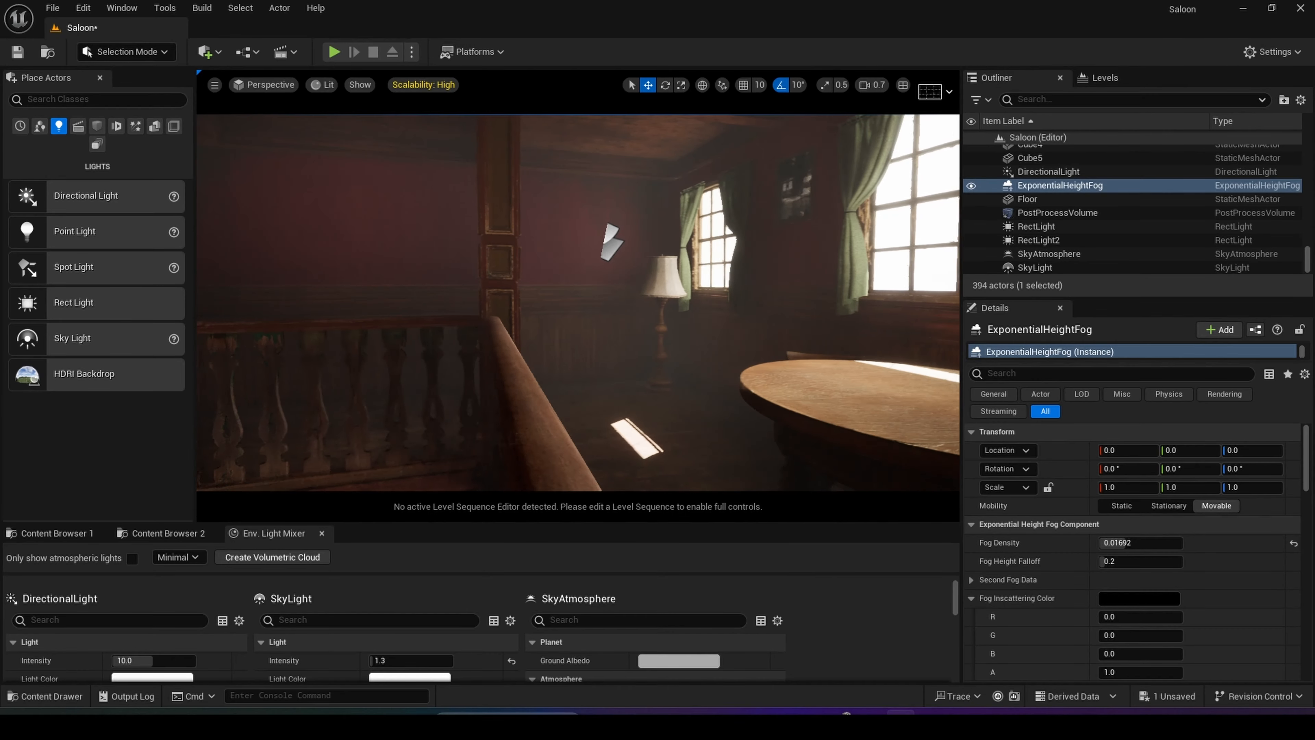
Preview the lamp corner in the Path Tracing view mode, then return to Lit for comparison
left_click(323, 87)
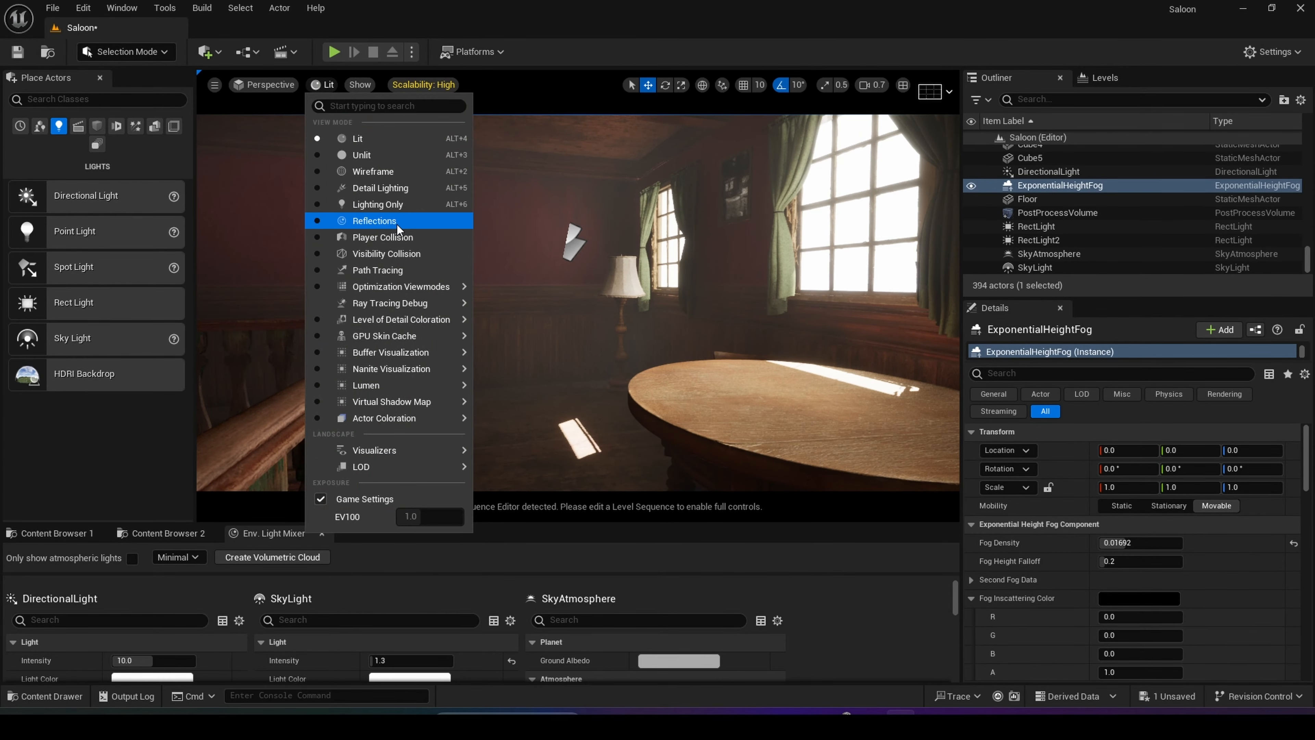
left_click(396, 270)
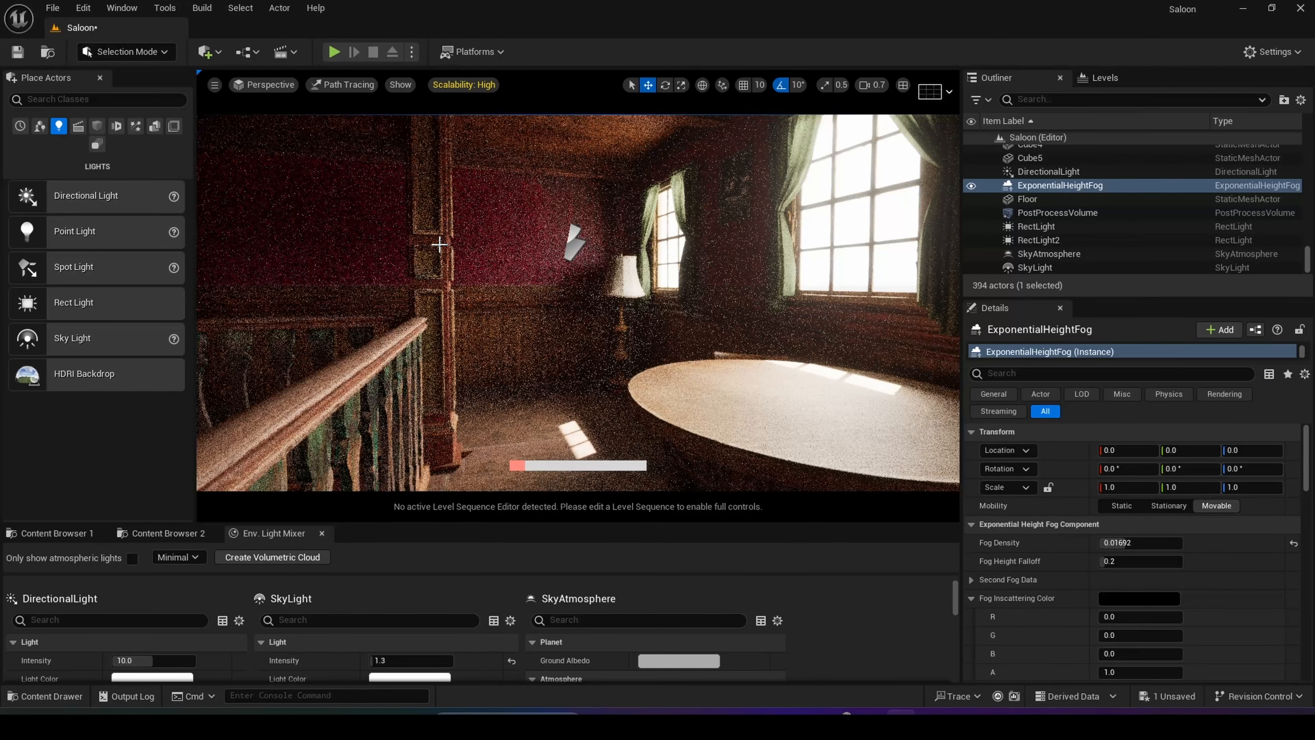
left_click(331, 88)
left_click(344, 135)
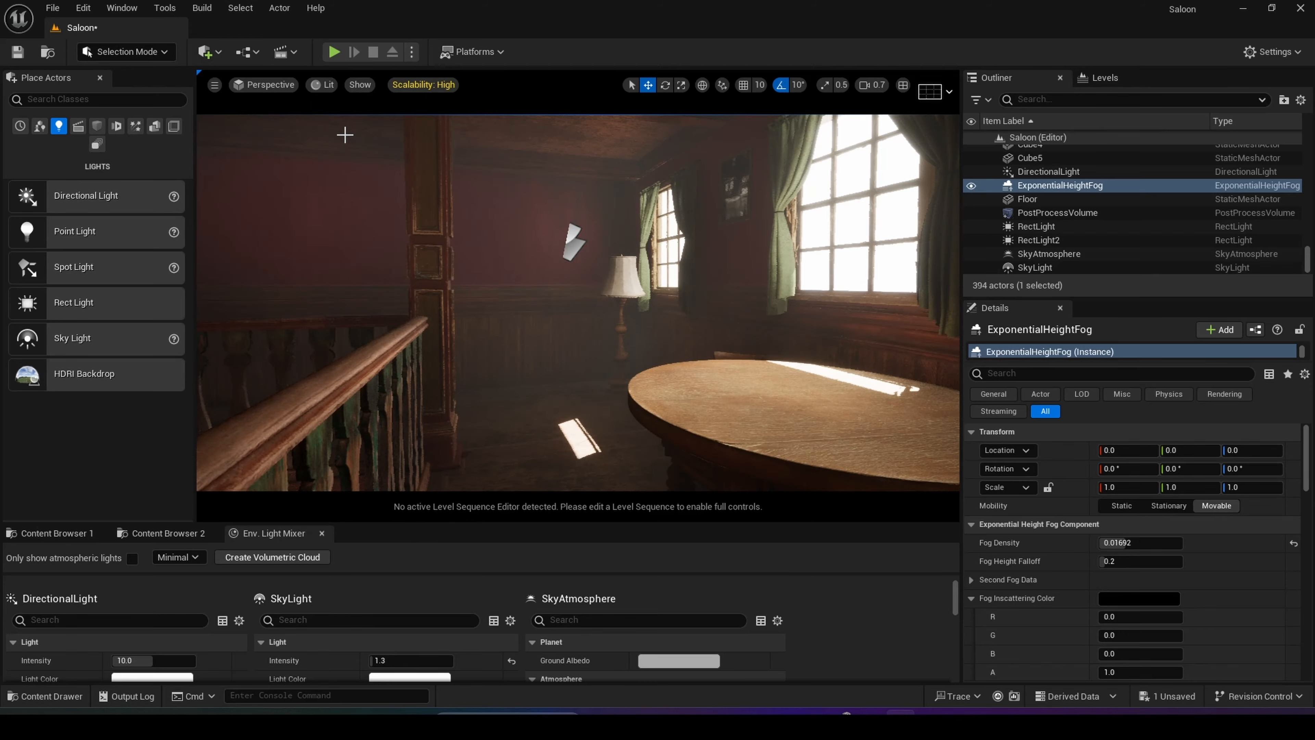
Set the ExponentialHeightFog's Fog Density to about 0.0079 and check the result in the floor lamp corner
right_click_drag(489, 195, 239, 204)
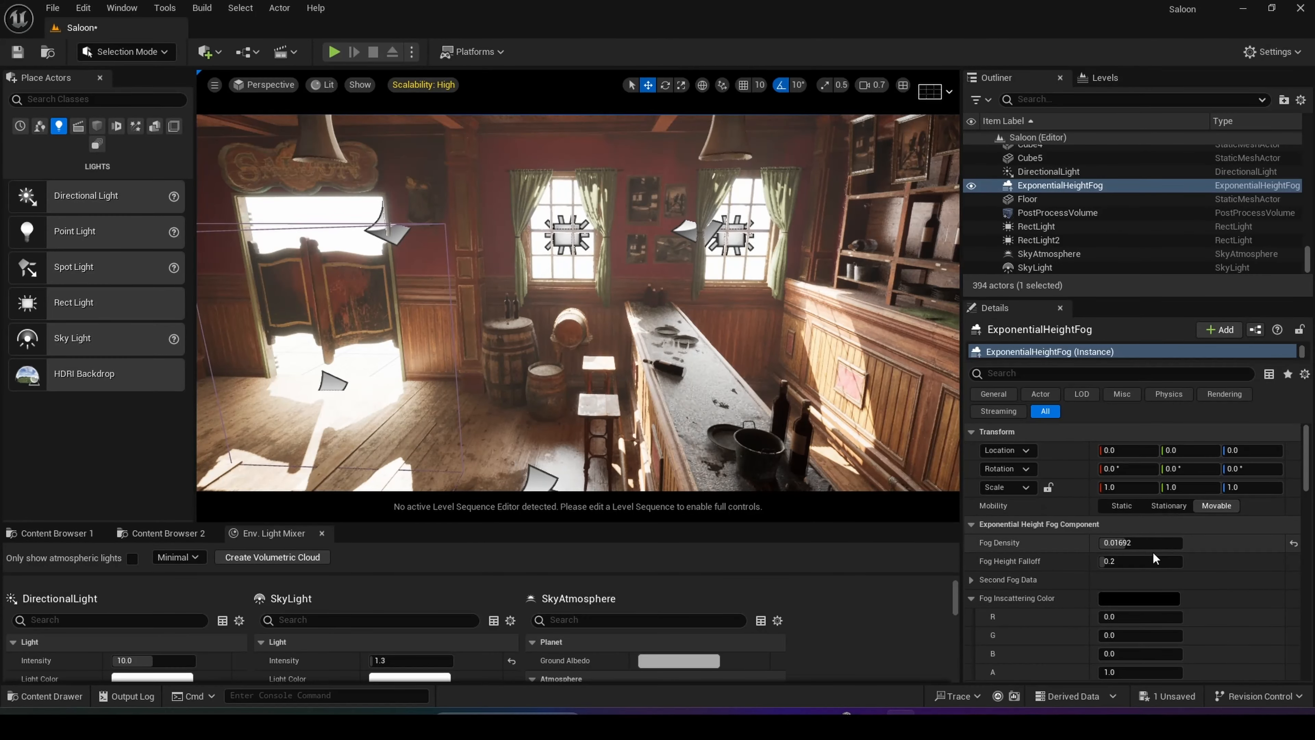
left_click_drag(1144, 543, 1123, 543)
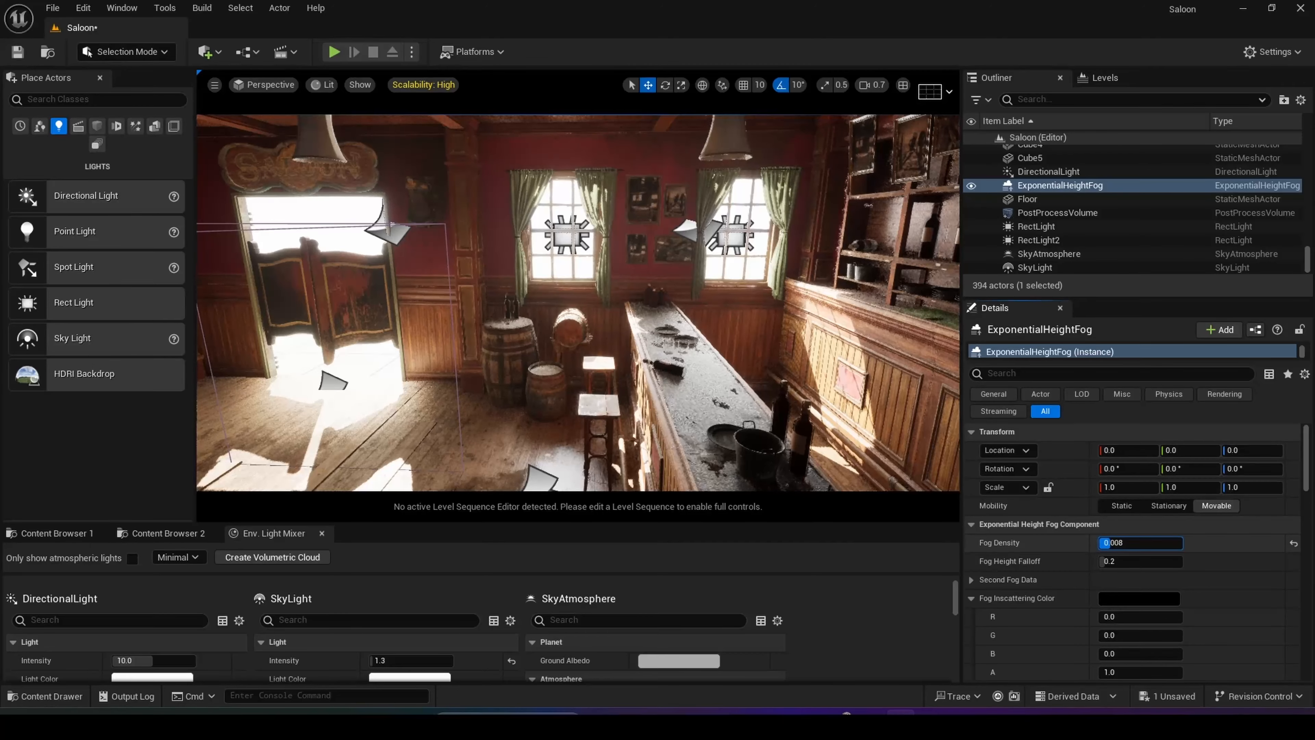
right_click_drag(776, 336, 290, 353)
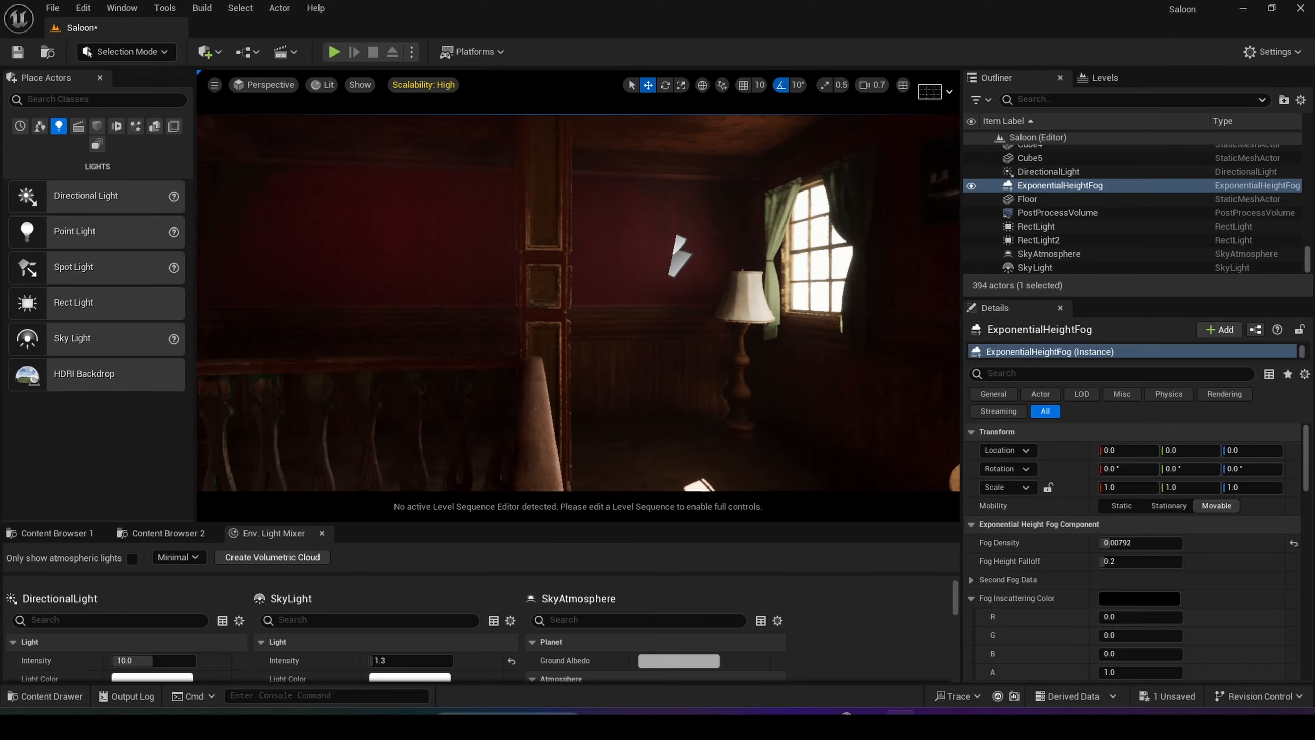
right_click_drag(290, 352, 596, 264)
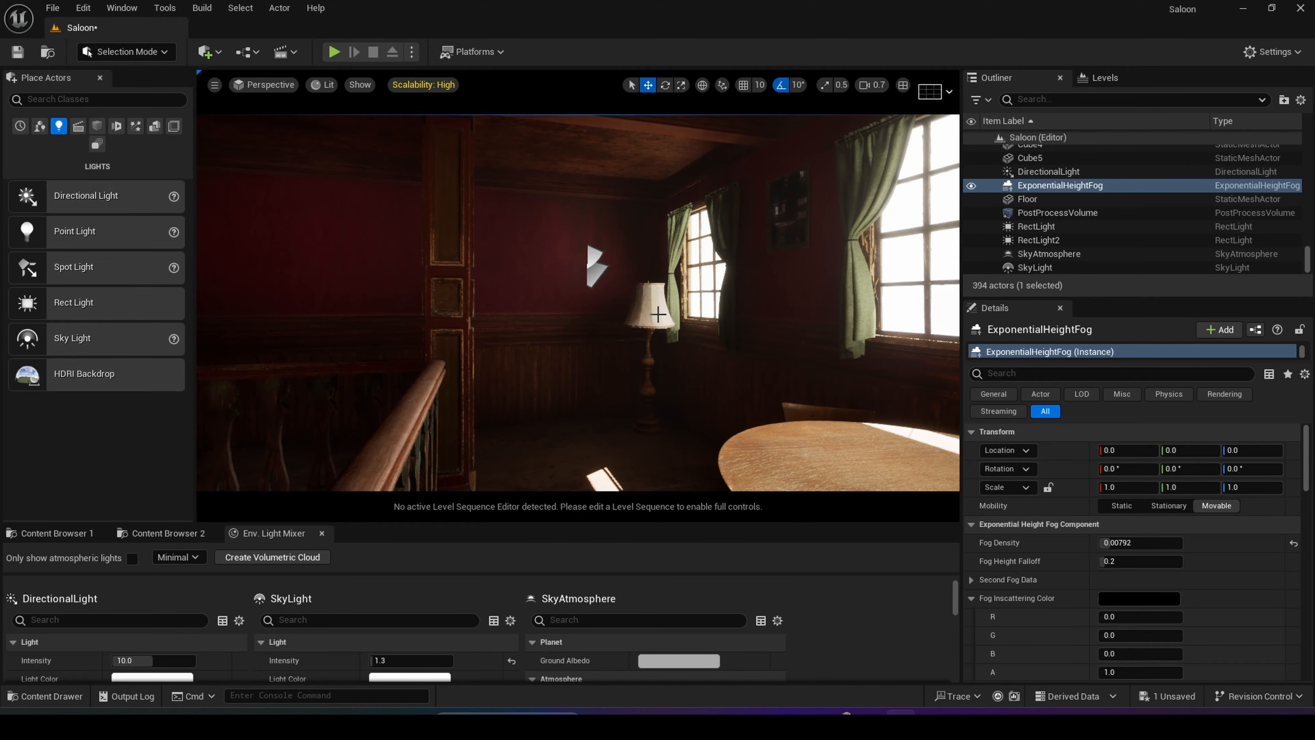
right_click_drag(596, 264, 649, 357)
Set the mobility of both ground-floor window rect lights, RectLight and RectLight2, to Movable and keep both selected
left_click(611, 309)
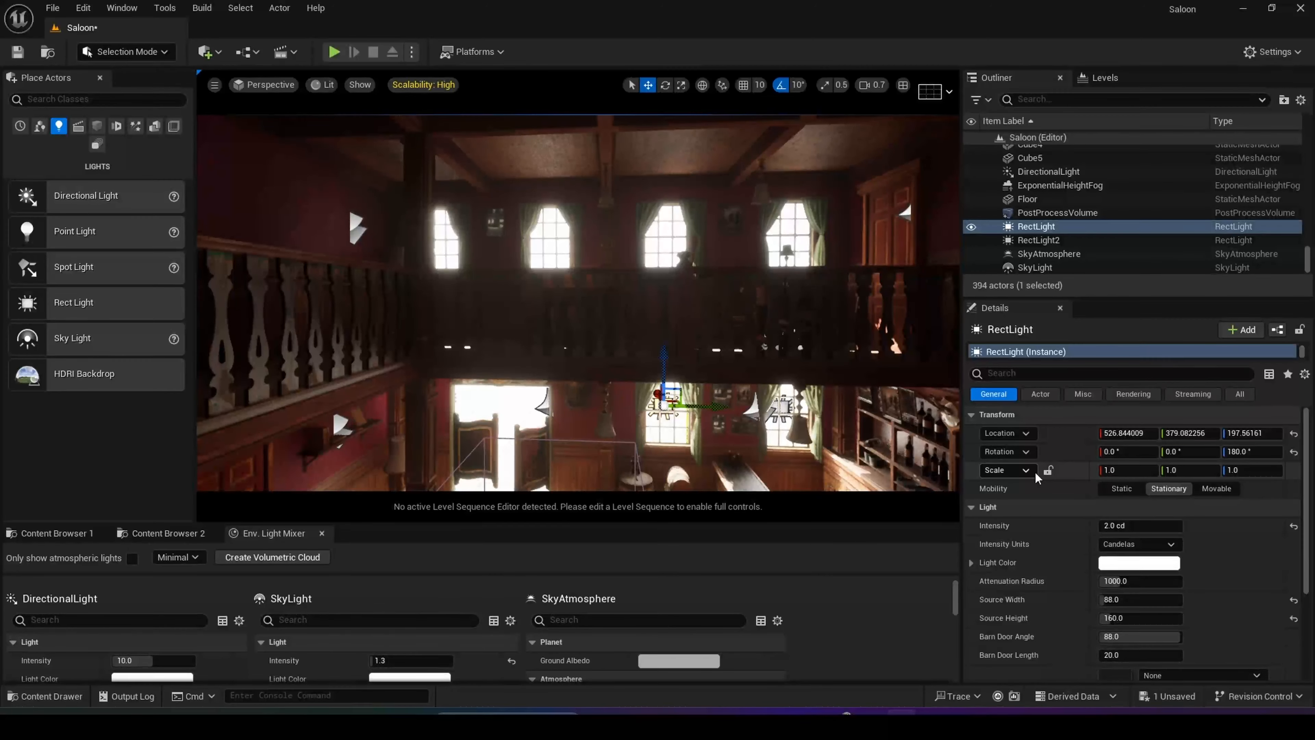
left_click(1207, 490)
right_click_drag(611, 426, 667, 391)
left_click(636, 306, "ctrl")
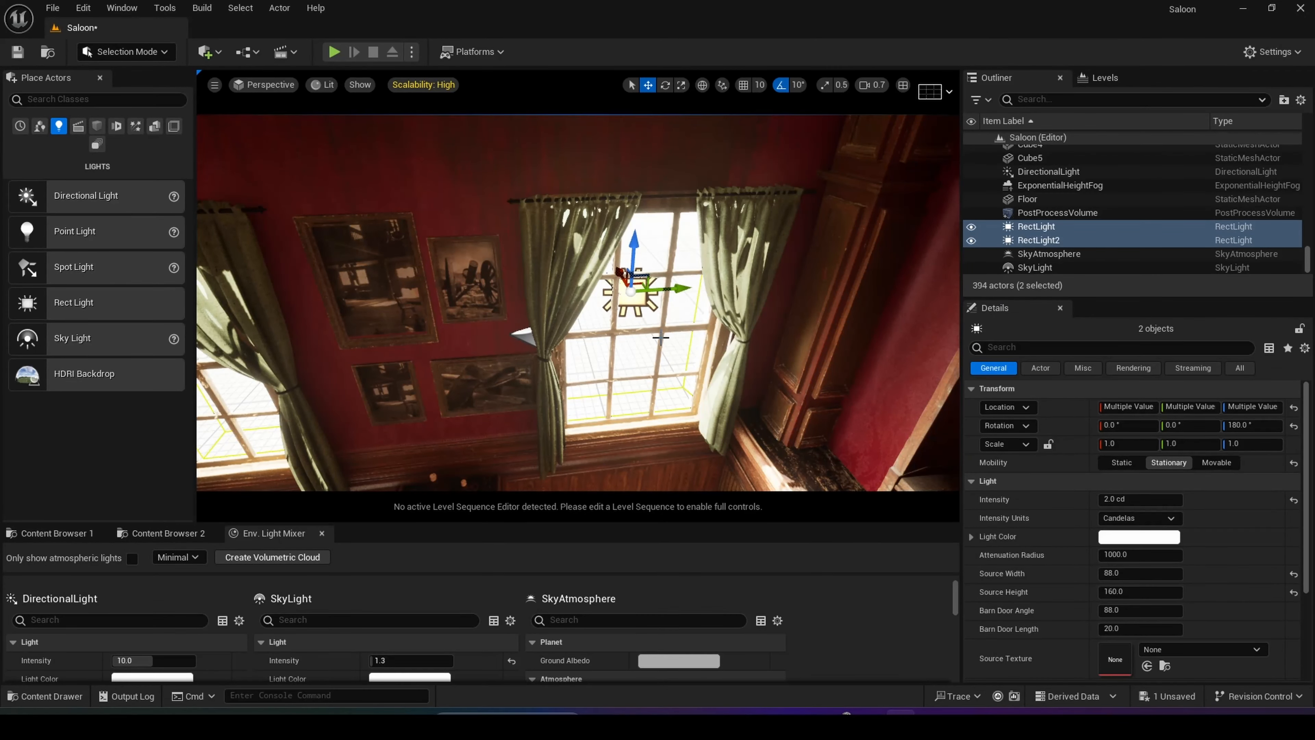
left_click(1215, 462)
right_click_drag(663, 362, 647, 358)
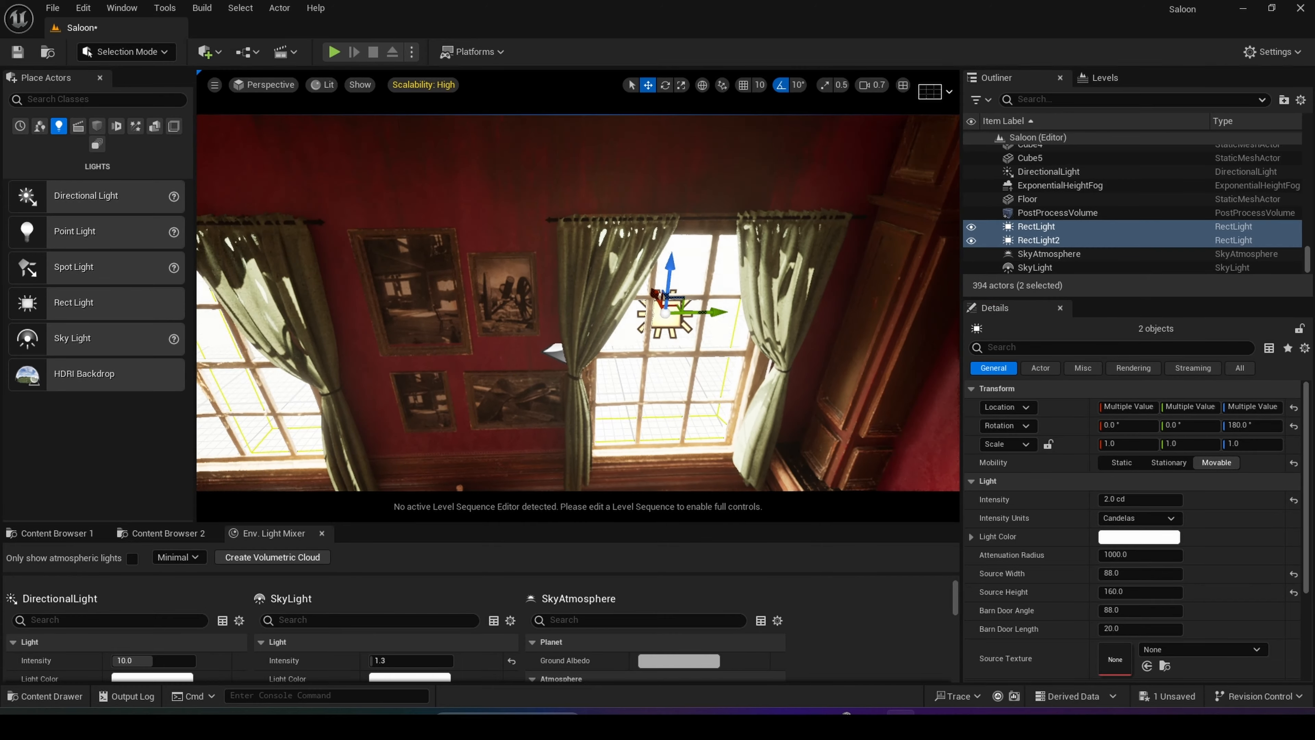
Duplicate the two ground-floor rect lights upward and align the copies with the upper-floor windows above
key("s")
right_click_drag(602, 265, 602, 265)
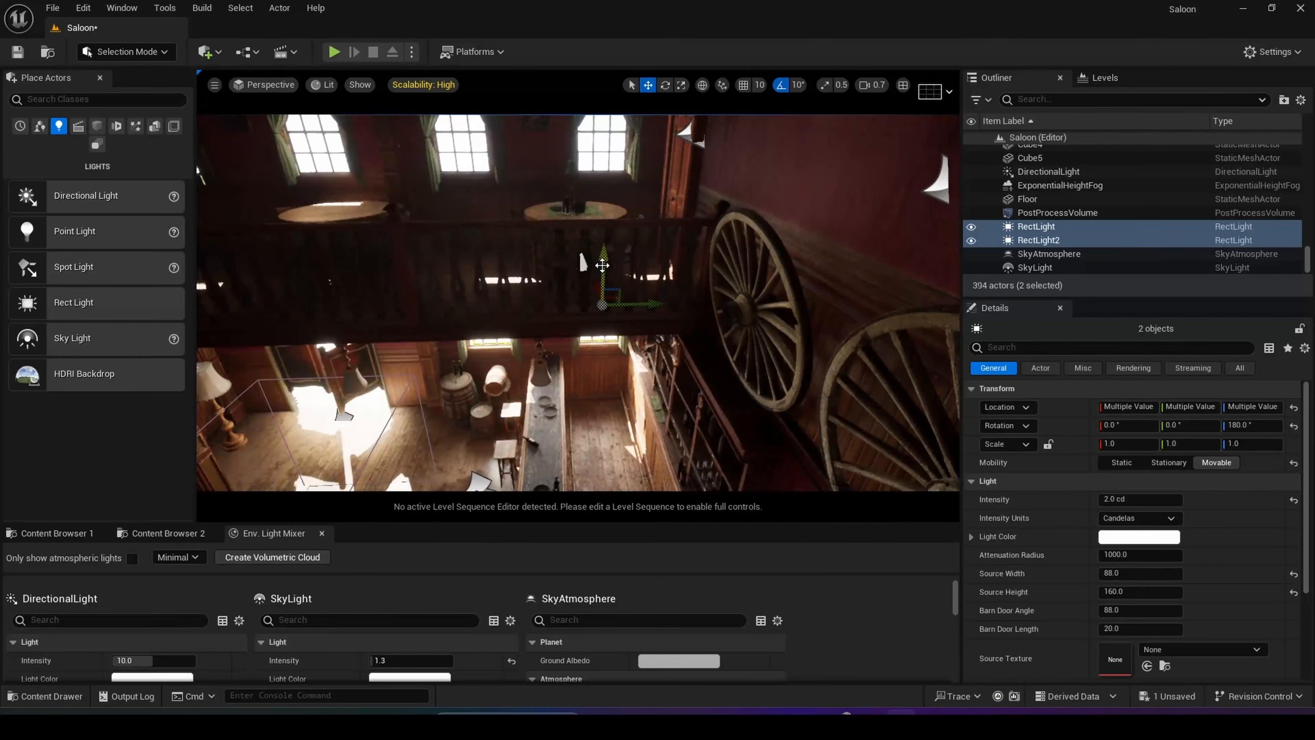
left_click_drag(602, 265, 605, 165, "alt")
key("f")
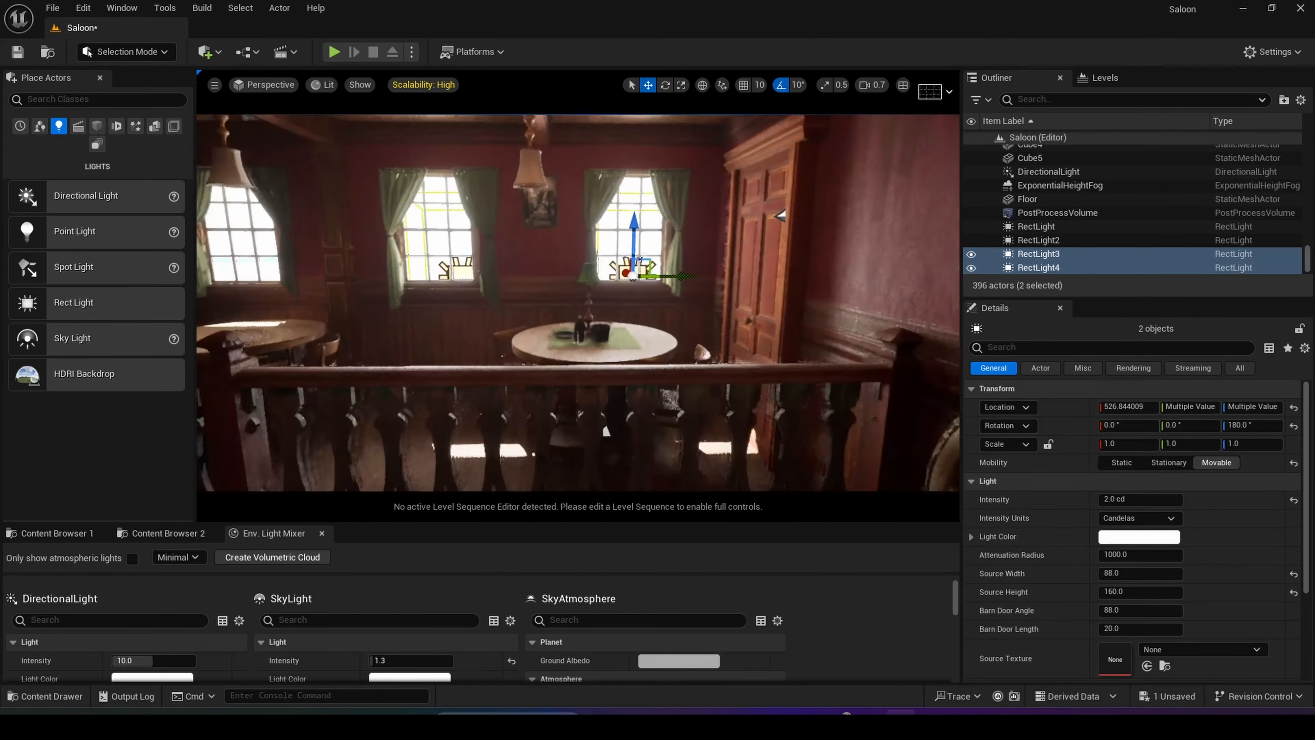
left_click_drag(644, 220, 634, 171)
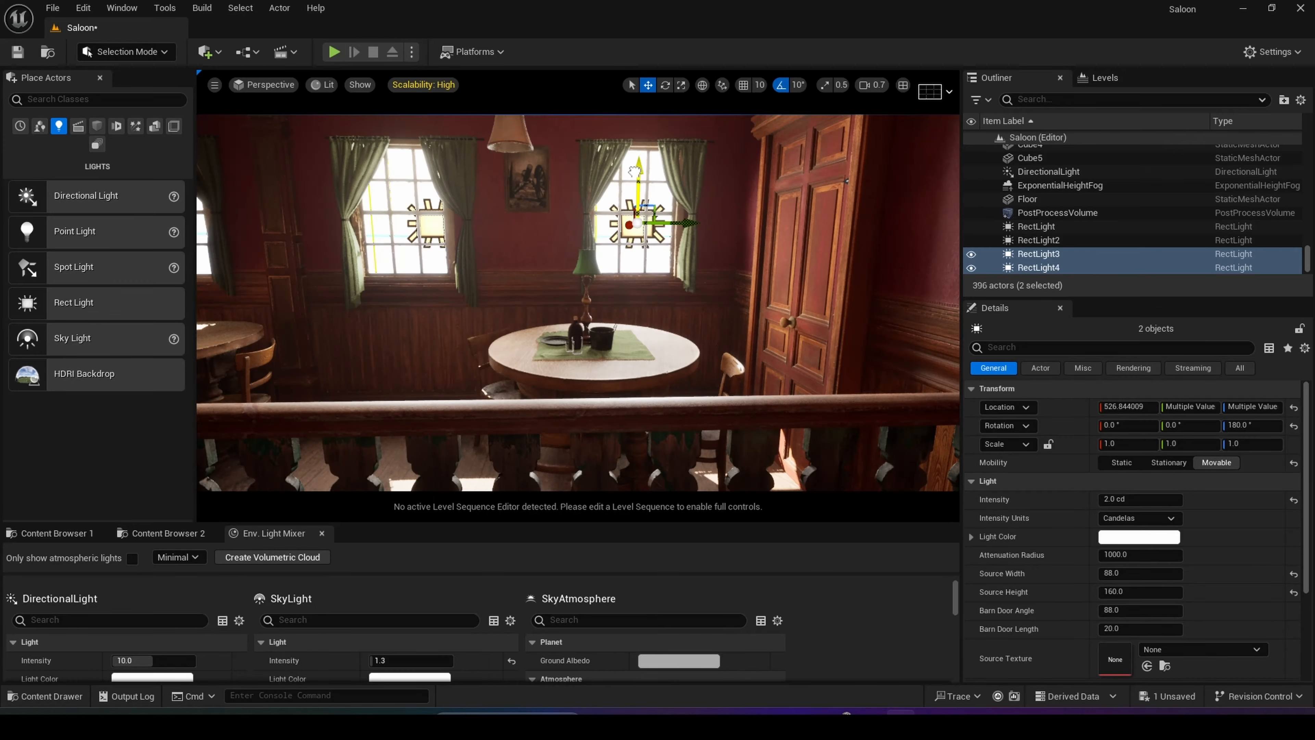
Duplicate the two upper-floor rect lights sideways along the wall to cover the remaining upper windows
right_click_drag(598, 239, 603, 253)
key("a")
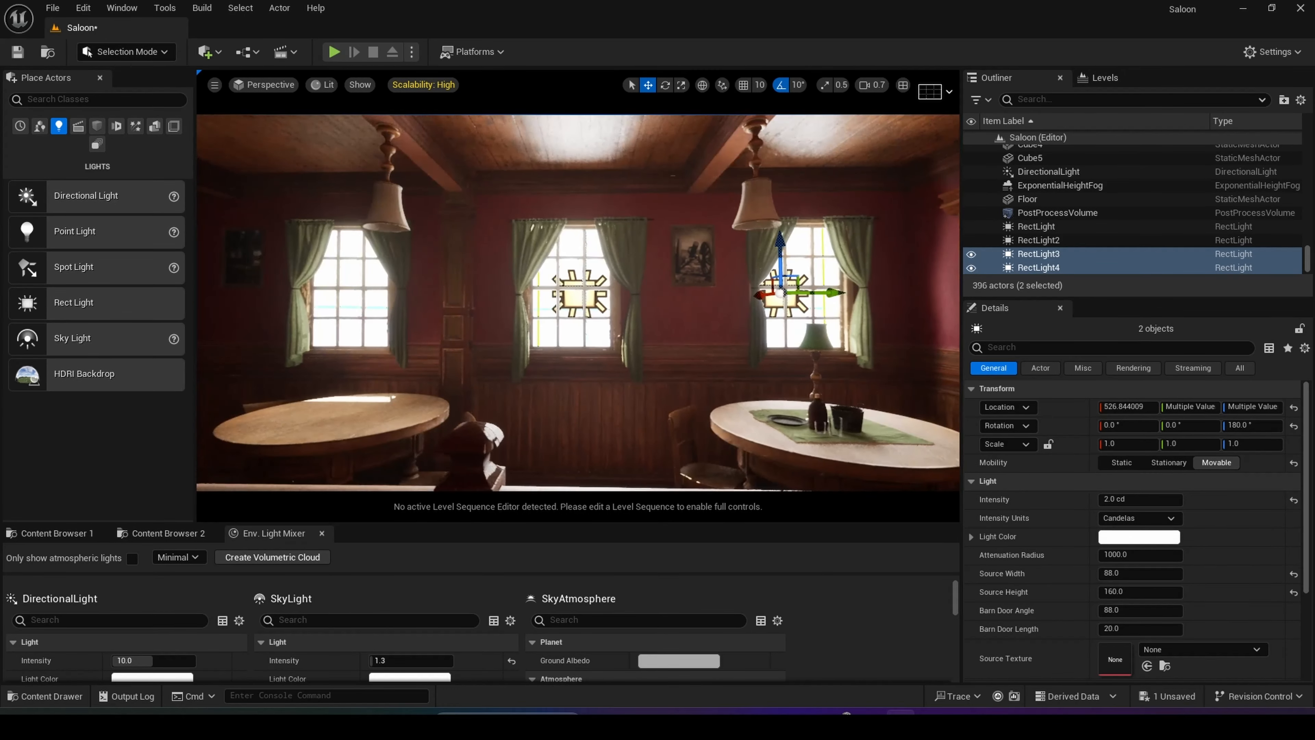
left_click_drag(830, 293, 406, 306, "alt")
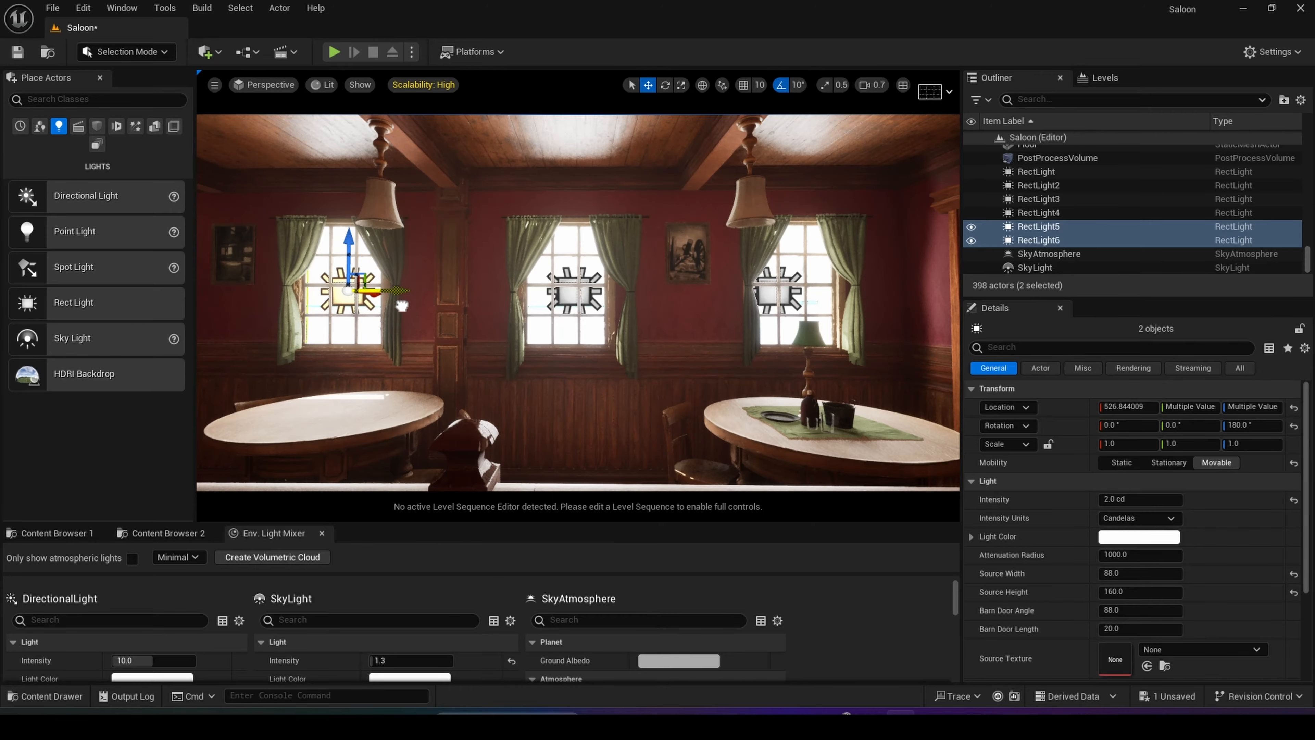
Select one of the newest rect lights near the floor lamp and nudge it sideways to fit its window
key("a")
mouse_move(407, 306)
right_mouse_down()
mouse_move(352, 304)
mouse_move(406, 305)
right_mouse_up()
key("w")
key("w")
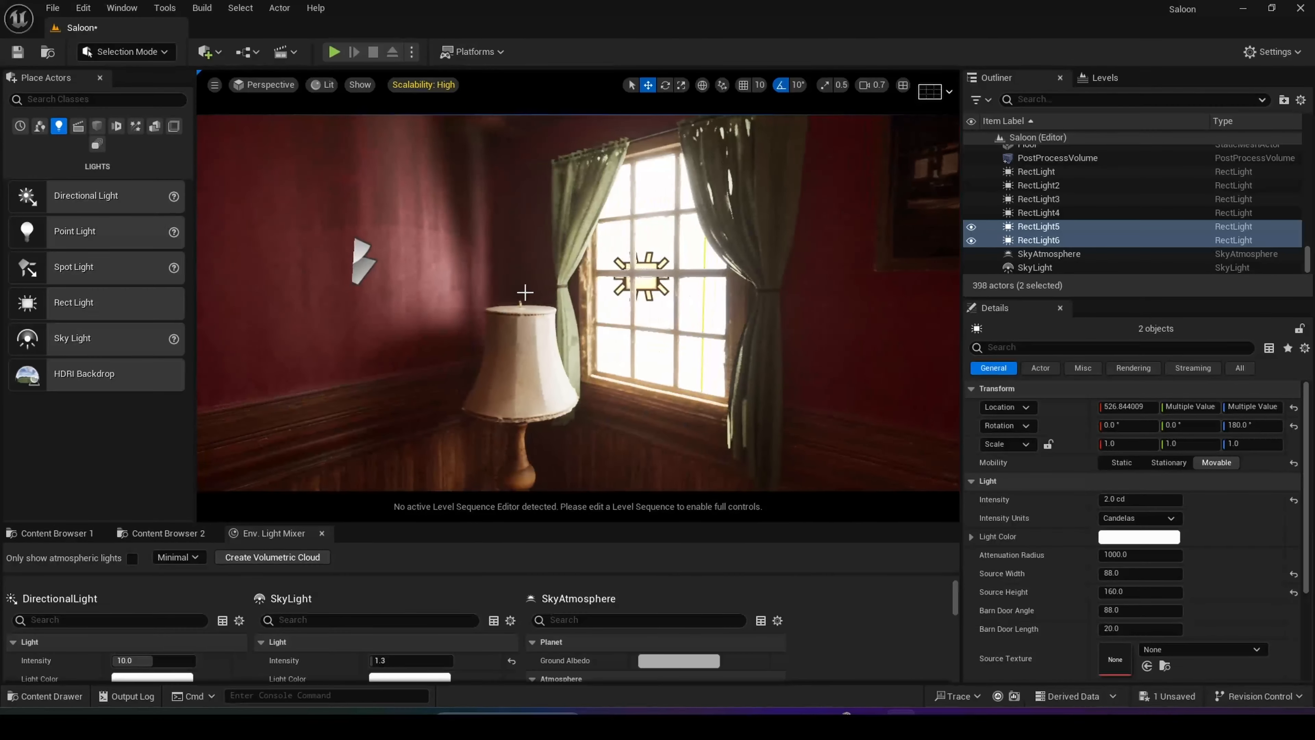
left_click(642, 289)
mouse_move(686, 284)
left_mouse_down()
mouse_move(732, 287)
mouse_move(703, 287)
left_mouse_up()
Examine the new window lighting around the floor lamp corner with the editor icons hidden in game view
right_click_drag(703, 287, 625, 301)
key("s")
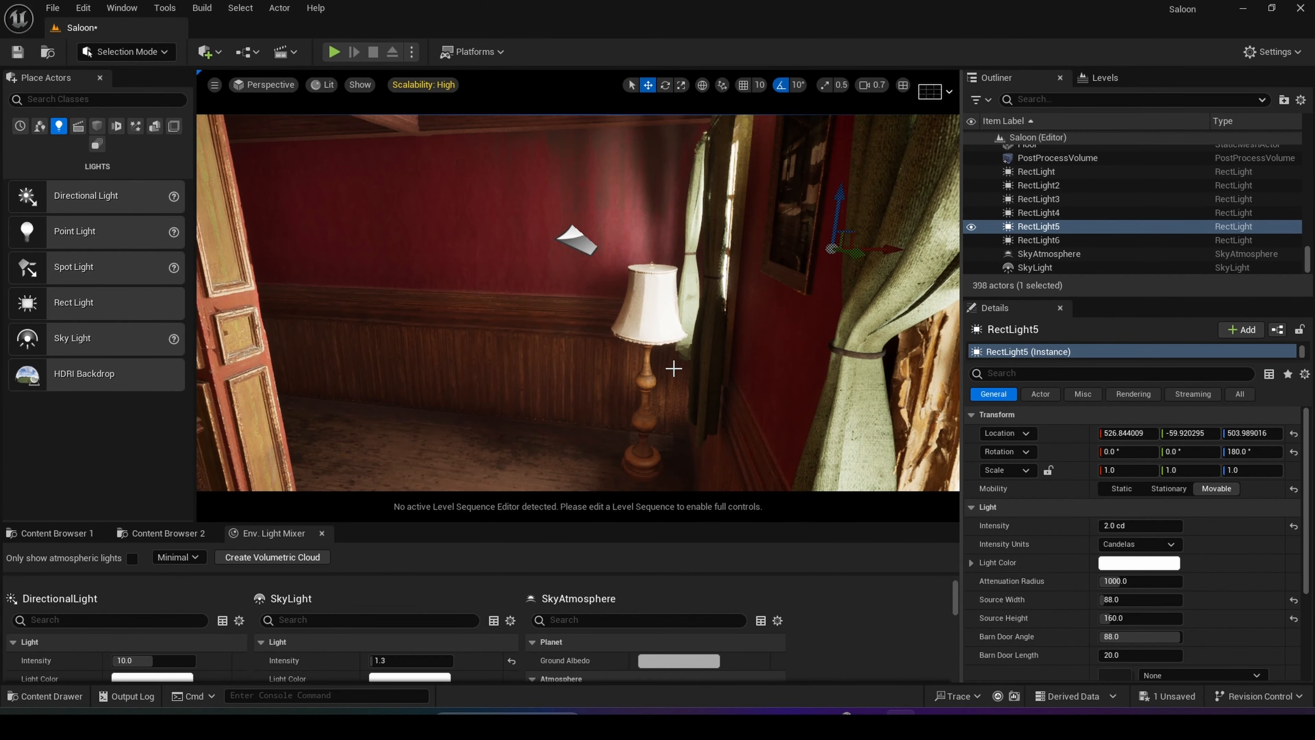
right_click_drag(625, 302, 710, 306)
key("s")
key("w")
mouse_move(626, 383)
right_mouse_down()
mouse_move(673, 384)
mouse_move(496, 383)
mouse_move(574, 386)
mouse_move(565, 382)
mouse_move(635, 366)
right_mouse_up()
key("s")
key("g")
key("w")
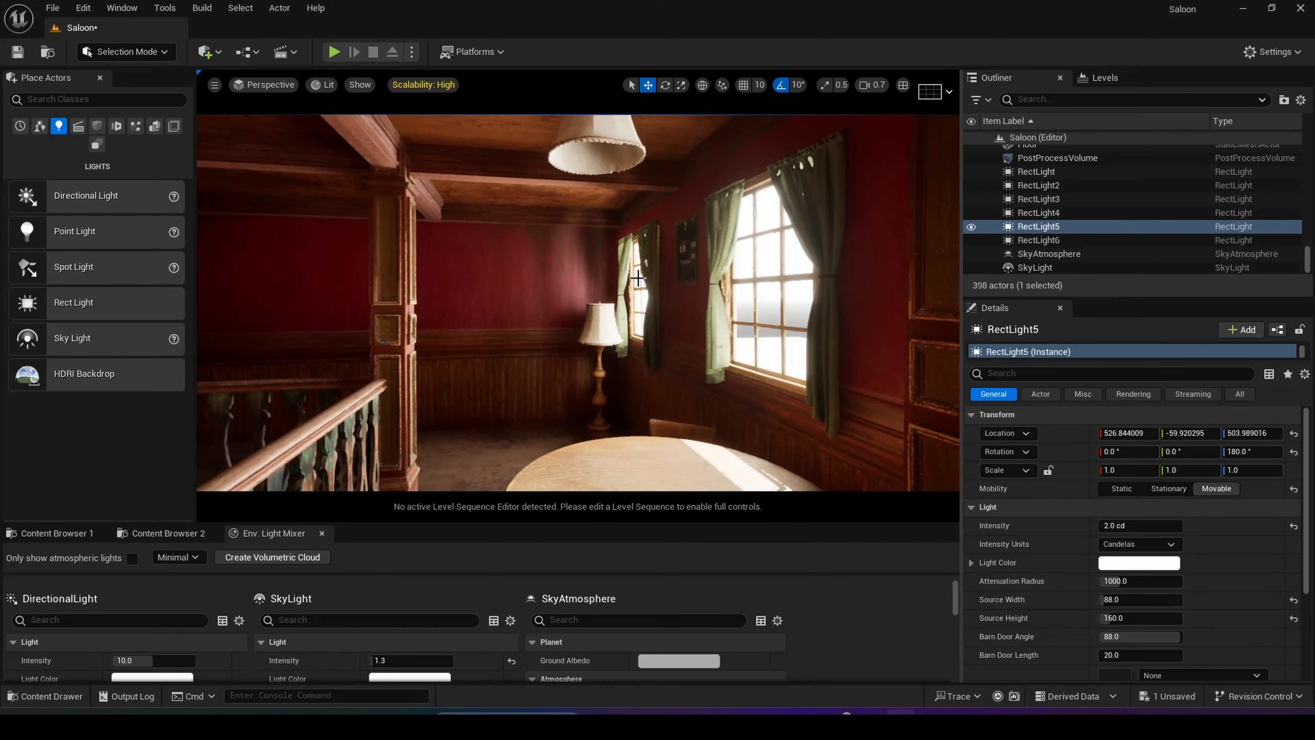
Compare the lamp corner in the Path Tracing and Lit view modes twice, ending in Lit
left_click(272, 86)
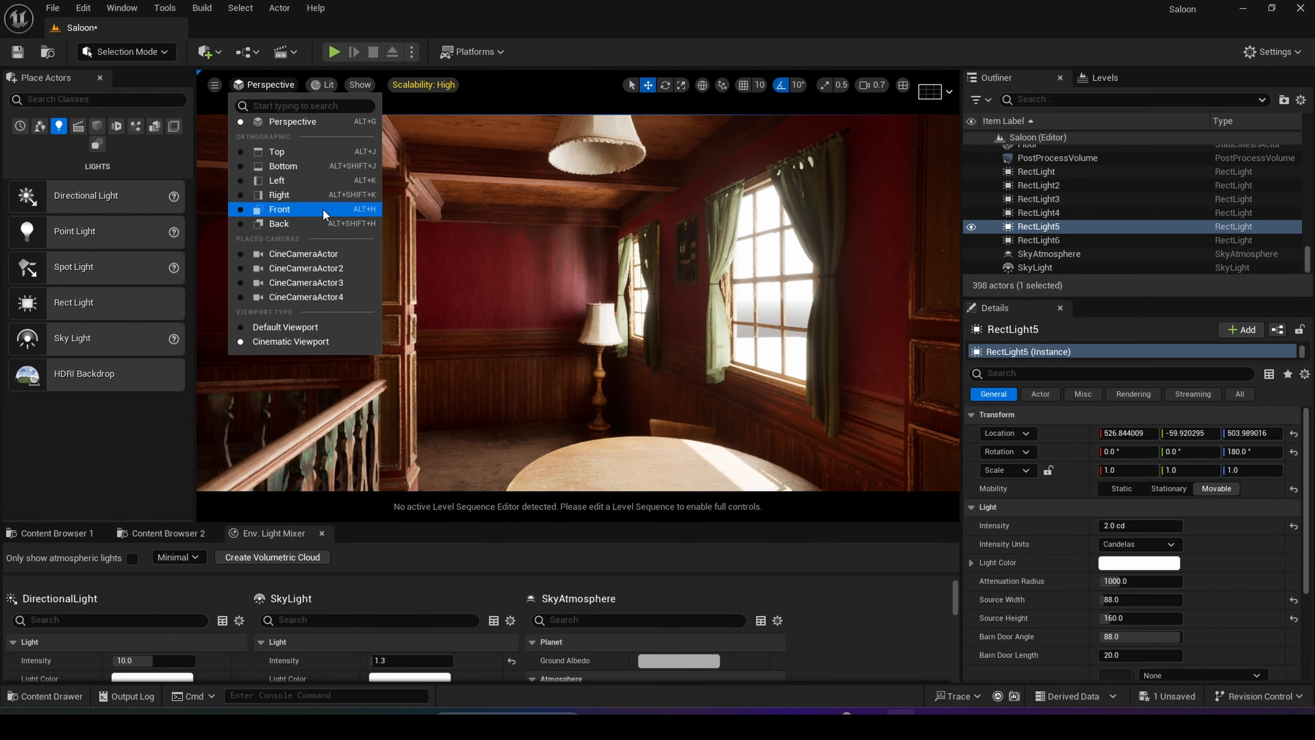
left_click(324, 84)
left_click(362, 255)
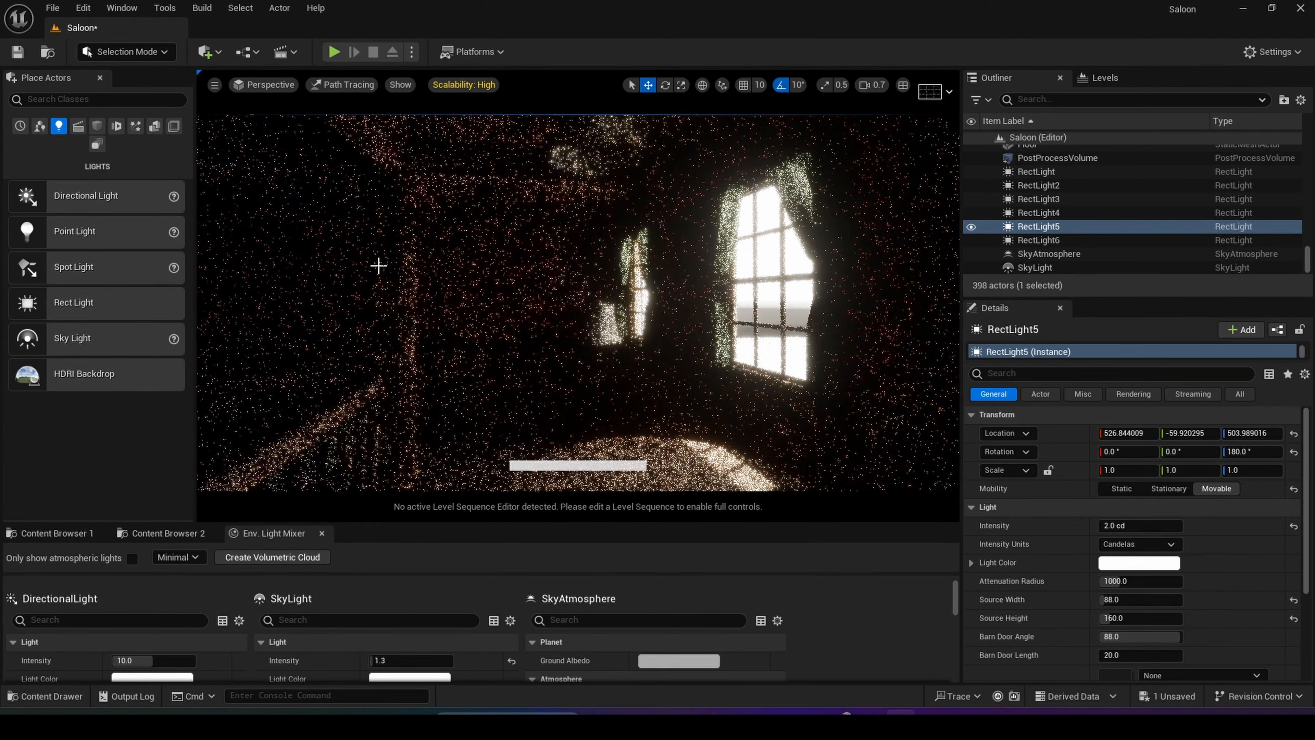
left_click(338, 84)
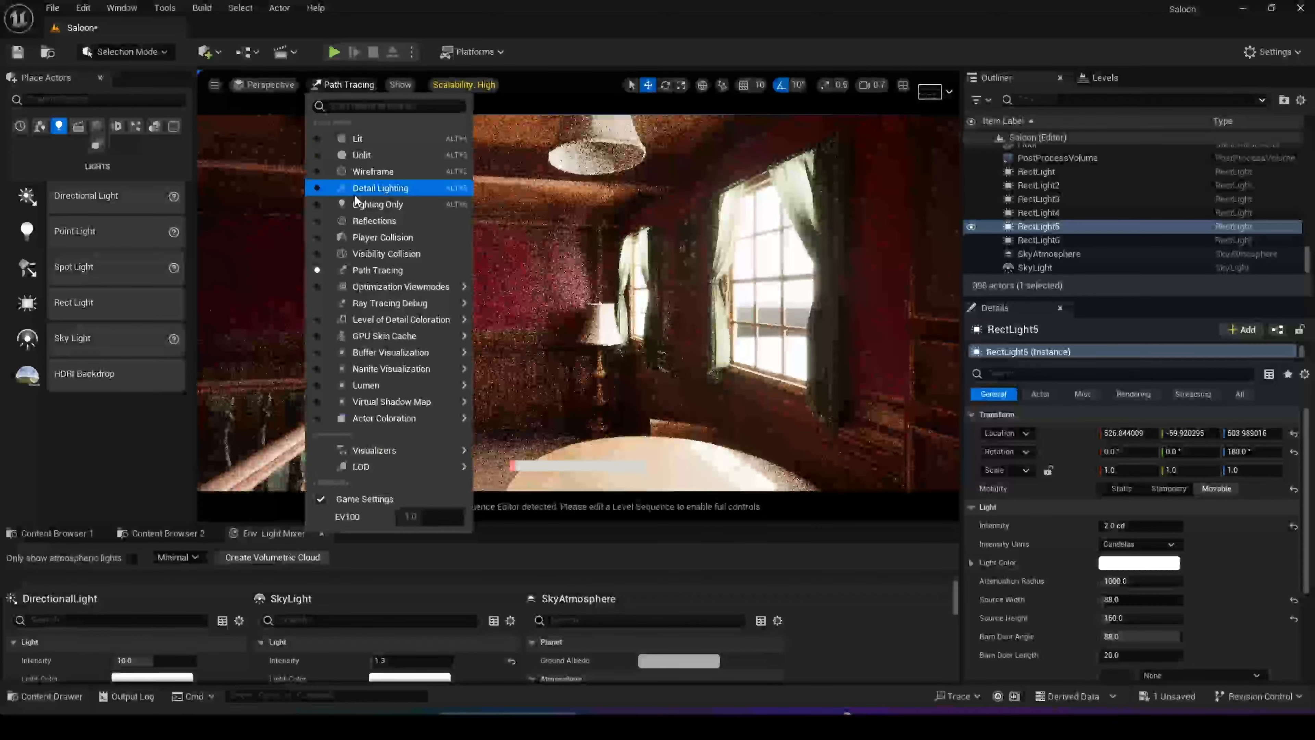
left_click(353, 138)
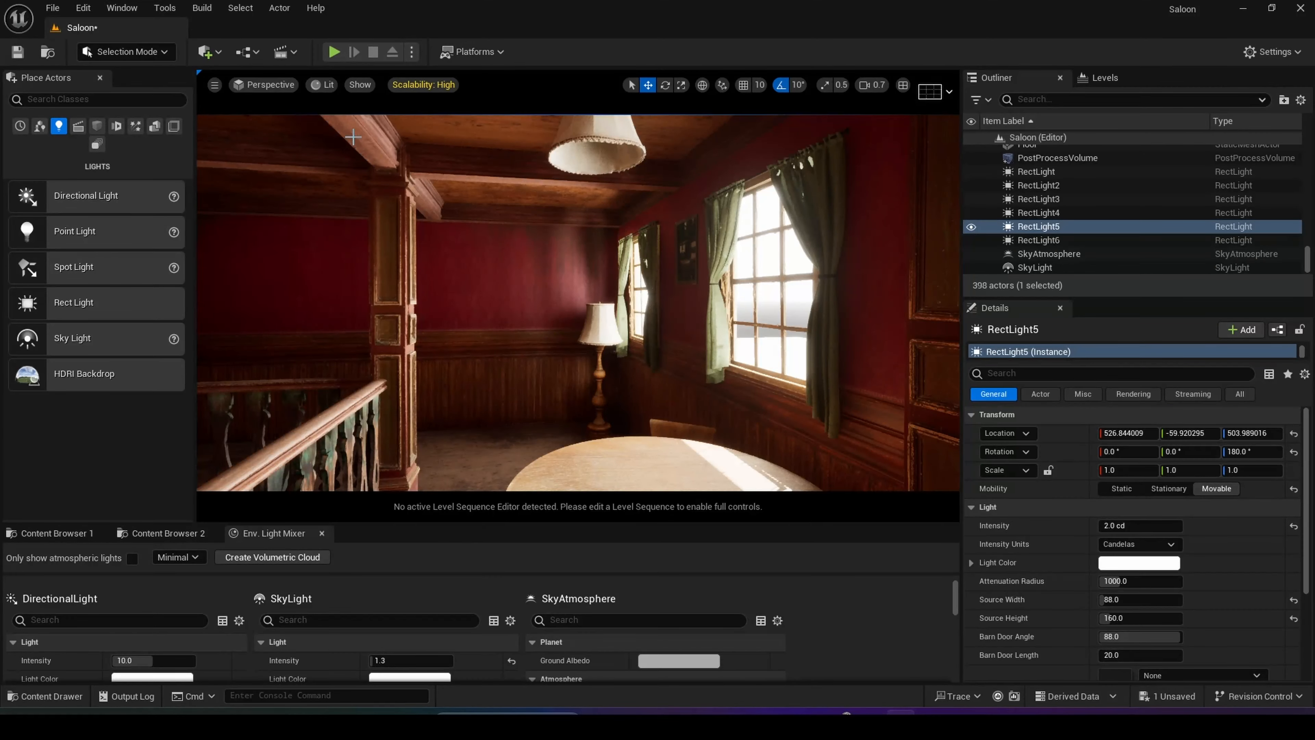
left_click(325, 87)
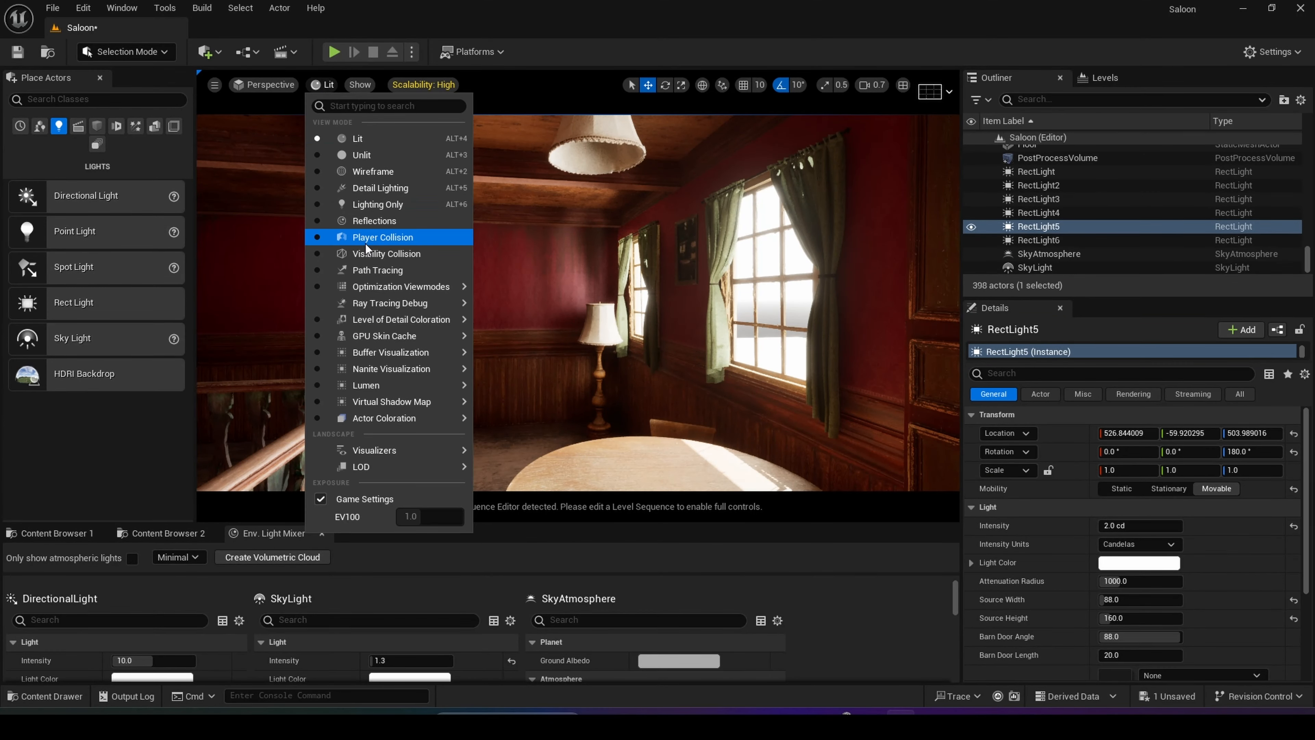
left_click(361, 273)
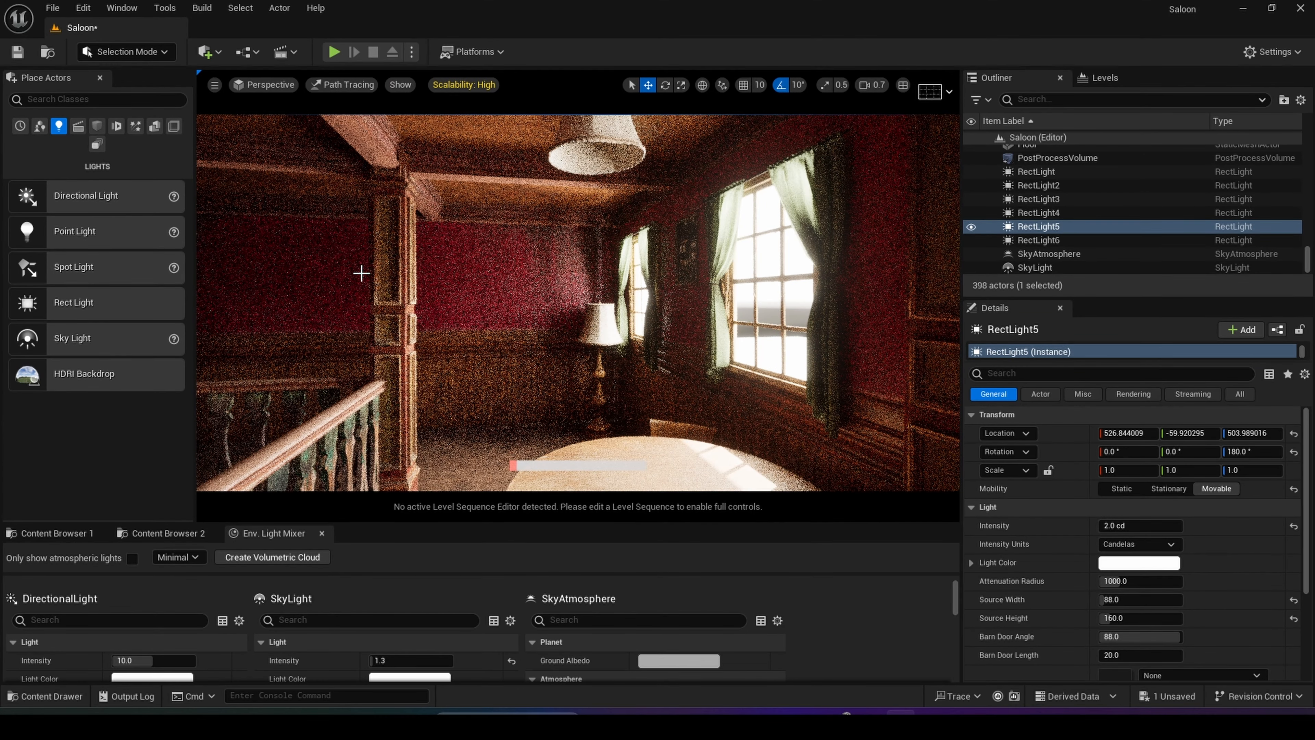
left_click(347, 91)
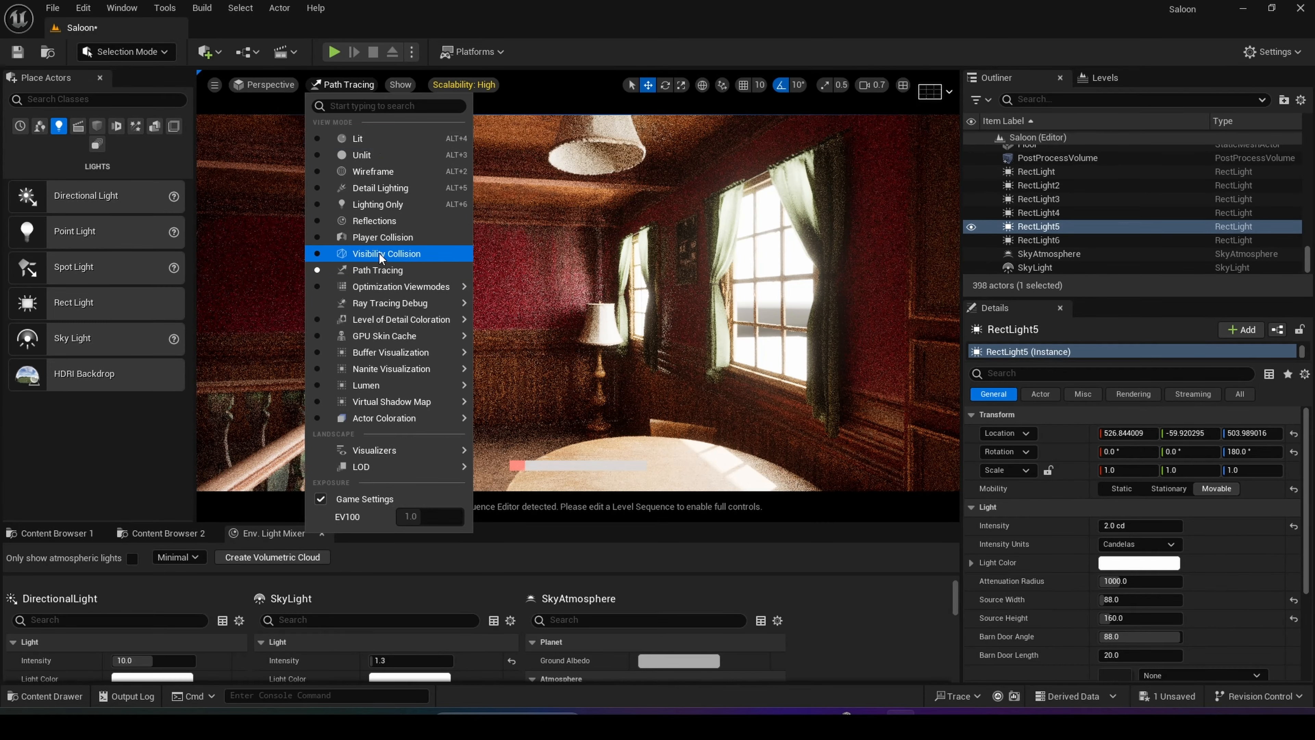
left_click(364, 138)
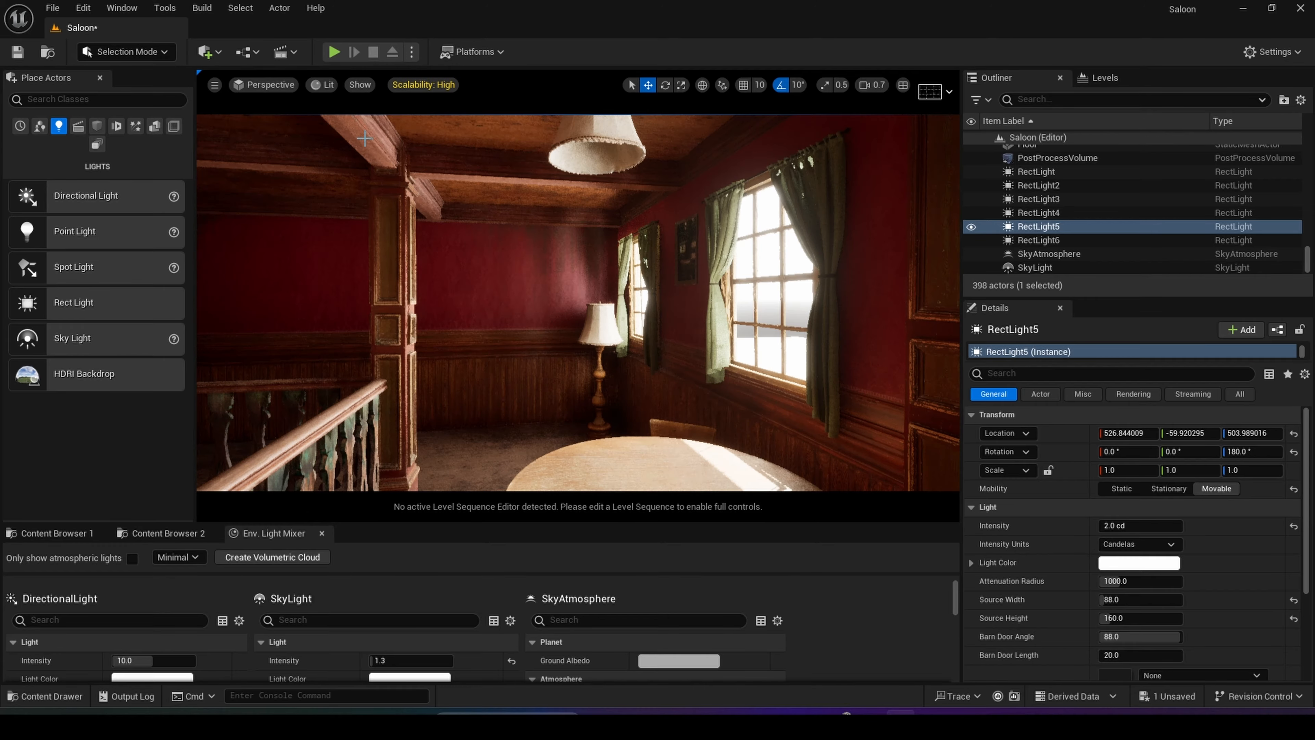
Put the directional light, height fog, post-process volume, six rect lights, sky atmosphere and sky light into a new Outliner folder
right_click_drag(493, 234, 493, 234)
right_click_drag(604, 352, 604, 352)
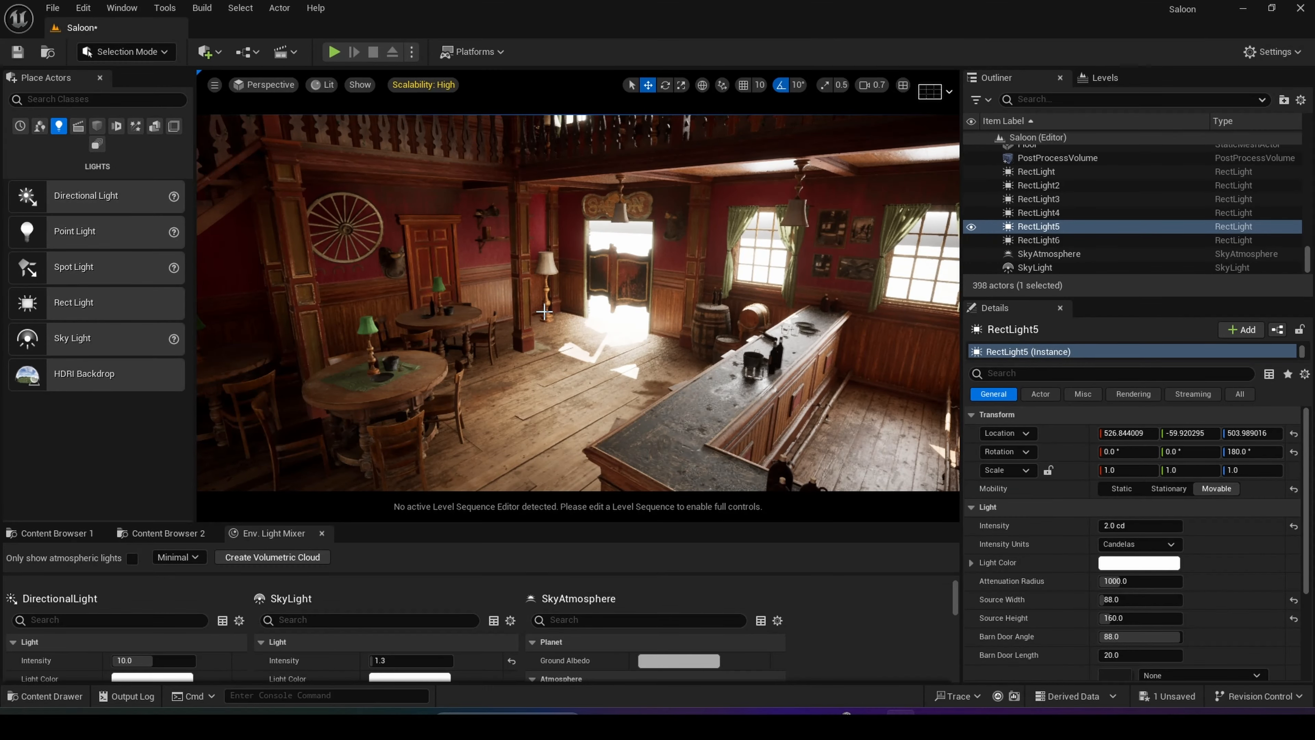
right_click_drag(545, 310, 544, 311)
left_click_drag(1067, 299, 1066, 376)
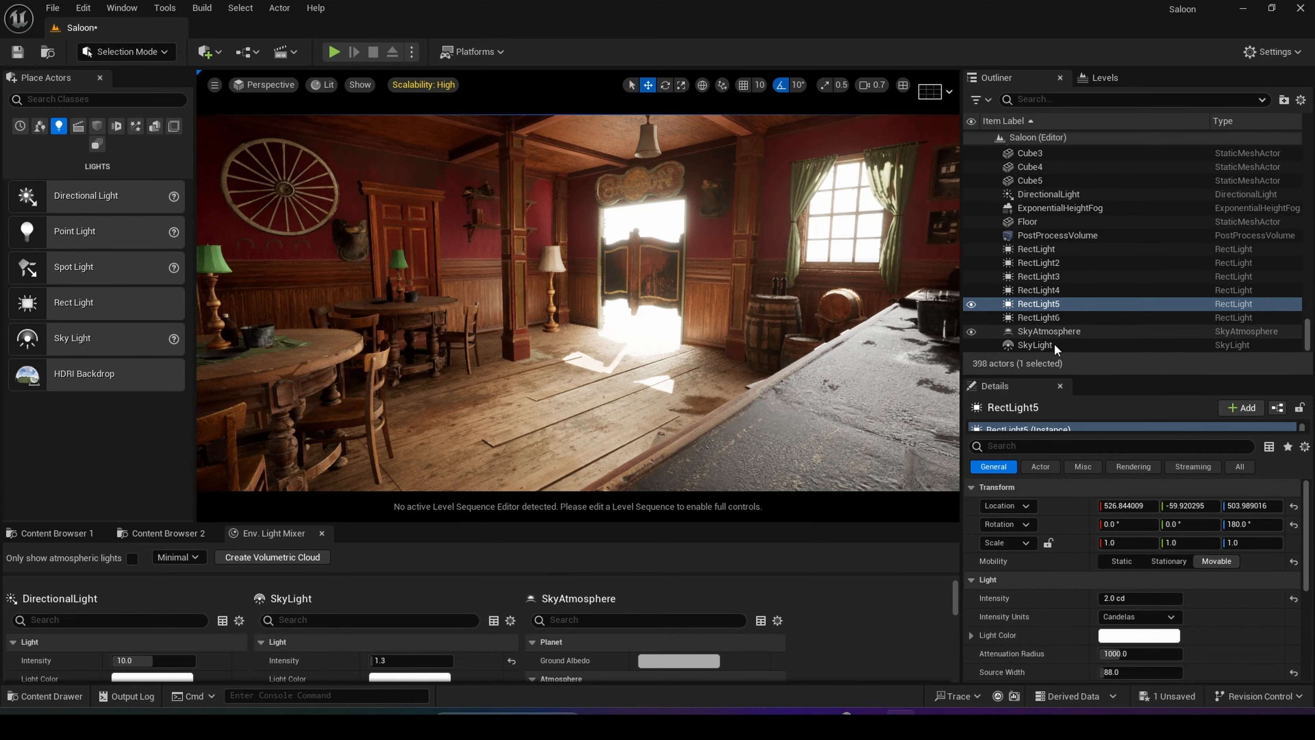
left_click(1035, 344)
left_click(1056, 332, "ctrl")
left_click(1056, 317, "ctrl")
left_click(1056, 304, "ctrl")
left_click(1056, 290, "ctrl")
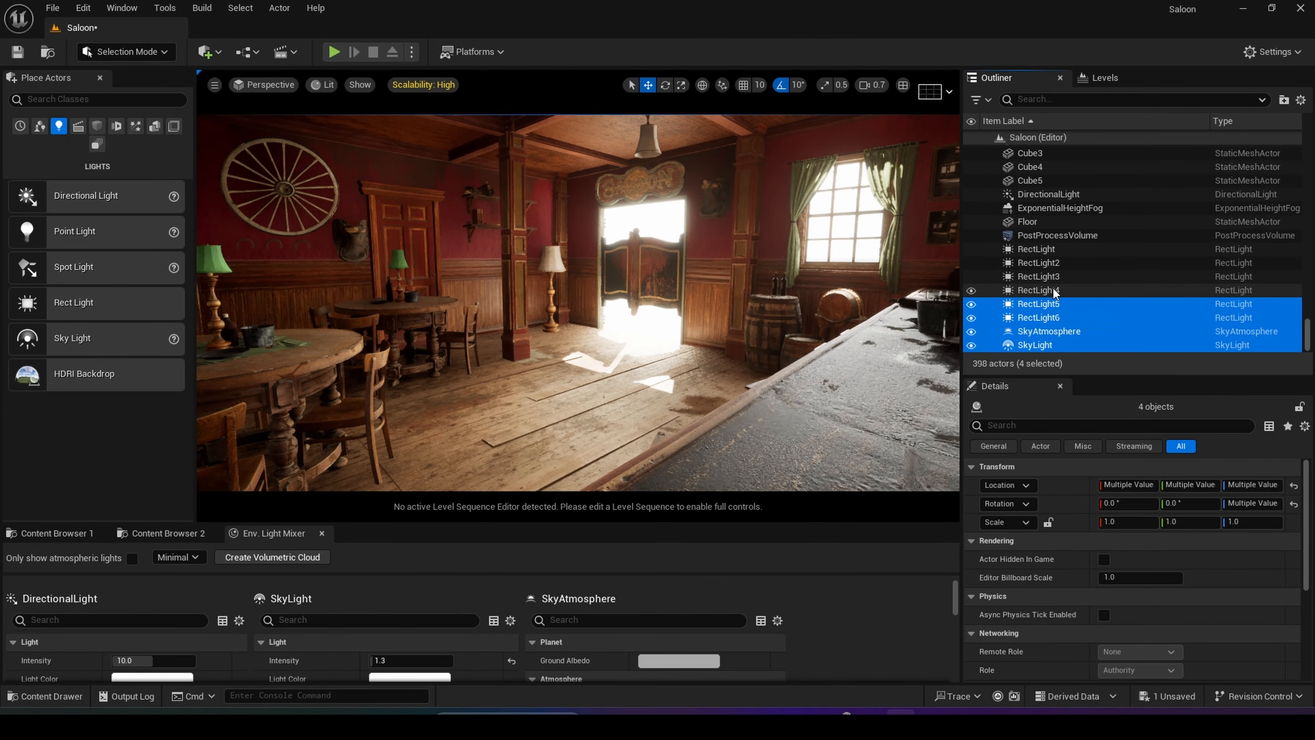
left_click(1056, 276, "ctrl")
left_click(1056, 264, "ctrl")
left_click(1057, 249, "ctrl")
left_click(1059, 236, "ctrl")
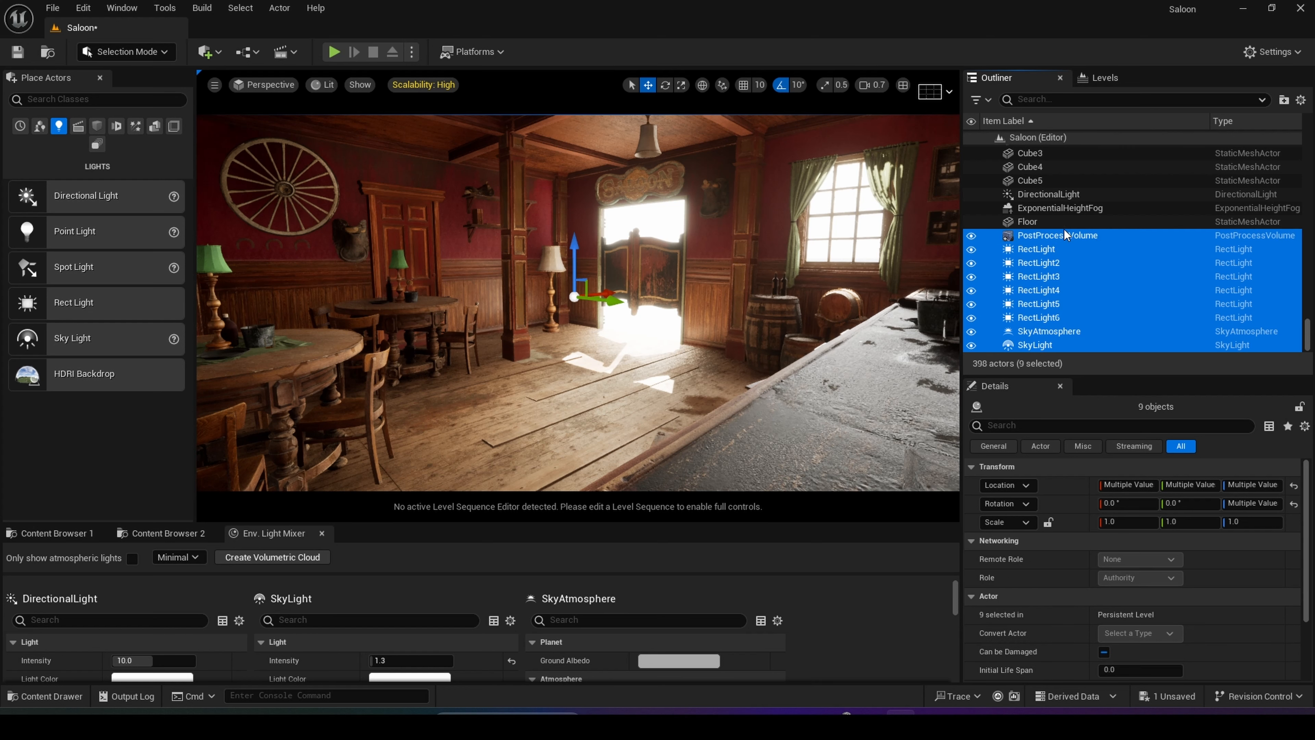
left_click(1064, 208, "ctrl")
left_click(1071, 195, "ctrl")
scroll(1079, 202, "up", 5)
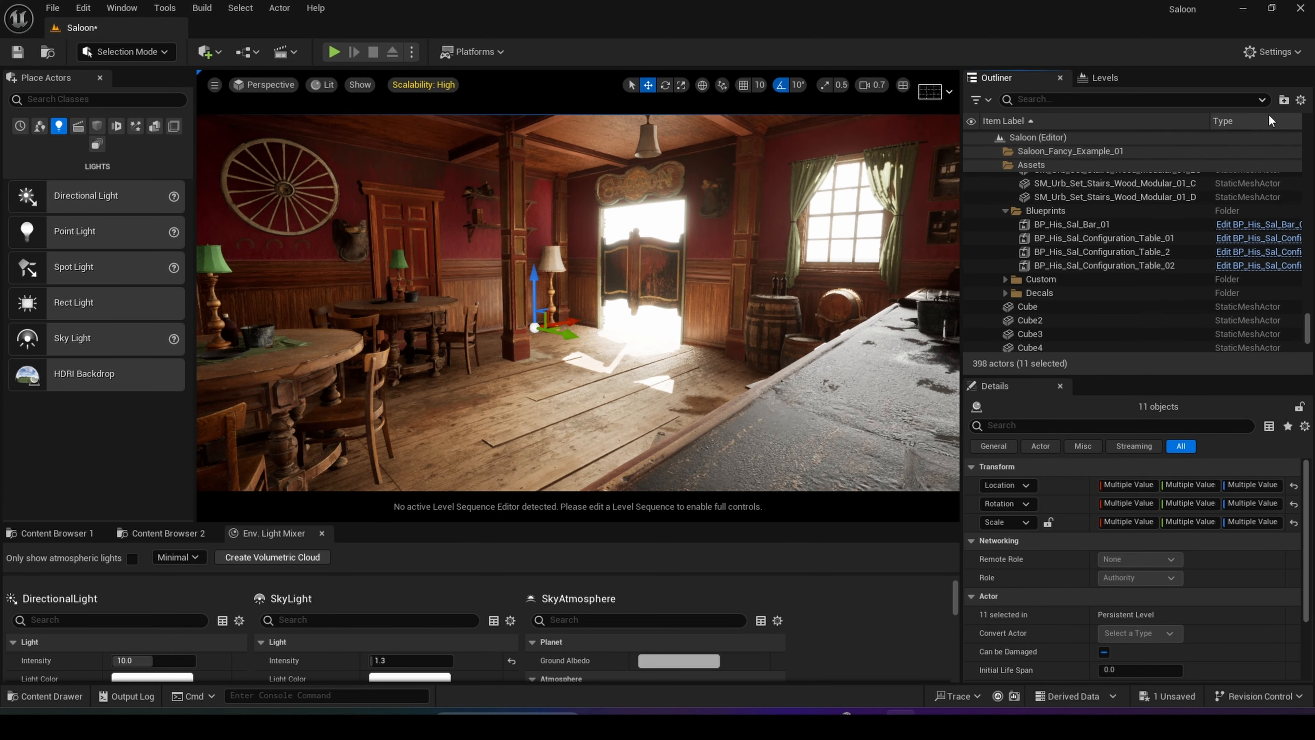
left_click(1284, 99)
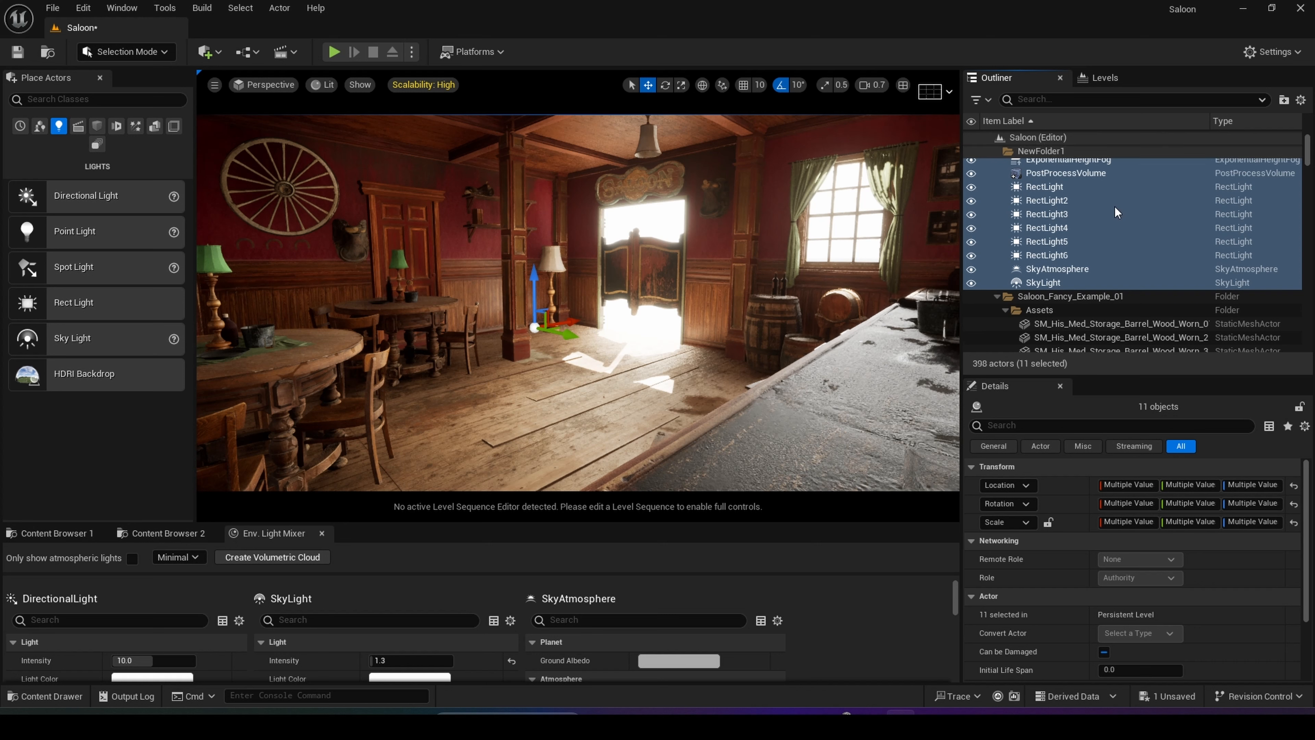
Rename the new folder as Lighting, and collapse it and the Saloon_Fancy_Example_01 folder
scroll(1114, 205, "up", 3)
left_click(1045, 162)
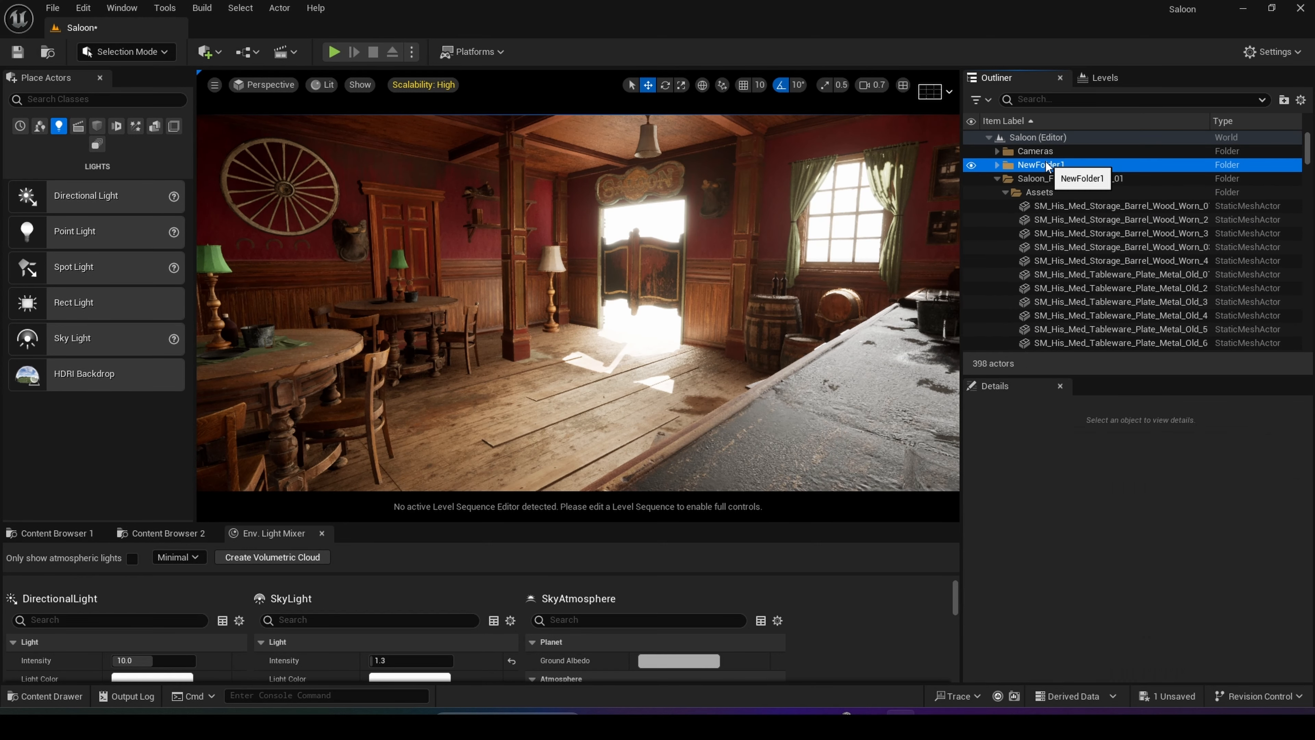
left_click(1050, 166)
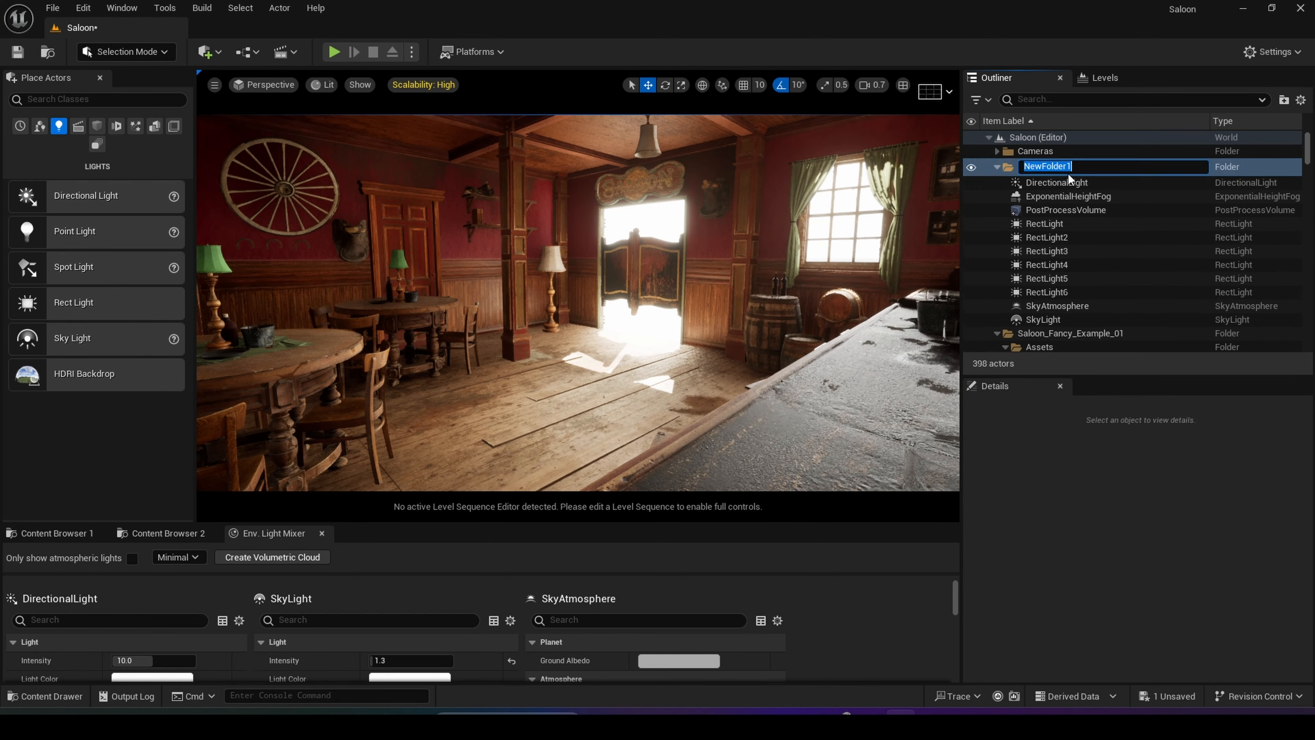
type("Lighting")
key("Return")
left_click(997, 167)
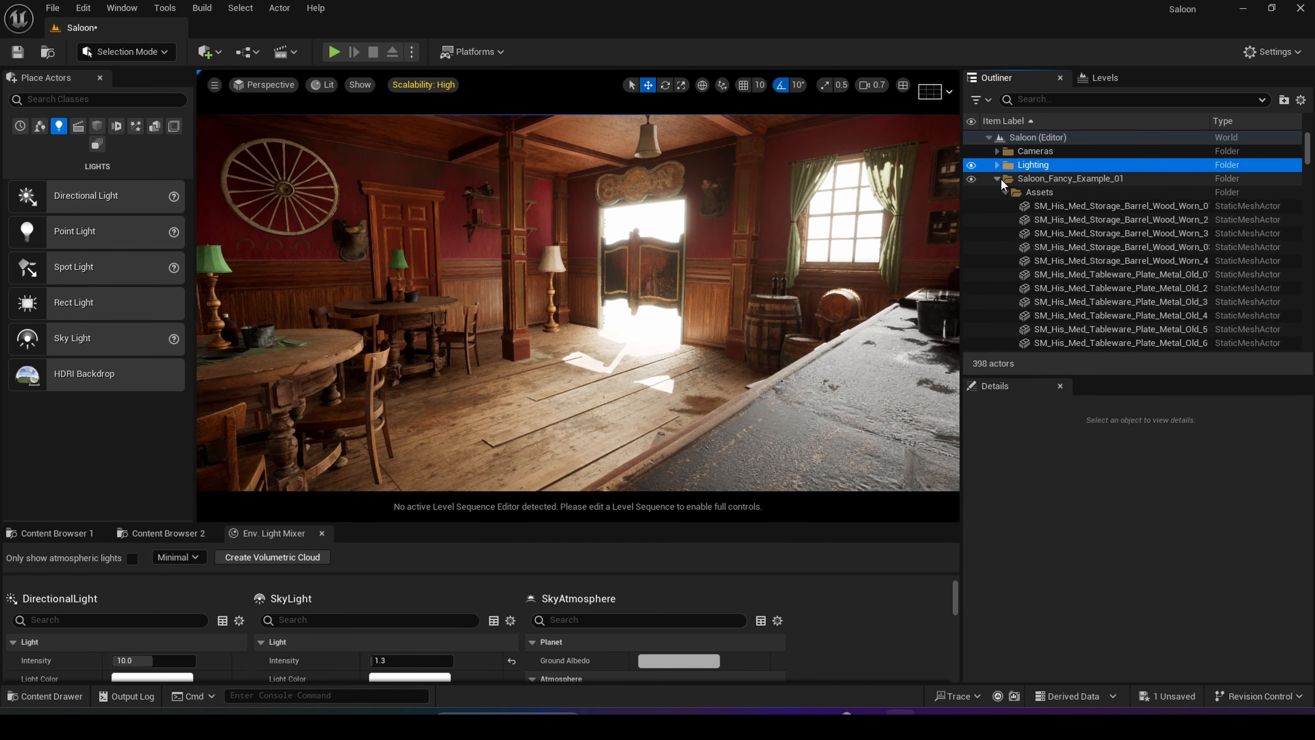
left_click(997, 178)
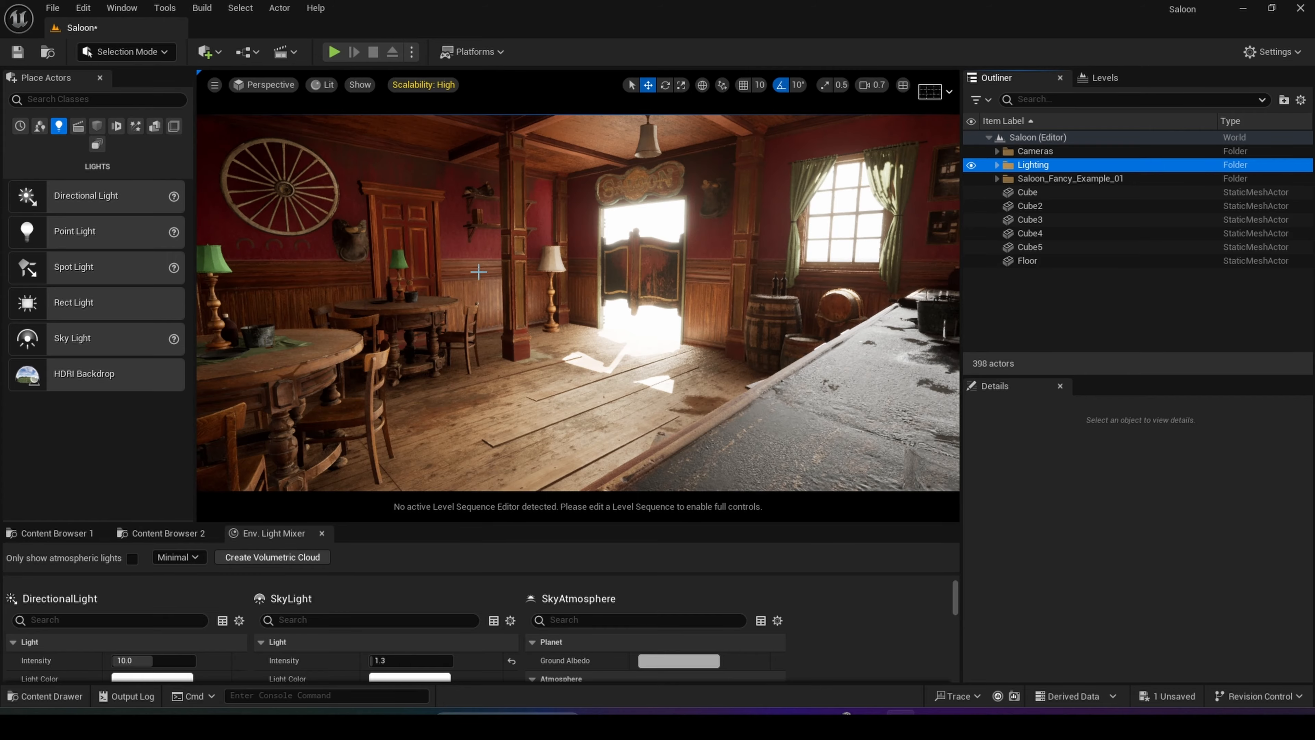
Place a Cine Camera Actor beside the large round table and raise it to a height of about 125
mouse_move(478, 271)
right_mouse_down()
mouse_move(513, 248)
mouse_move(478, 271)
mouse_move(488, 276)
right_mouse_up()
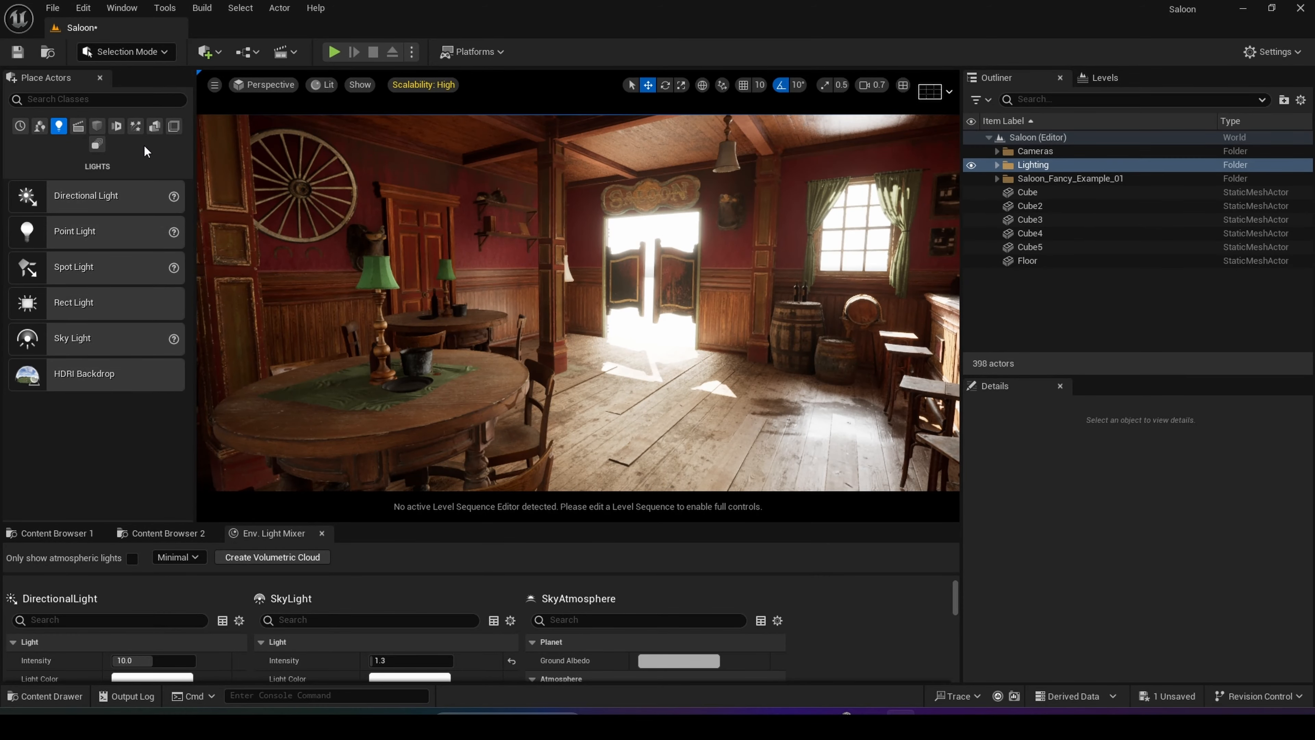
left_click(79, 126)
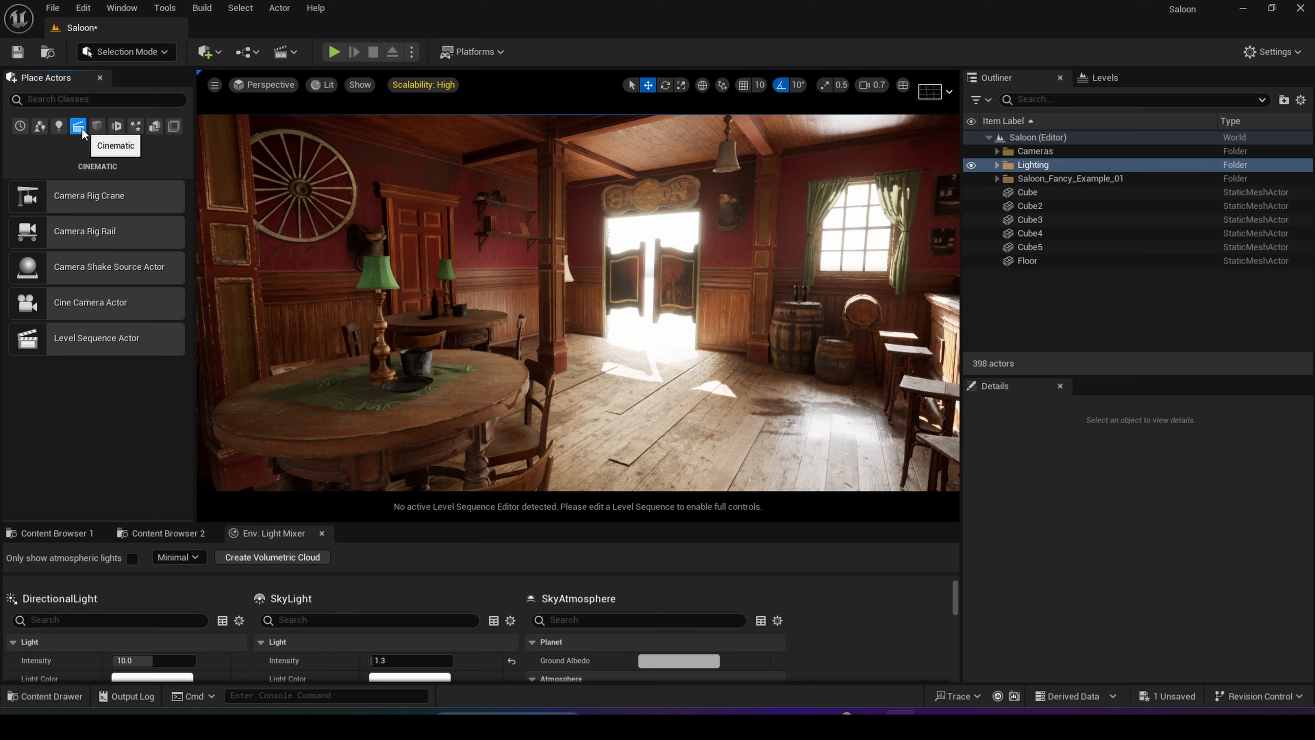
left_click_drag(90, 303, 587, 396)
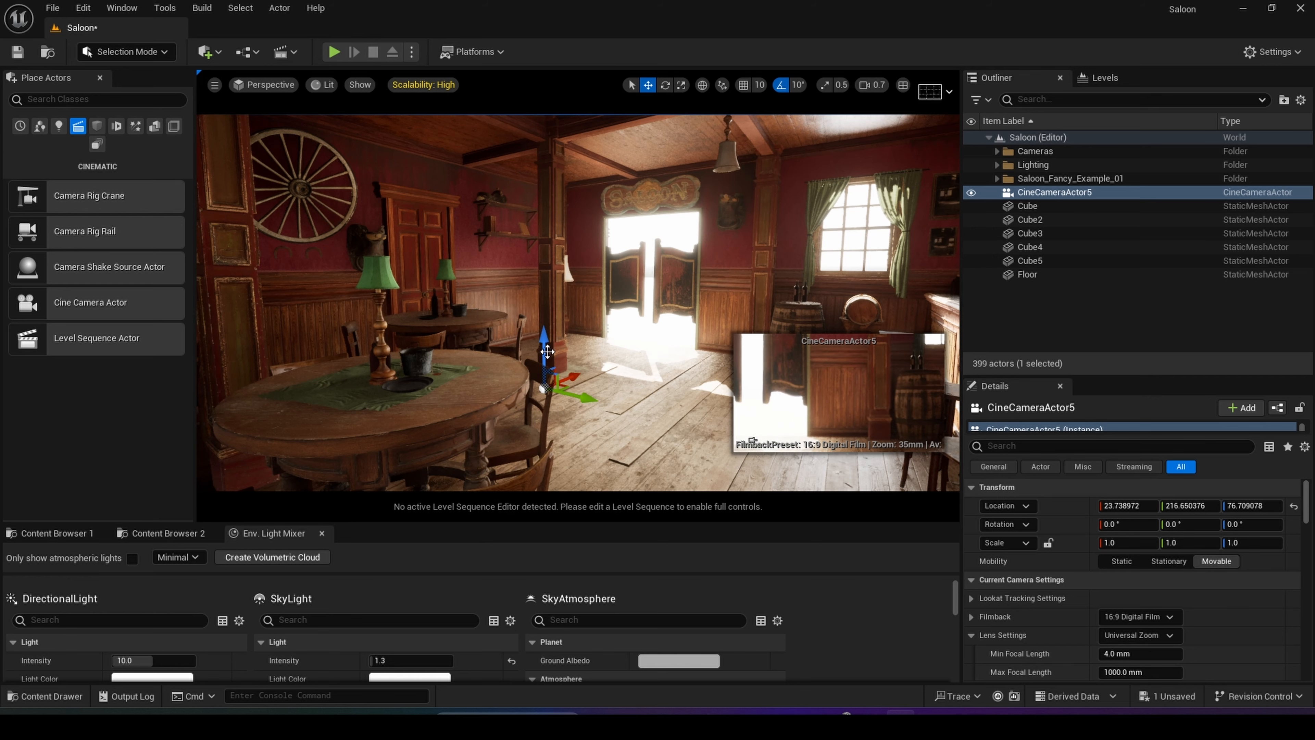
left_click_drag(548, 352, 535, 276)
Rotate the new camera to -10° about its vertical axis so it faces the swing doors
key("e")
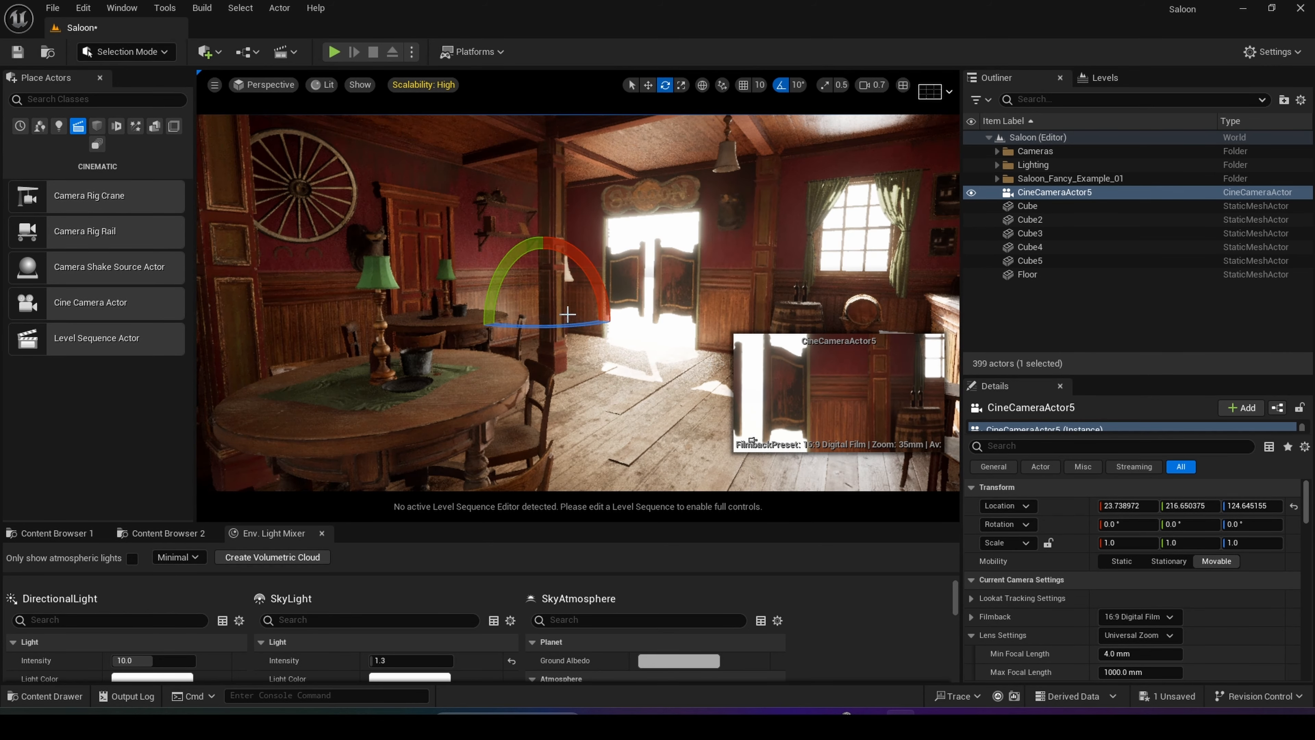
right_click_drag(572, 330, 528, 330)
mouse_move(621, 323)
left_mouse_down()
mouse_move(642, 324)
mouse_move(585, 324)
mouse_move(662, 324)
mouse_move(644, 323)
left_mouse_up()
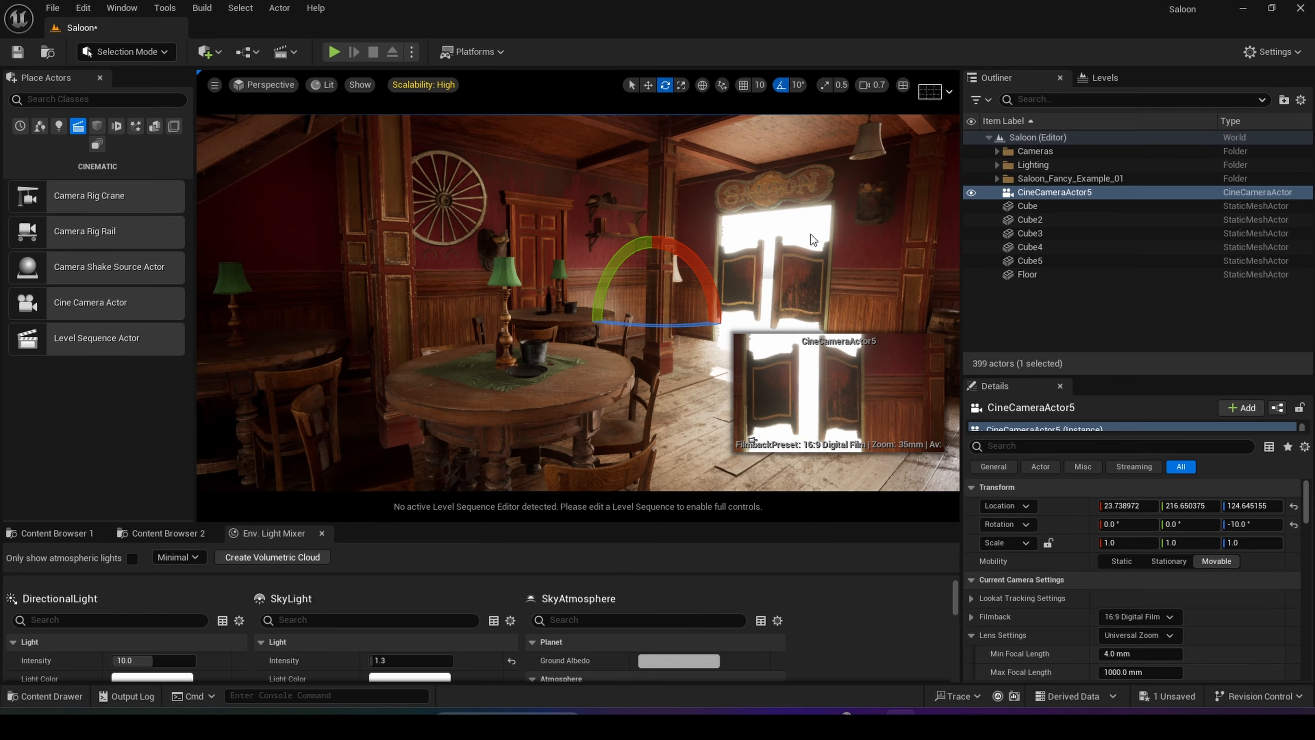
Switch game view off to show the editor icons, and view the new camera beside the round table
right_click_drag(810, 234, 591, 324)
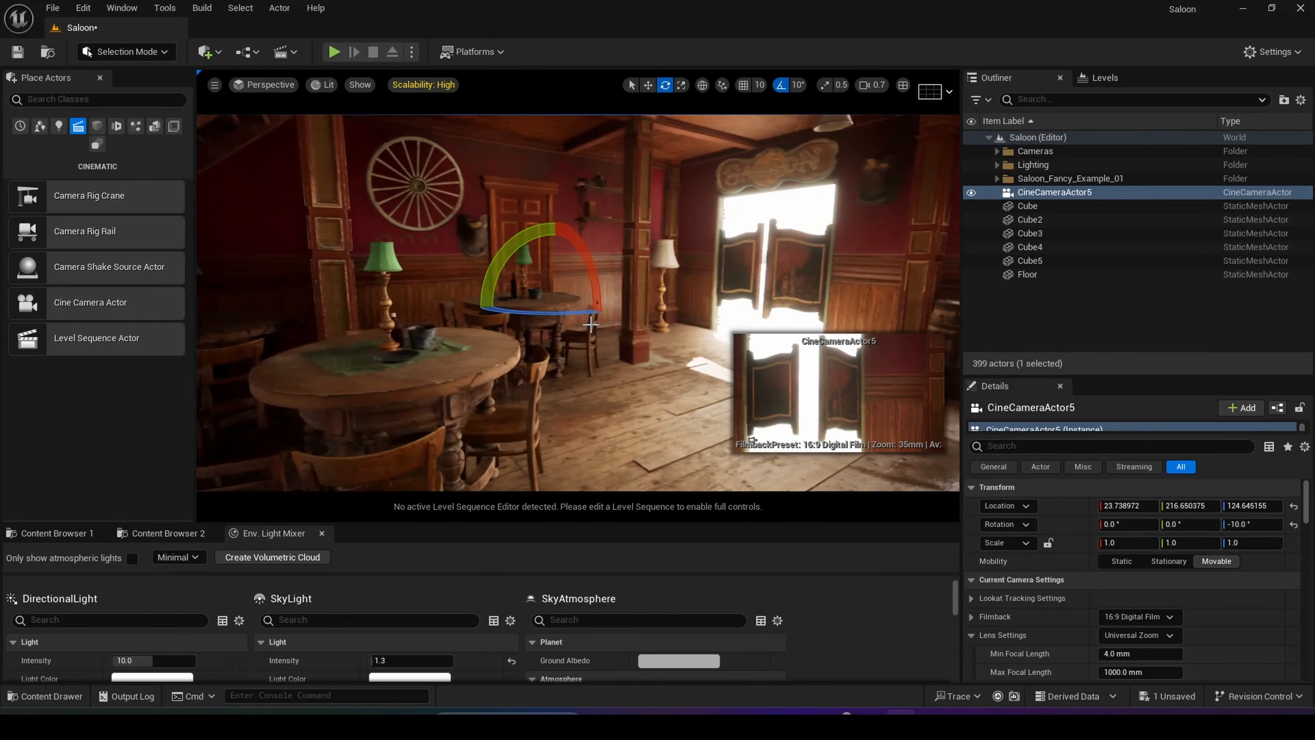
key("g")
key("g")
key("g")
key("g")
key("g")
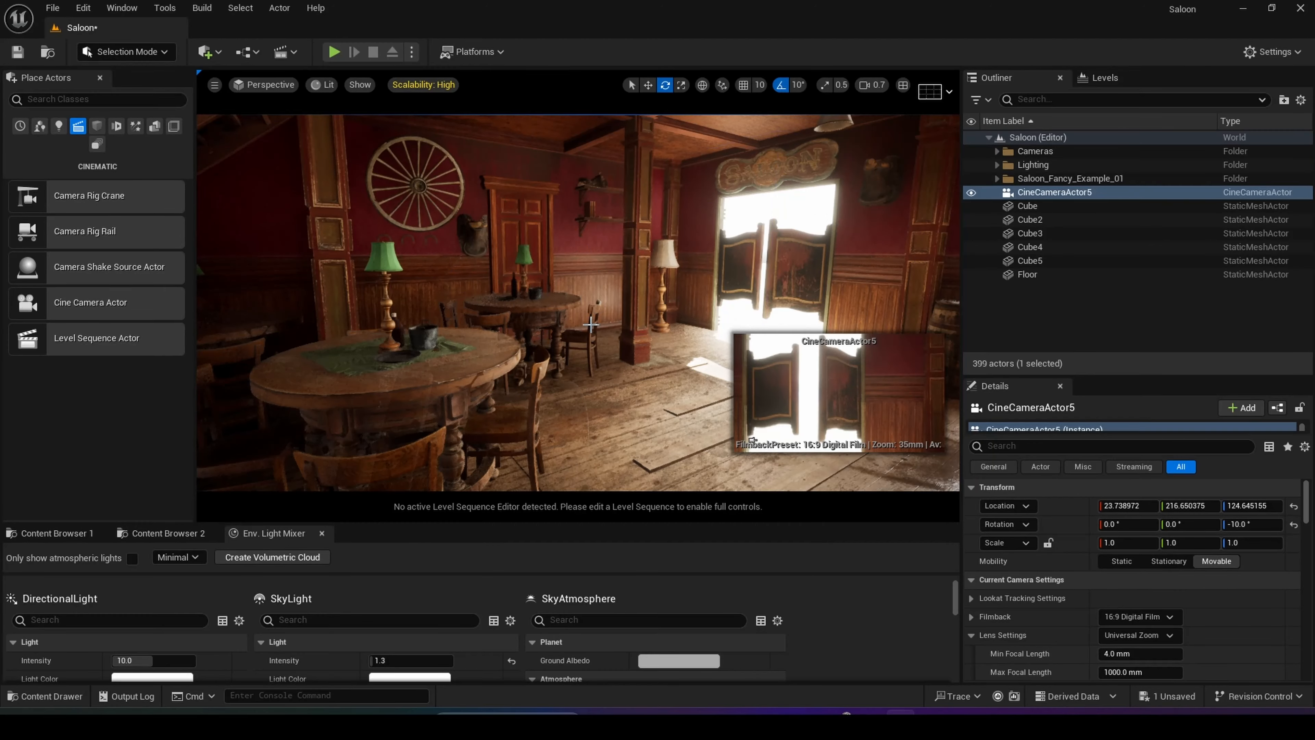
right_click_drag(598, 312, 598, 313)
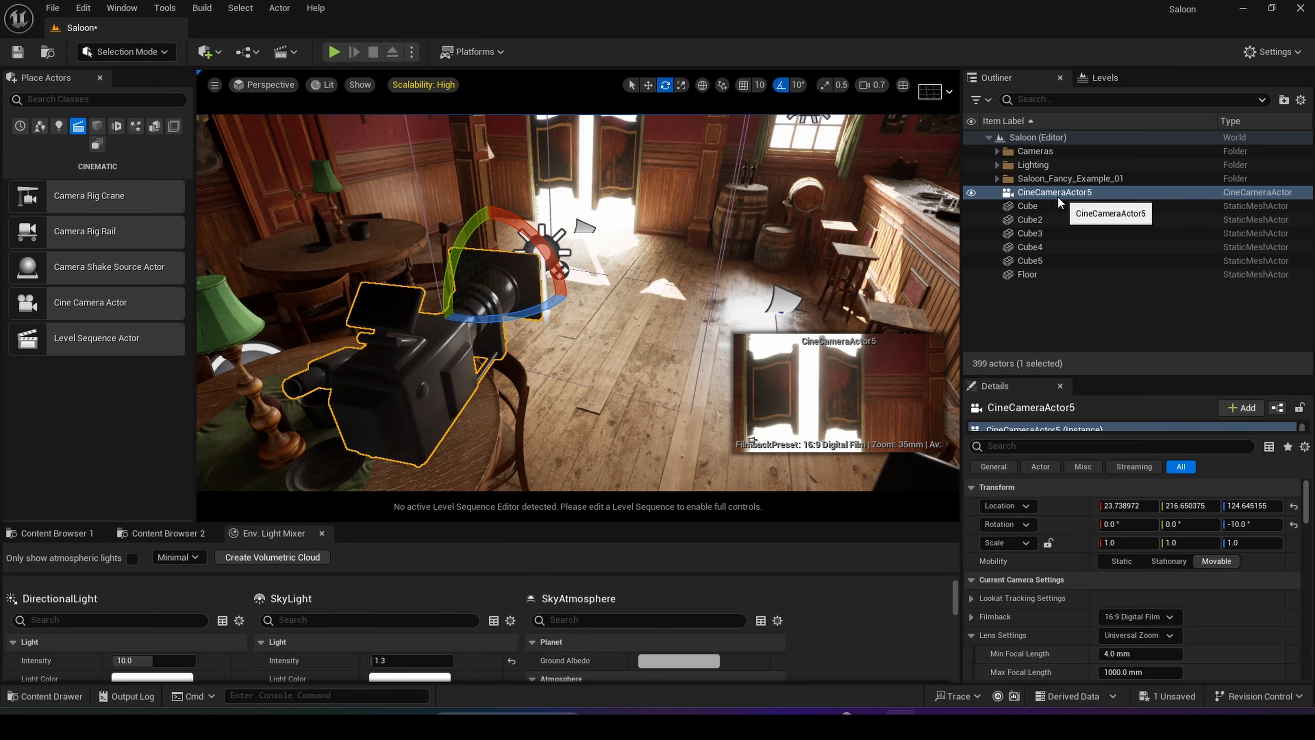
Pilot CineCameraActor5 and frame the barrels and bar stools from about X -23, Y 407, Z 112, tilted down about 12°
left_click(258, 85)
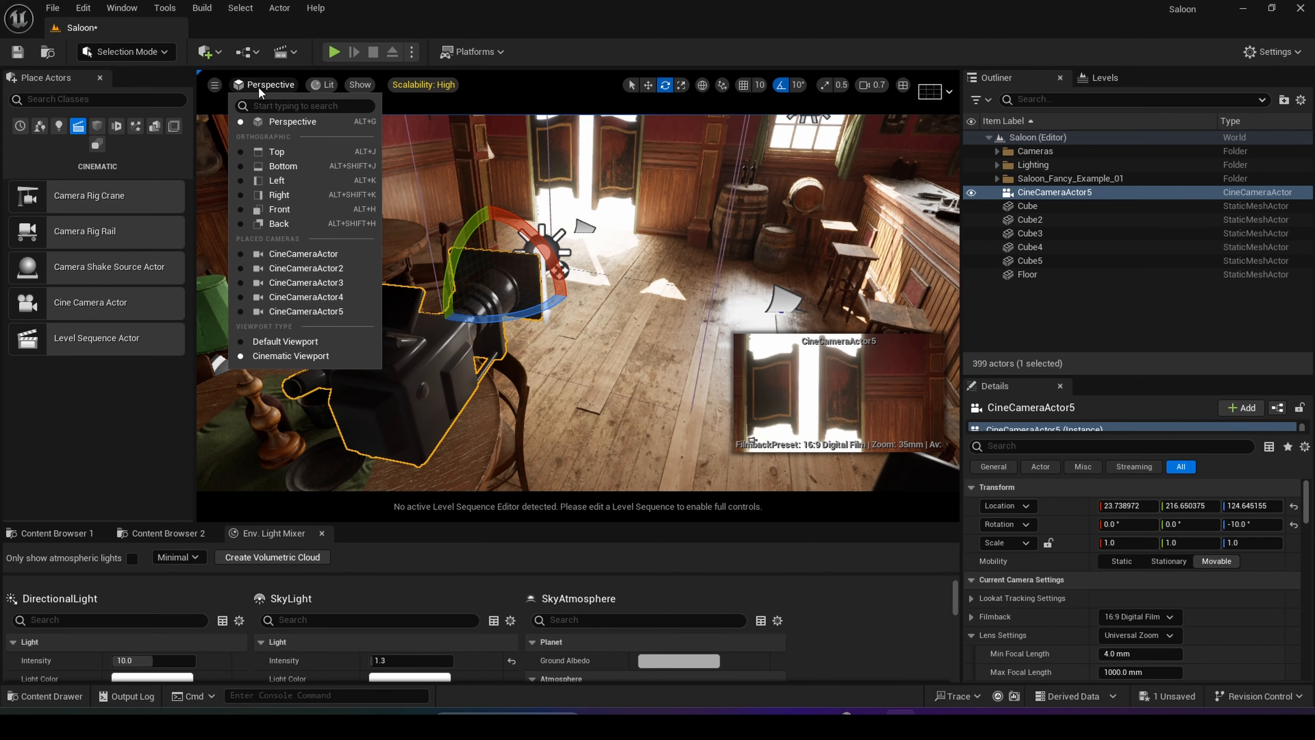
left_click(320, 311)
key("s")
right_click_drag(564, 300, 584, 344)
key("d")
key("w")
key("s")
key("w")
key("s")
key("s")
key("w")
scroll(590, 363, "down", 3)
key("s")
key("w")
key("s")
key("w")
key("s")
key("w")
key("w")
key("s")
key("w")
key("s")
key("w")
key("s")
key("w")
key("s")
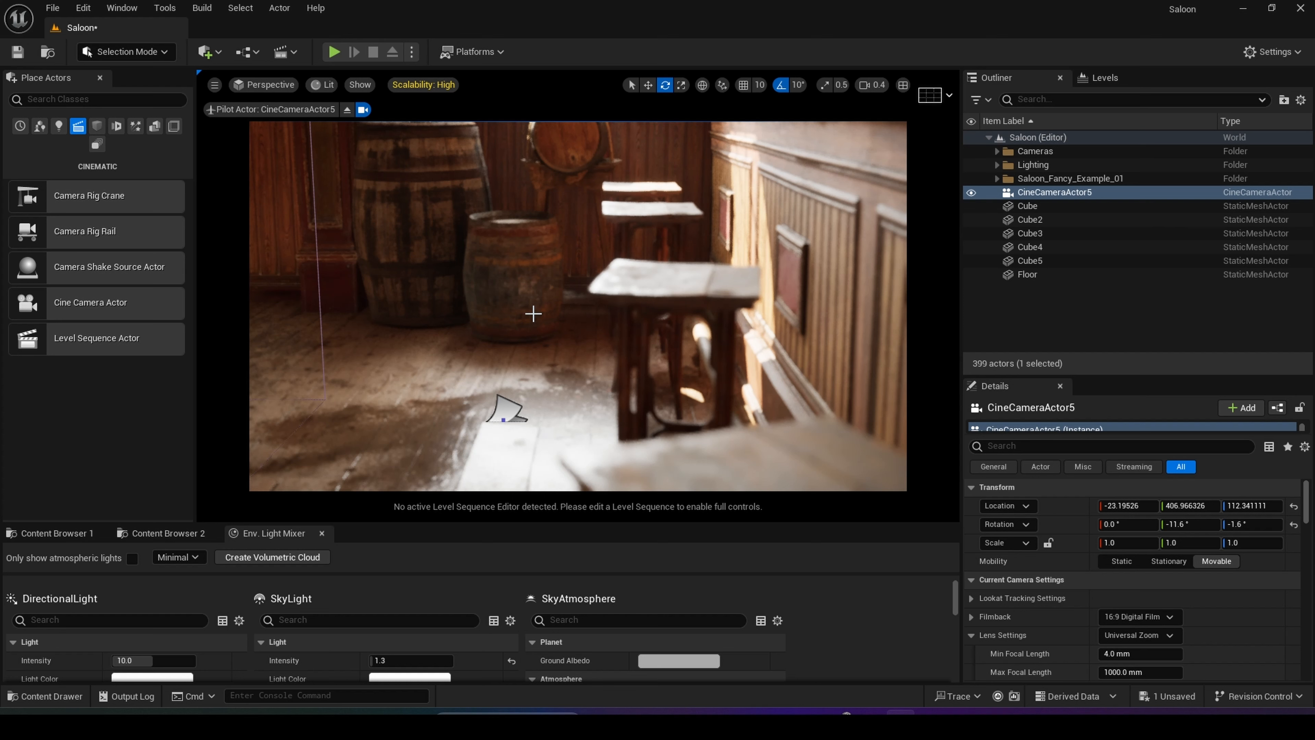
left_click(252, 82)
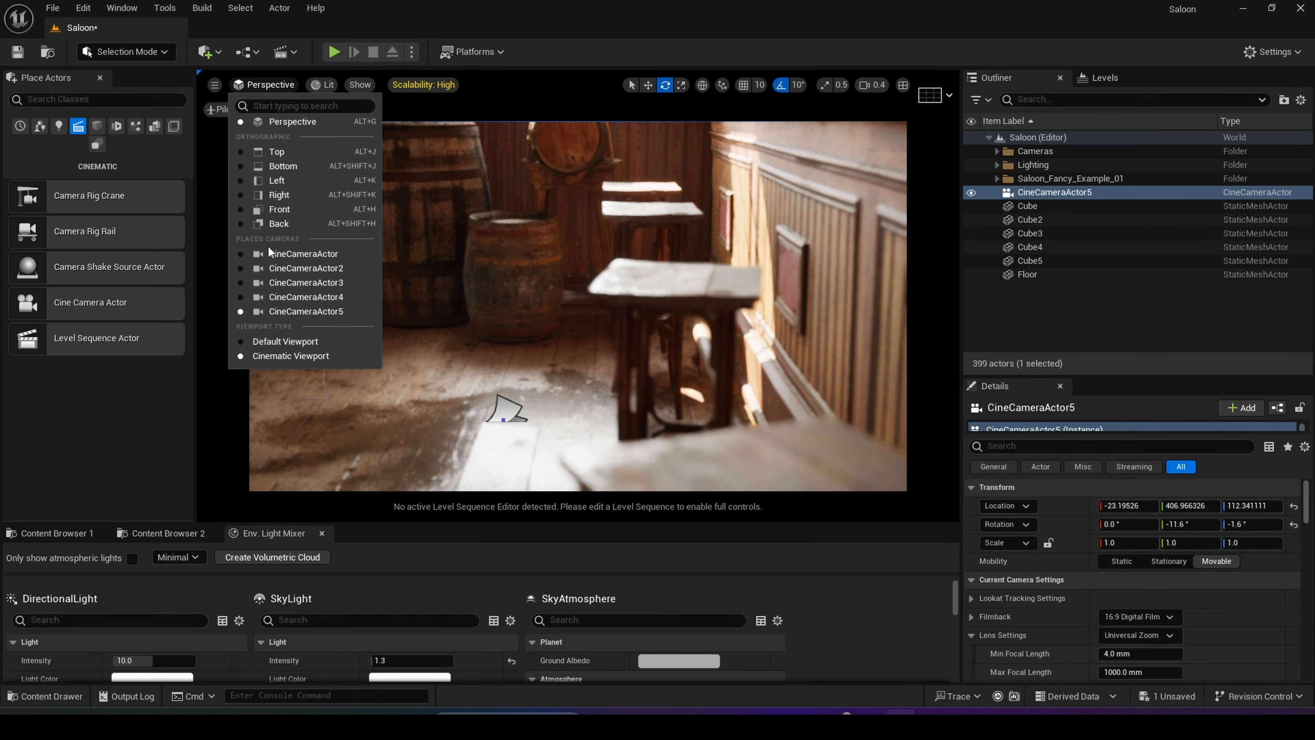
left_click(557, 95)
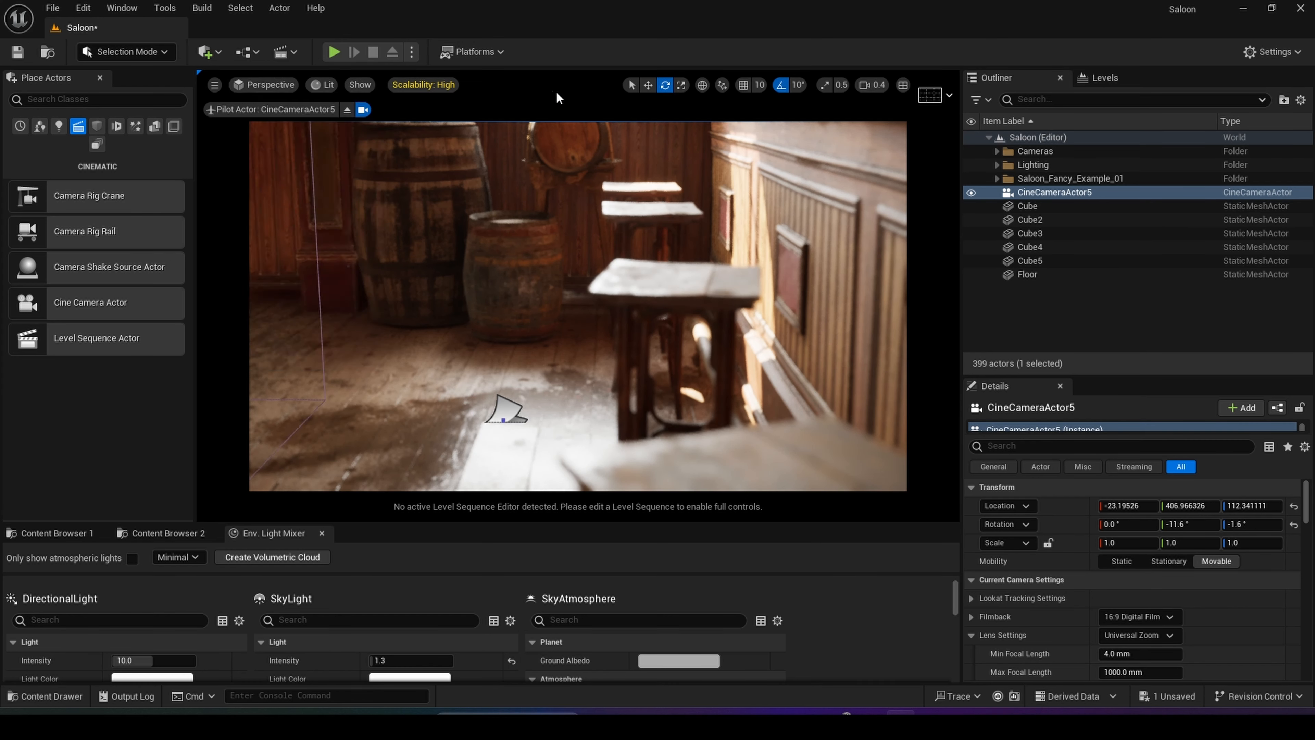
Show the Grid (3x3) composition overlay and reframe the stools and barrels from about X -56, Y 393, Z 110, tilted down about 9°
left_click(932, 96)
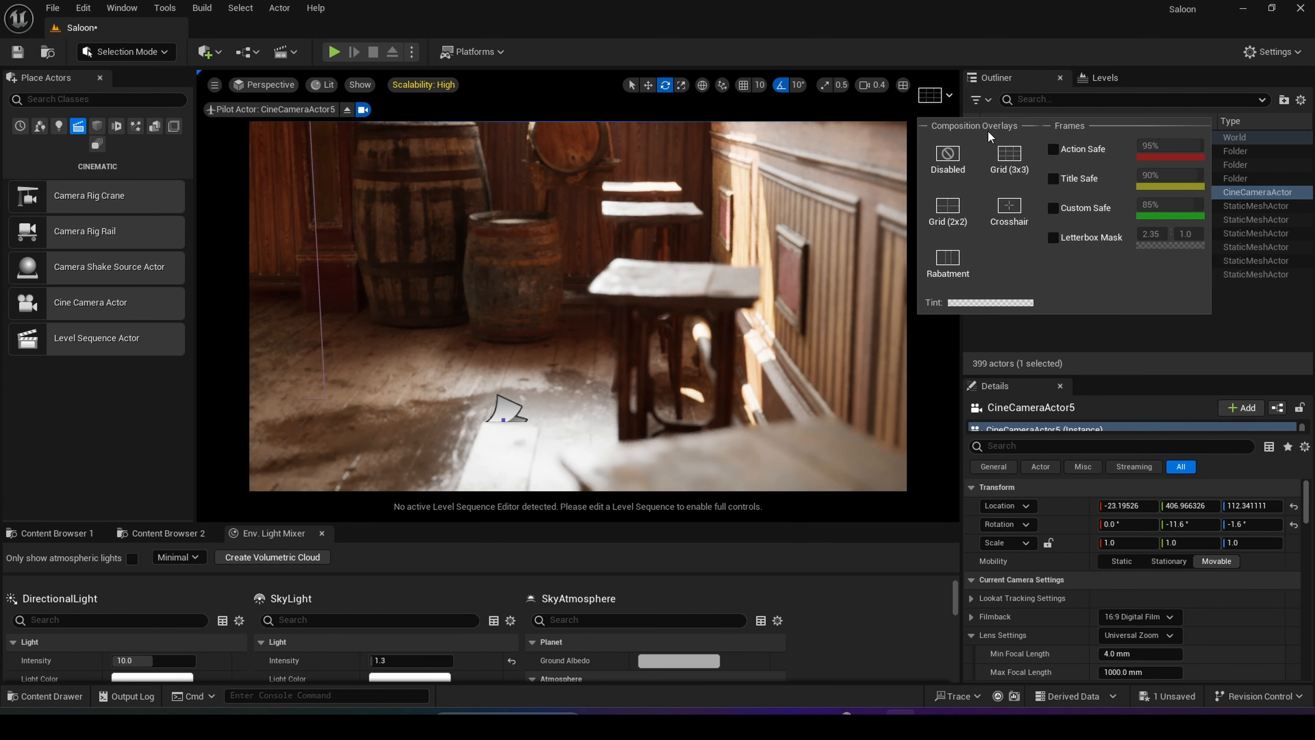
left_click(1009, 156)
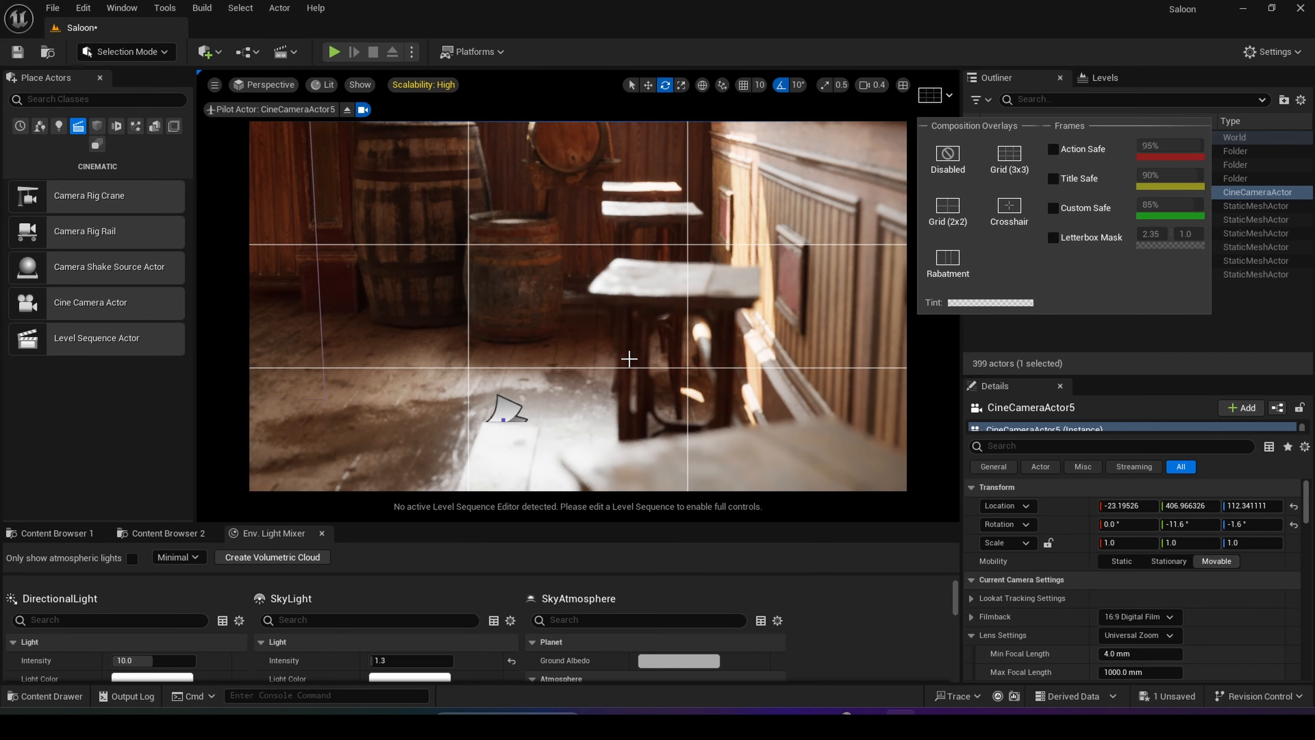
right_click_drag(624, 355, 671, 368)
key("s")
key("d")
key("a")
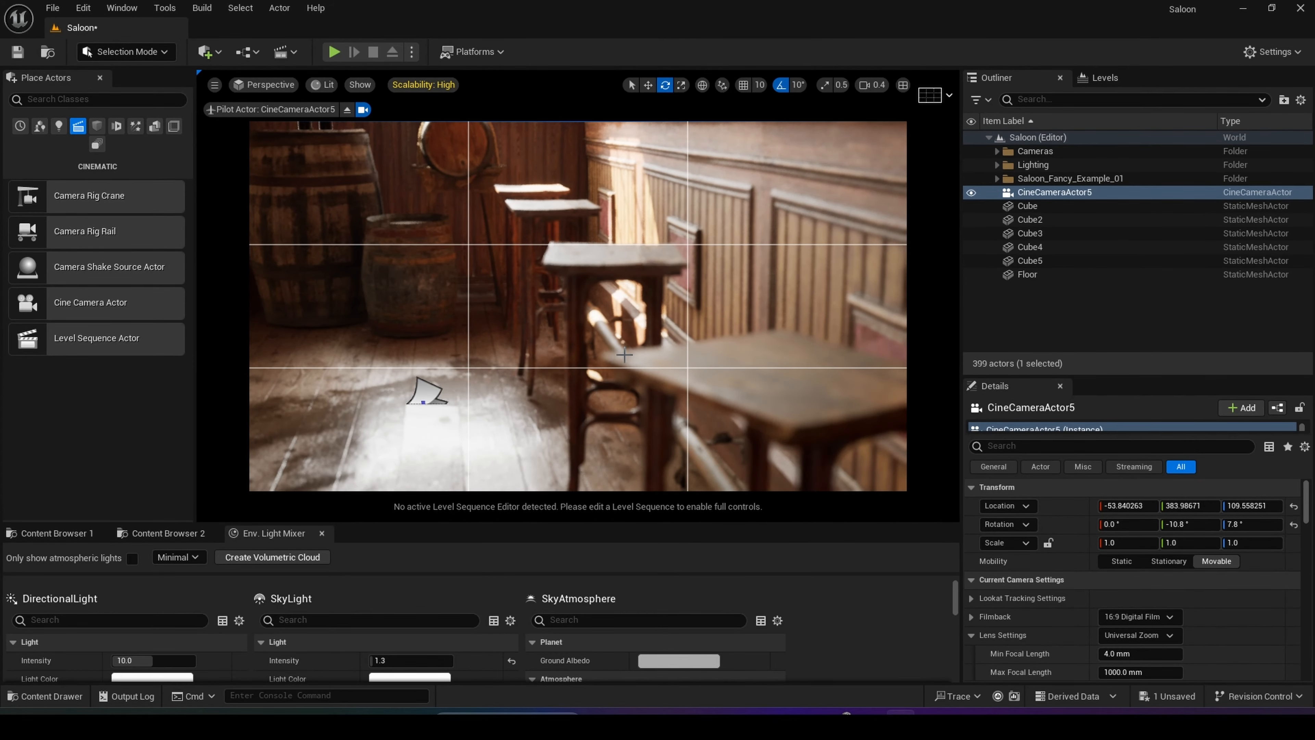
right_click_drag(672, 368, 619, 345)
key("d")
key("a")
key("d")
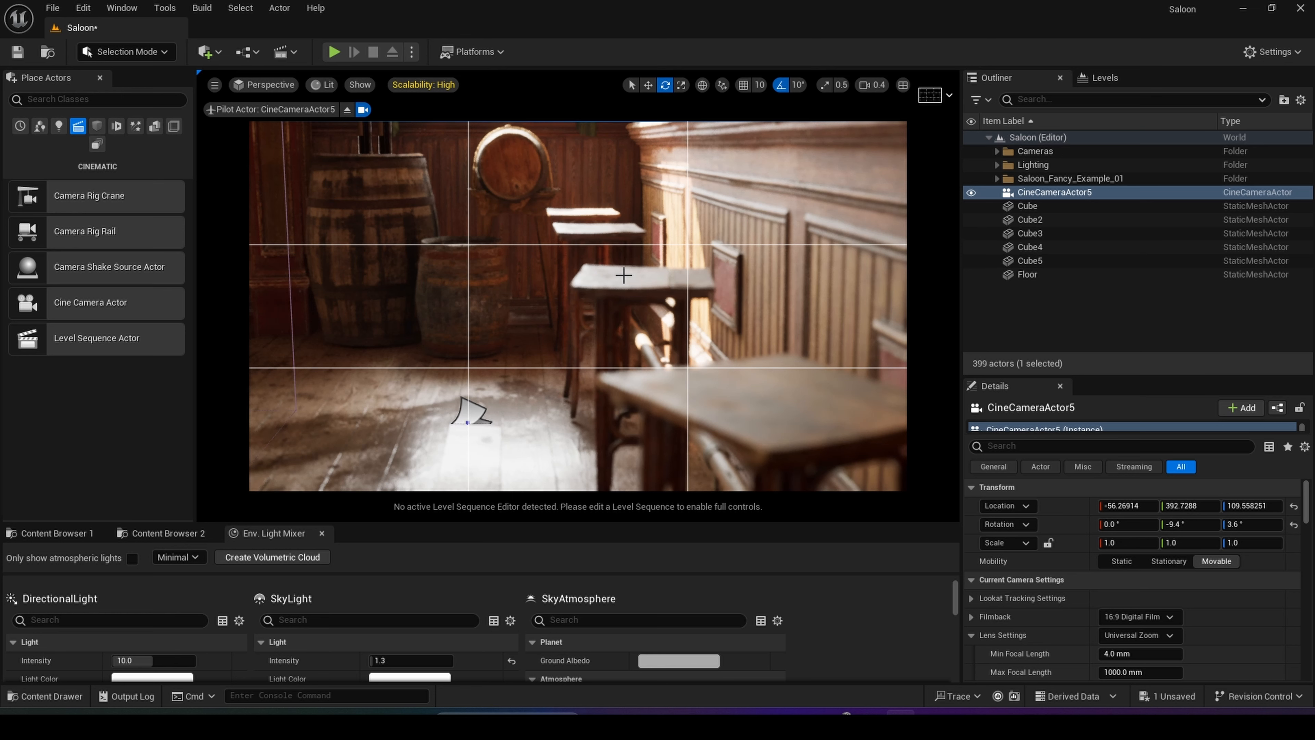
Lock the actor movement of CineCameraActor5
right_click(1065, 191)
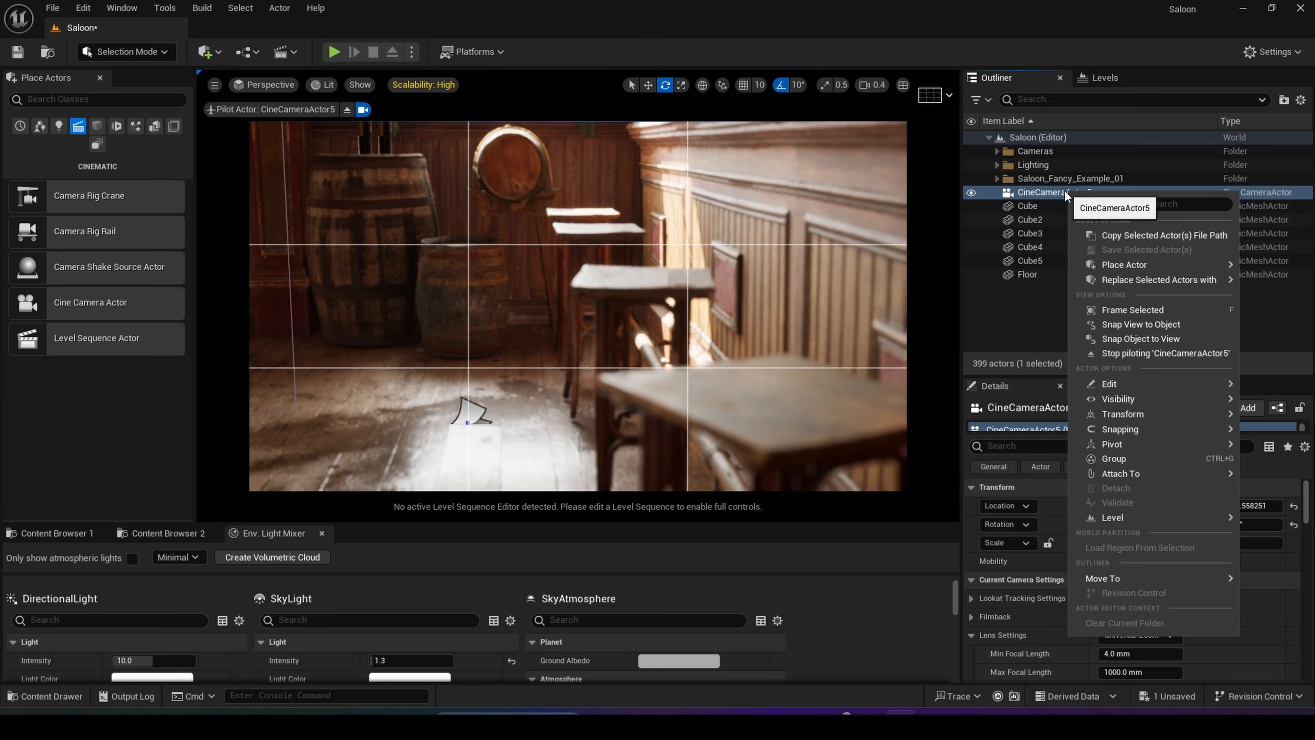
mouse_move(1126, 414)
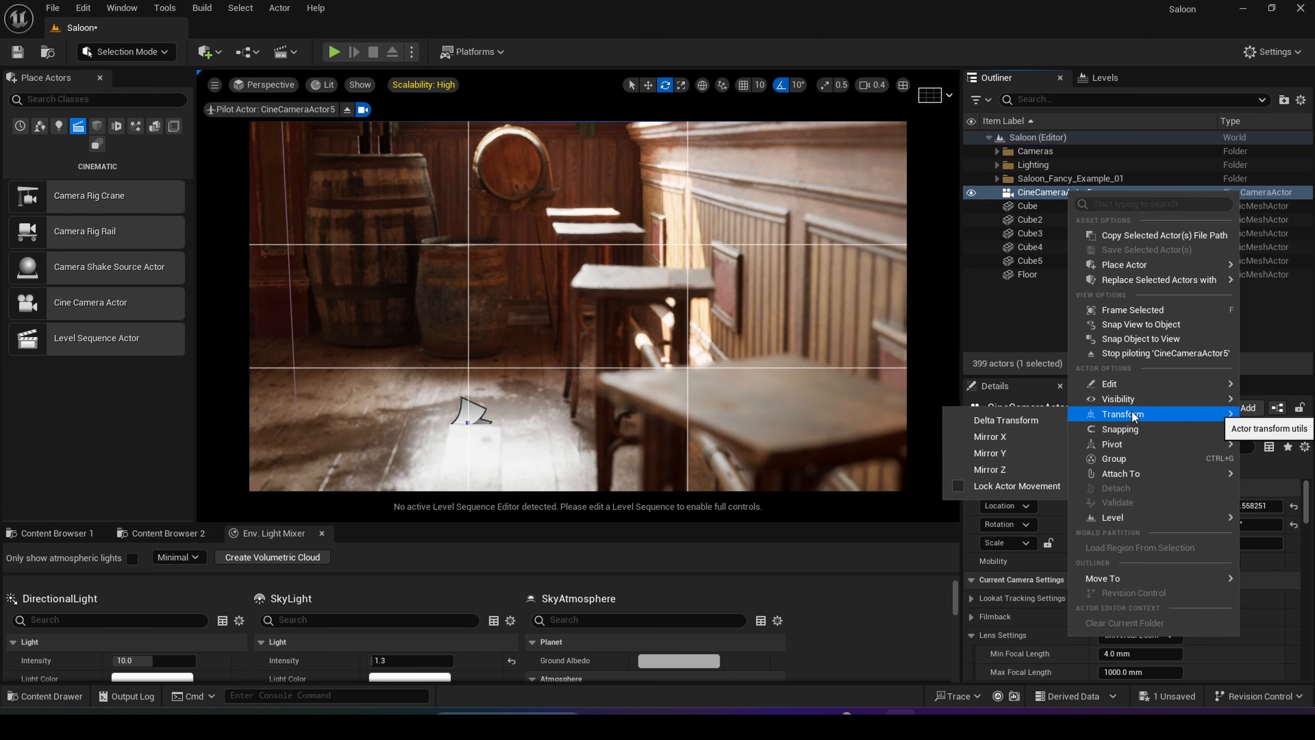
left_click(958, 486)
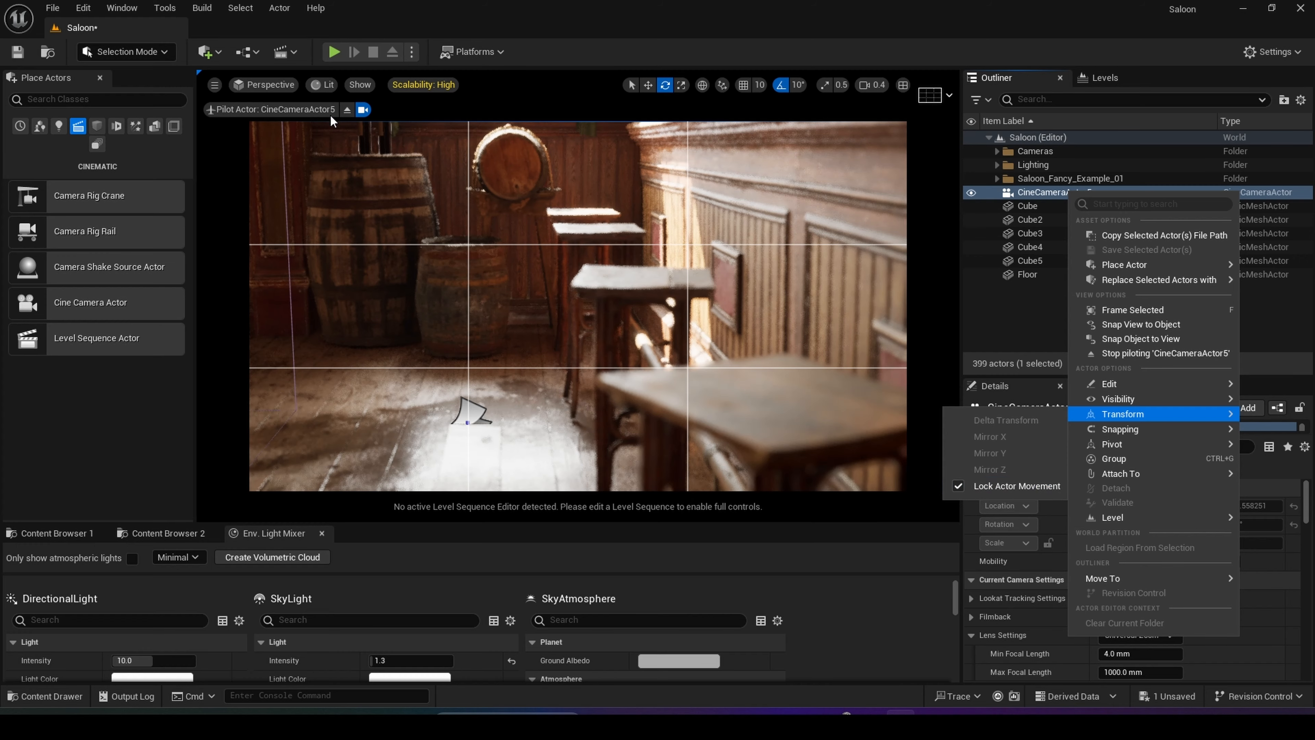
Stop piloting the camera and disable the composition grid overlay
left_click(347, 109)
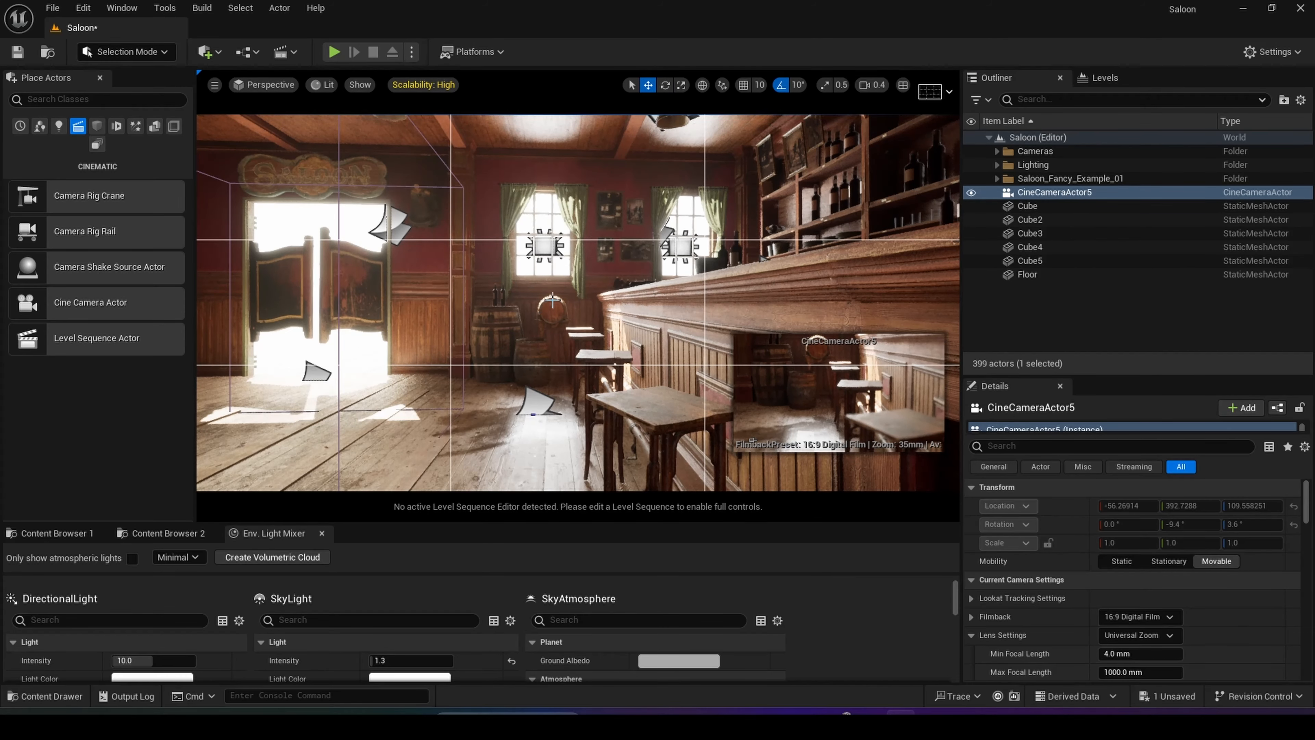
left_click(936, 97)
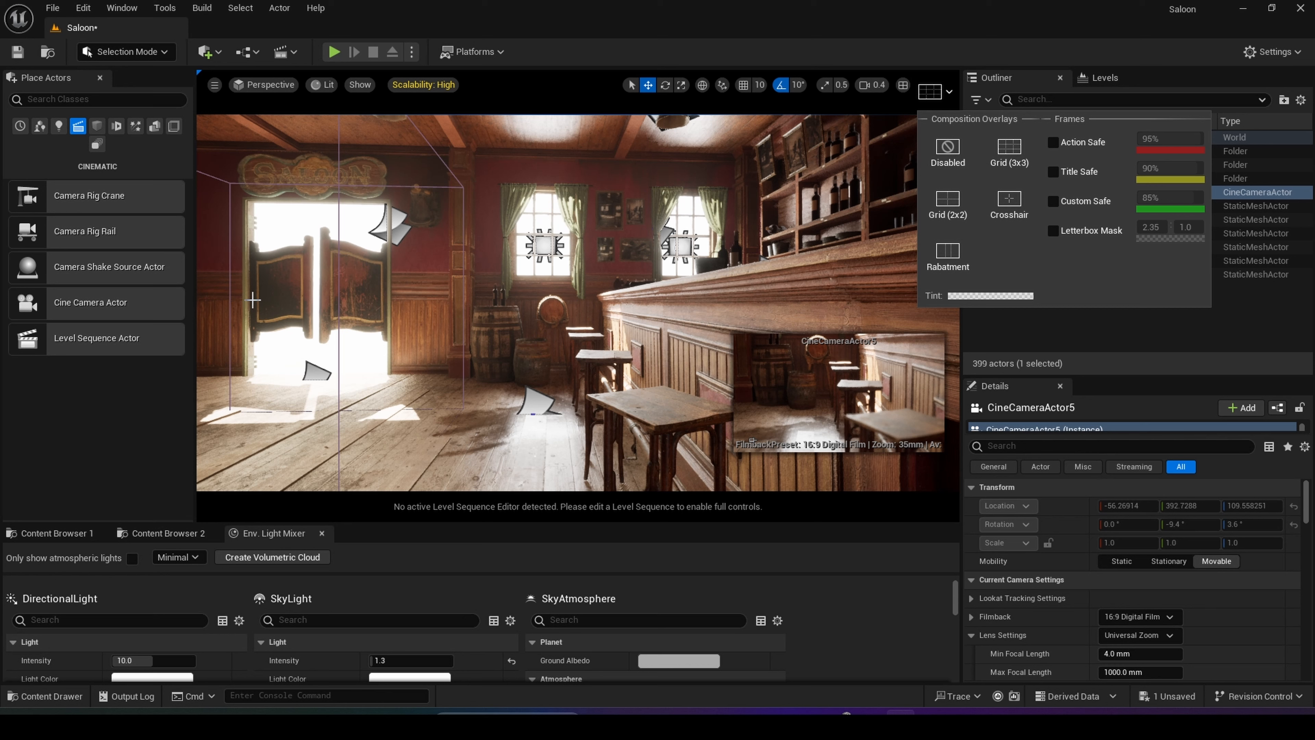
Add another Cine Camera Actor to the level
left_click(209, 52)
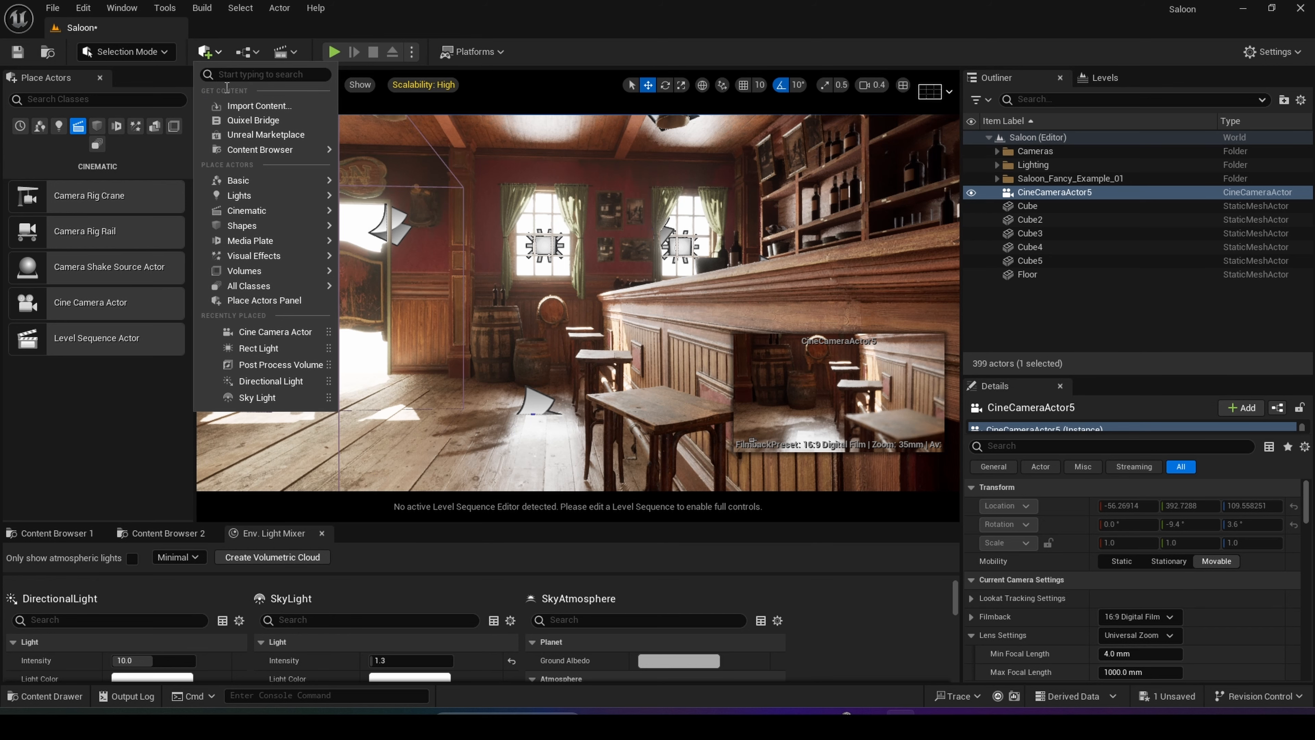
mouse_move(256, 213)
left_click(421, 233)
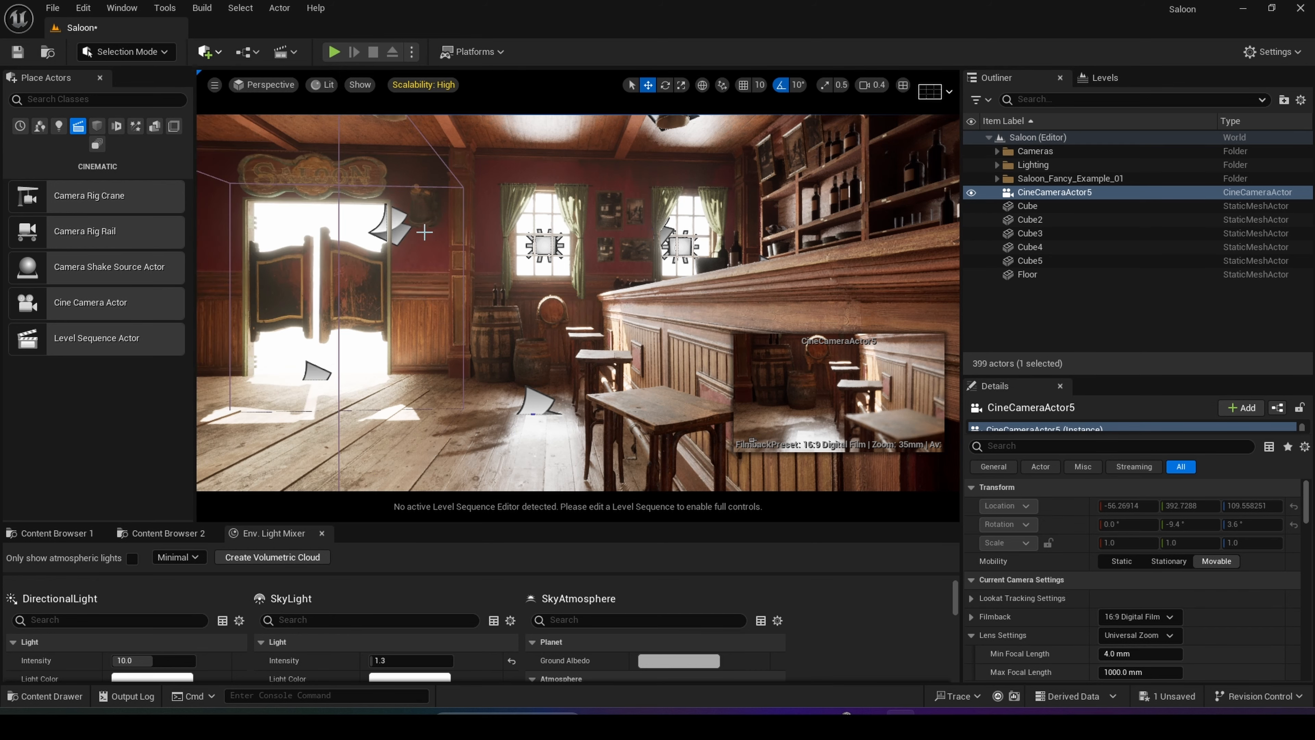
Move the newly added camera from behind the bar to the table area at about X 73, Y 197, Z 151
key("s")
right_click_drag(577, 303, 616, 306)
right_click_drag(772, 181, 789, 177)
key("d")
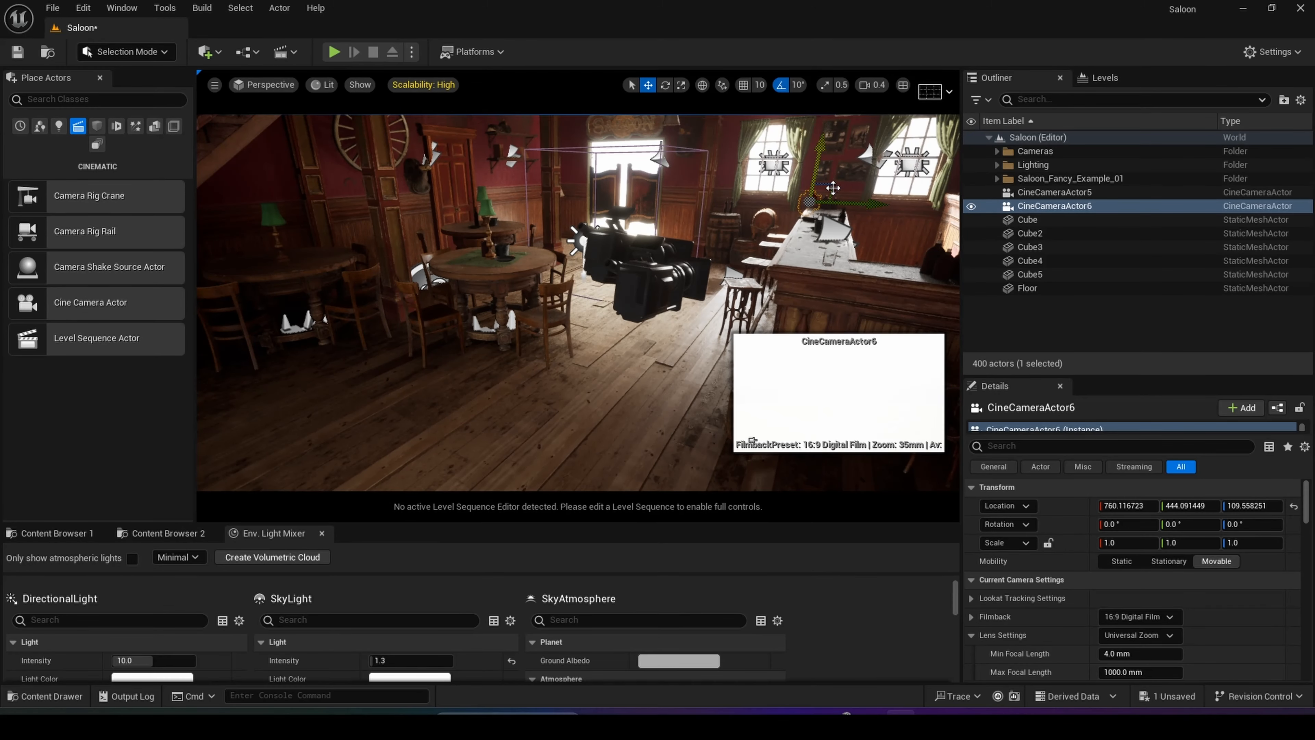
left_click_drag(851, 203, 666, 200)
key("d")
right_click_drag(666, 196, 634, 177)
left_click_drag(689, 241, 550, 299)
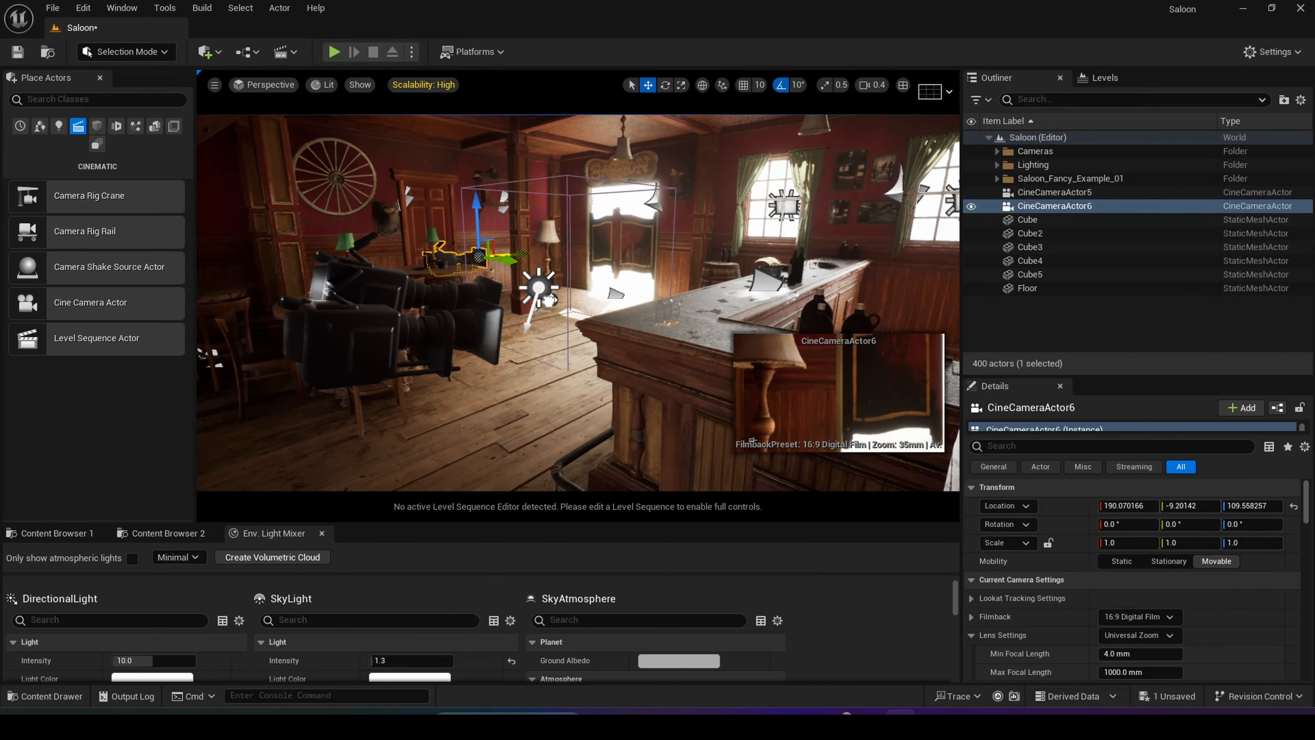
mouse_move(507, 262)
left_mouse_down()
mouse_move(544, 275)
mouse_move(559, 259)
mouse_move(556, 202)
mouse_move(544, 235)
mouse_move(515, 240)
left_mouse_up()
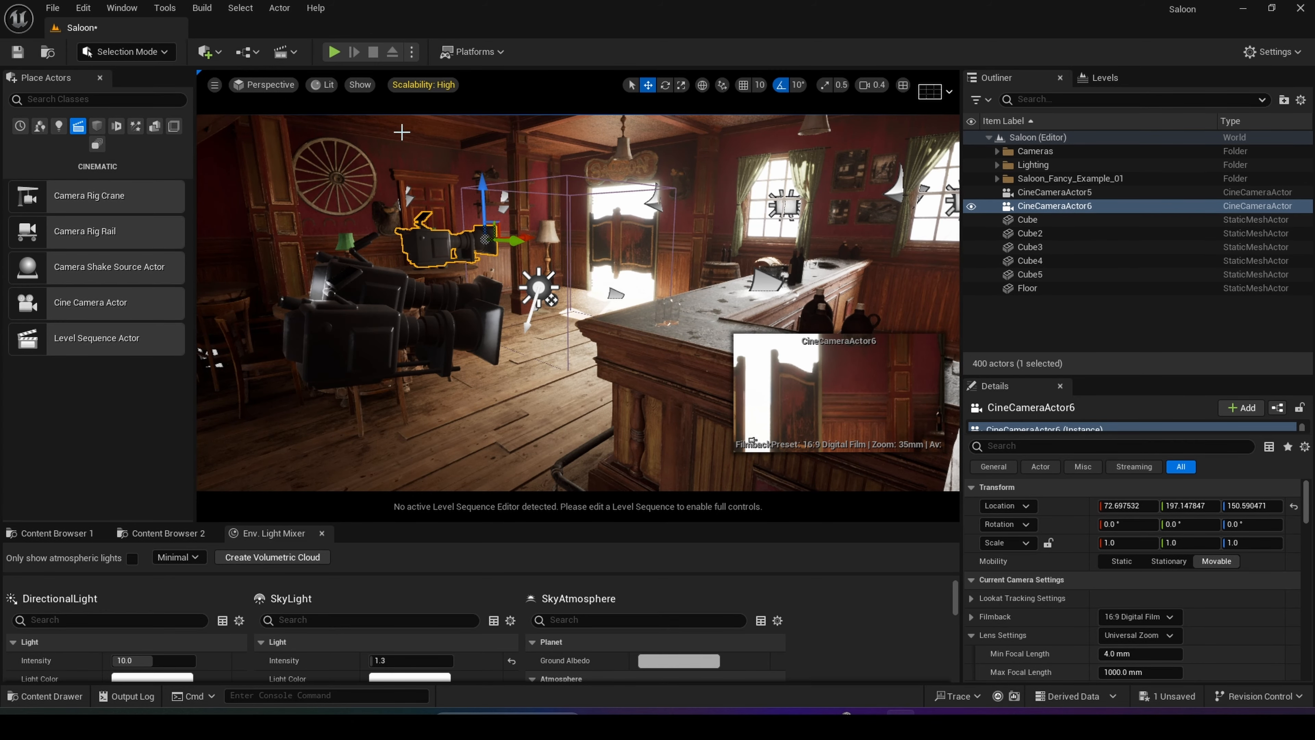
Pilot CineCameraActor6 back to about X -863, Y 496, Z 159, turned about -15°, for a wide saloon shot with editor icons hidden
left_click(270, 85)
left_click(330, 323)
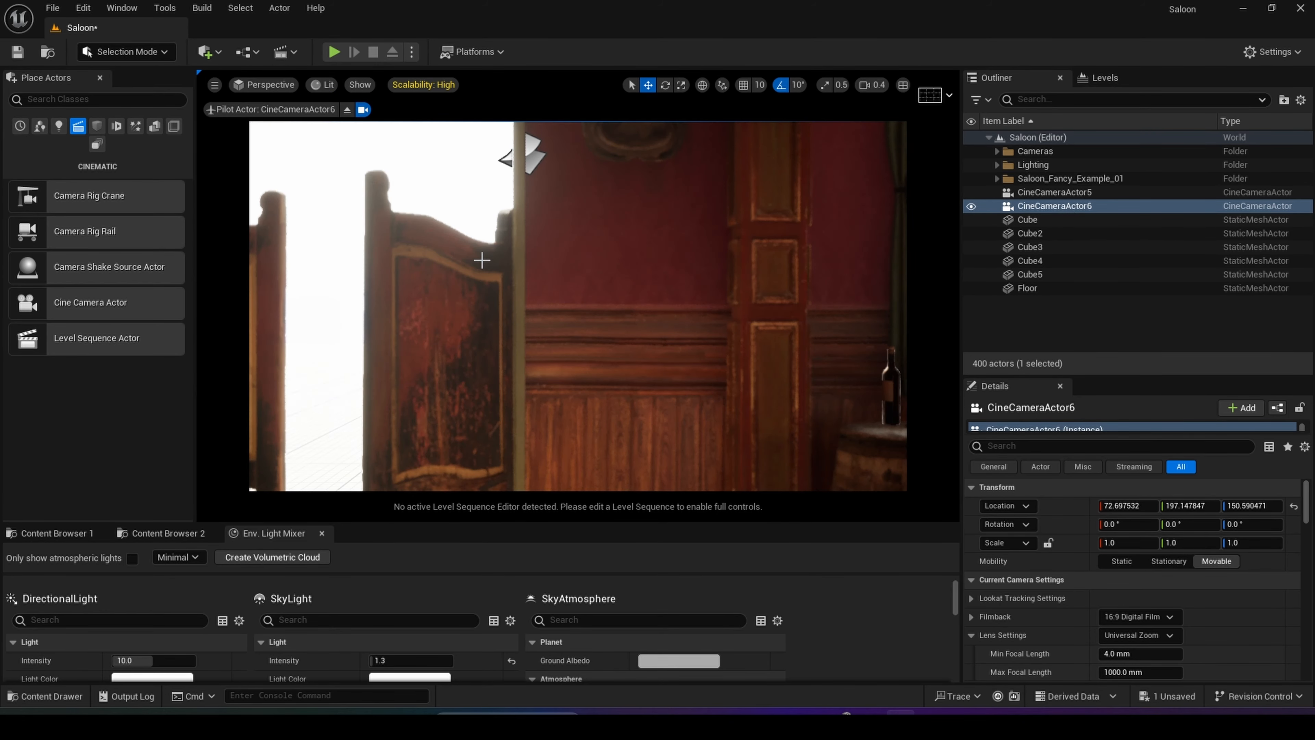
key("s")
mouse_move(577, 305)
right_mouse_down()
mouse_move(562, 317)
mouse_move(603, 345)
mouse_move(583, 299)
mouse_move(554, 290)
mouse_move(587, 310)
right_mouse_up()
scroll(577, 306, "up", 1)
key("s")
key("w")
key("s")
key("g")
key("s")
key("a")
key("a")
key("w")
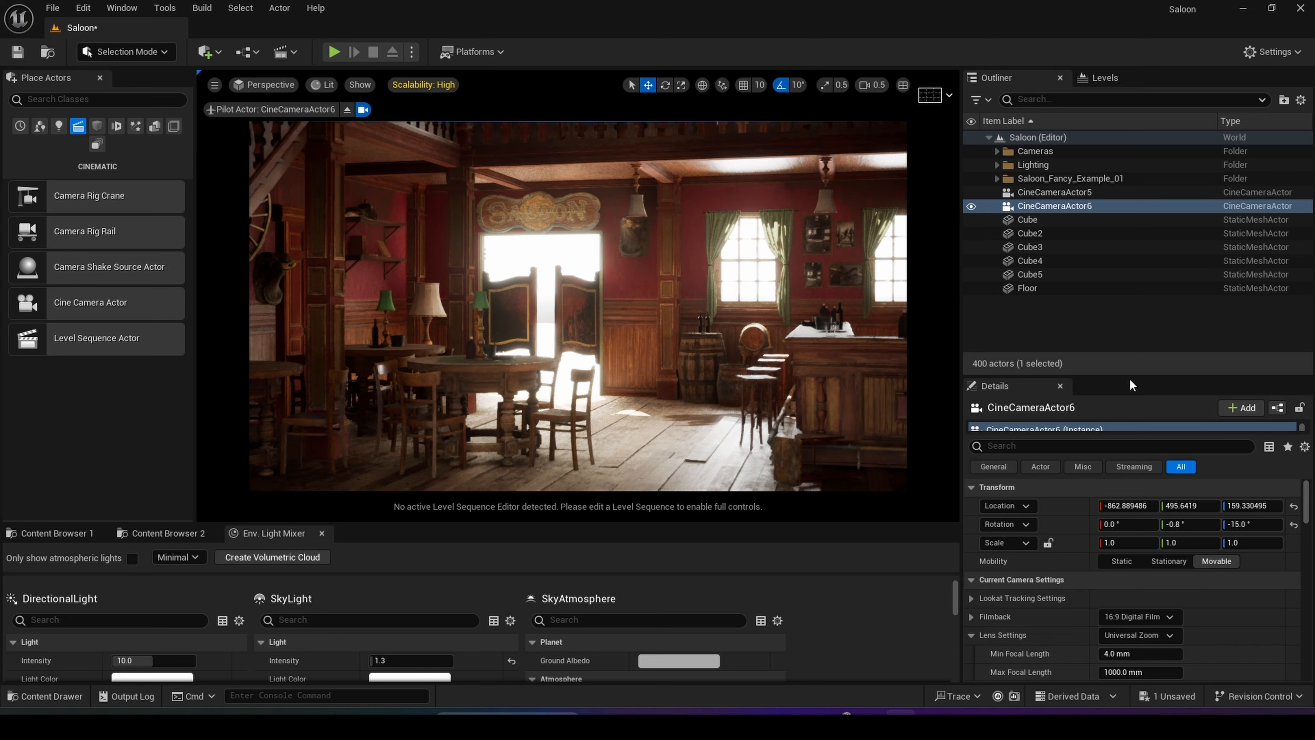
Enlarge the camera's details area and set its lens preset to 30mm Prime f/1.4
left_click_drag(1128, 376, 1128, 226)
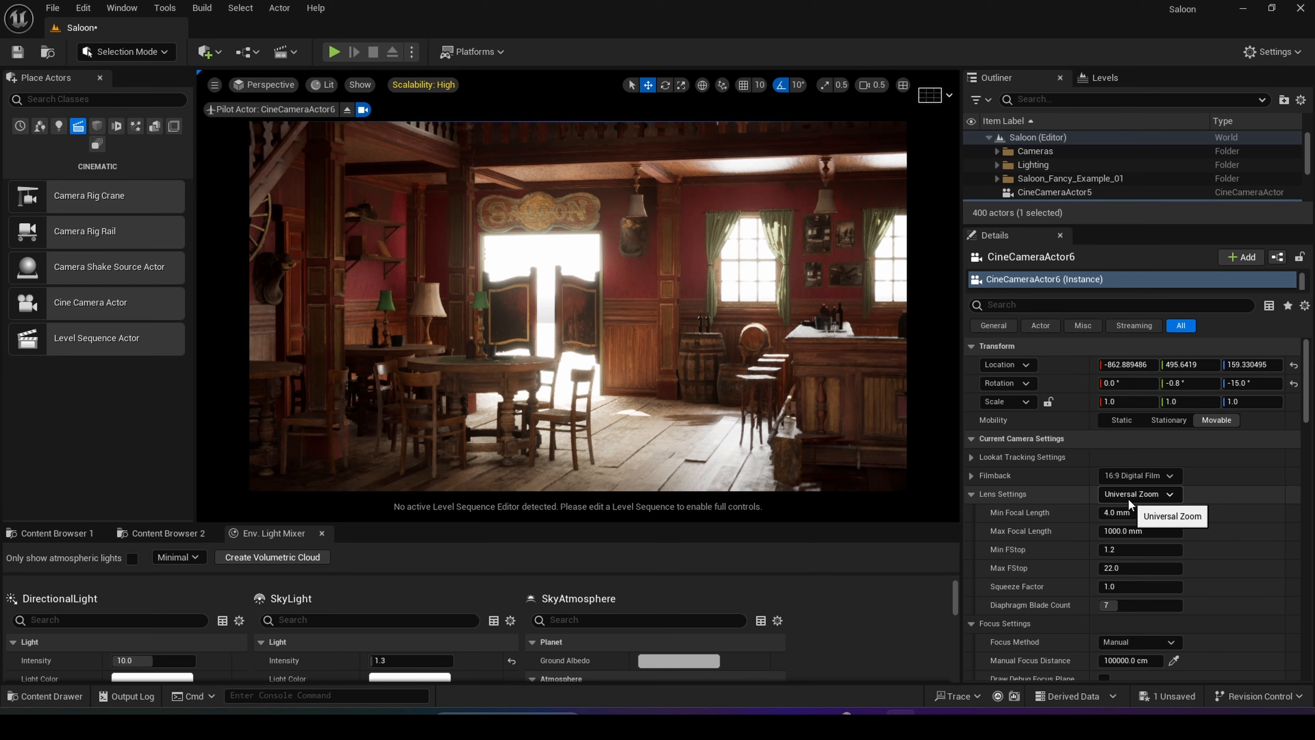
left_click(1156, 495)
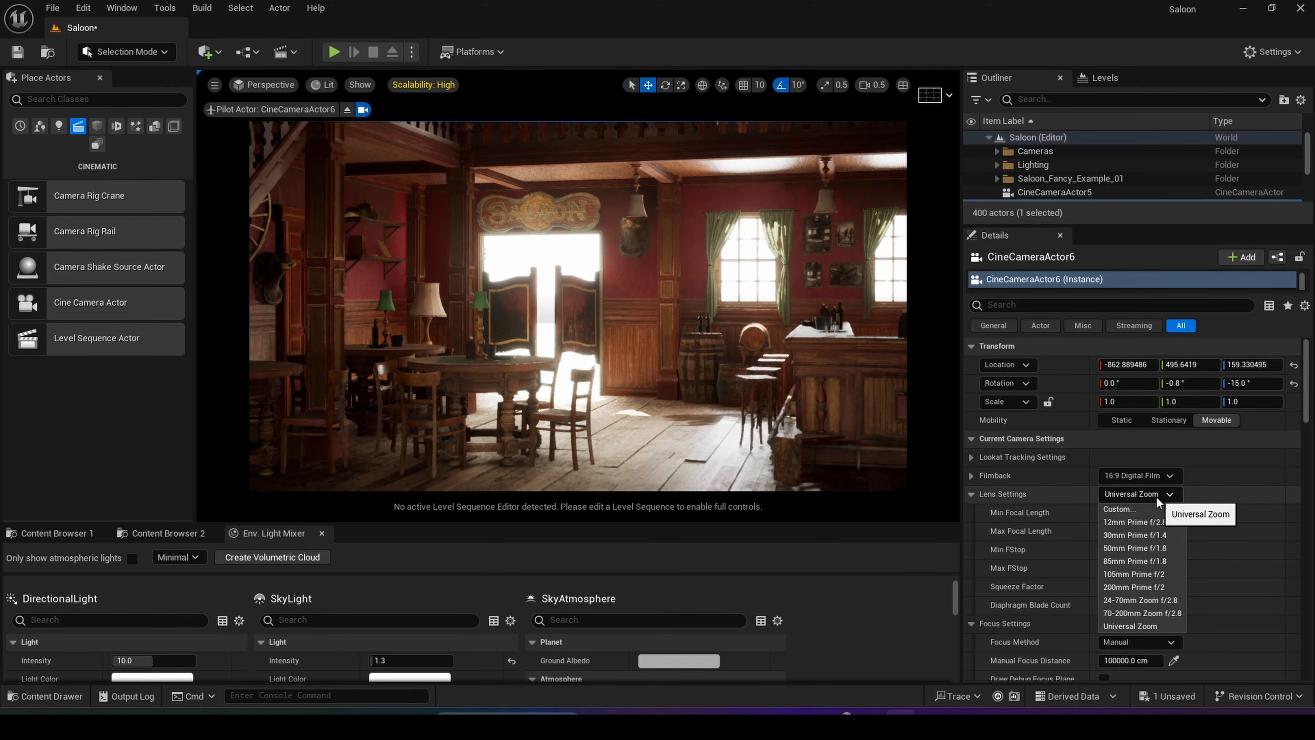
left_click(1141, 534)
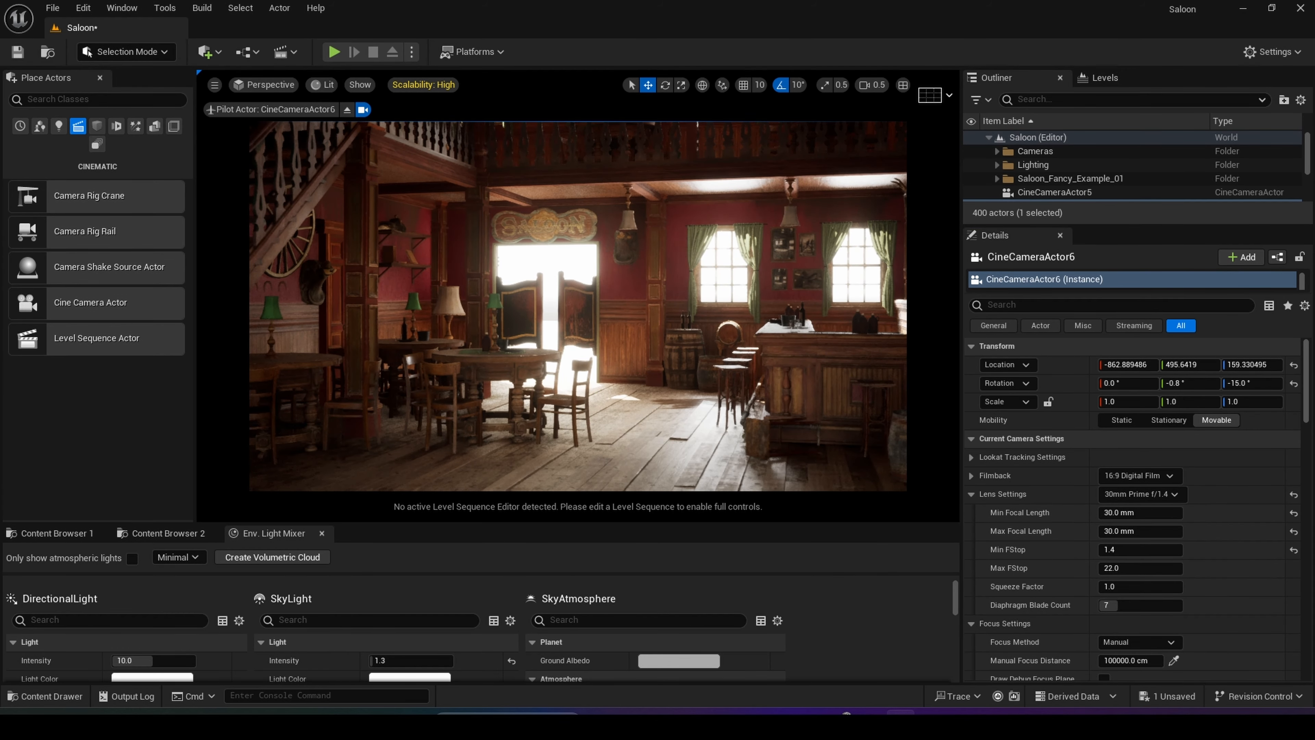
Reframe the wide shot to include the balcony from about X -934, Y 510, Z 153, tilted up about 2.6°
mouse_move(577, 305)
right_mouse_down()
mouse_move(565, 298)
mouse_move(584, 286)
mouse_move(590, 296)
right_mouse_up()
key("s")
key("w")
key("a")
Fine-tune the camera's aim to about 3° tilt and -10.6° turn against a Grid (3x3) overlay, and disable the overlay
left_click(937, 95)
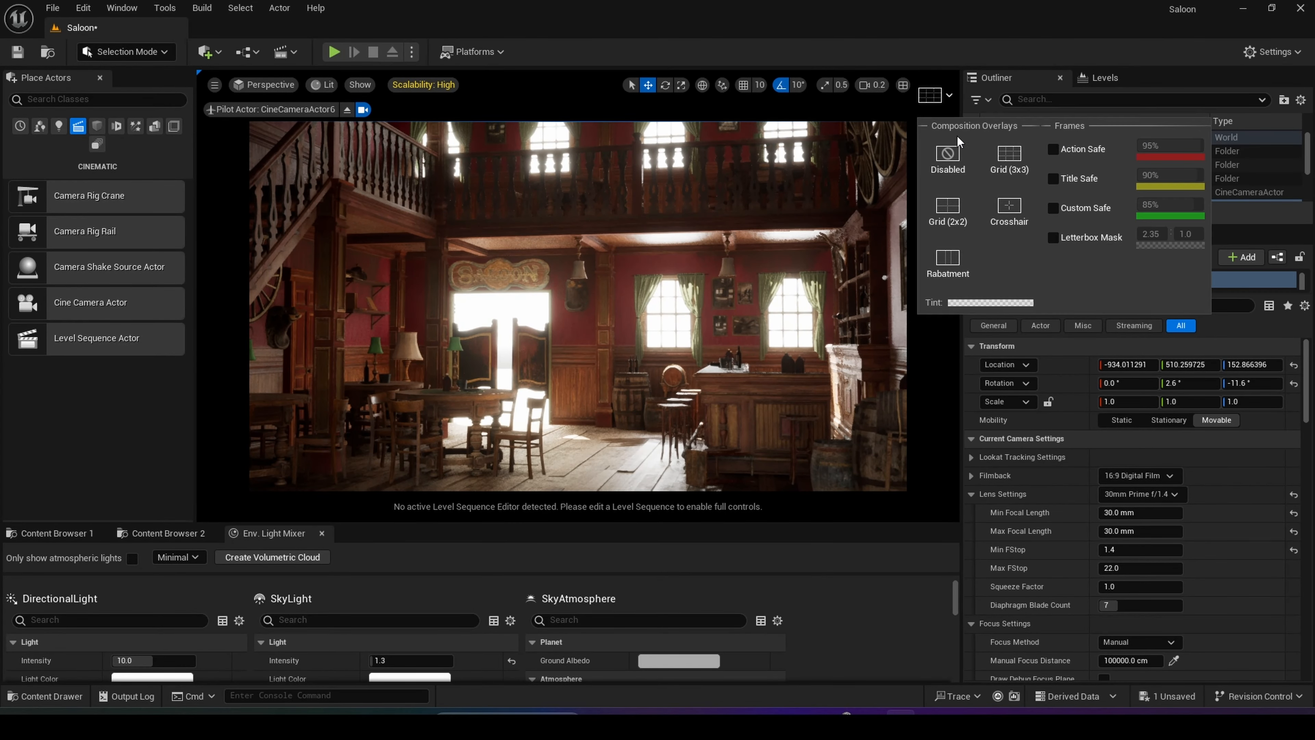
left_click(1009, 156)
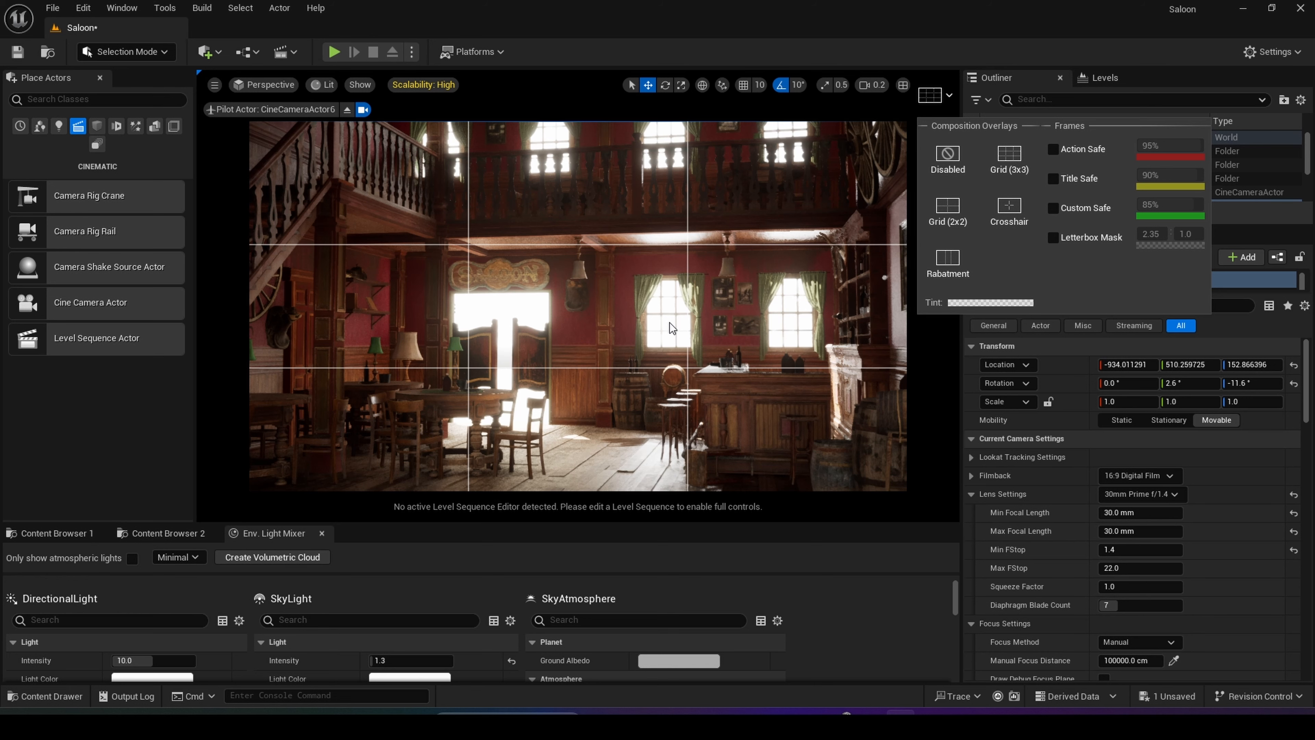
right_click_drag(672, 327, 679, 323)
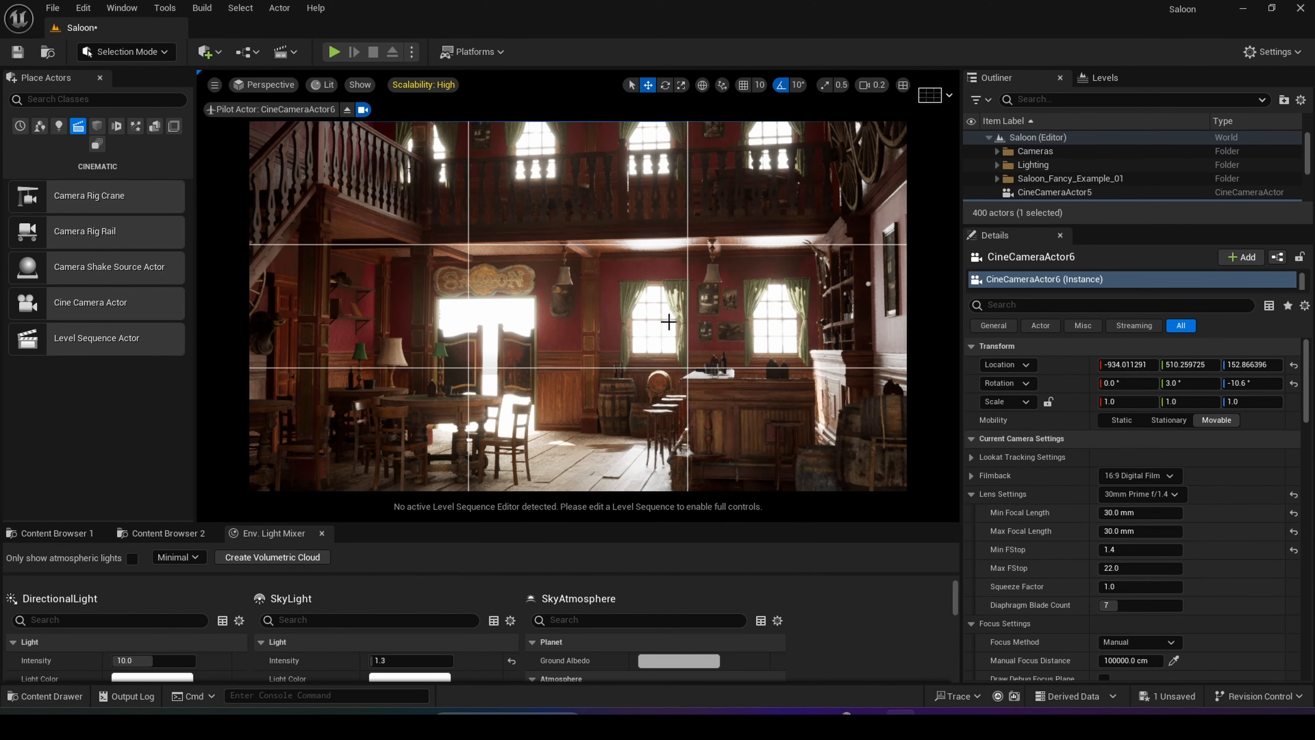
left_click(934, 94)
left_click(947, 156)
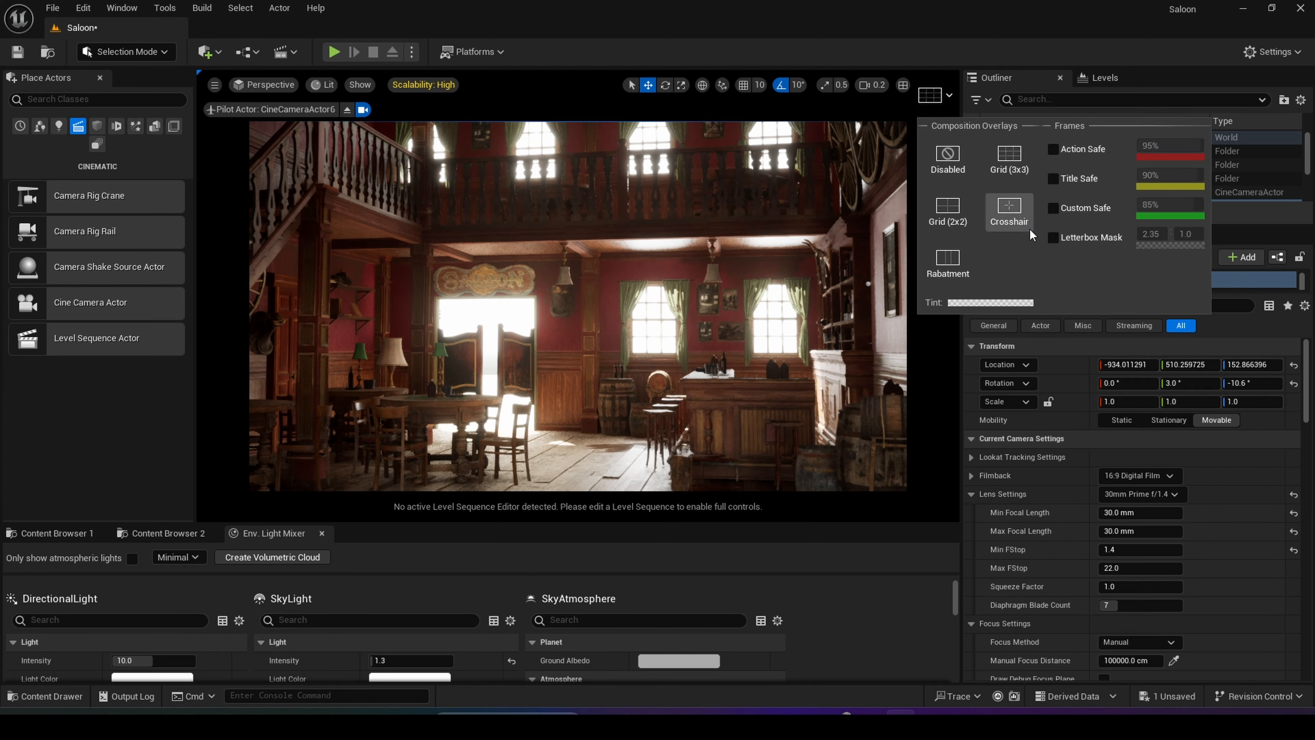
Set CineCameraActor6's manual focus distance by sampling the swinging entrance doors, and set its current aperture to 5.6
left_click(1174, 662)
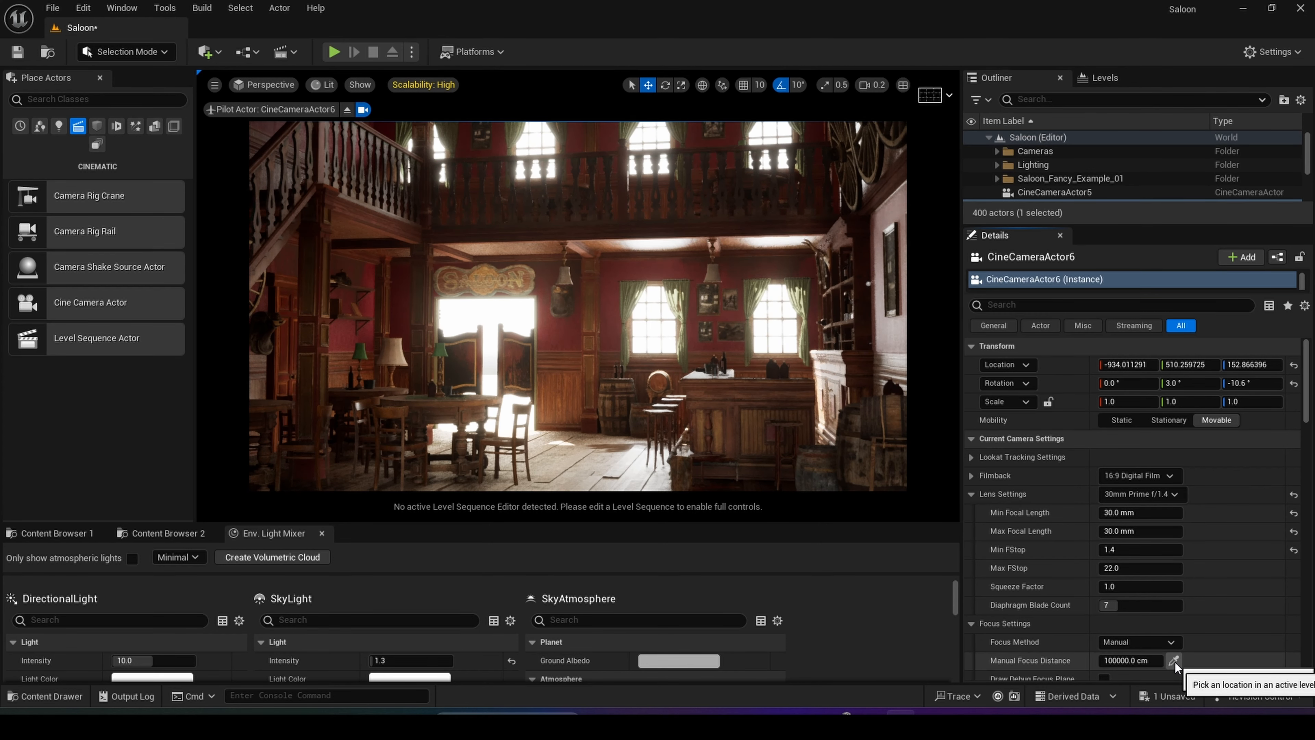
left_click(520, 360)
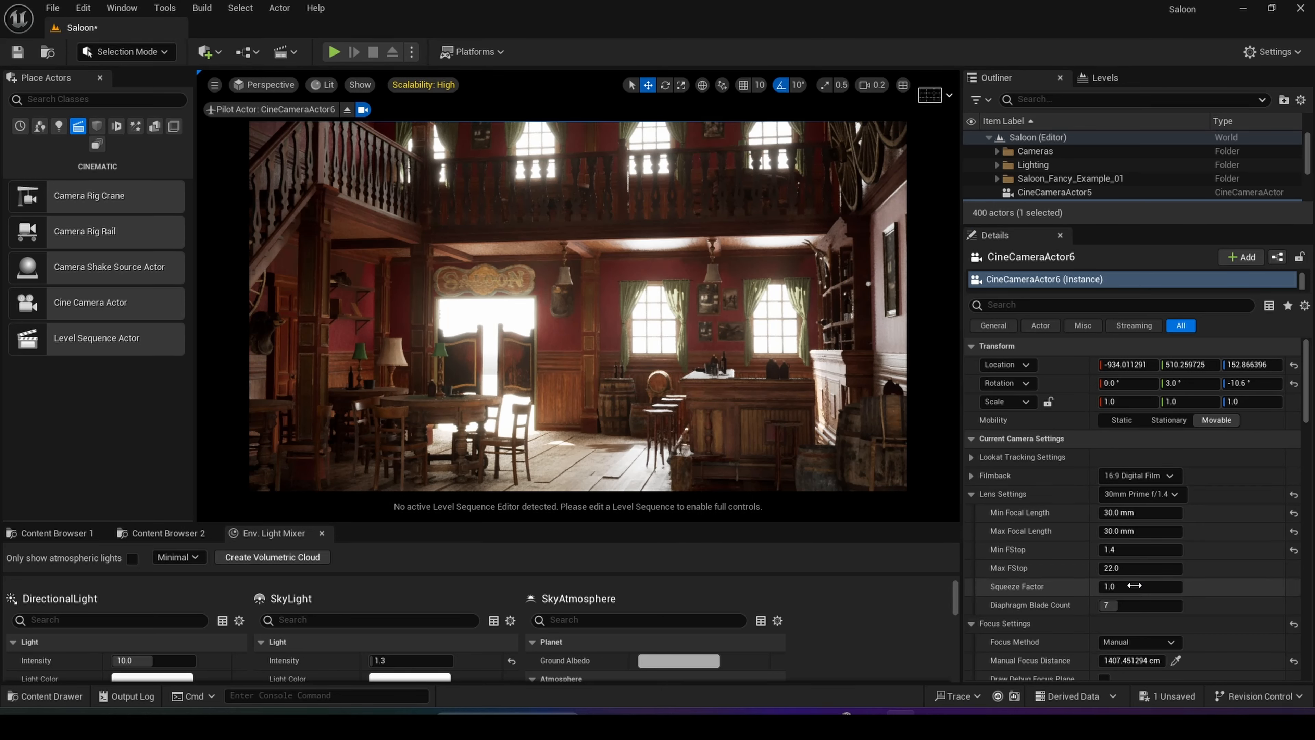
scroll(1136, 595, "down", 3)
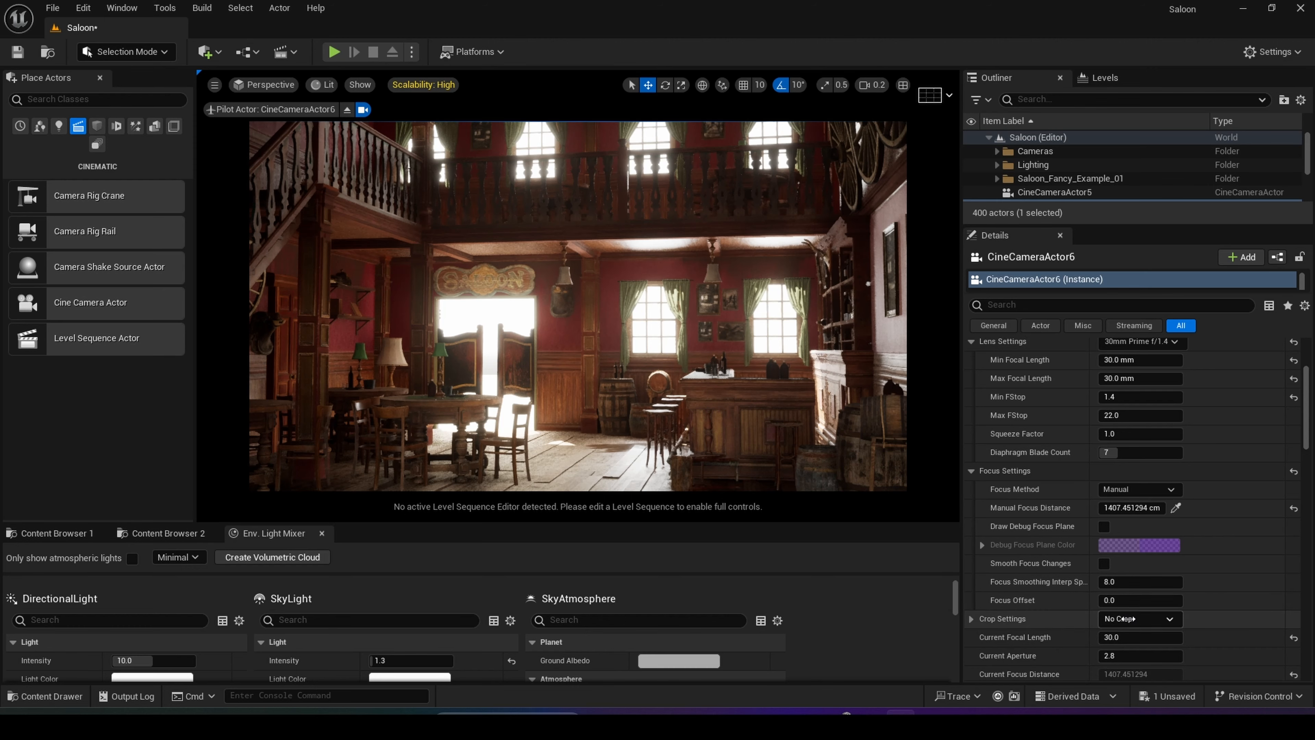
scroll(1134, 601, "down", 1)
left_click_drag(1138, 611, 1130, 611)
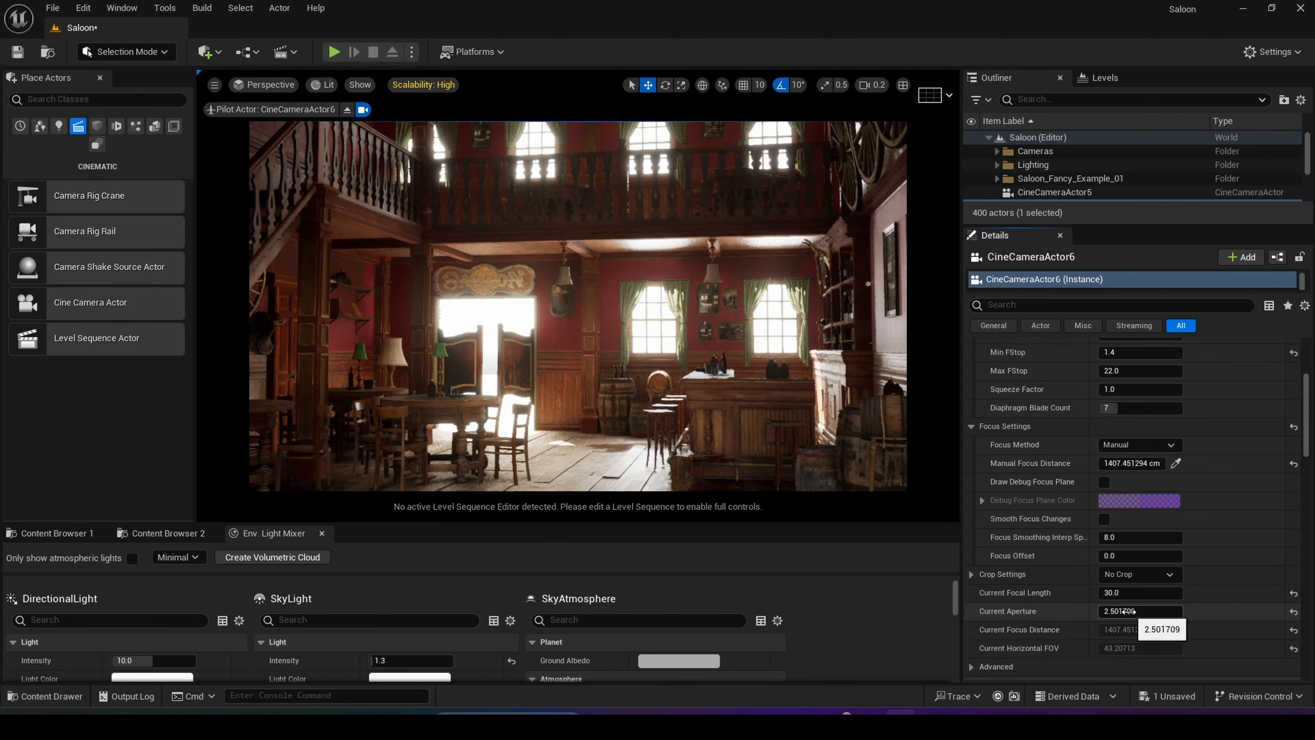
left_click(1129, 611)
type("5.6")
key("Return")
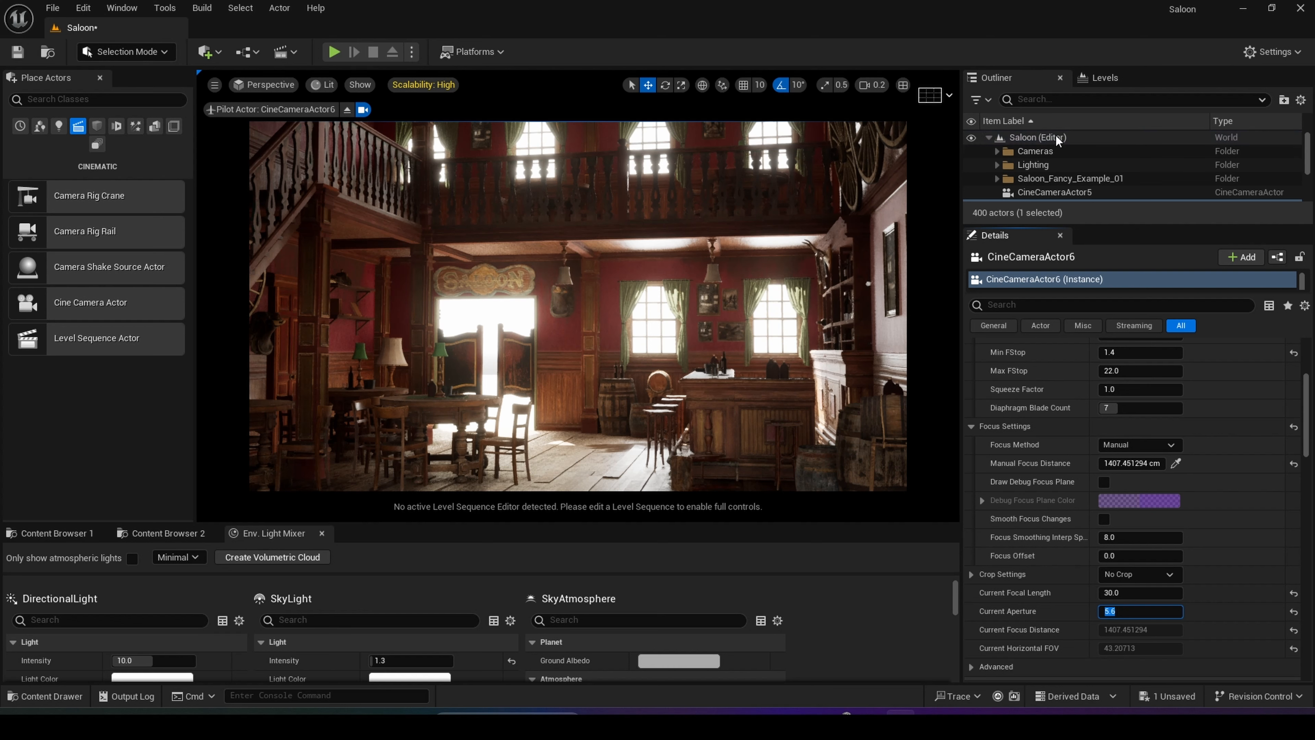
Enlarge the actor list and lock CineCameraActor6's movement so the framing cannot be shifted
left_click_drag(1065, 226, 1064, 330)
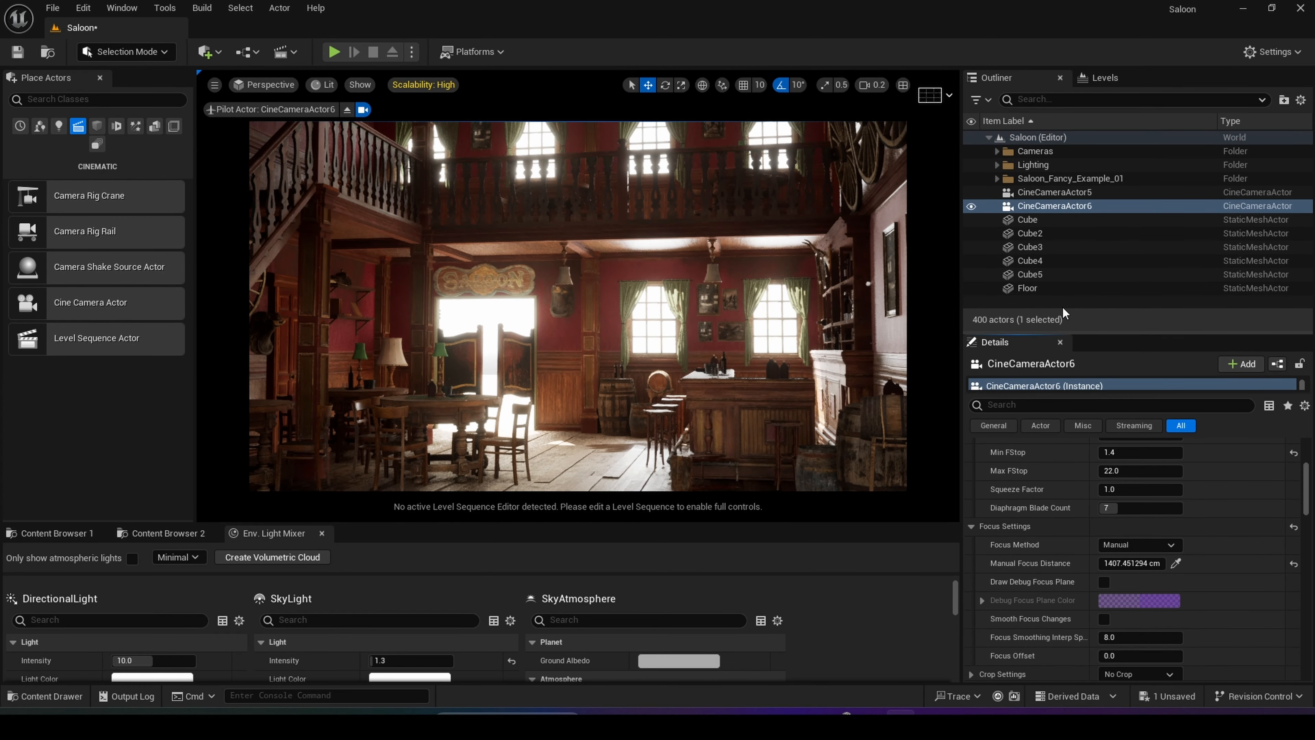
right_click(1067, 206)
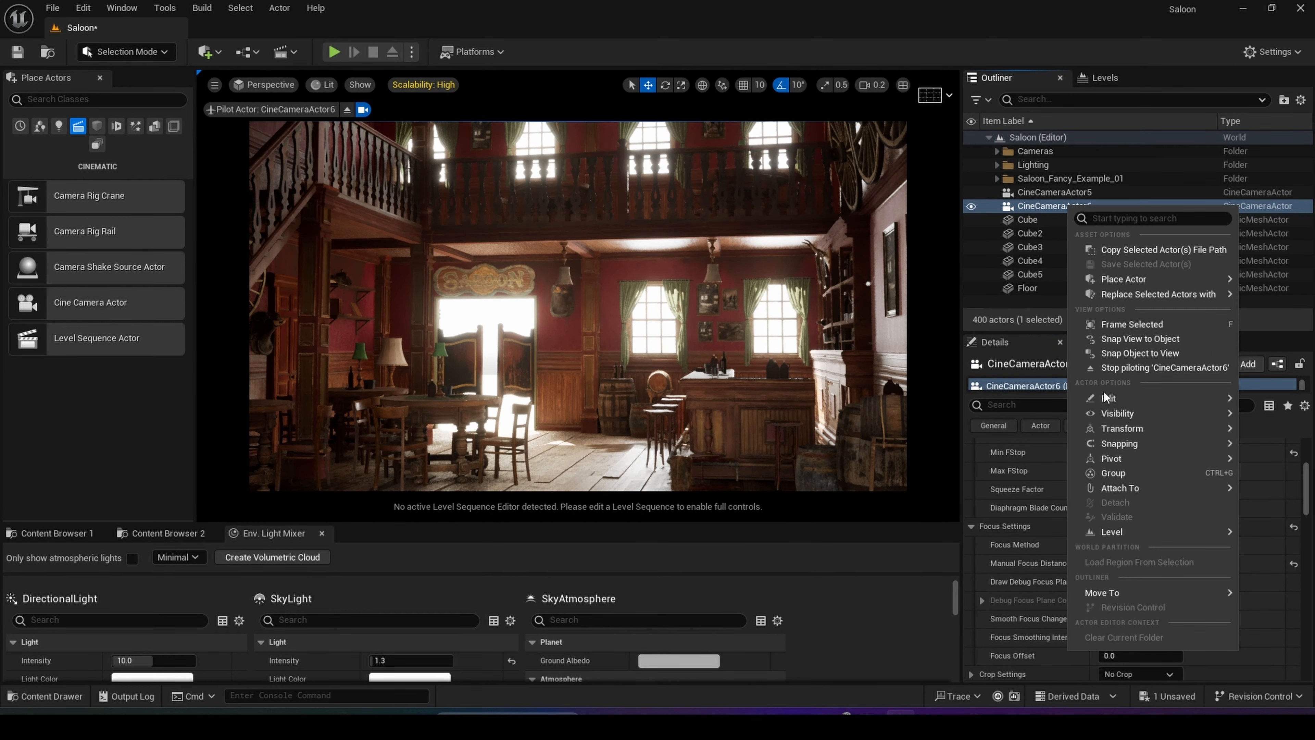
mouse_move(1106, 430)
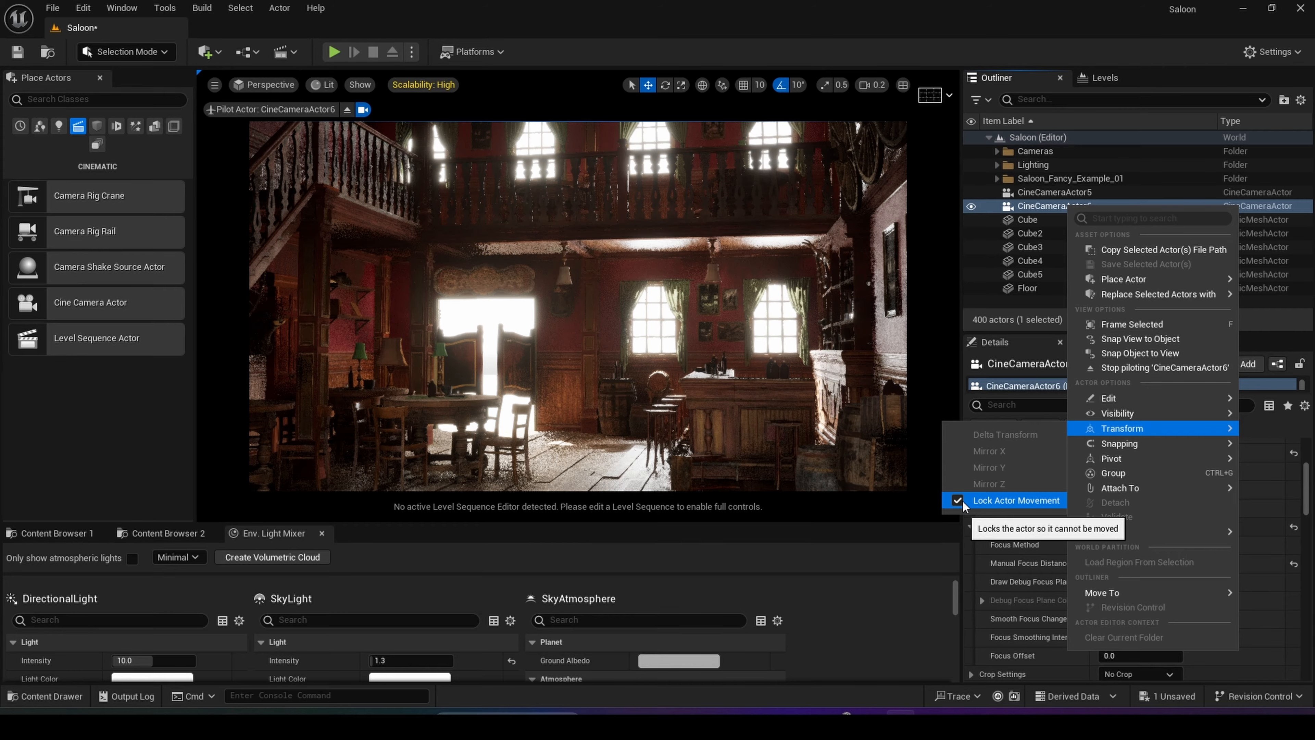
left_click(957, 500)
Stop piloting the camera and frame a widened viewport from the bar counter towards the swinging entrance doors and side tables
left_click_drag(195, 368, 97, 384)
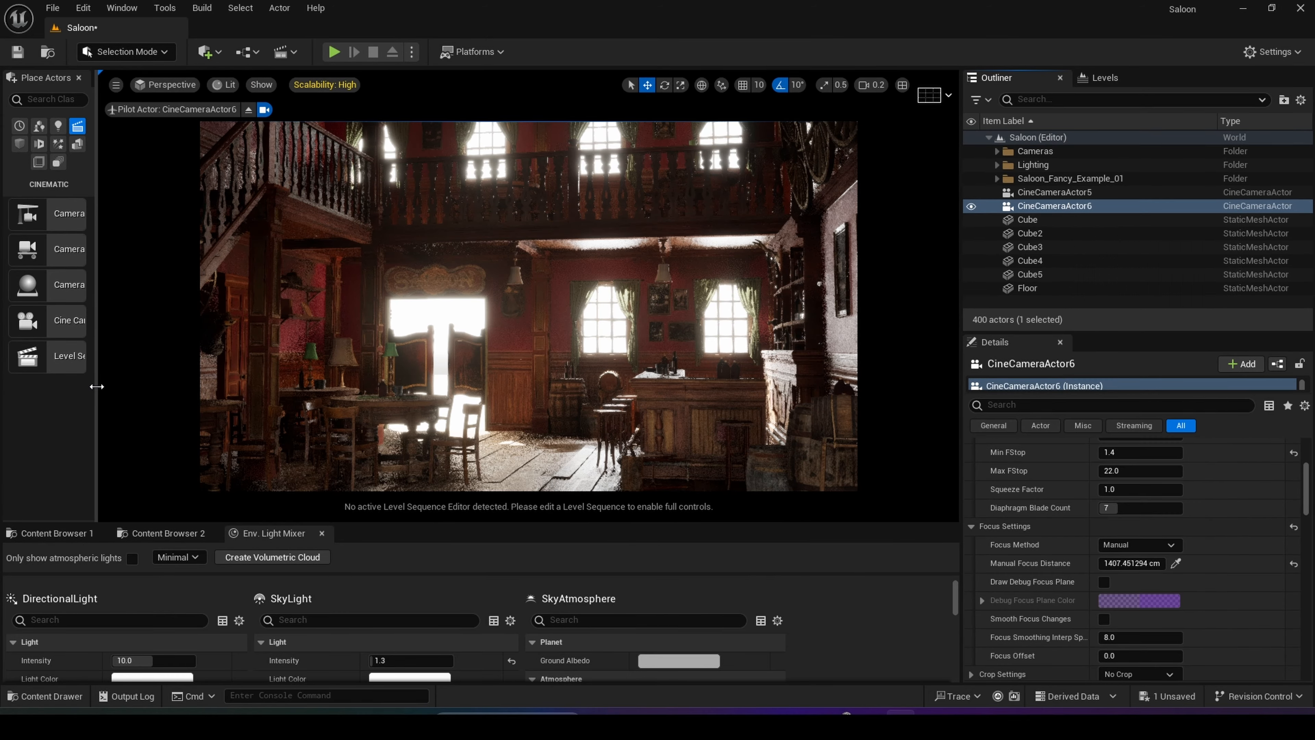
right_click_drag(530, 252, 470, 253)
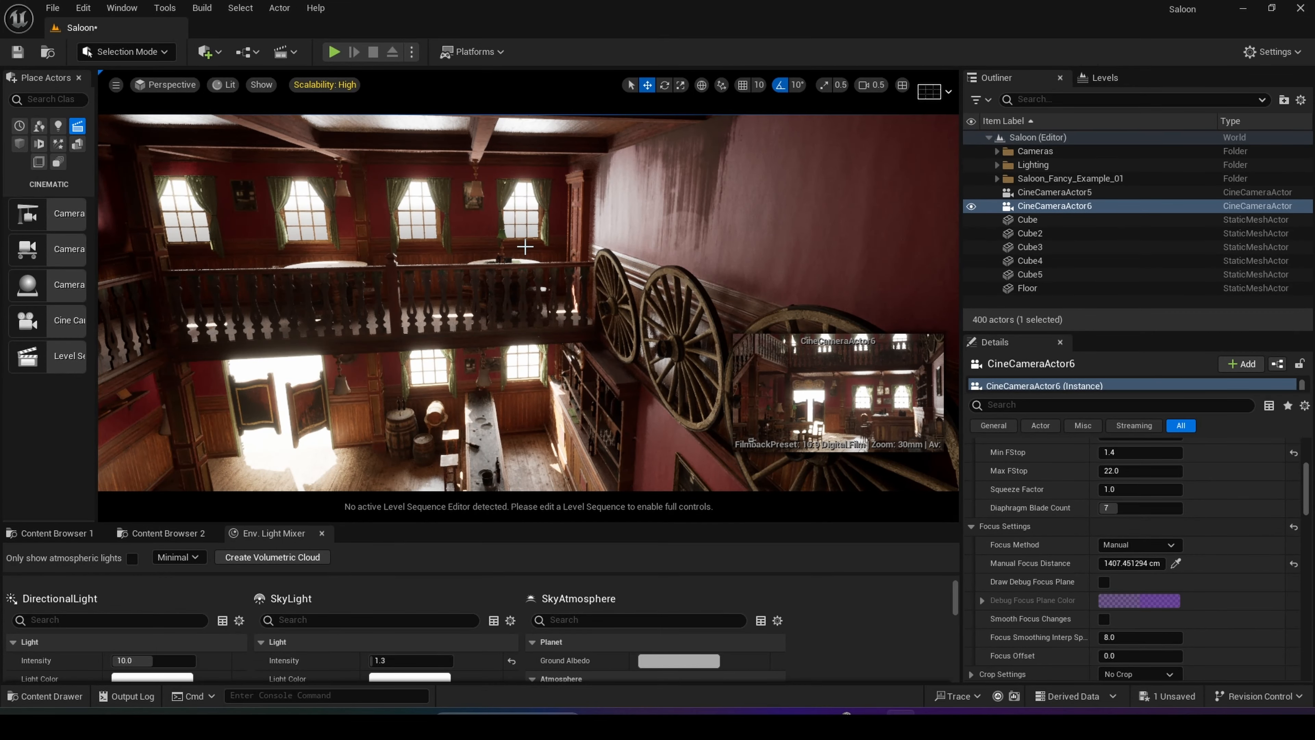
key("s")
right_click_drag(544, 258, 482, 273)
key("w")
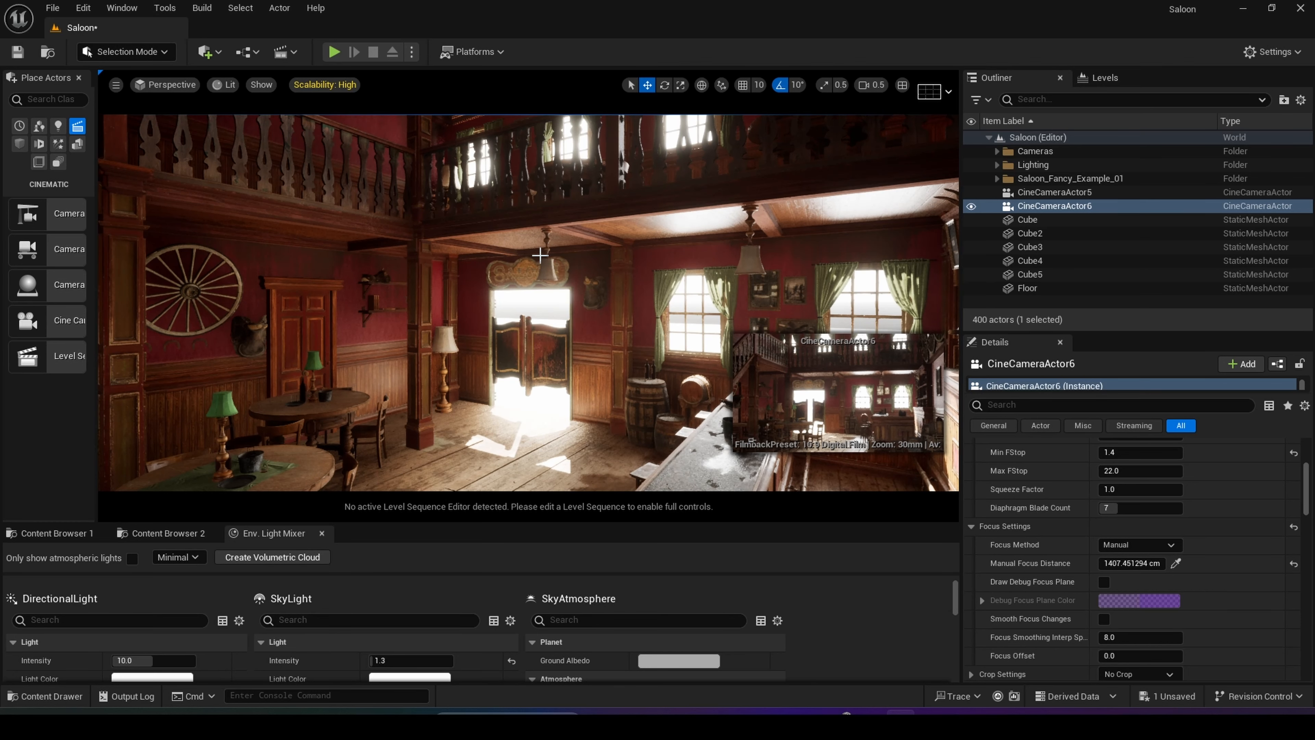
mouse_move(563, 282)
right_mouse_down()
mouse_move(549, 280)
mouse_move(573, 286)
right_mouse_up()
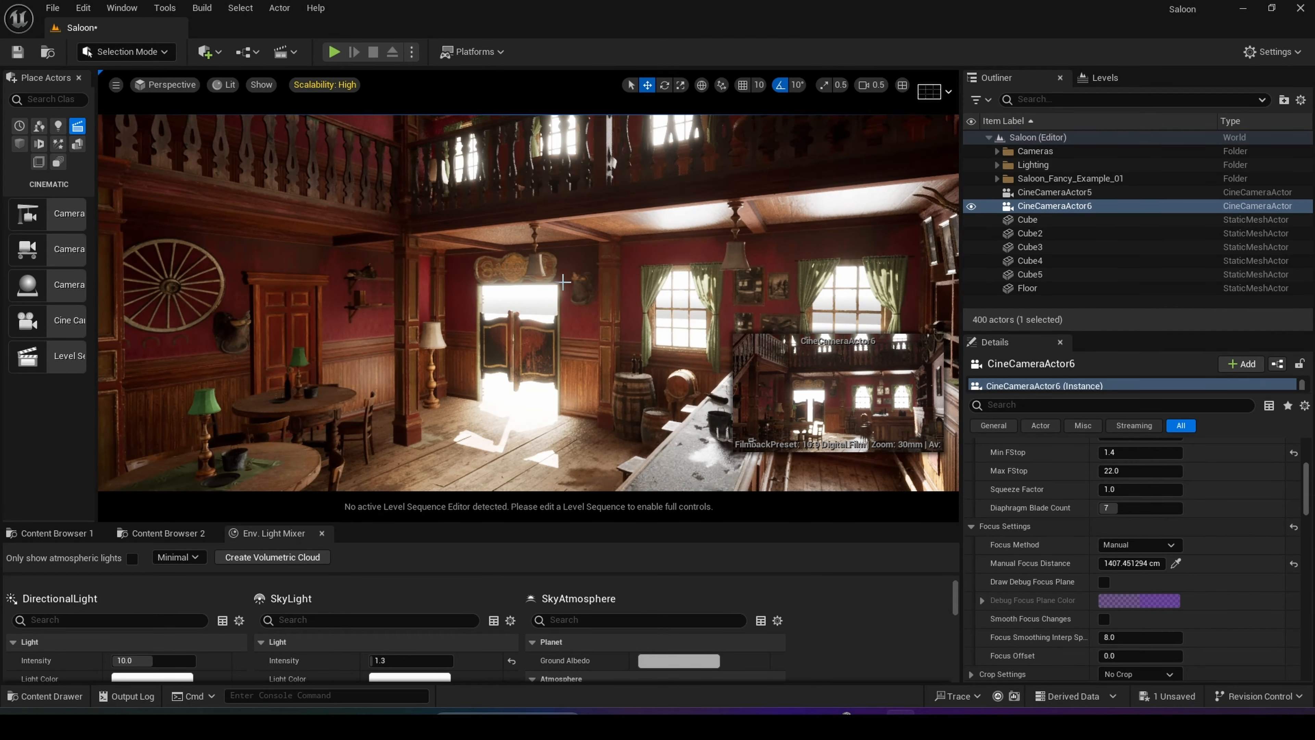